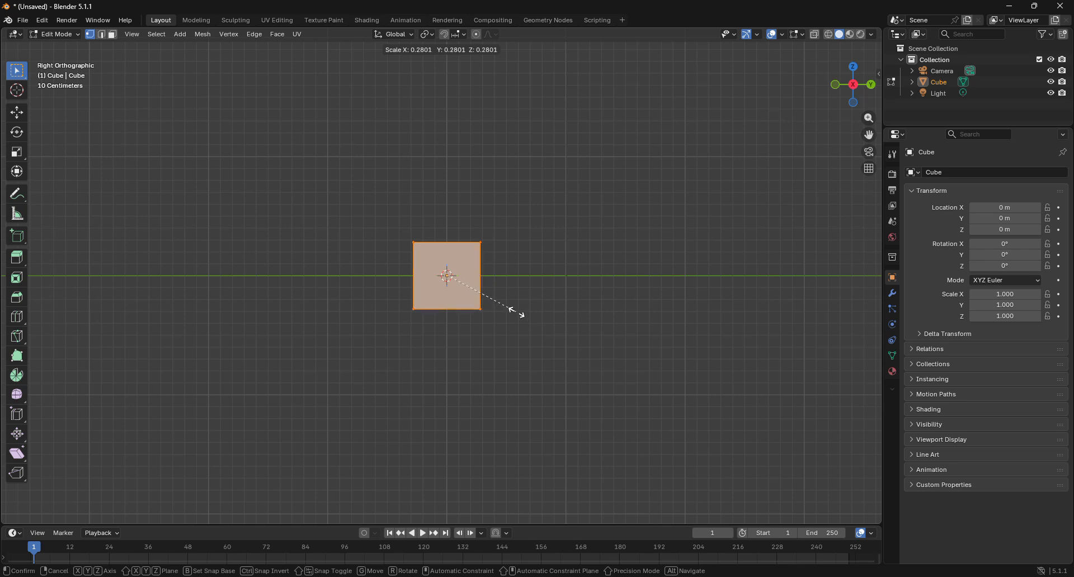
Step: Scale the cube's mesh down uniformly to a small cube around the origin and return to Object Mode
left_click(494, 289)
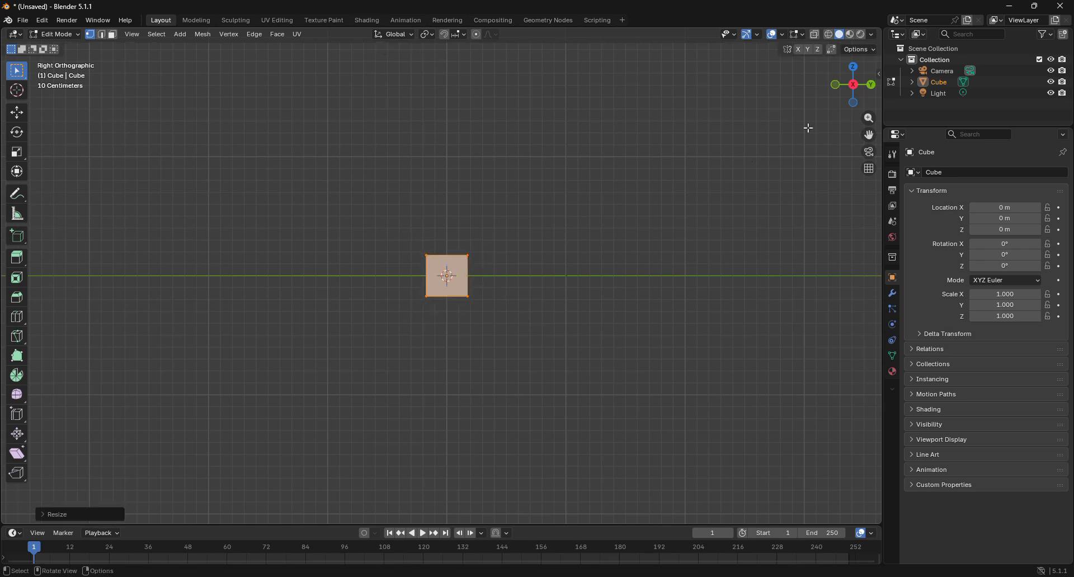
left_click(854, 69)
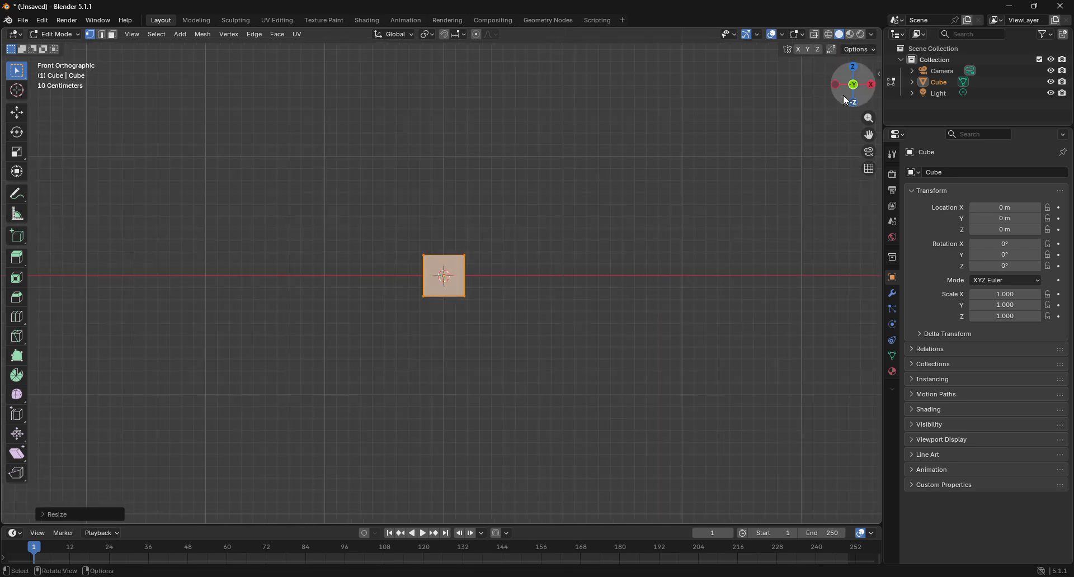
scroll(565, 250, "up", 5)
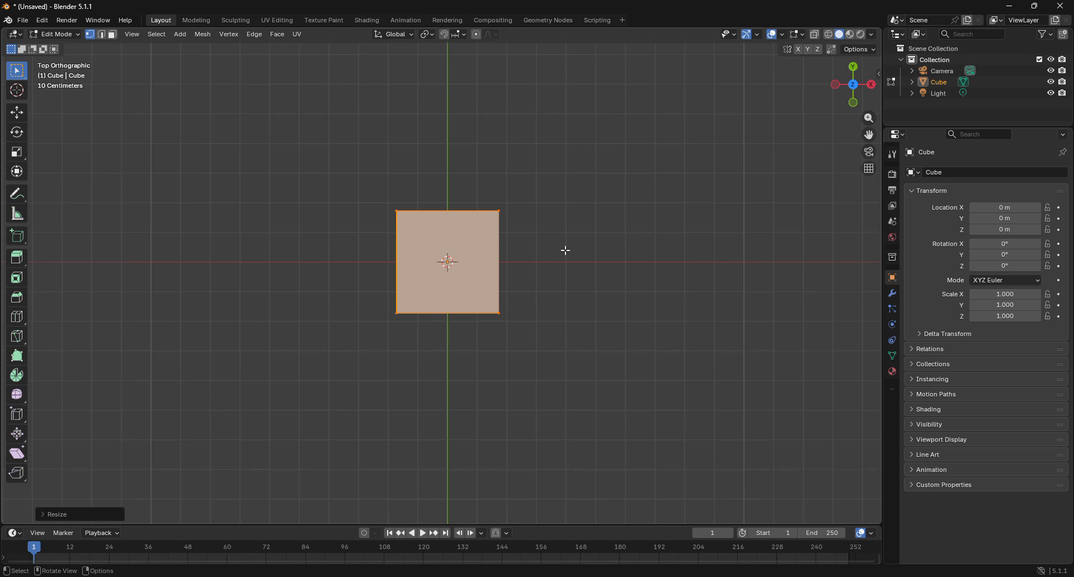
scroll(565, 250, "up", 2)
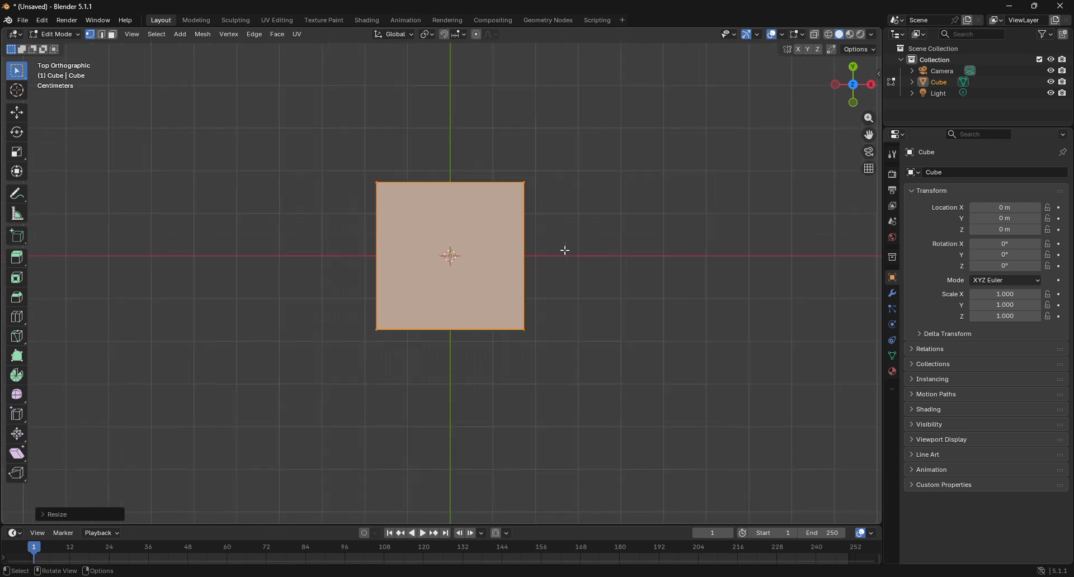
left_click(71, 36)
left_click(71, 43)
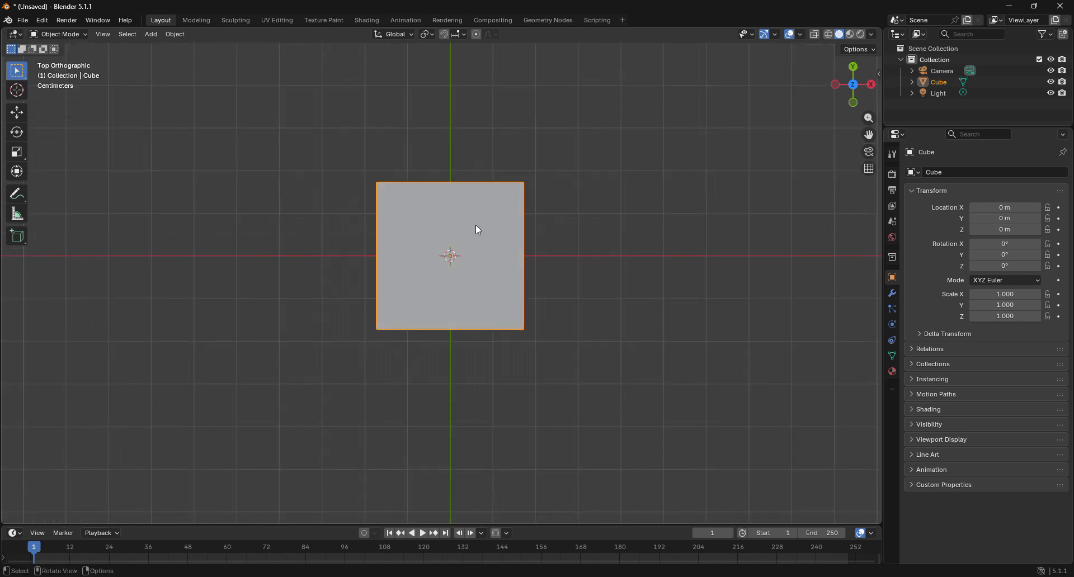
scroll(475, 226, "down", 3)
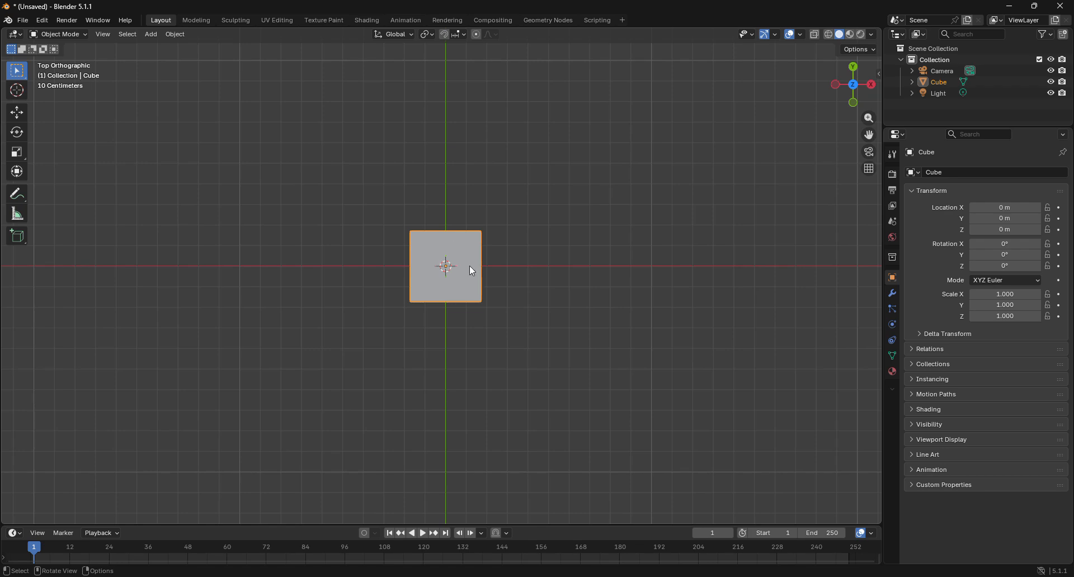
key("shift+d")
right_click(617, 307)
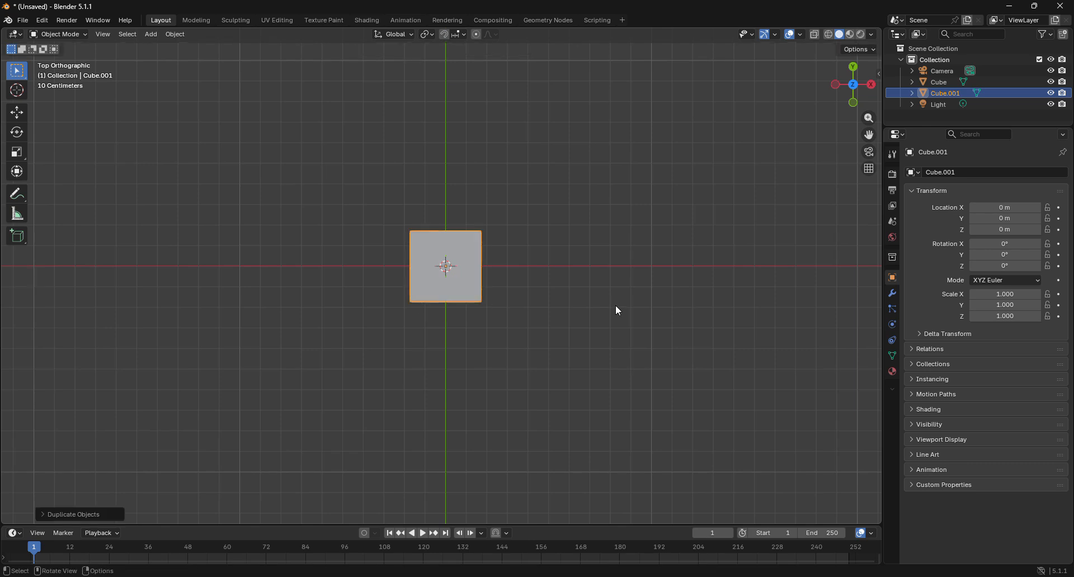
left_click(17, 111)
left_click_drag(490, 265, 415, 269)
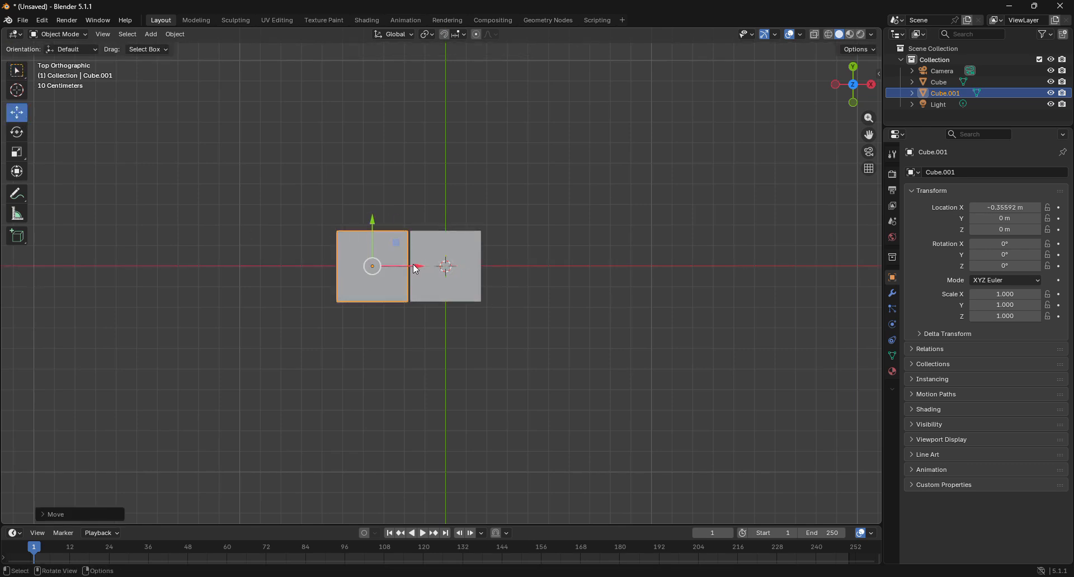
key("ctrl+z")
left_click(55, 32)
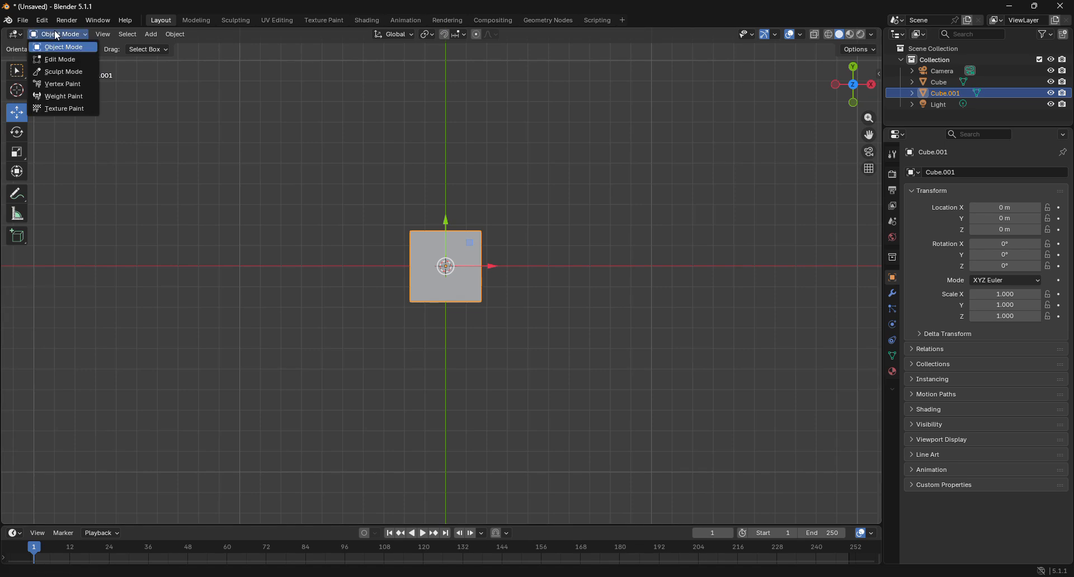
left_click(62, 55)
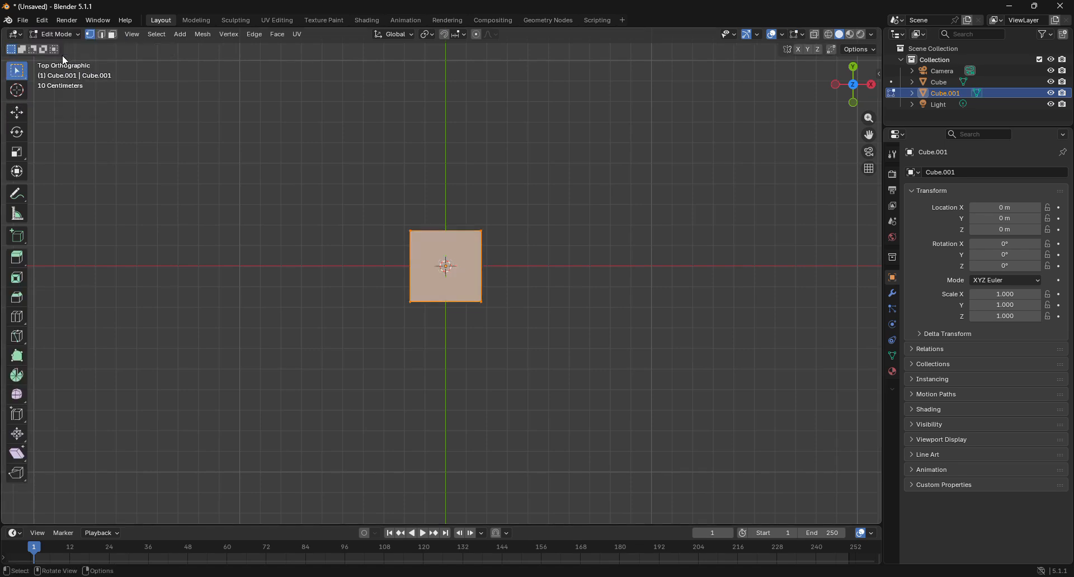
key("ctrl+z")
key("ctrl+z")
Step: Bevel all edges of the cube in Edit Mode with 3 segments and an offset of about 0.02 m, then return to Object Mode
left_click(58, 34)
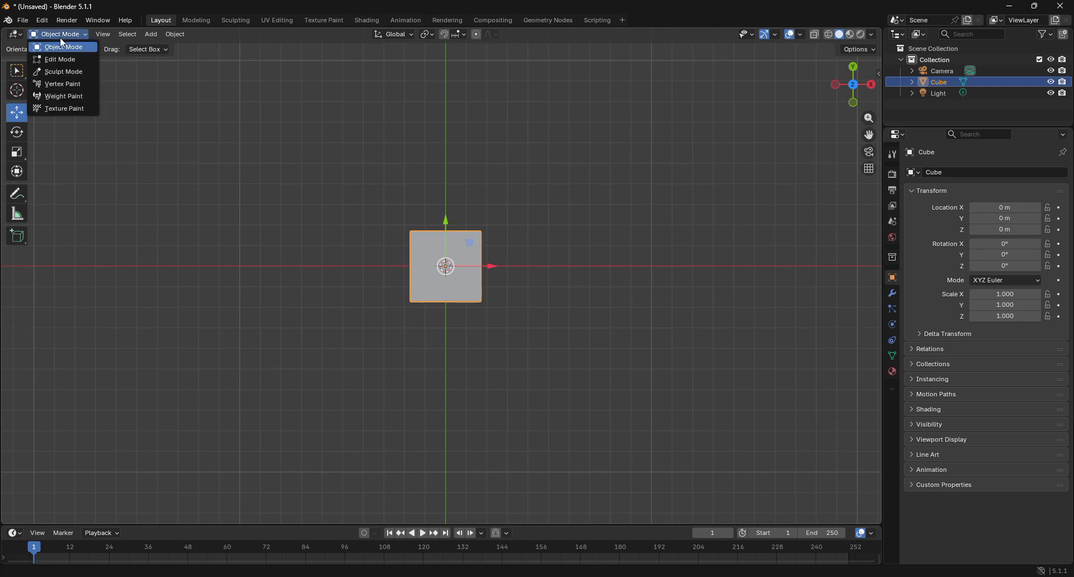
left_click(62, 55)
scroll(569, 235, "up", 4)
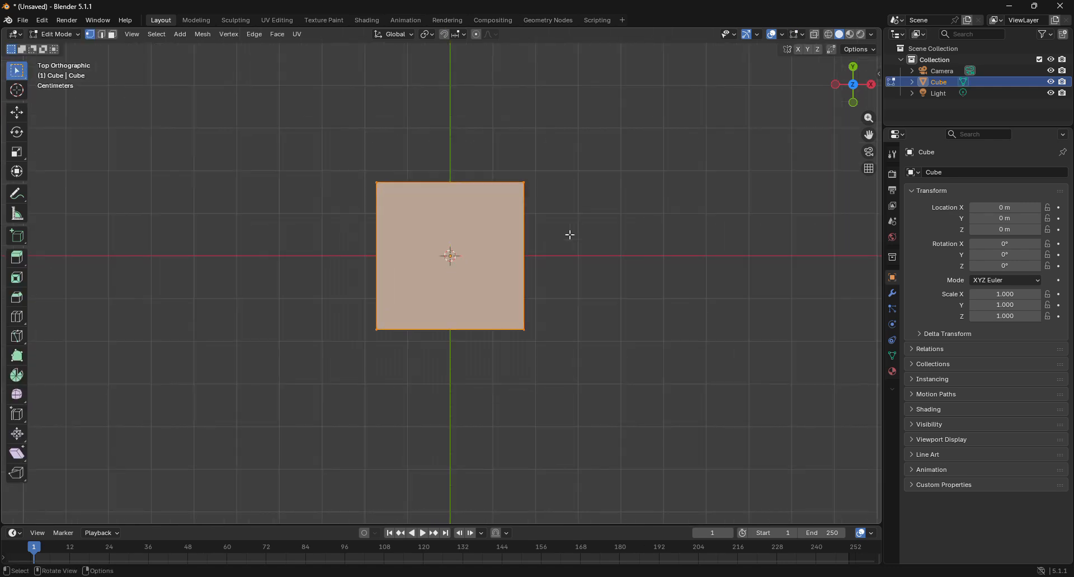
left_click(101, 34)
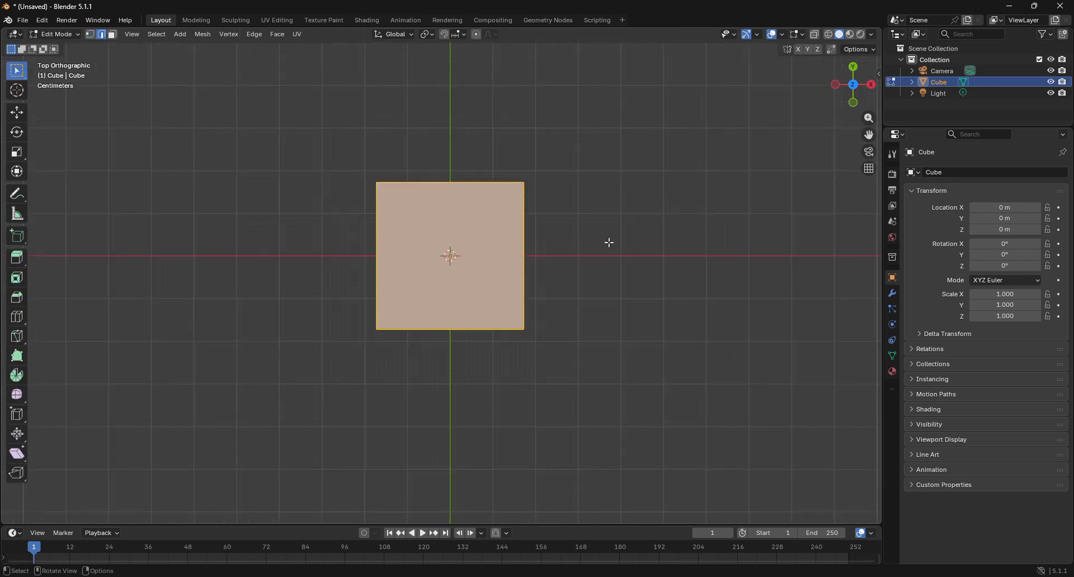
key("ctrl")
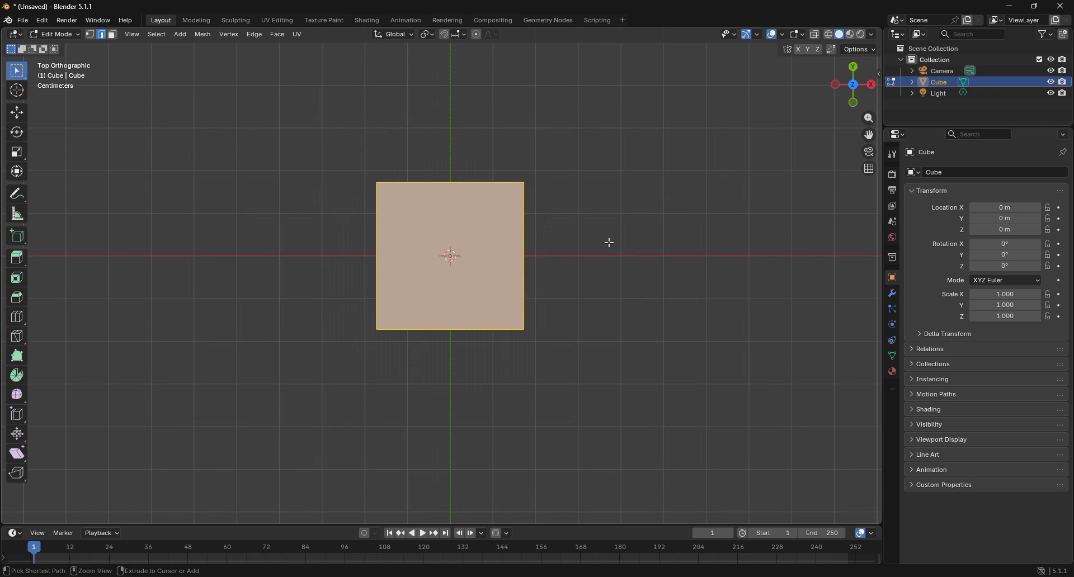
key("ctrl+b")
scroll(618, 244, "up", 2)
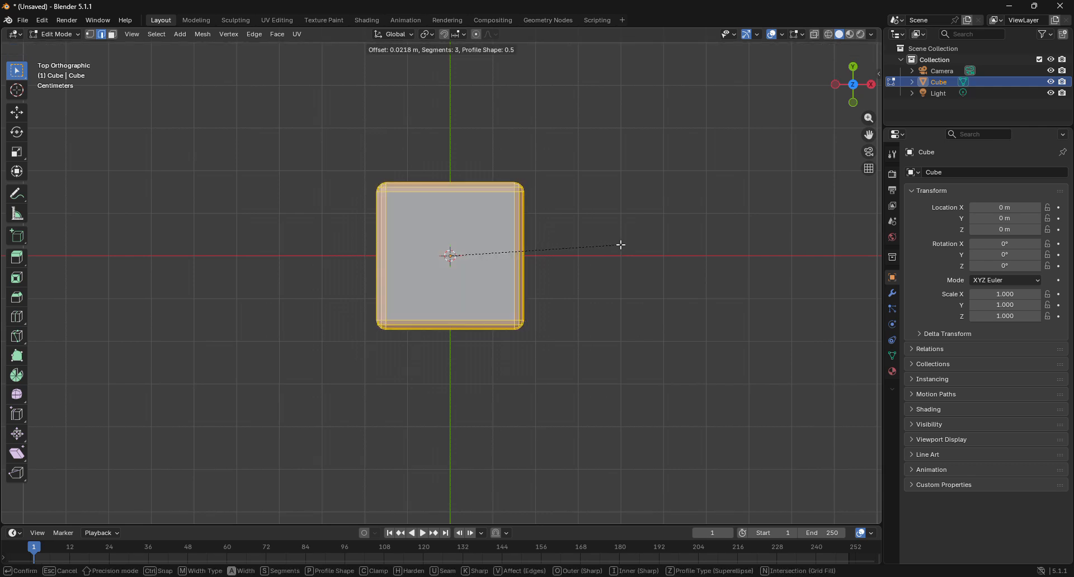
left_click(620, 244)
left_click(78, 35)
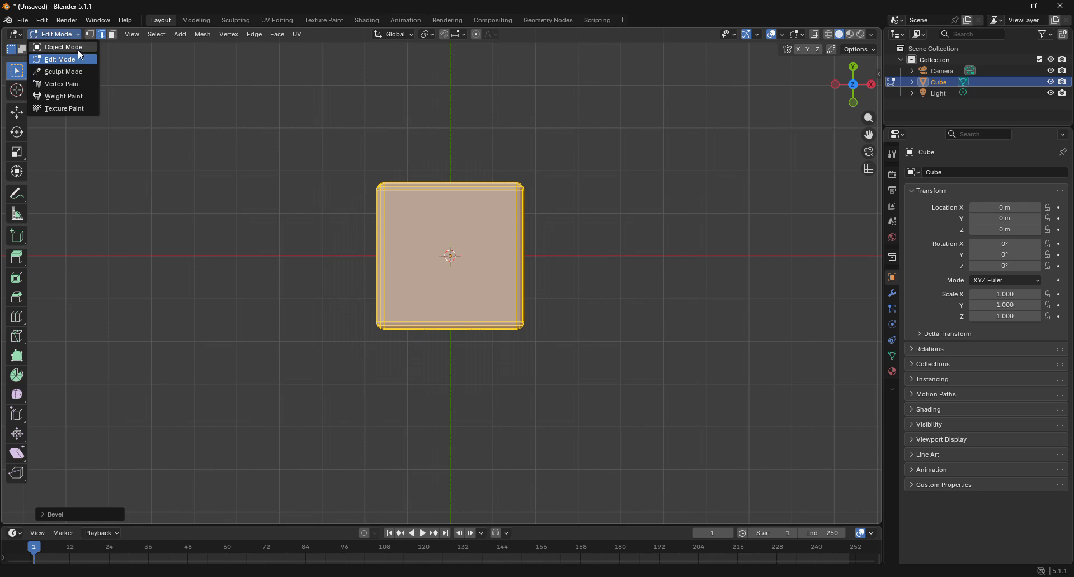
left_click(78, 47)
left_click_drag(844, 102, 805, 134)
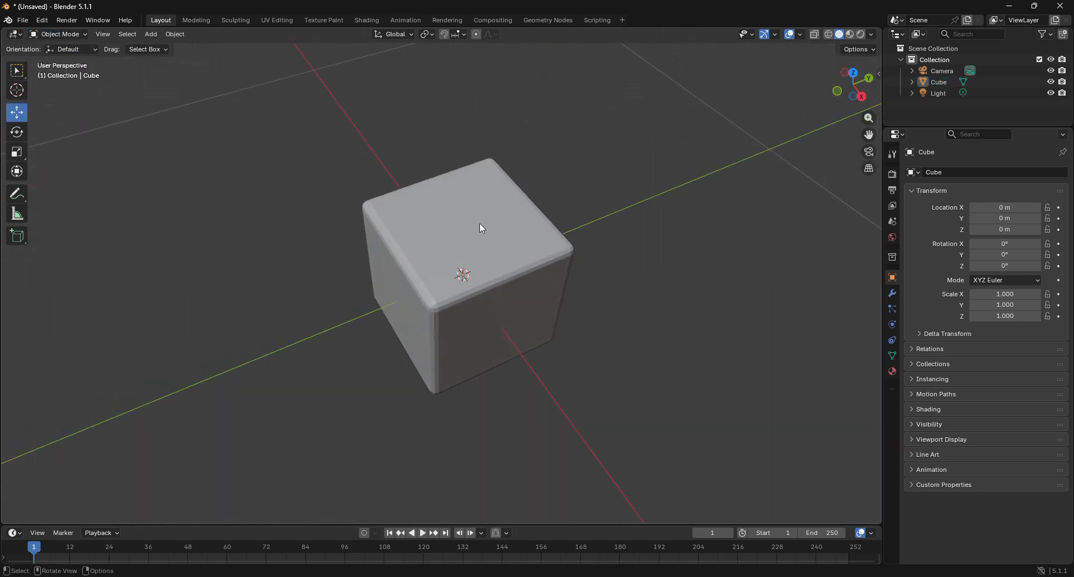
left_click(447, 244)
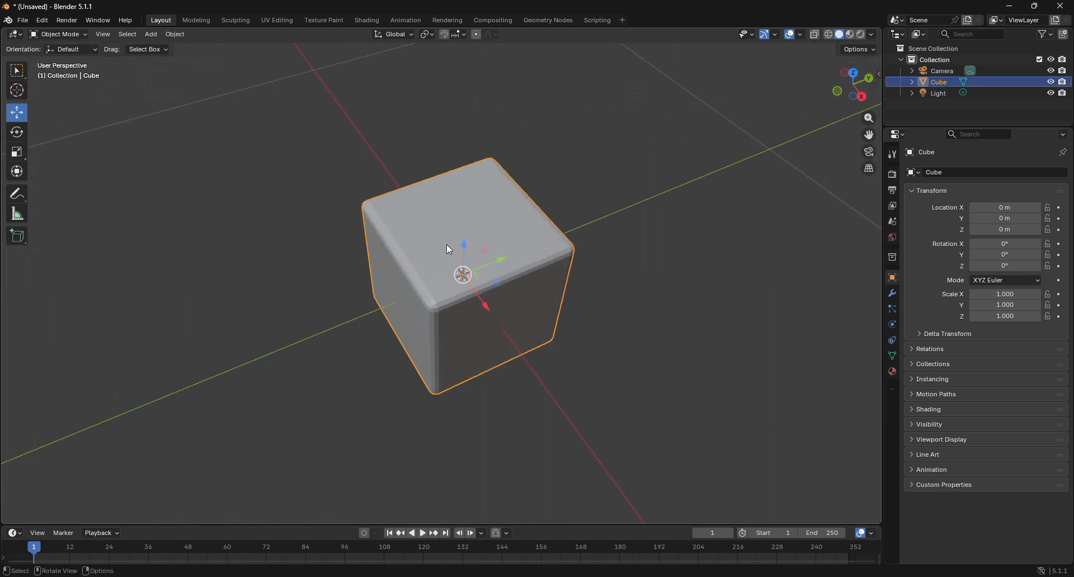
Step: Duplicate the bevelled cube within the same mesh and place the copy flush beside the original on the negative X side, in front view
left_click(49, 34)
left_click(59, 52)
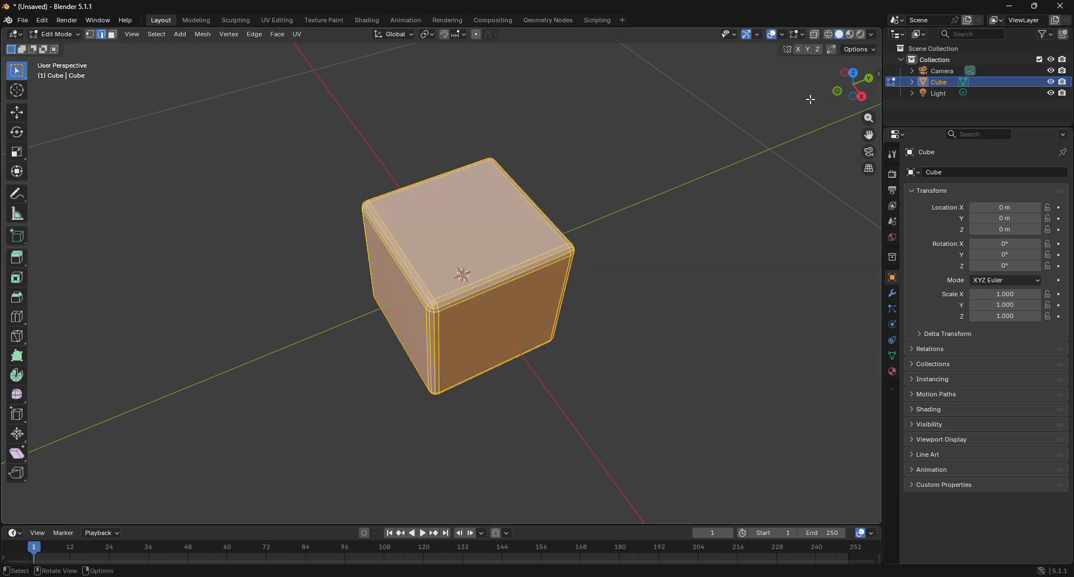
left_click(838, 91)
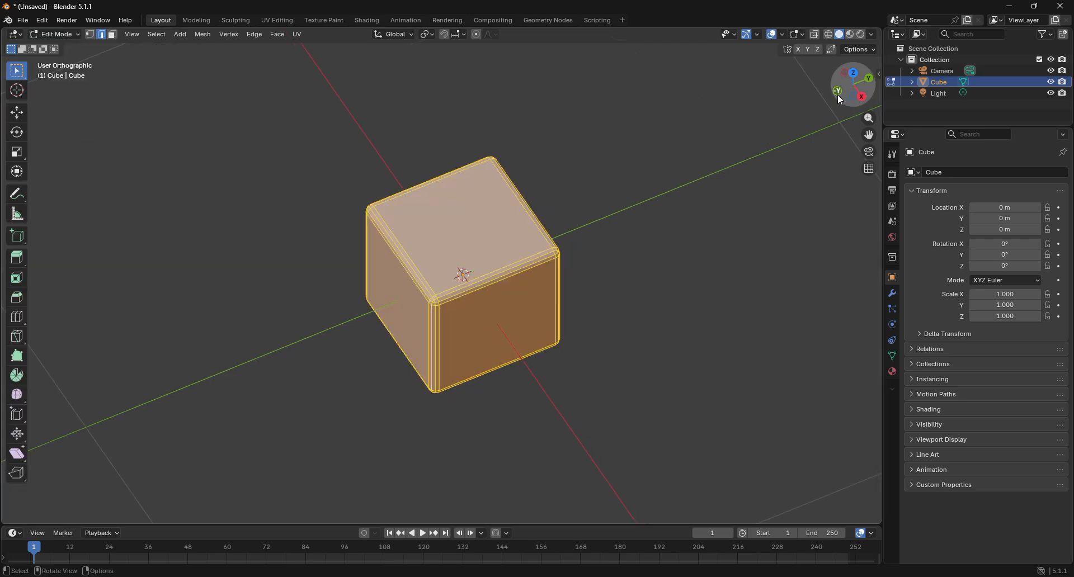
key("shift+d")
right_click(641, 229)
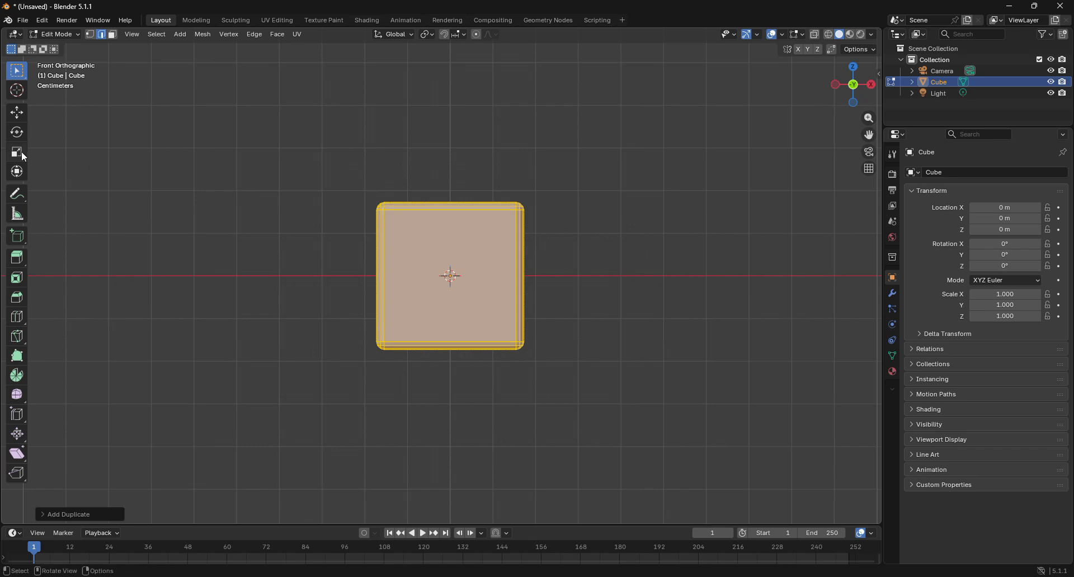
left_click(17, 112)
left_click_drag(503, 277, 347, 255)
scroll(351, 255, "up", 6)
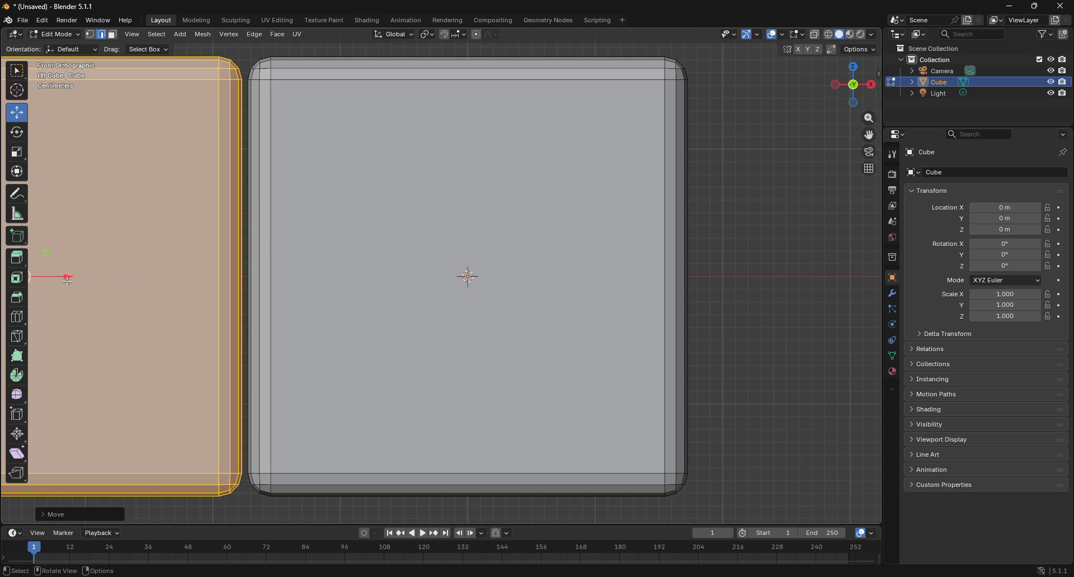
left_click_drag(70, 277, 72, 276)
scroll(385, 258, "down", 5)
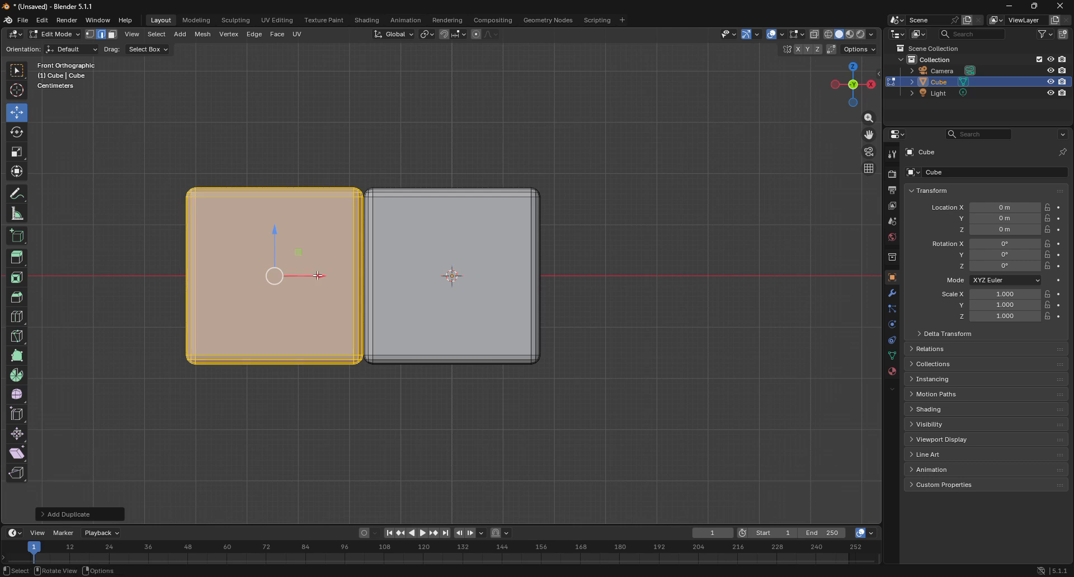
Step: Duplicate the second cube along negative X and fit the copy flush against it to complete a row of three
key("shift+d")
key("x")
left_click(136, 266)
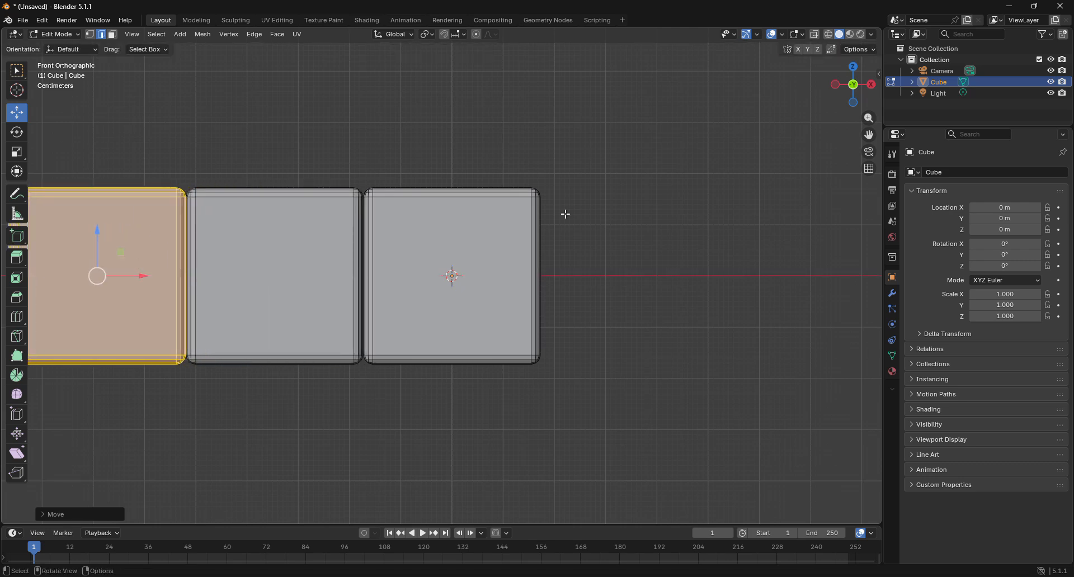
left_click_drag(869, 134, 1073, 170)
scroll(256, 313, "up", 6)
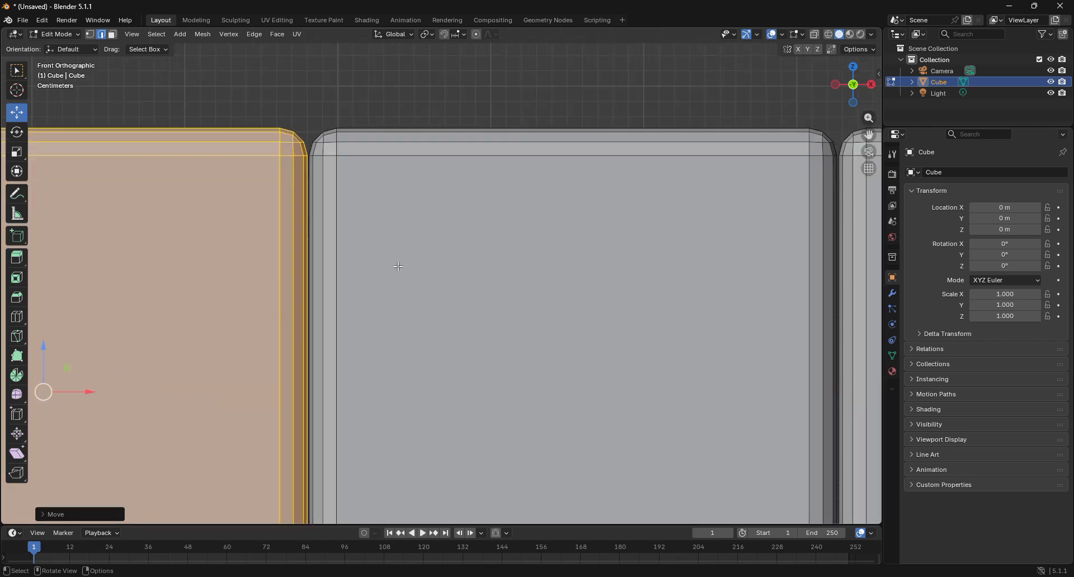
key("g")
key("x")
left_click(88, 387)
scroll(403, 285, "down", 9)
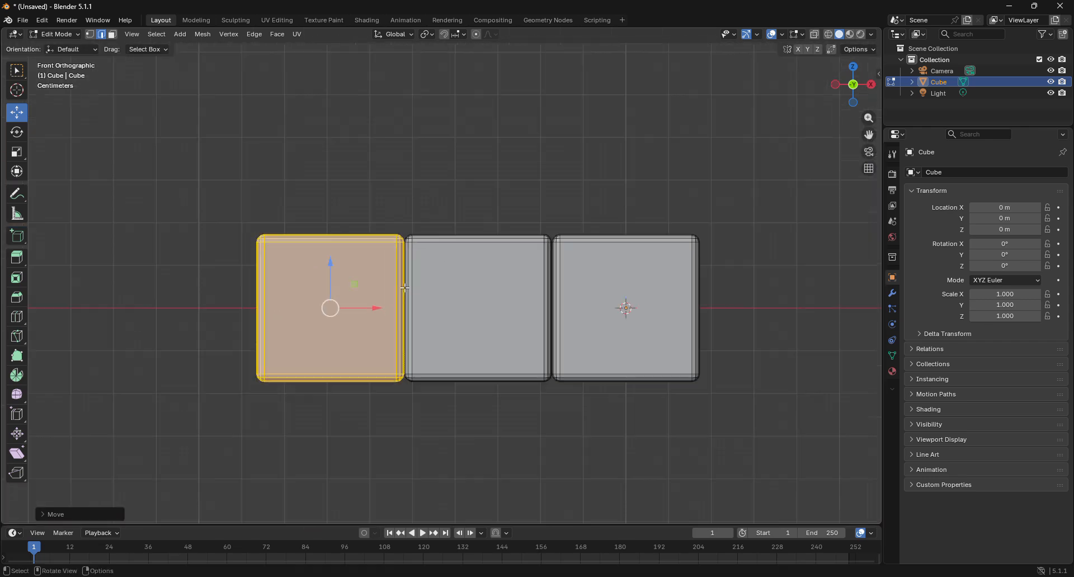
Step: Select all three cubes and move the row about 0.34 m along X so the middle cube is centred on the origin
key("a")
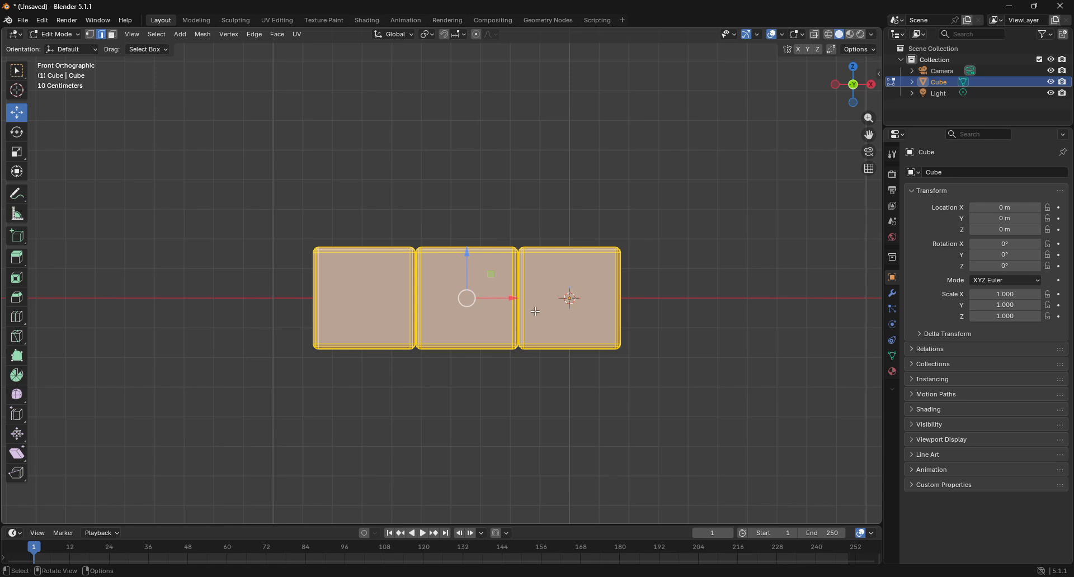
key("g")
key("x")
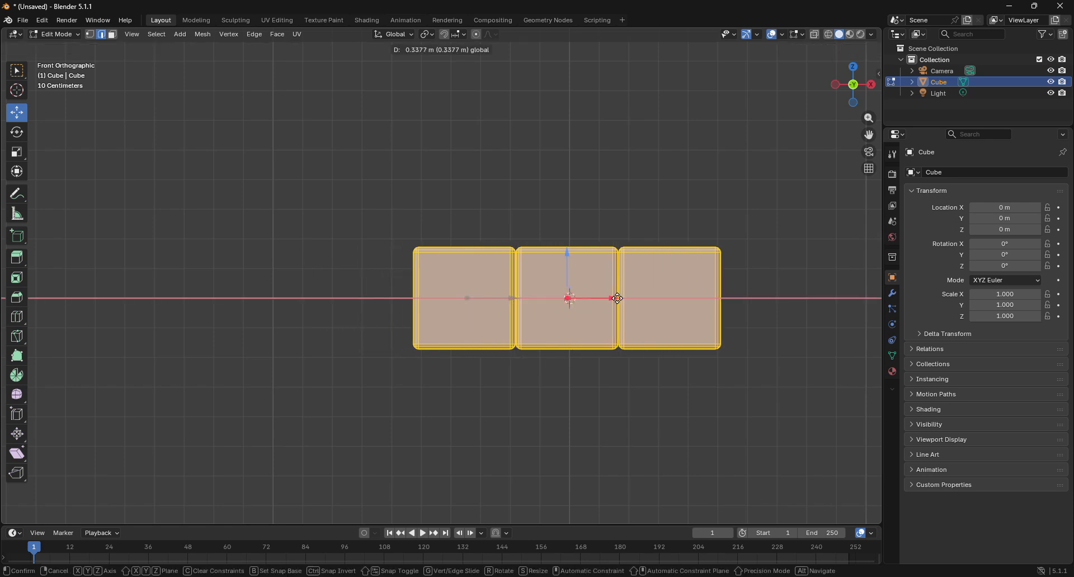
left_click(619, 298)
scroll(619, 298, "up", 5)
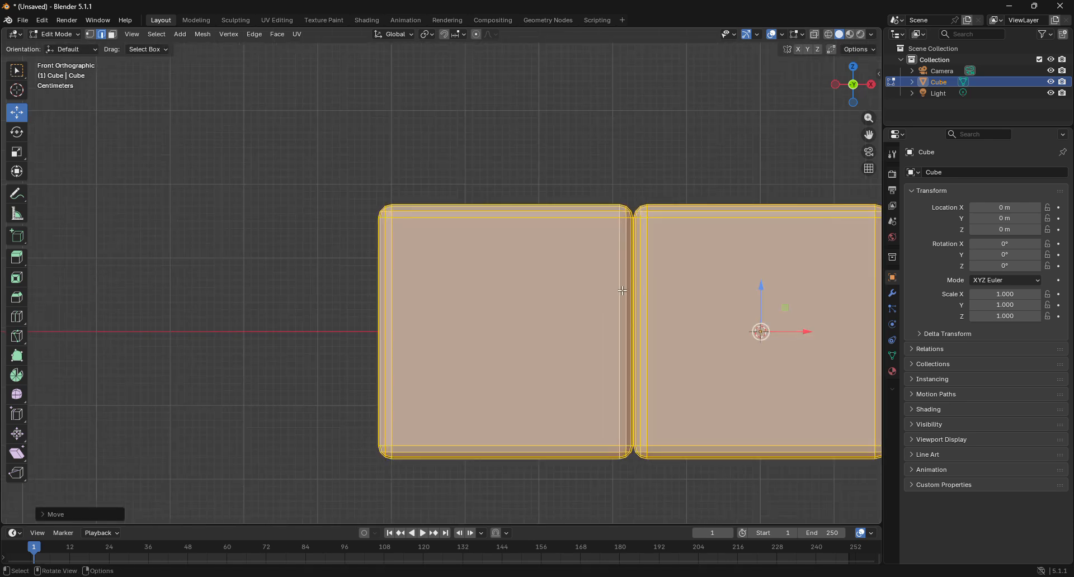
left_click_drag(868, 134, 599, 64)
scroll(650, 231, "up", 6)
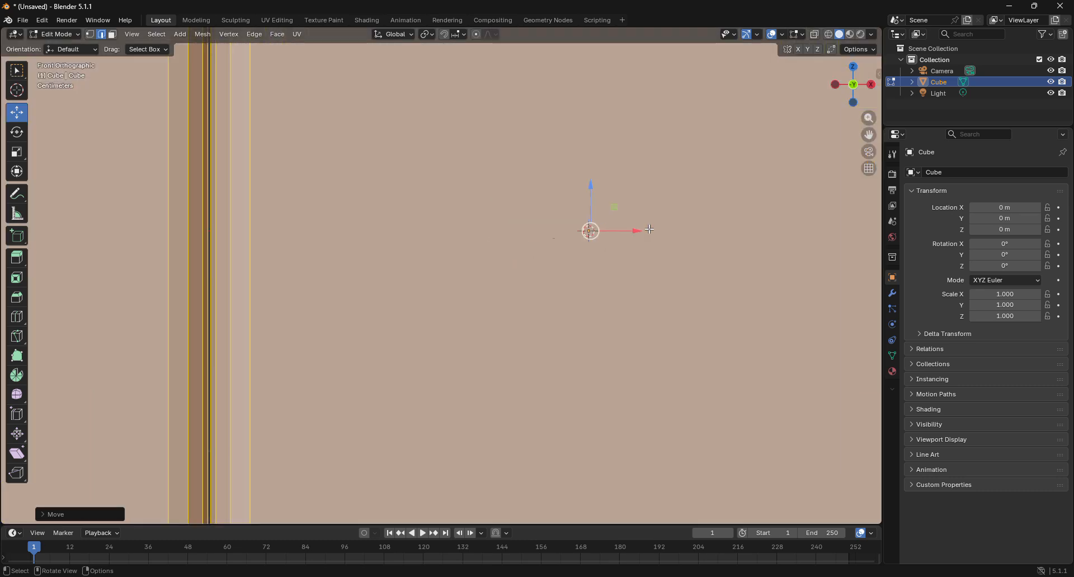
left_click_drag(637, 231, 638, 232)
key("KP_Decimal")
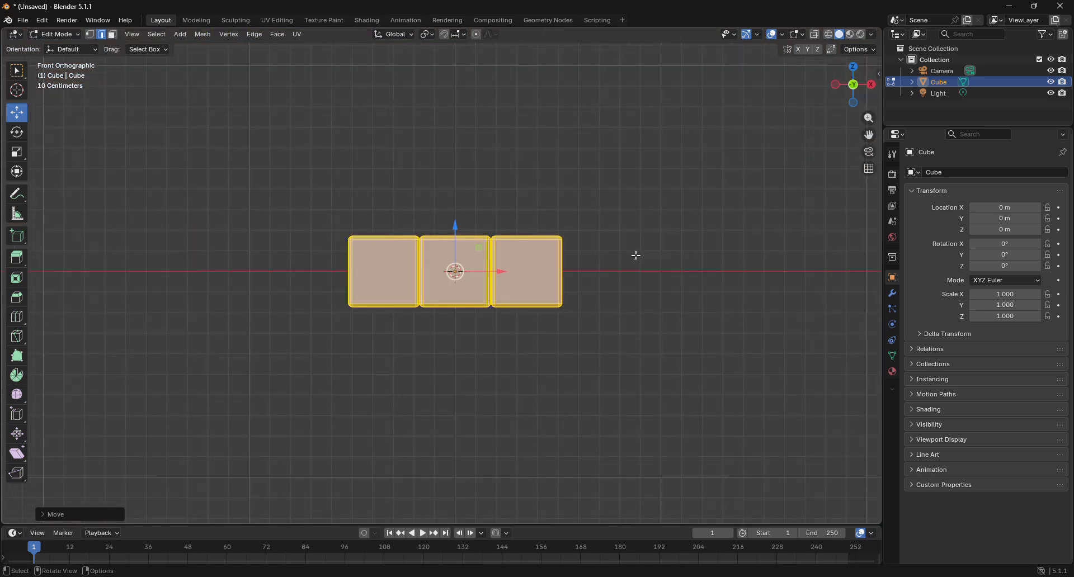
Step: Duplicate the row of three cubes and move the copy up along Z so it sits directly on top of the original row
left_click(857, 69)
left_click(870, 83)
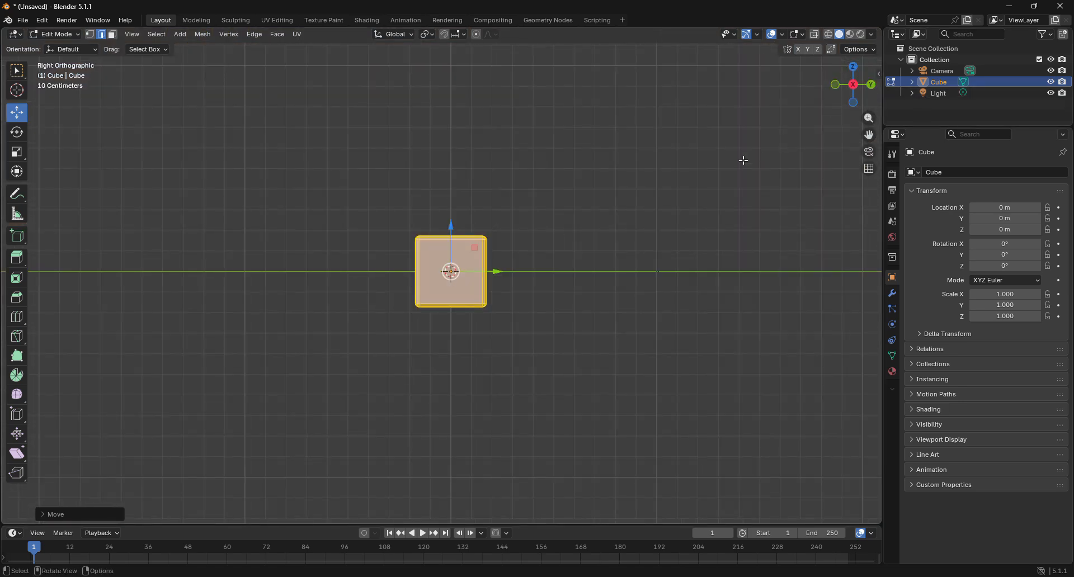
key("shift+d")
right_click(657, 218)
left_click_drag(453, 232, 450, 159)
scroll(445, 174, "up", 1)
scroll(445, 174, "up", 5)
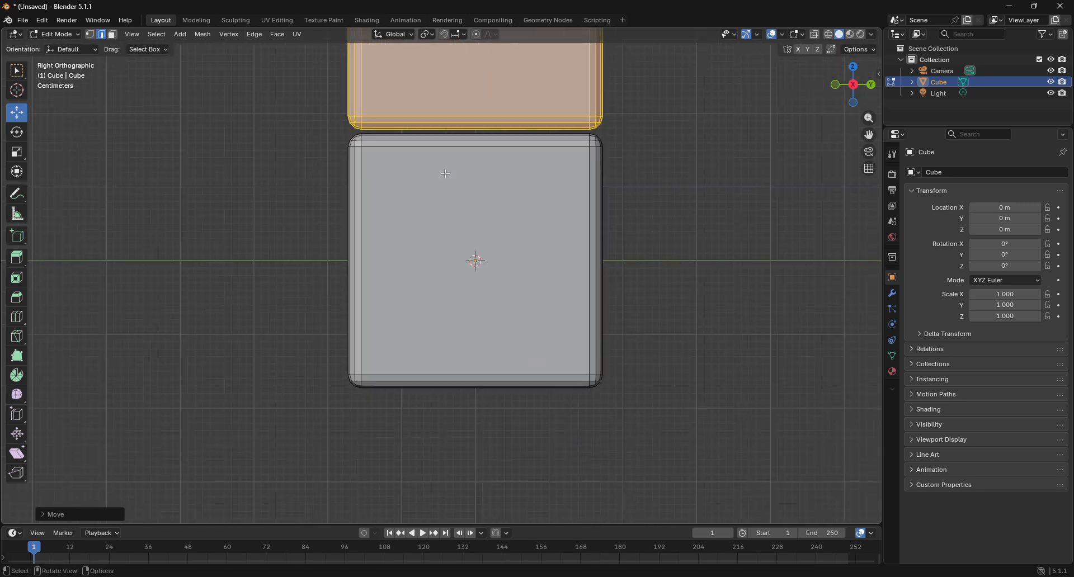
left_click_drag(869, 134, 780, 334)
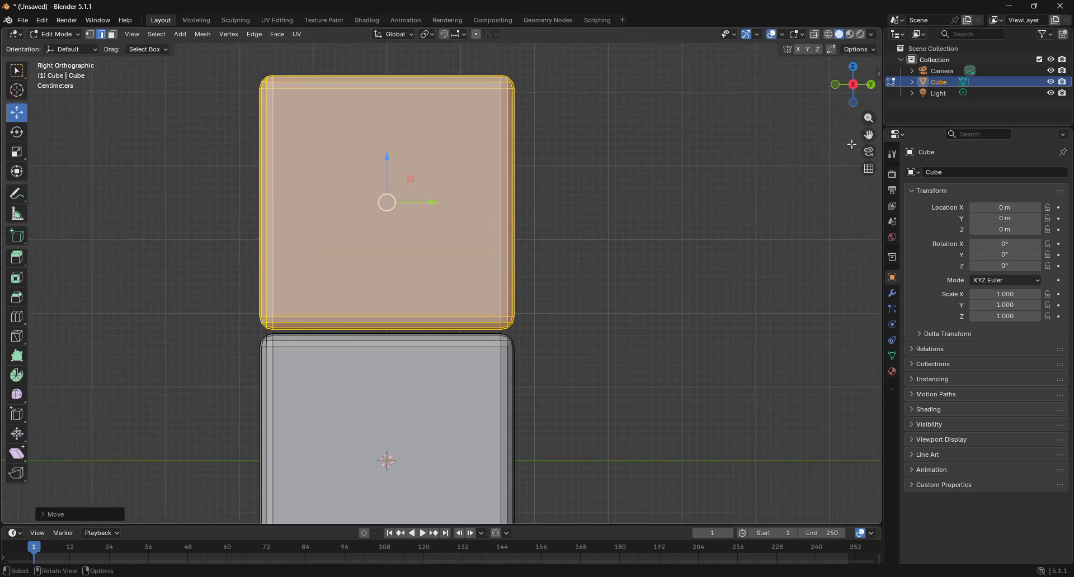
scroll(406, 195, "up", 1)
left_click_drag(377, 148, 377, 149)
scroll(515, 167, "down", 5)
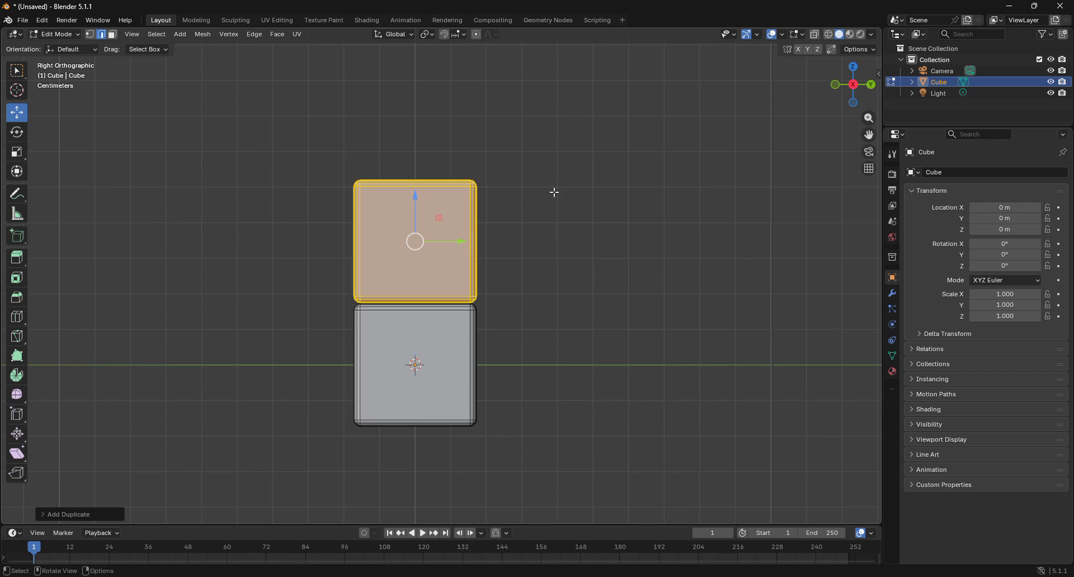
Step: Duplicate the upper row of three cubes, move the copy up about 0.35 m along Z, and fit it closely above as the third row
key("shift+d")
key("z")
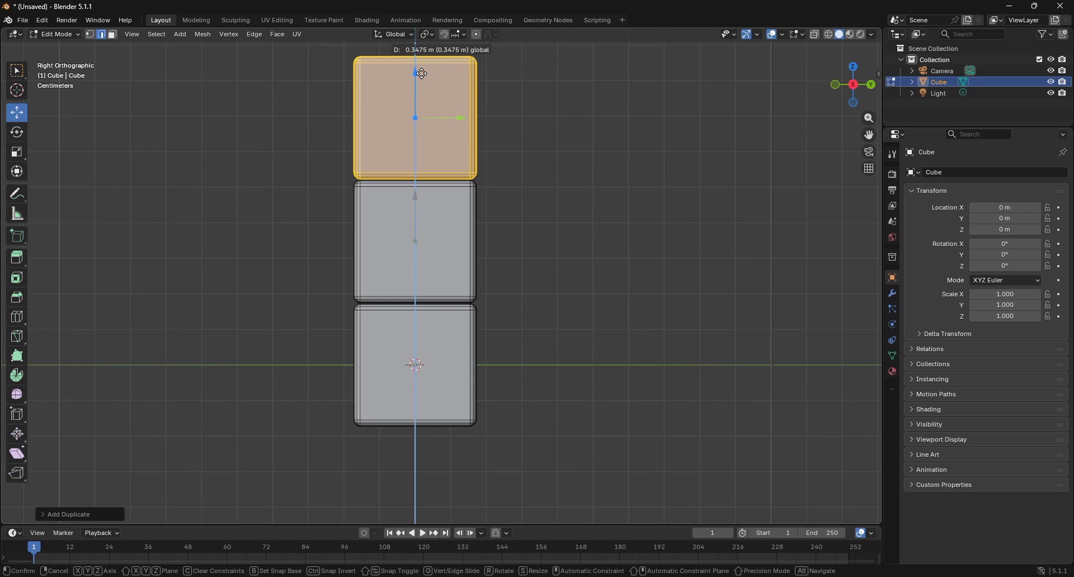
left_click(421, 73)
scroll(399, 116, "up", 8)
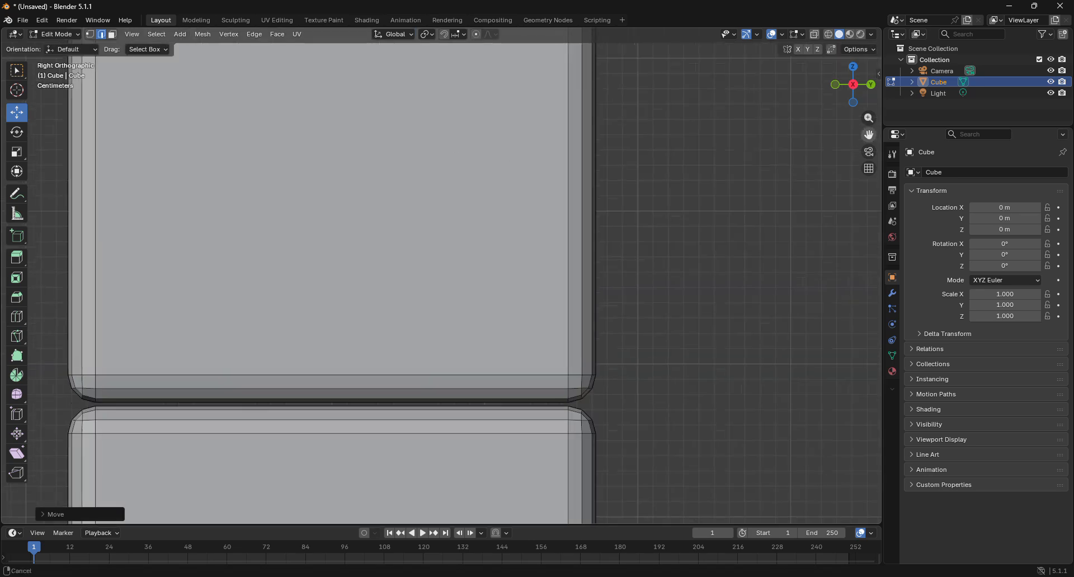
key("ctrl+z")
left_click_drag(868, 134, 1004, 127)
scroll(523, 208, "down", 1)
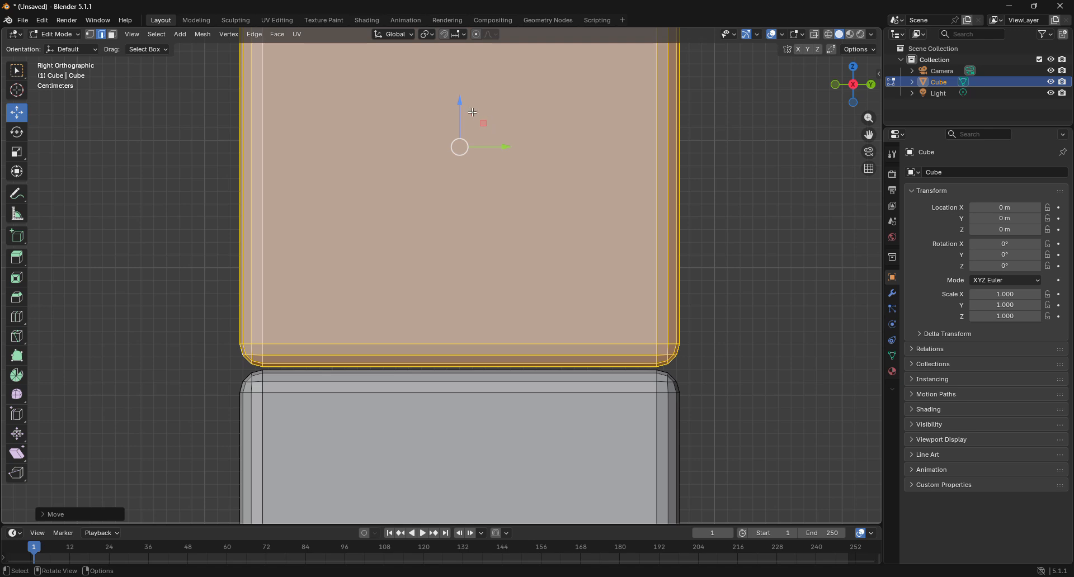
left_click_drag(460, 106, 461, 102)
scroll(524, 174, "down", 10)
Step: Try duplicating all nine cubes and moving the copy about 0.35 m along positive Y beside the original wall, in right view
left_click_drag(857, 73, 859, 96)
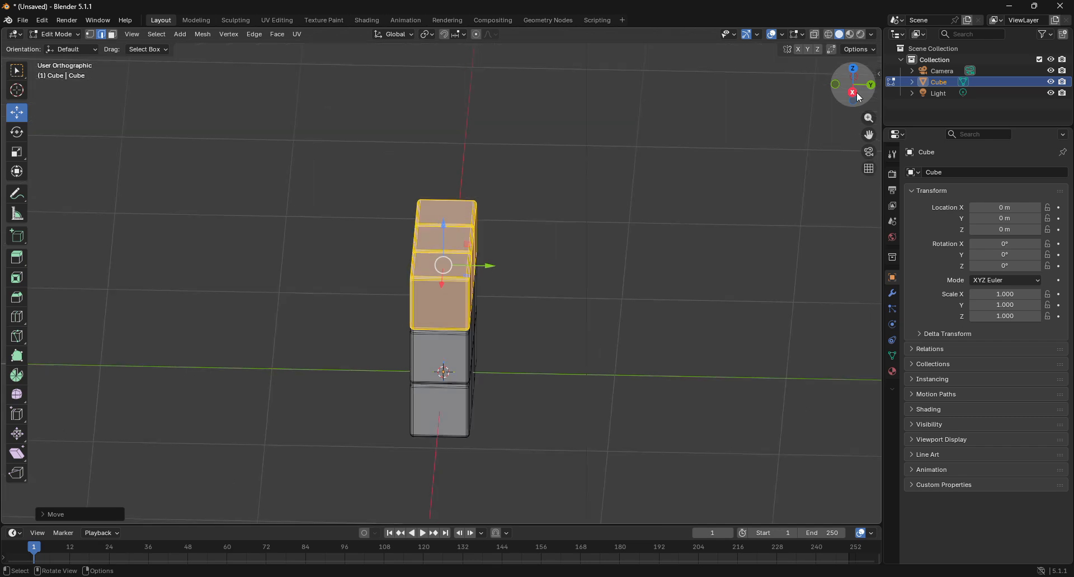
left_click(857, 95)
key("a")
key("shift+d")
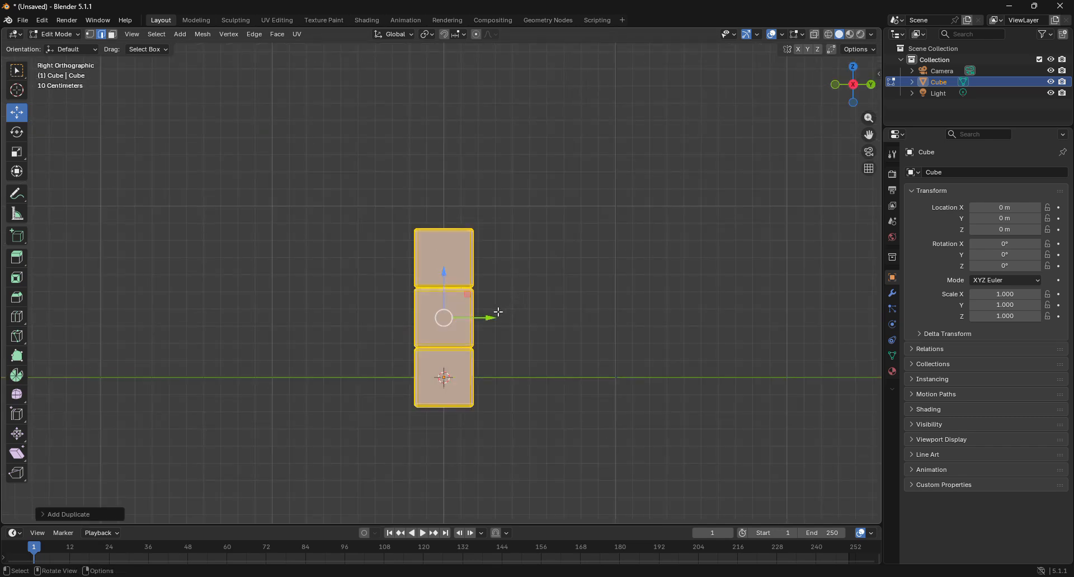
key("y")
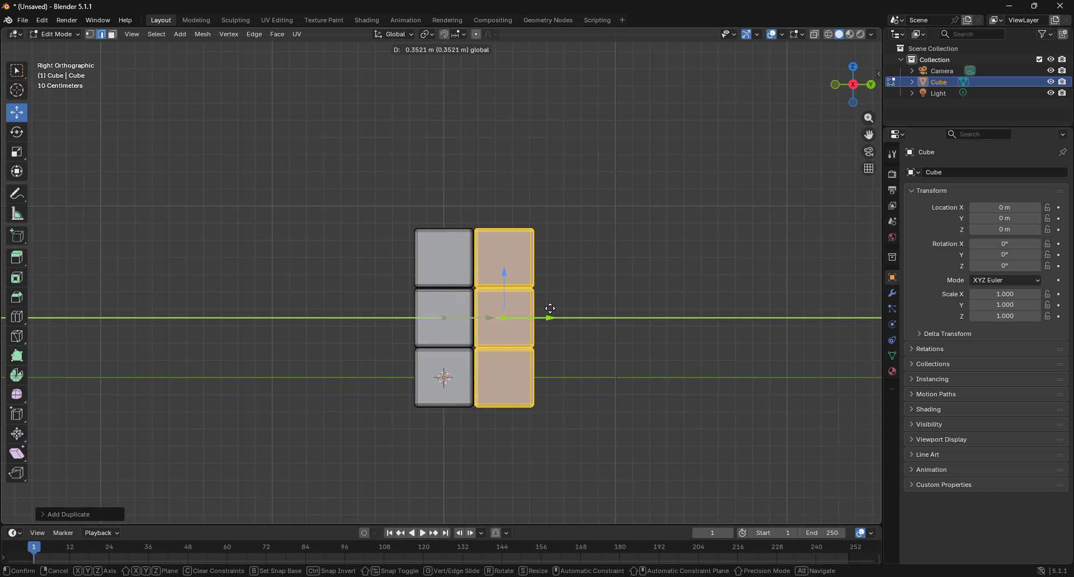
left_click(549, 312)
Step: Inspect the gaps between the two cube layers, then undo the duplicated layer
scroll(452, 304, "up", 8)
scroll(453, 303, "up", 3)
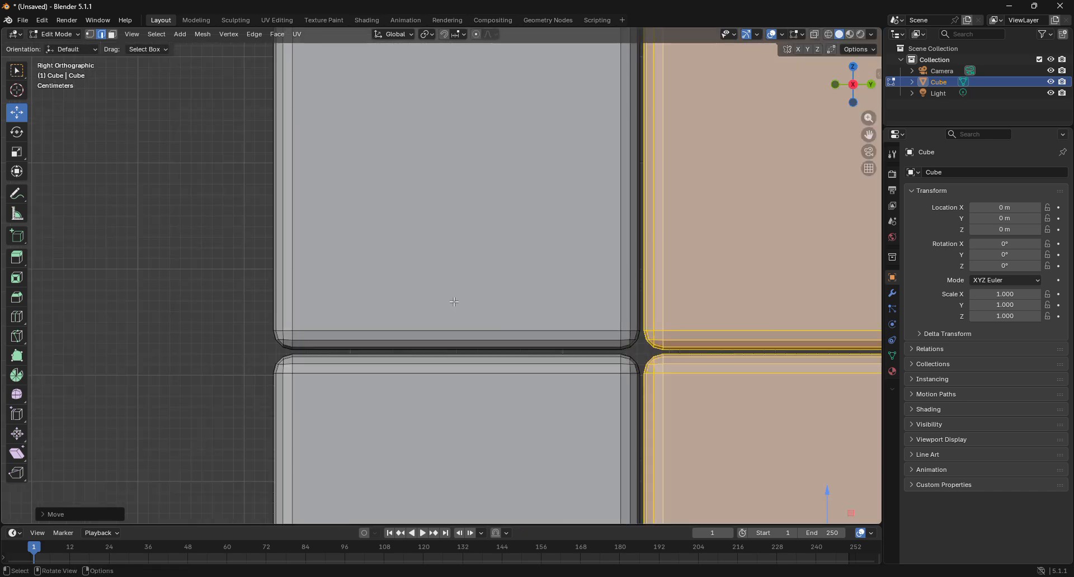
left_click_drag(869, 134, 660, 134)
scroll(617, 252, "up", 3)
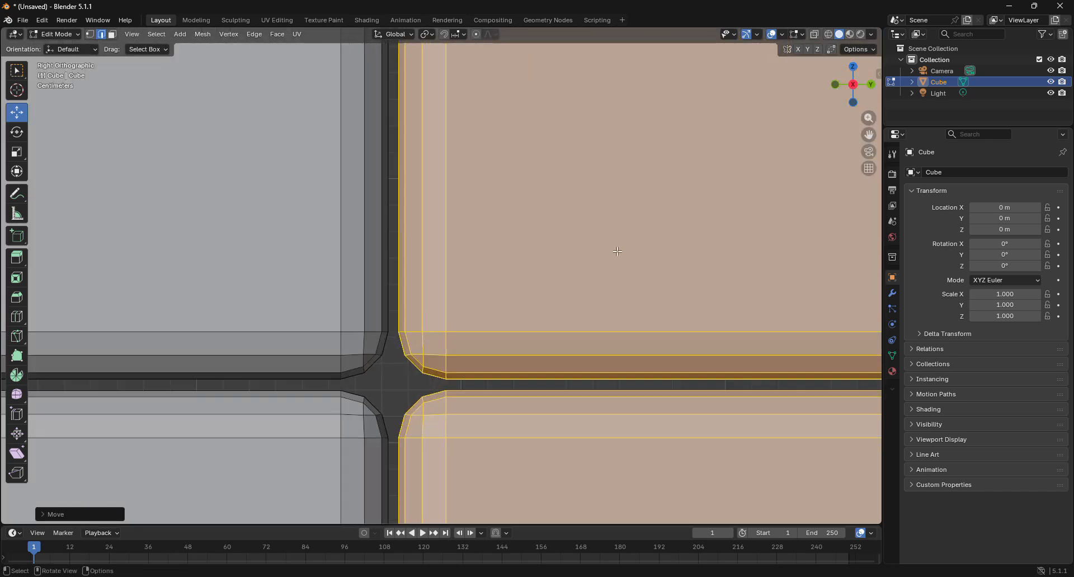
scroll(638, 271, "down", 1)
scroll(638, 270, "down", 8)
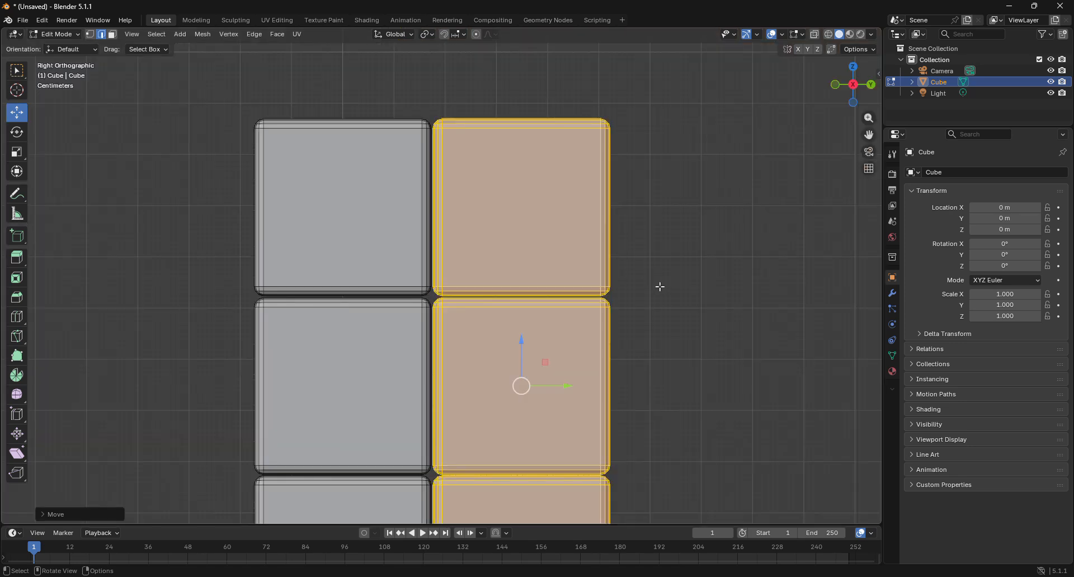
left_click_drag(868, 135, 799, 21)
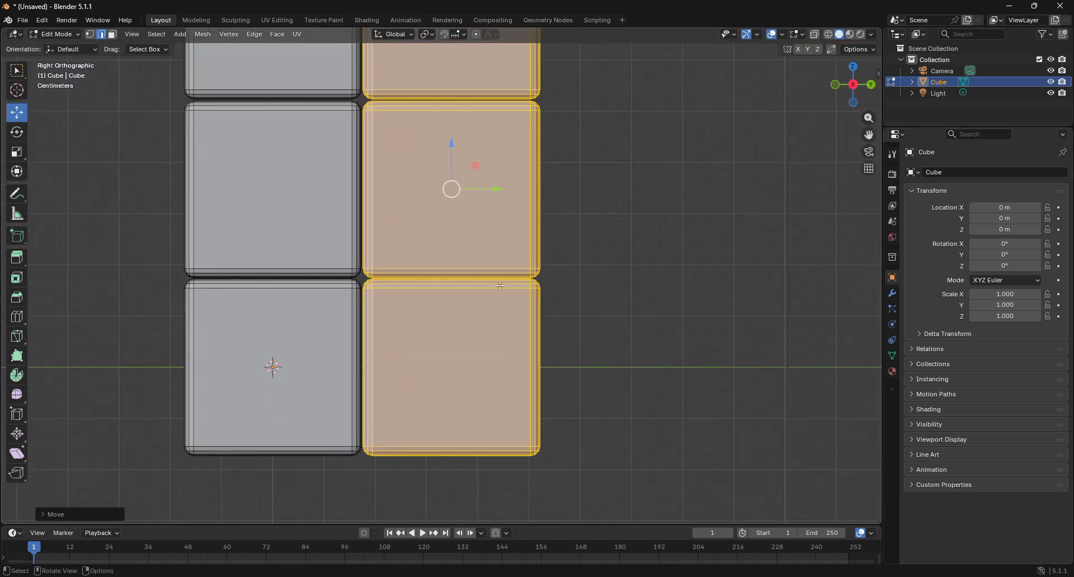
scroll(514, 280, "up", 6)
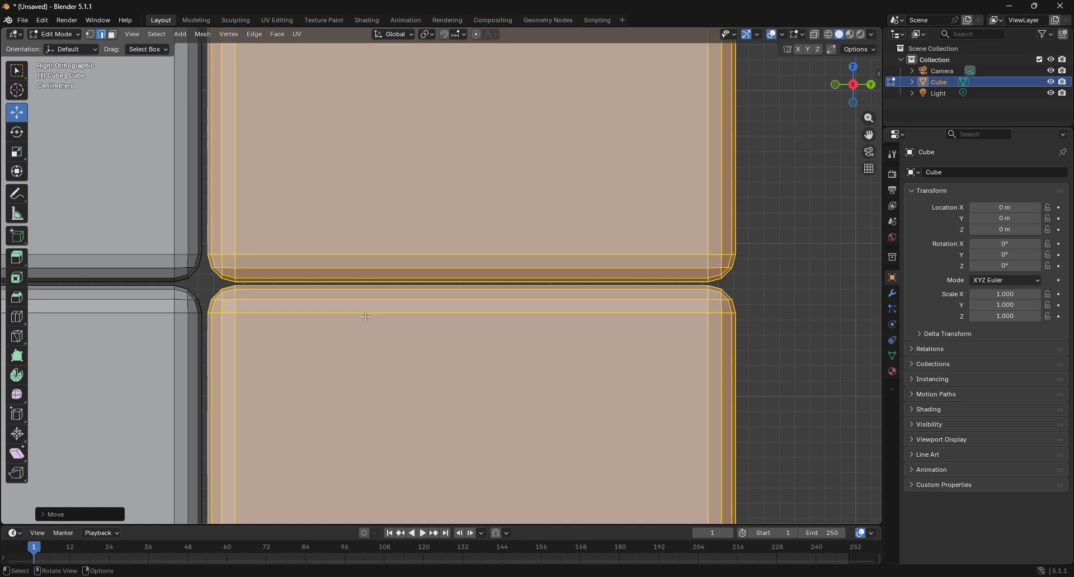
scroll(366, 317, "down", 6)
left_click(585, 418)
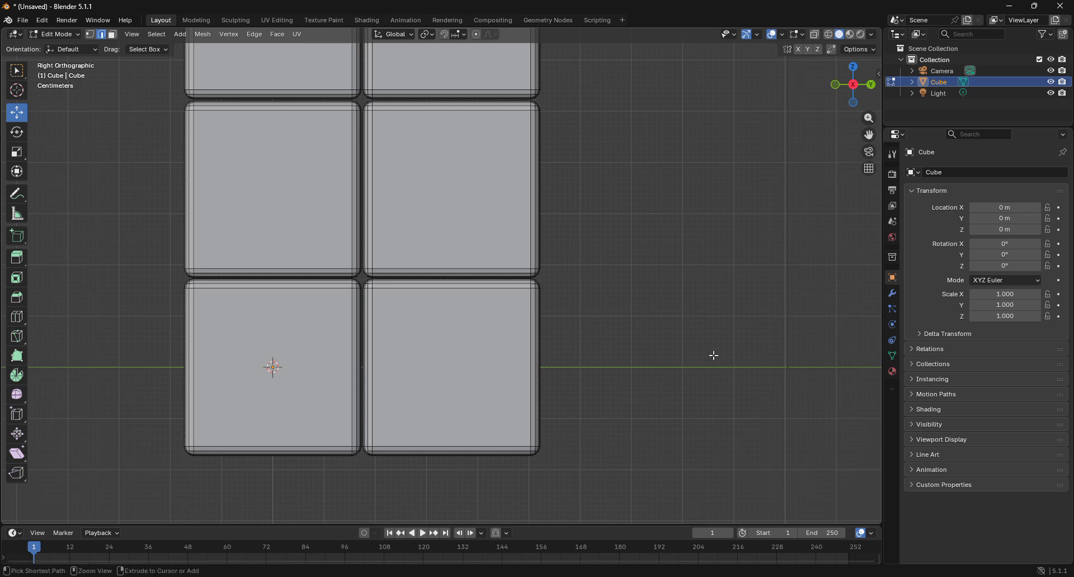
key("ctrl+z")
key("ctrl+z")
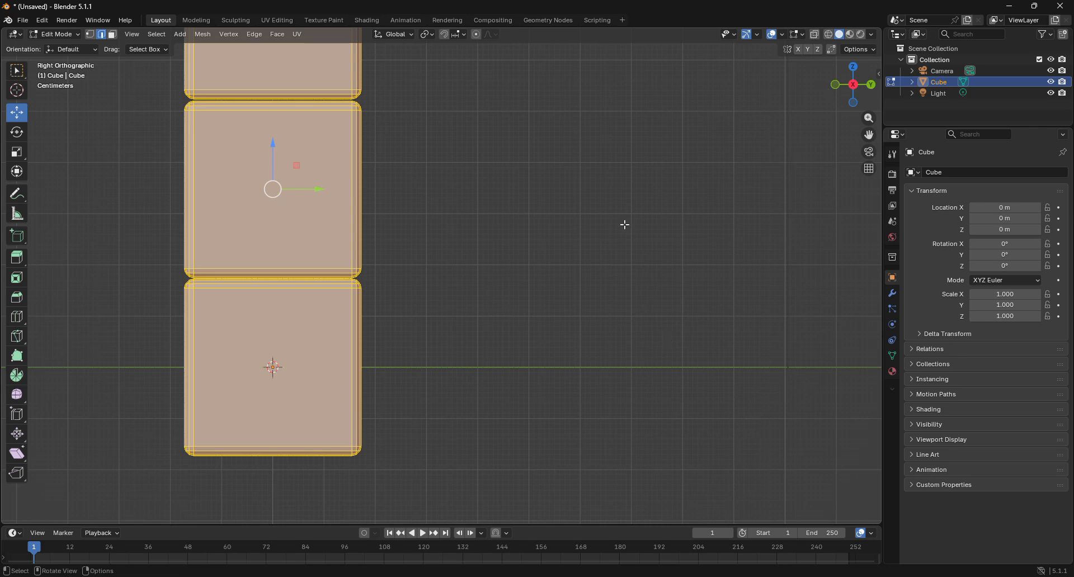
key("g")
right_click(766, 254)
left_click(304, 246)
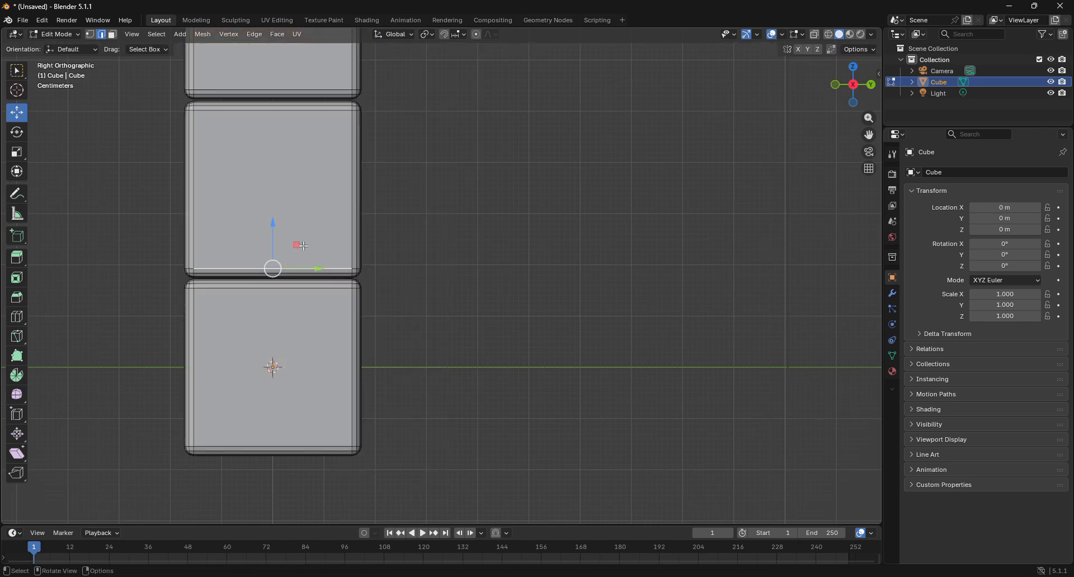
key("l")
key("g")
right_click(569, 258)
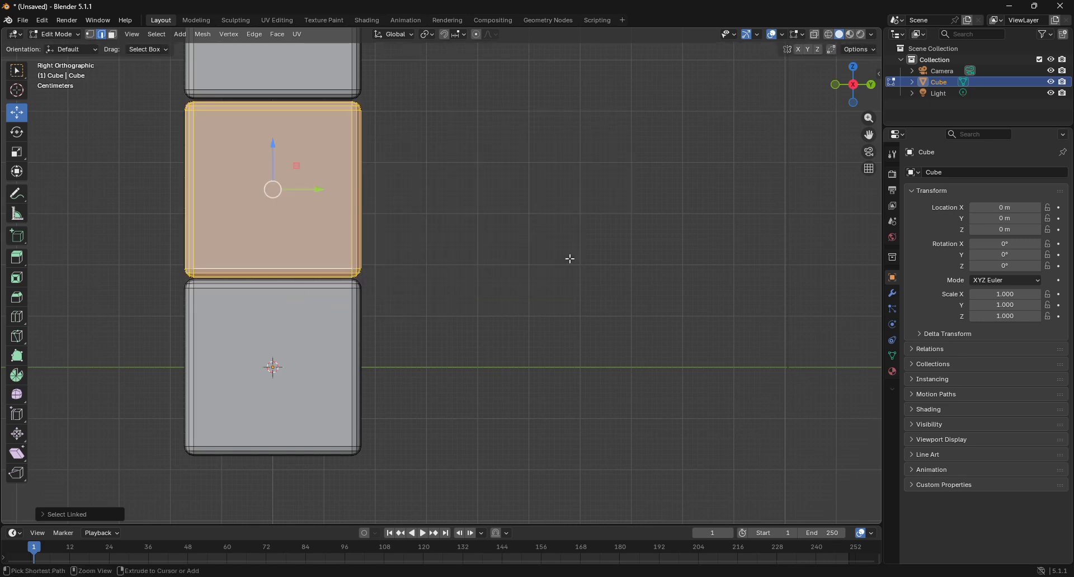
key("a")
key("ctrl+z")
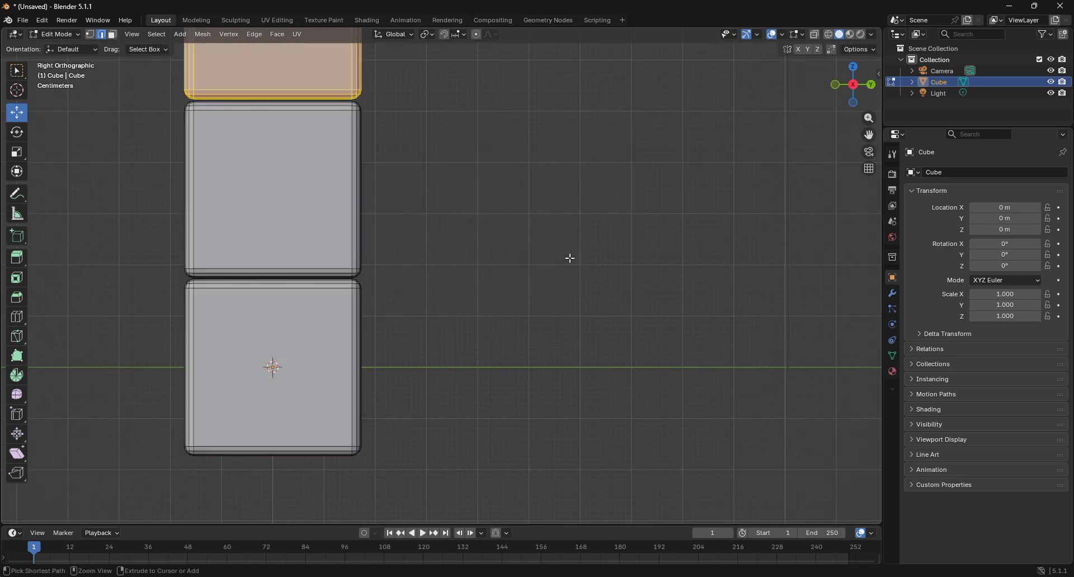
scroll(522, 251, "down", 4)
key("a")
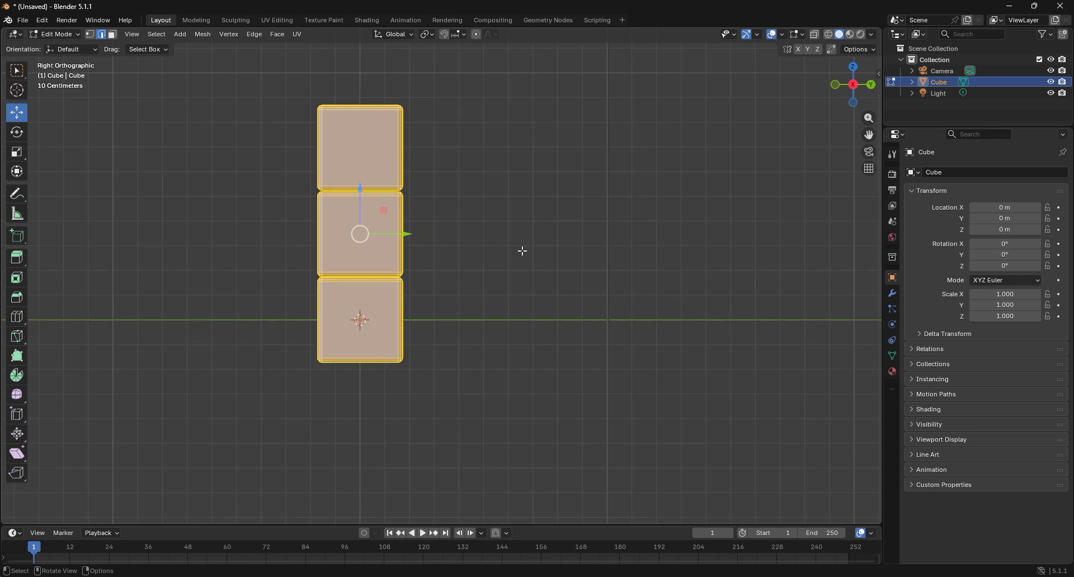
left_click(380, 247)
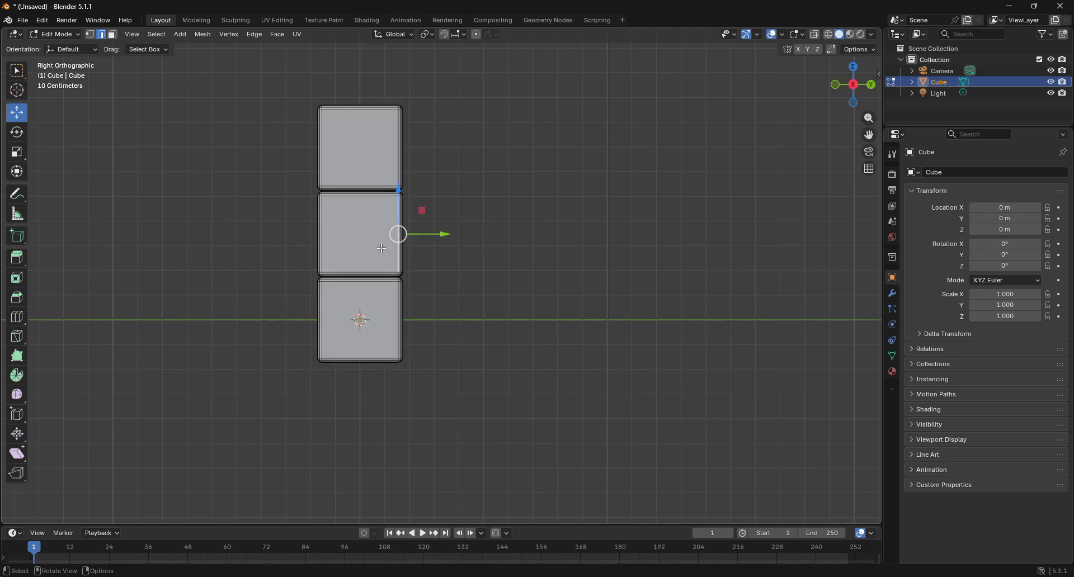
key("l")
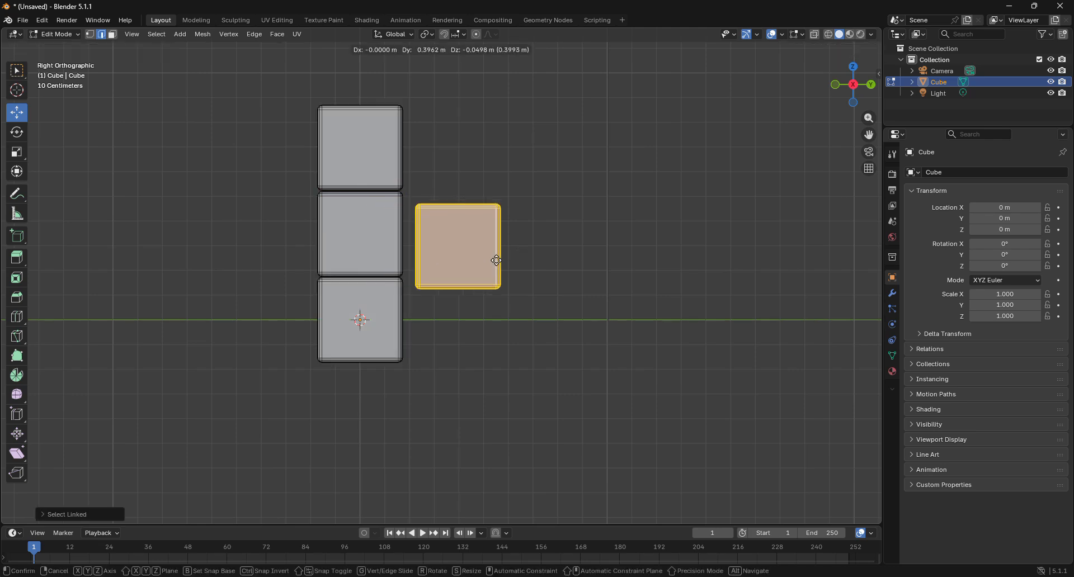
right_click(546, 242)
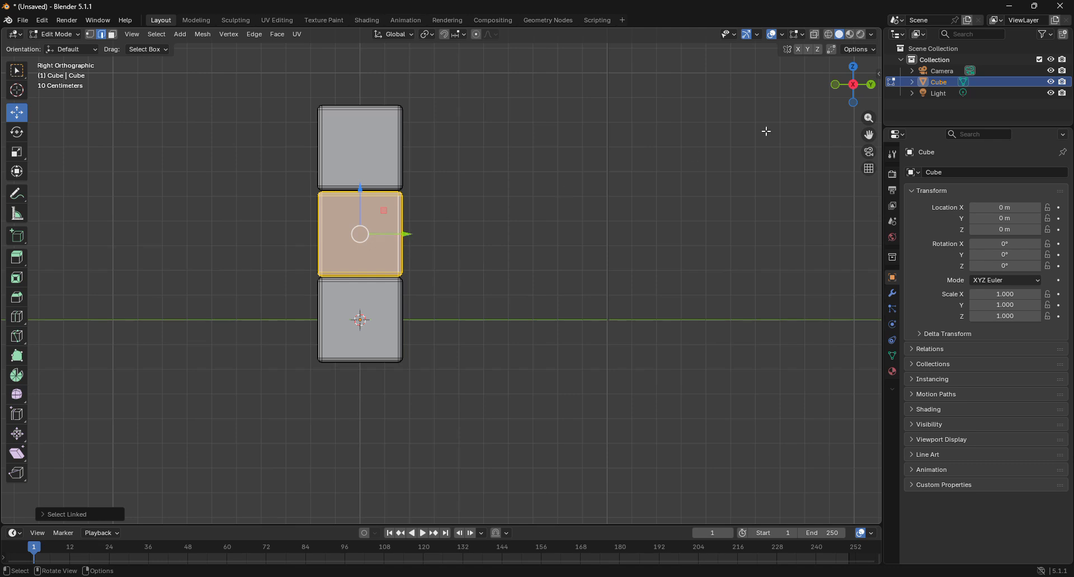
Step: Duplicate all nine cubes in place and move the copy along positive Y to form a second layer behind the original
left_click_drag(853, 84, 796, 161)
key("a")
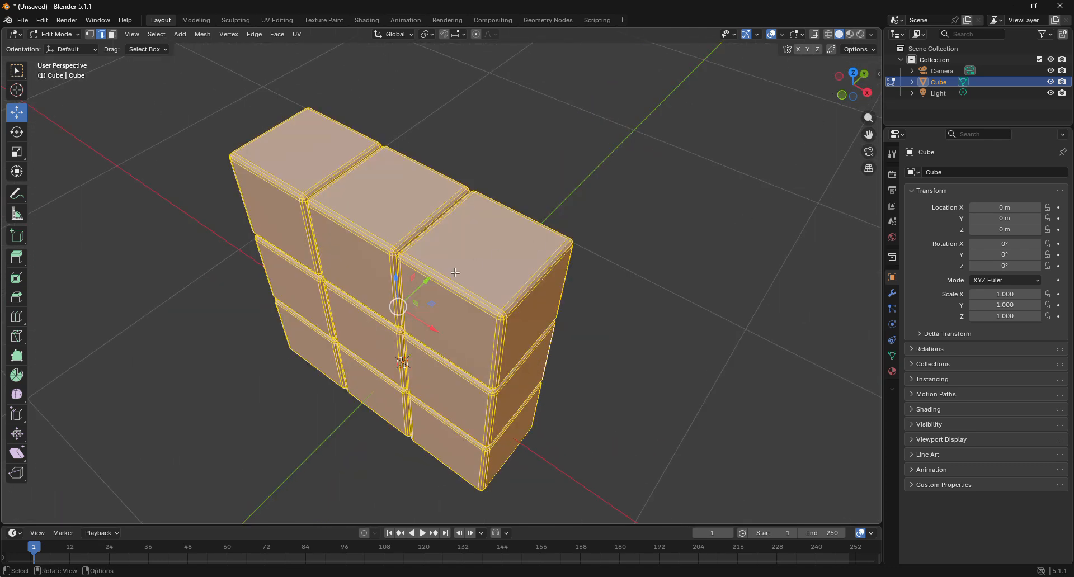
key("Caps_Lock")
key("shift+d")
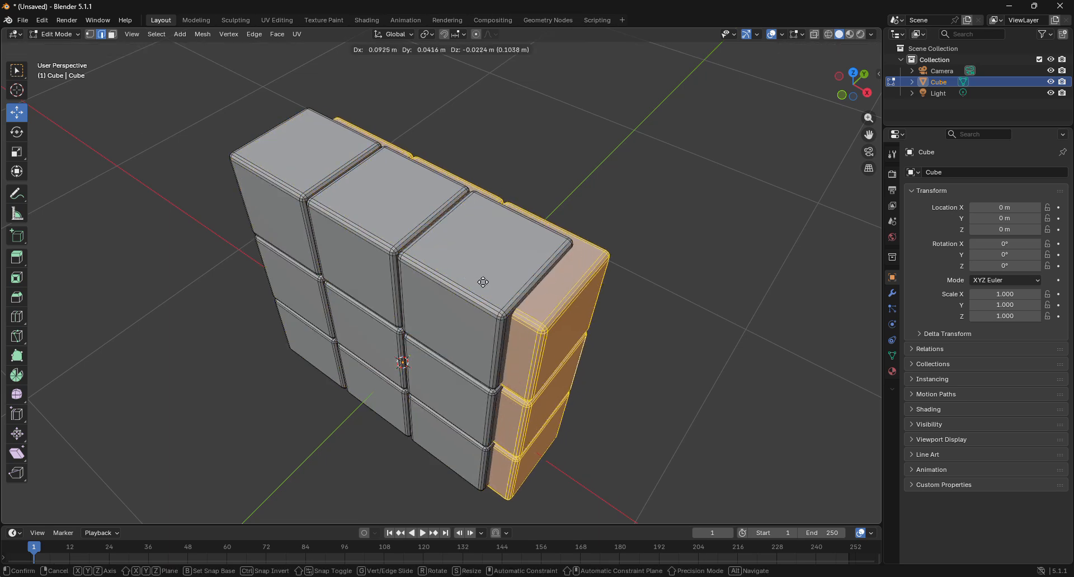
key("Escape")
key("Caps_Lock")
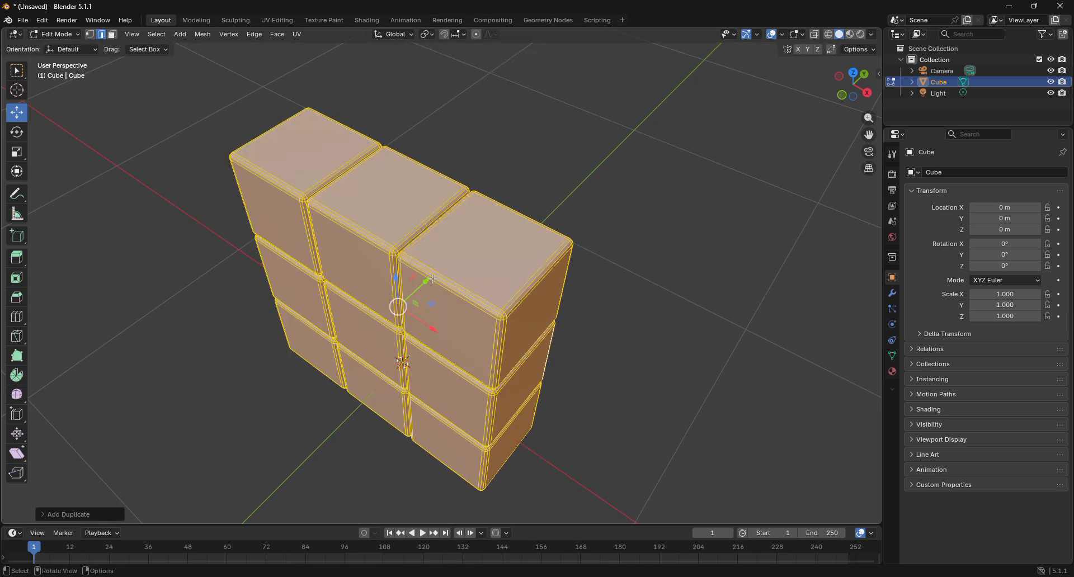
key("g")
key("y")
left_click(481, 210)
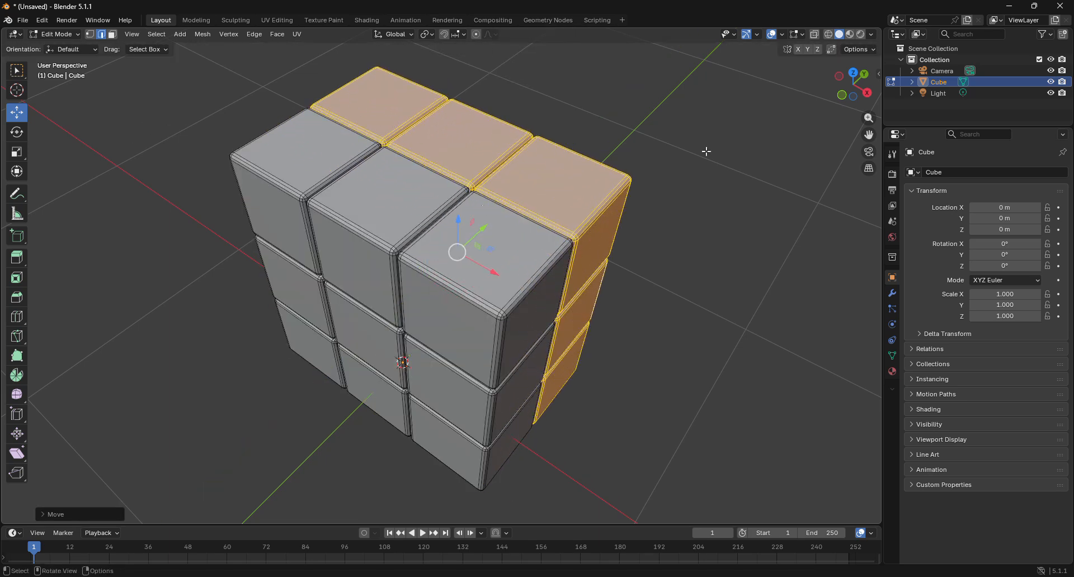
Step: Adjust the second layer slightly along Y in top view, leaving a narrow gap to the original layer
left_click(852, 72)
scroll(505, 276, "up", 5)
scroll(505, 276, "up", 3)
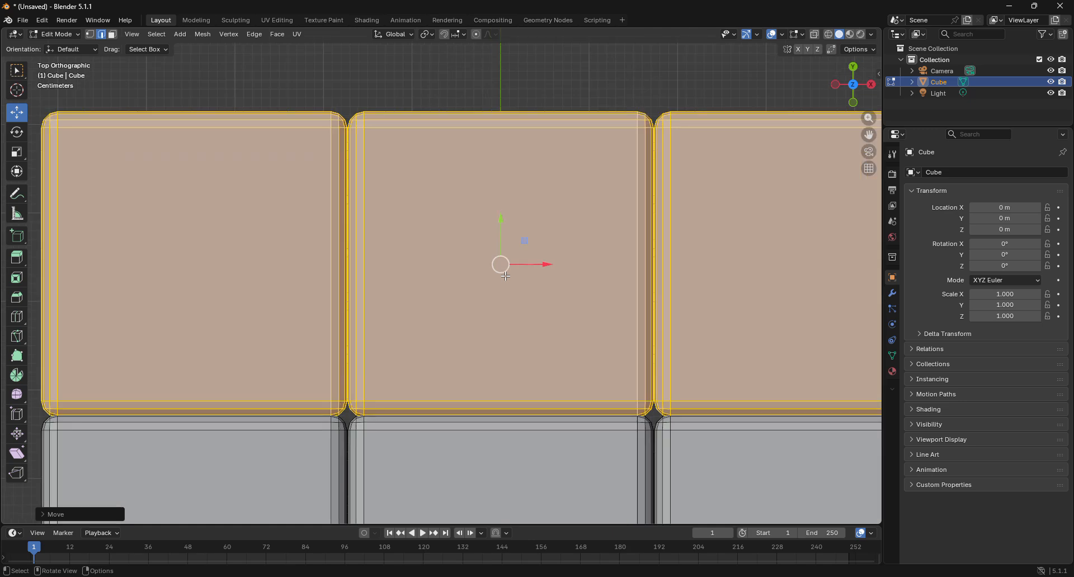
left_click_drag(513, 235, 510, 223)
scroll(614, 258, "down", 2)
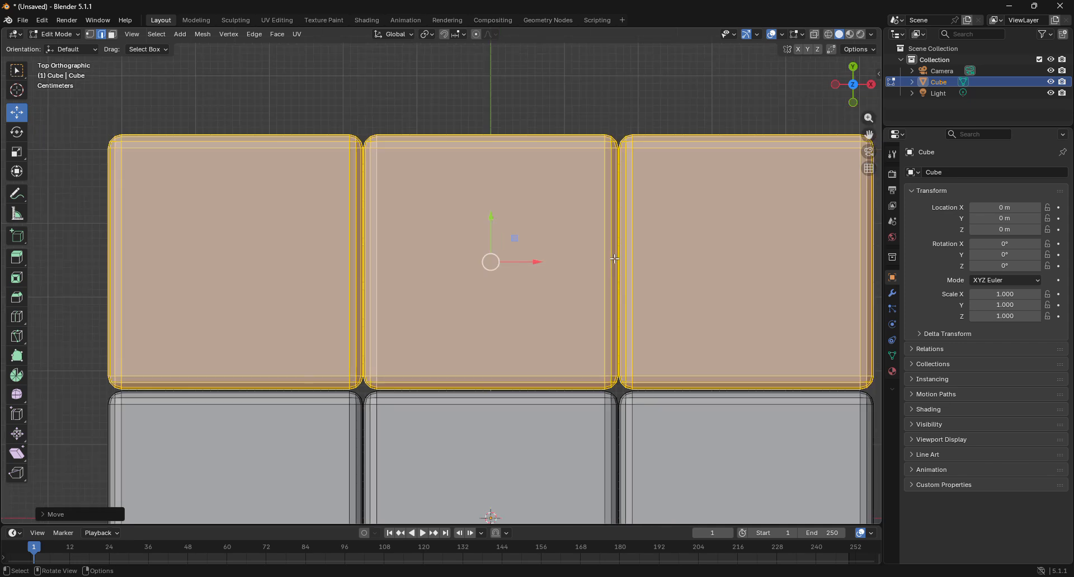
Step: Duplicate the second layer and move the copy along positive Y, fitting it closely behind as the third layer
scroll(614, 259, "down", 4)
key("shift+d")
right_click(515, 236)
left_click_drag(467, 230, 469, 109)
scroll(467, 118, "up", 5)
left_click_drag(867, 134, 846, 355)
scroll(713, 144, "up", 3)
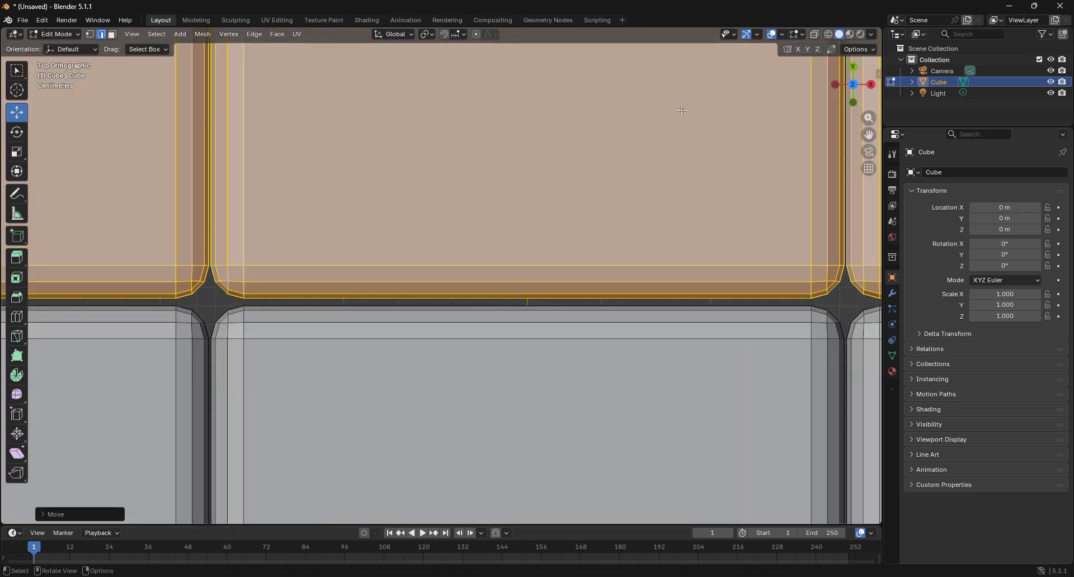
scroll(575, 168, "down", 5)
left_click_drag(478, 115, 479, 119)
scroll(479, 140, "down", 7)
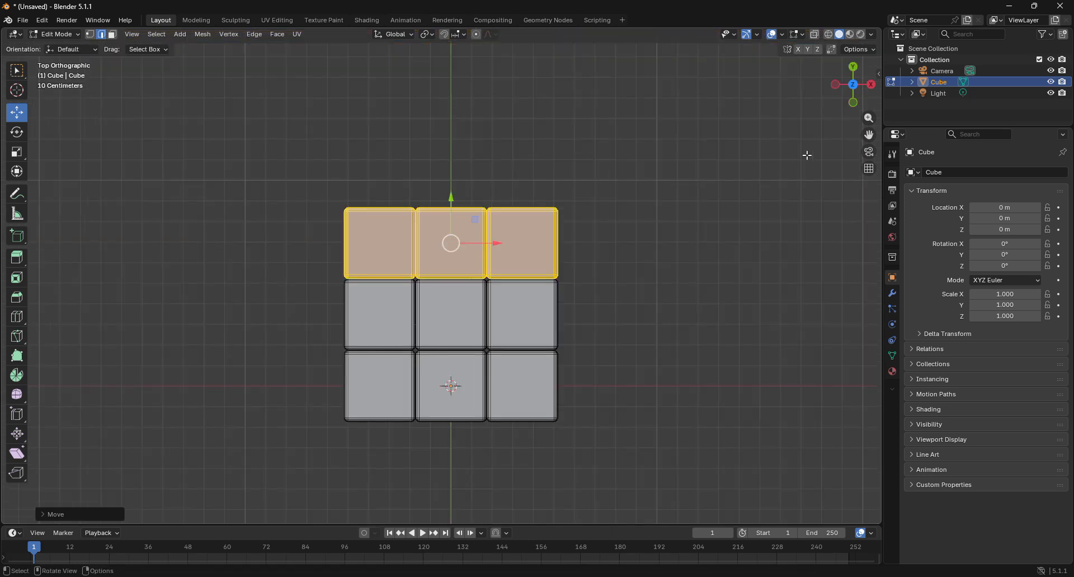
Step: Select all the cubes and move them along Y and Z in right view so the middle cube is centred on the origin
left_click(870, 84)
key("a")
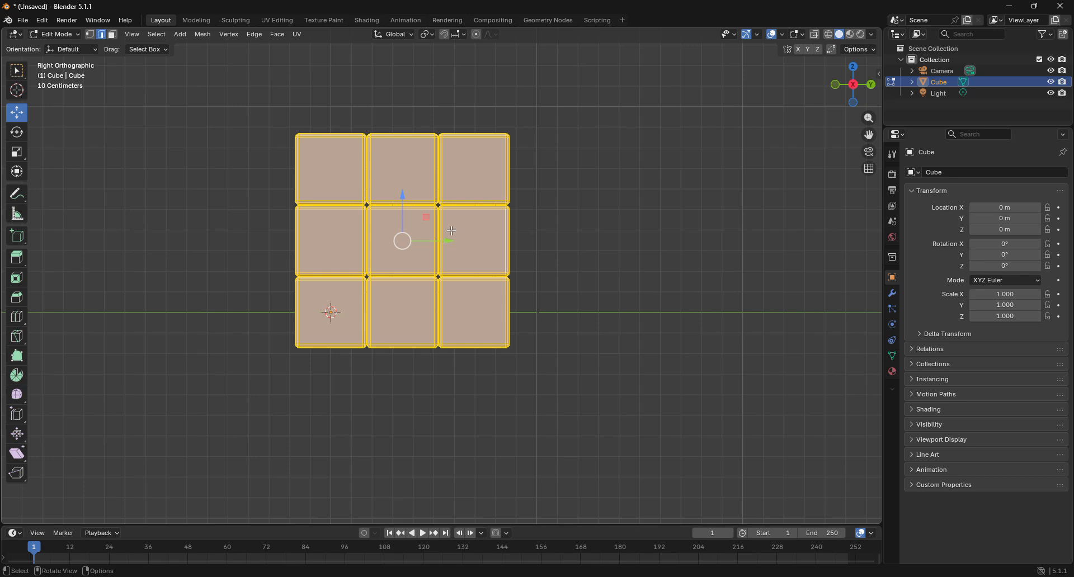
key("g")
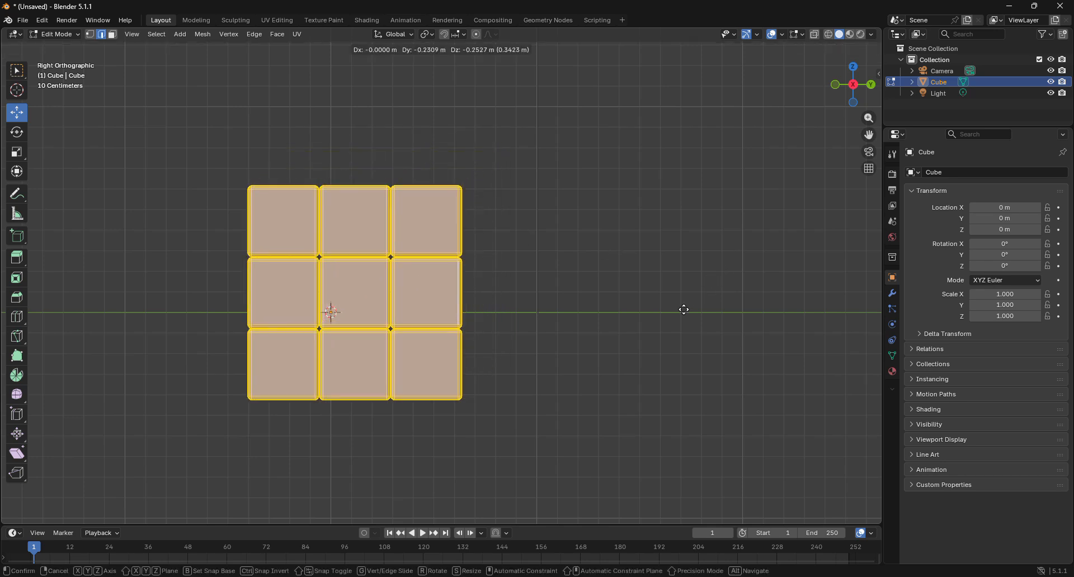
left_click(664, 323)
scroll(665, 324, "up", 5)
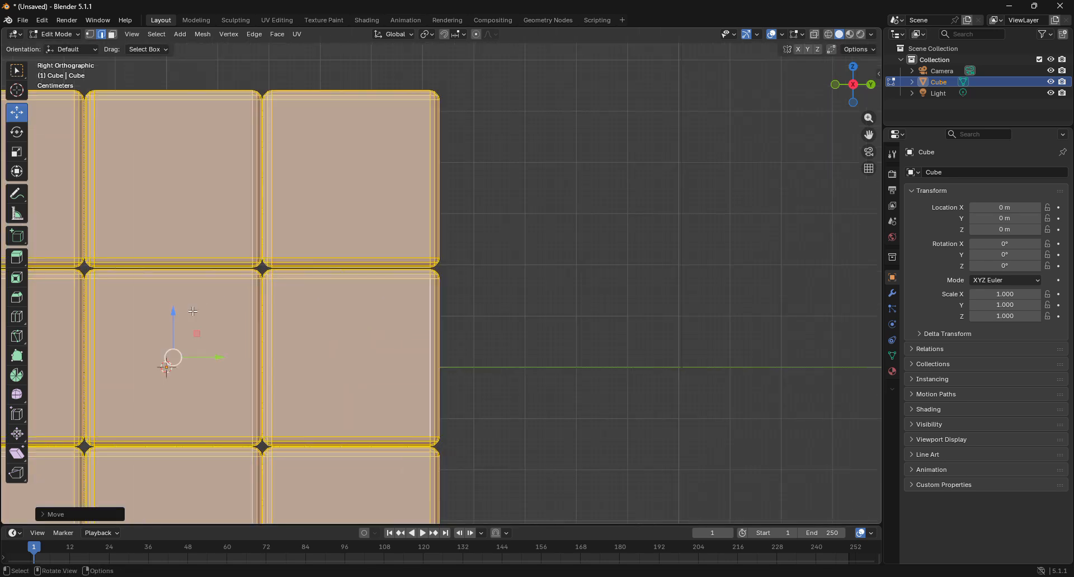
left_click_drag(175, 320, 172, 327)
left_click_drag(217, 367, 201, 369)
scroll(202, 369, "down", 5)
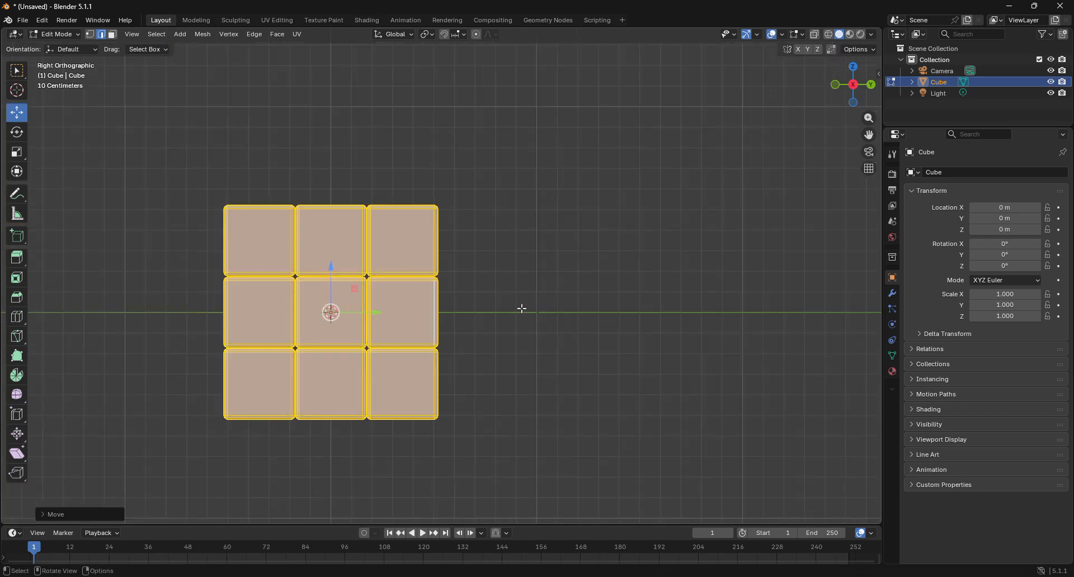
Step: Select the whole mesh in Edit Mode and separate it by loose parts into individual cubes
left_click(550, 301)
left_click(241, 241)
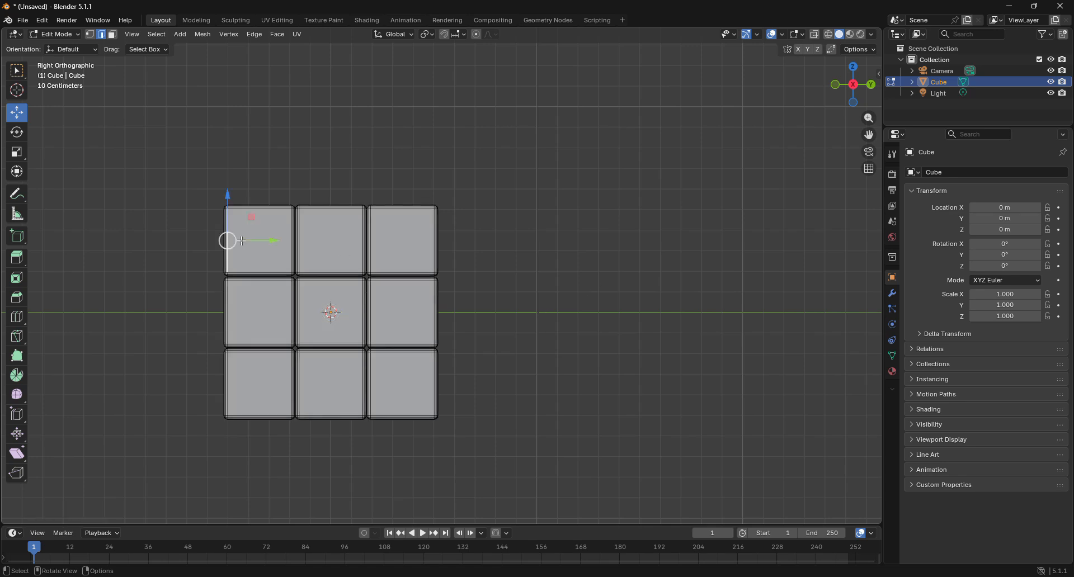
key("a")
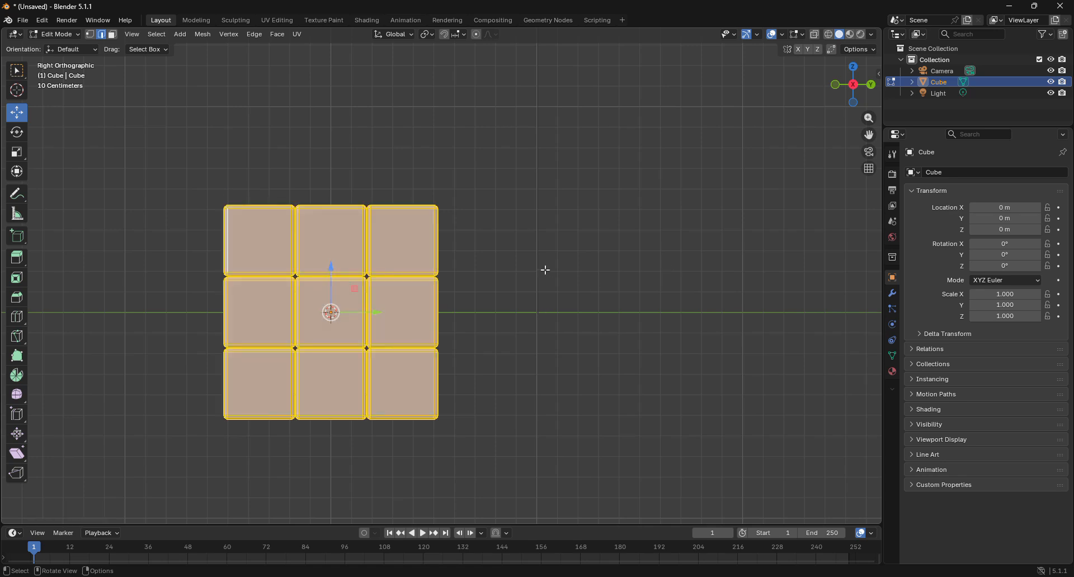
key("ctrl+e")
mouse_move(494, 541)
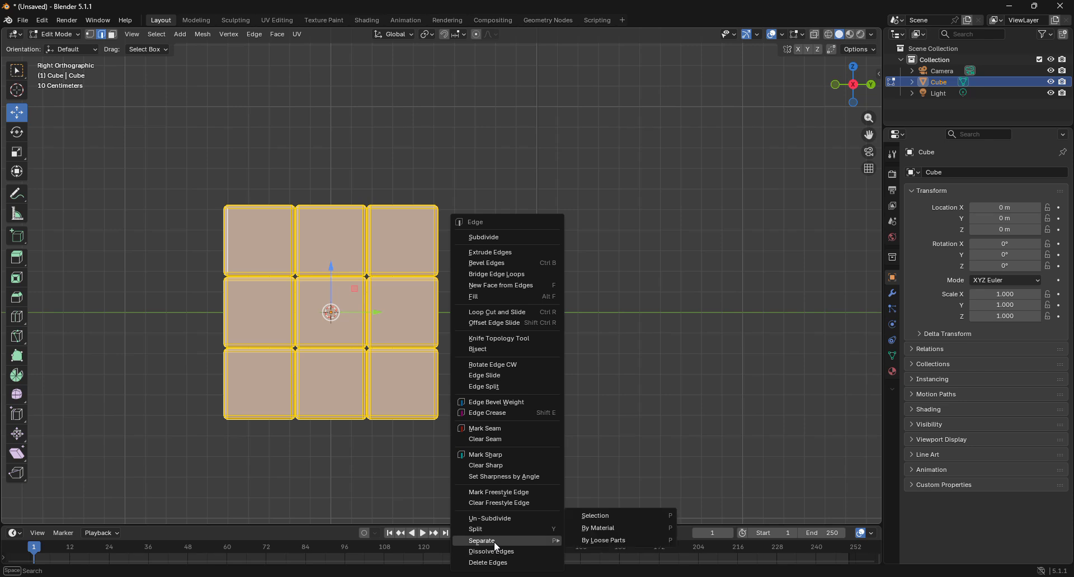
left_click(632, 540)
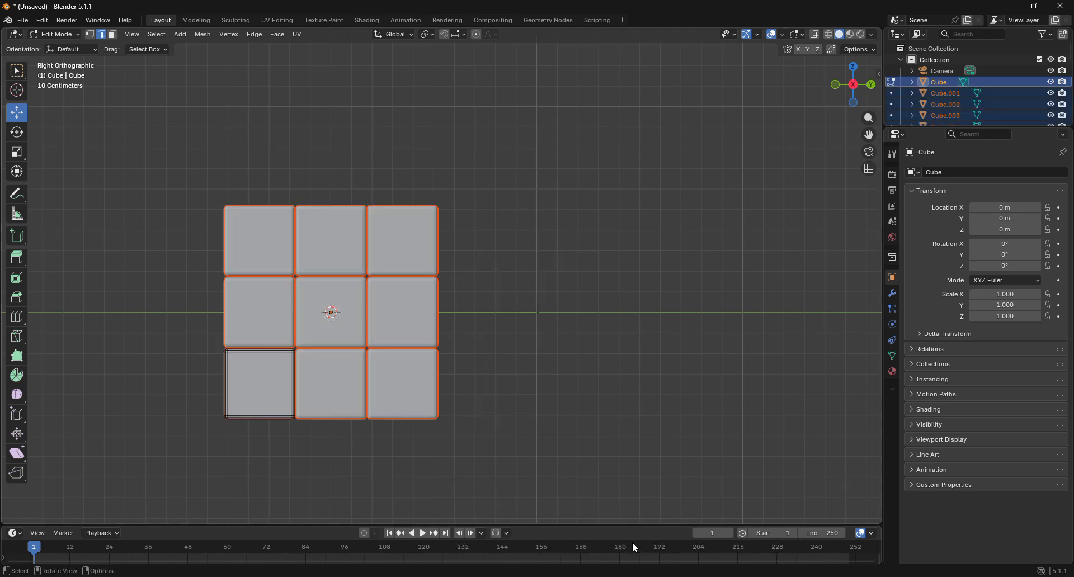
Step: Switch to Object Mode and select single cubes to check that they are separate objects
left_click(56, 38)
left_click(66, 48)
left_click(566, 223)
left_click(388, 237)
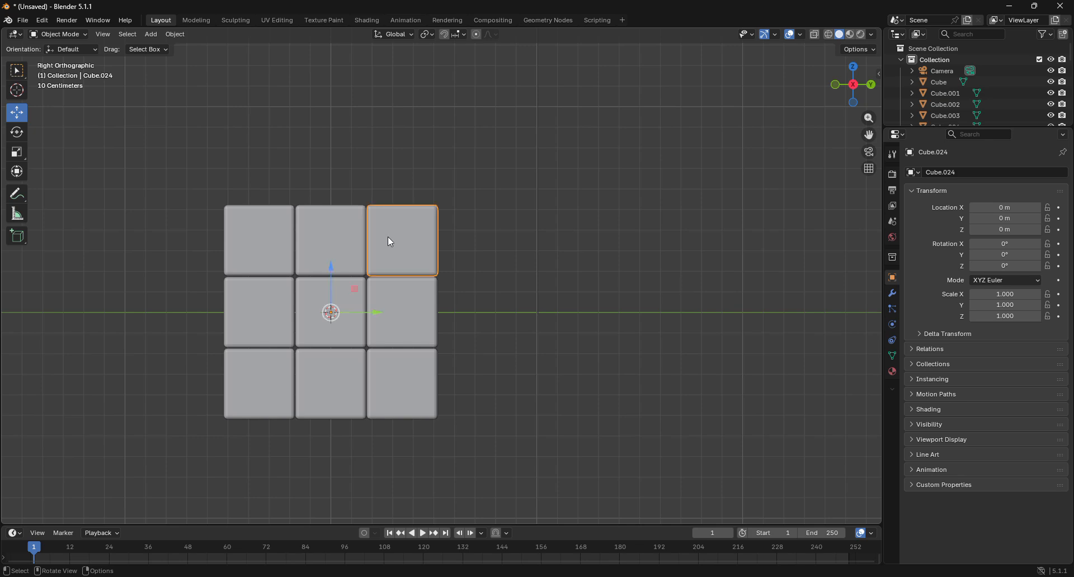
left_click(954, 79)
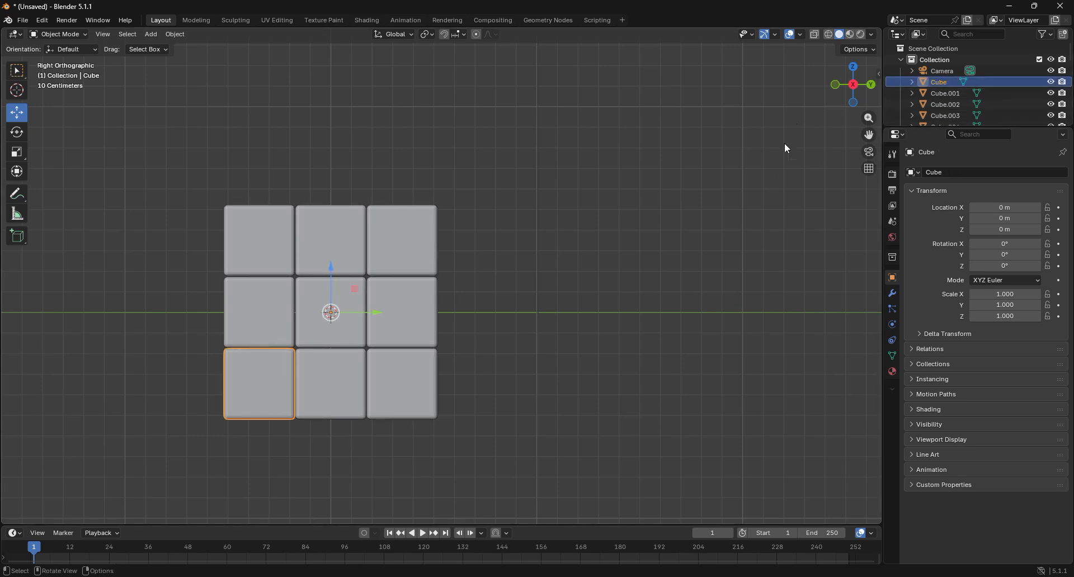
Step: Hide the front centre cube in front view and delete the inner core cube behind it
mouse_move(851, 67)
left_mouse_down()
mouse_move(716, 80)
mouse_move(849, 87)
left_mouse_up()
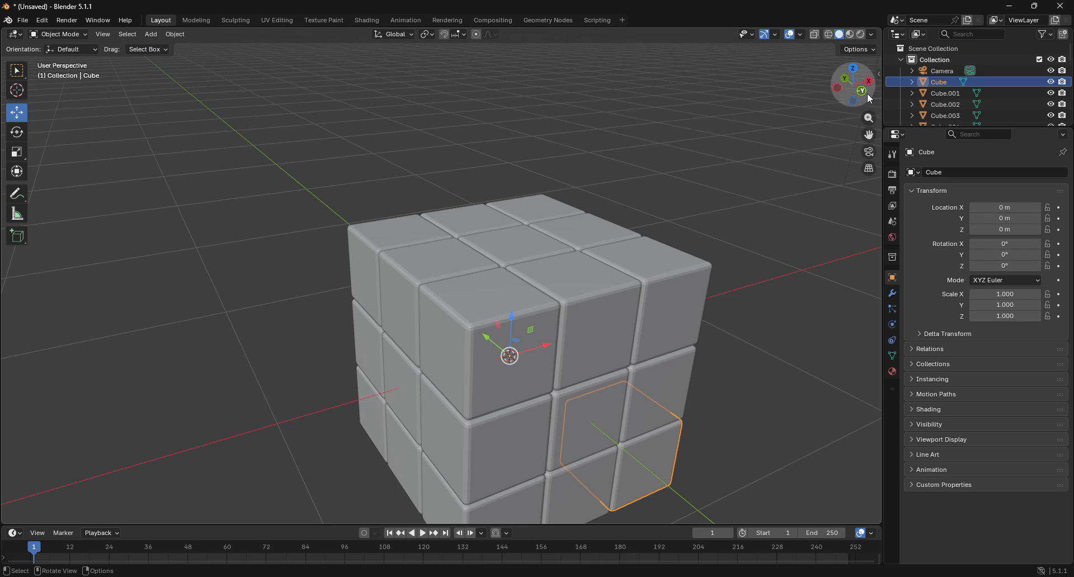
left_click(864, 94)
left_click(632, 309)
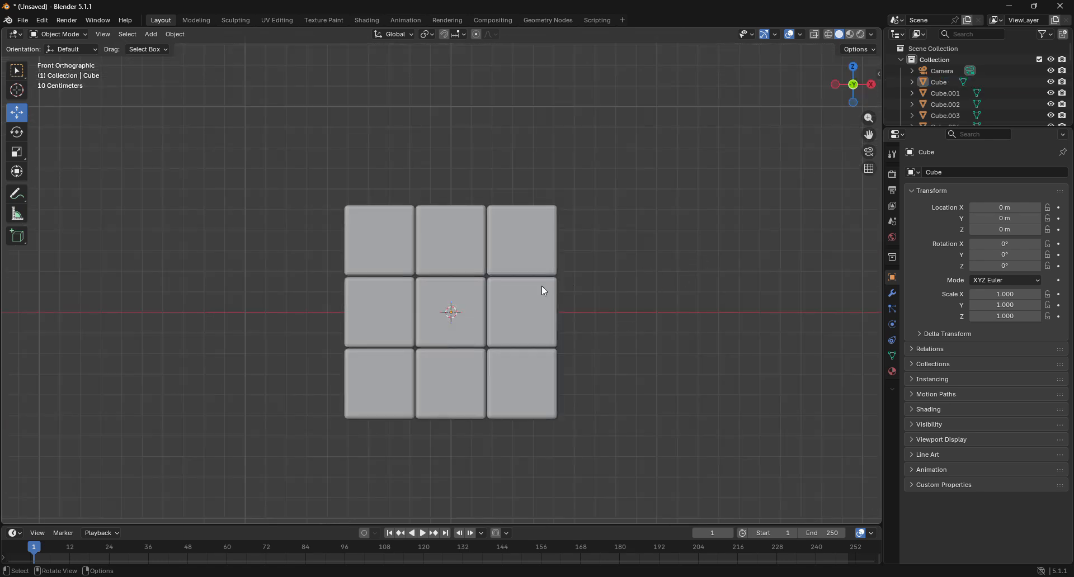
left_click(458, 301)
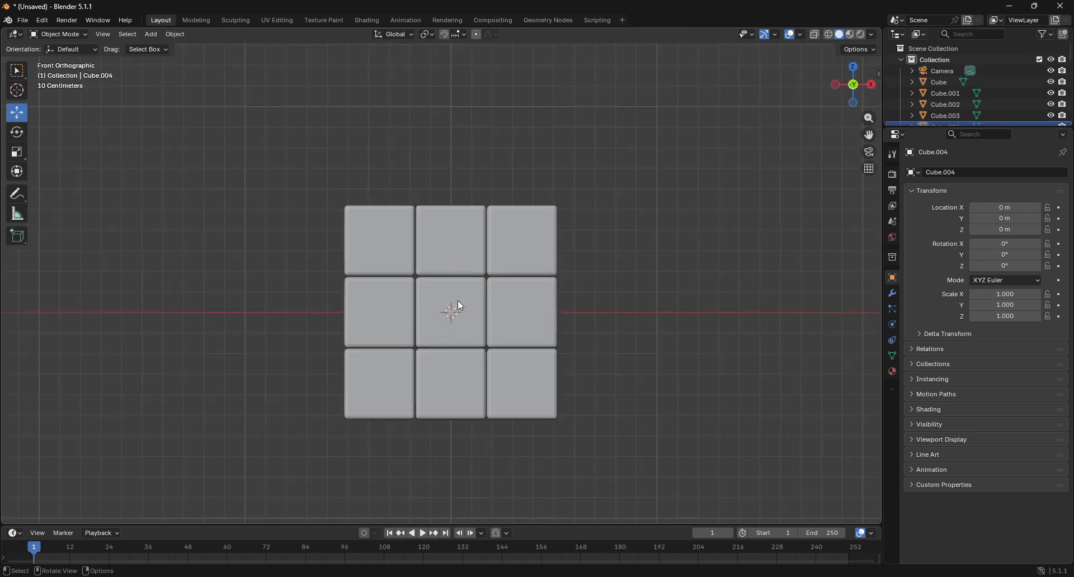
key("h")
left_click(457, 313)
key("x")
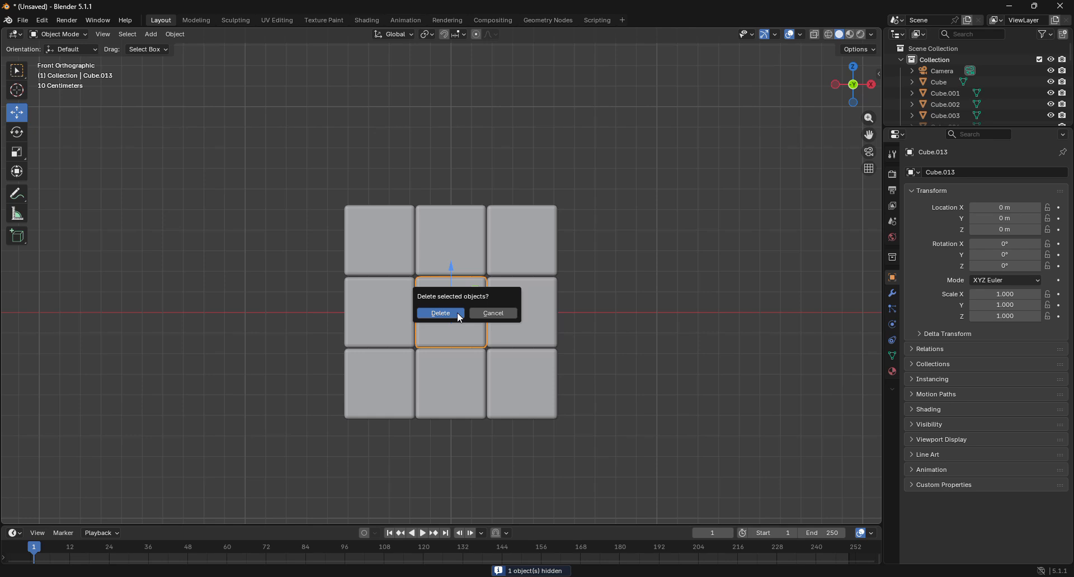
left_click(458, 314)
Step: Unhide the front centre cube and clear the selection
left_click_drag(834, 90, 830, 88)
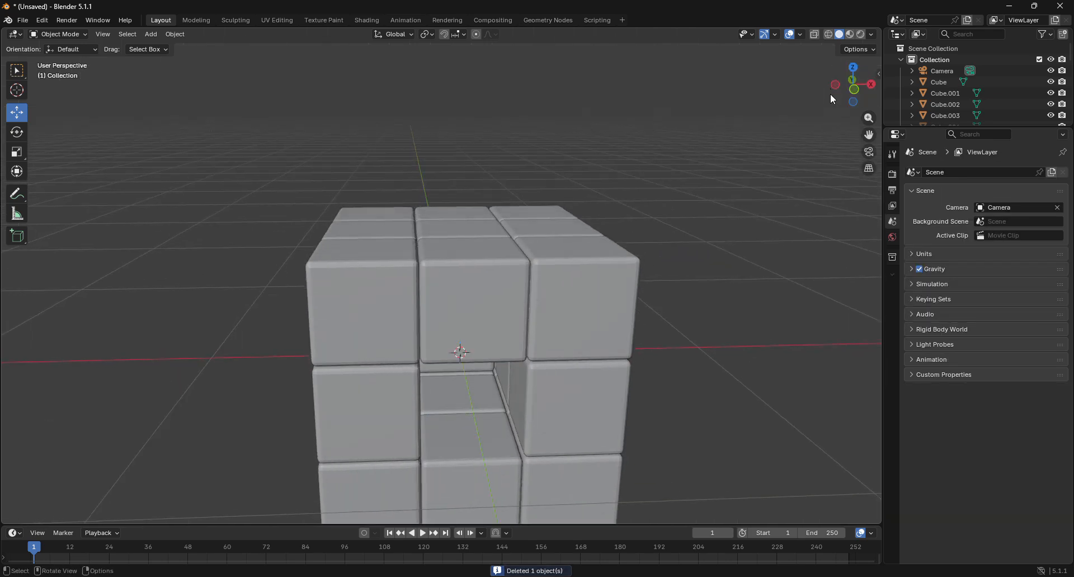
left_click_drag(866, 119, 781, 173)
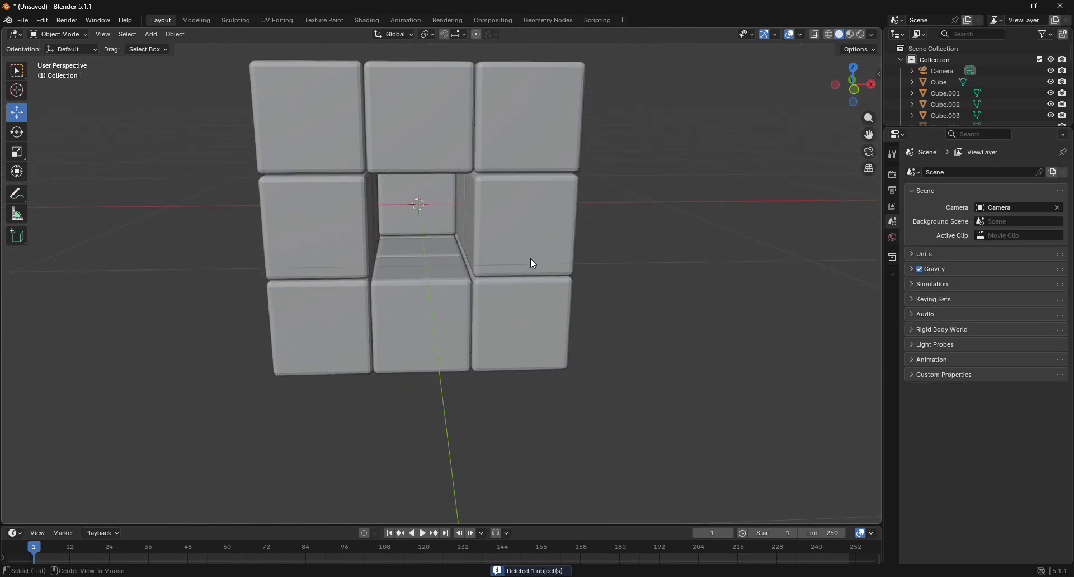
key("alt+h")
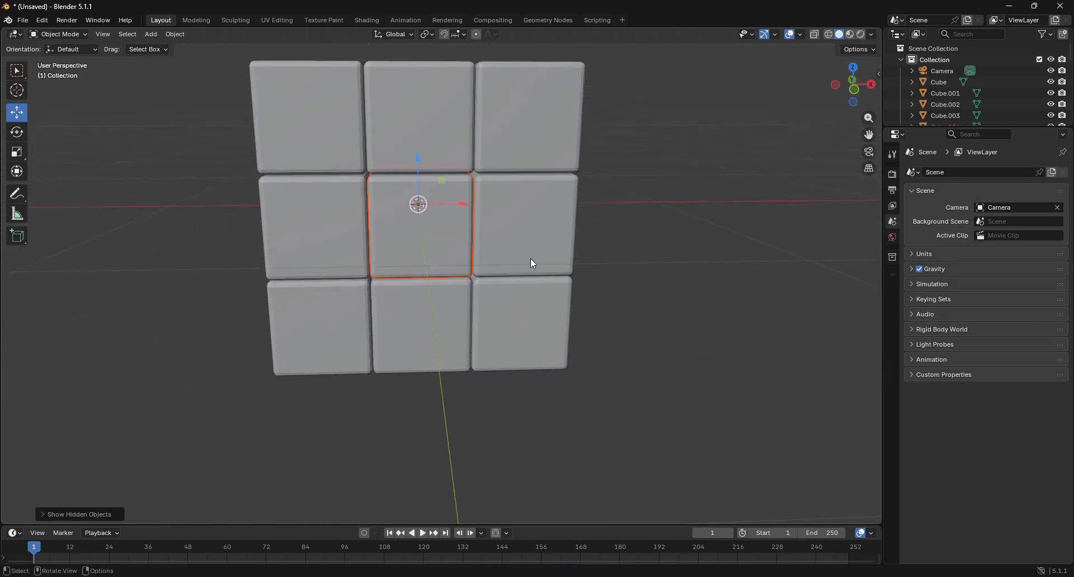
left_click(552, 396)
scroll(334, 146, "down", 3)
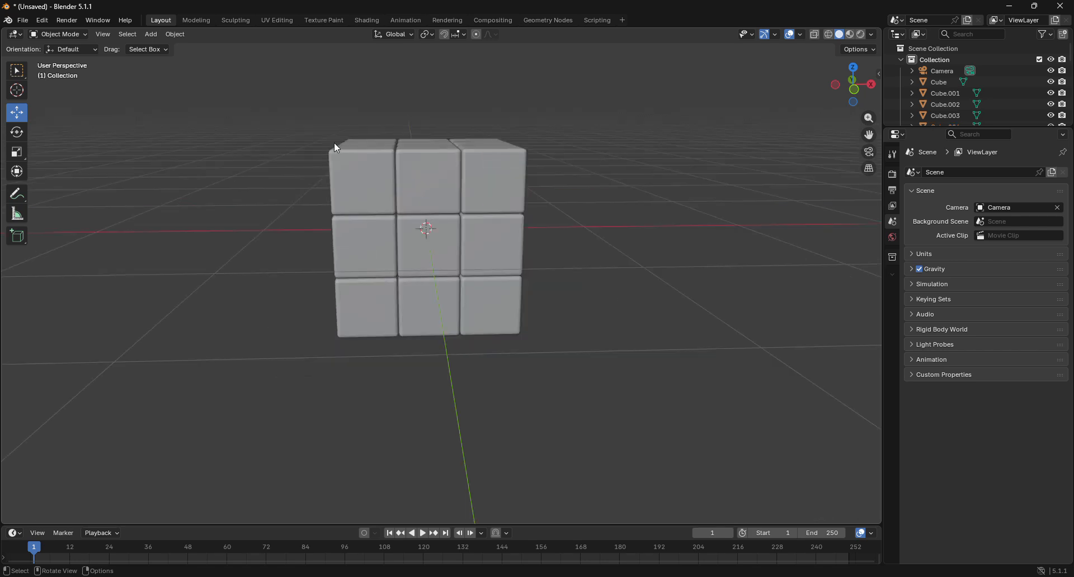
Step: Enter Edit Mode on the upper corner cube at the front on the negative X side and select its front face in face select mode
left_click(368, 192)
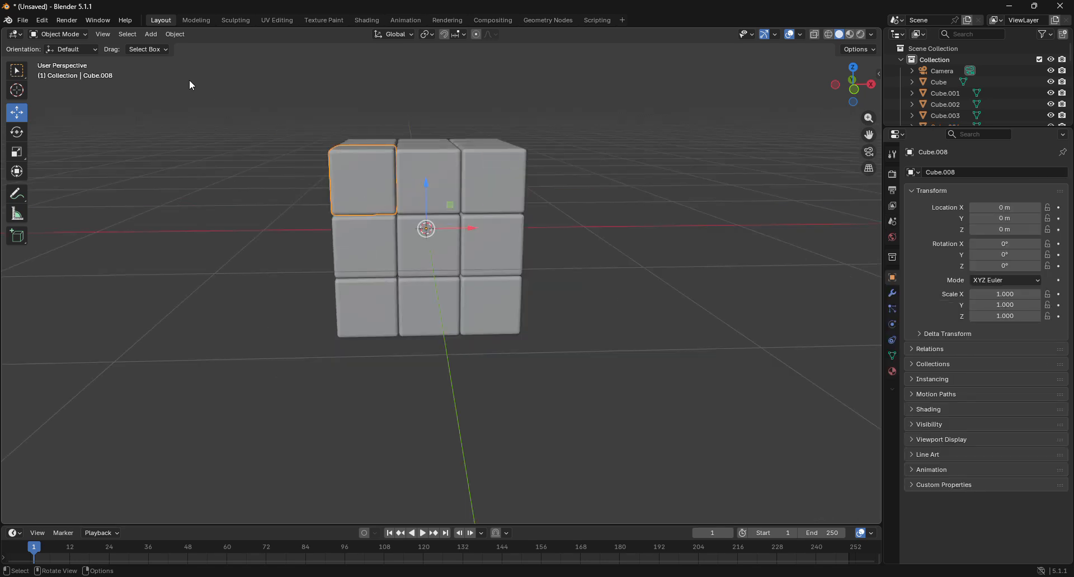
left_click(62, 35)
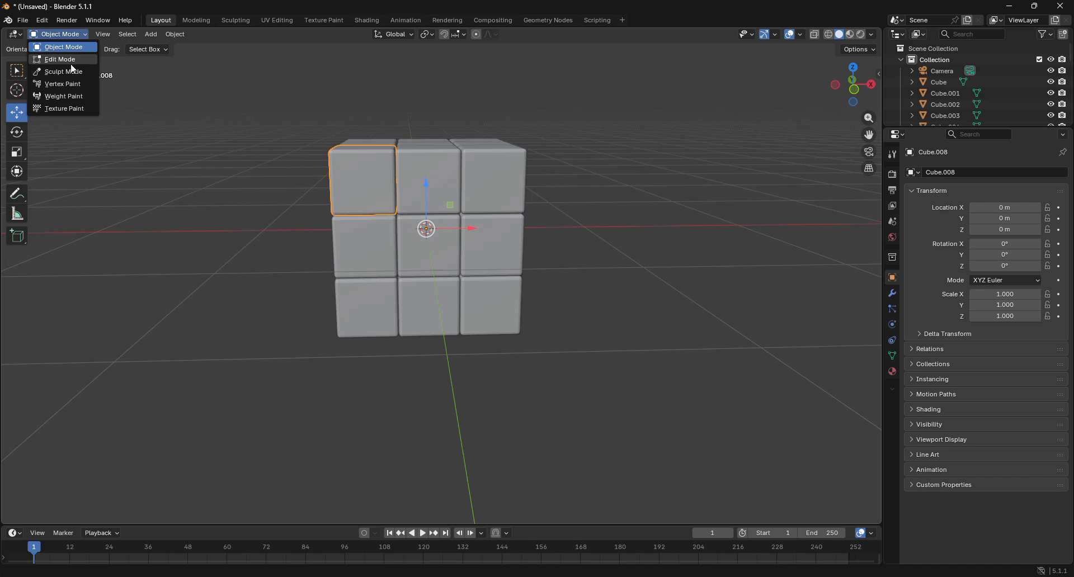
left_click(70, 62)
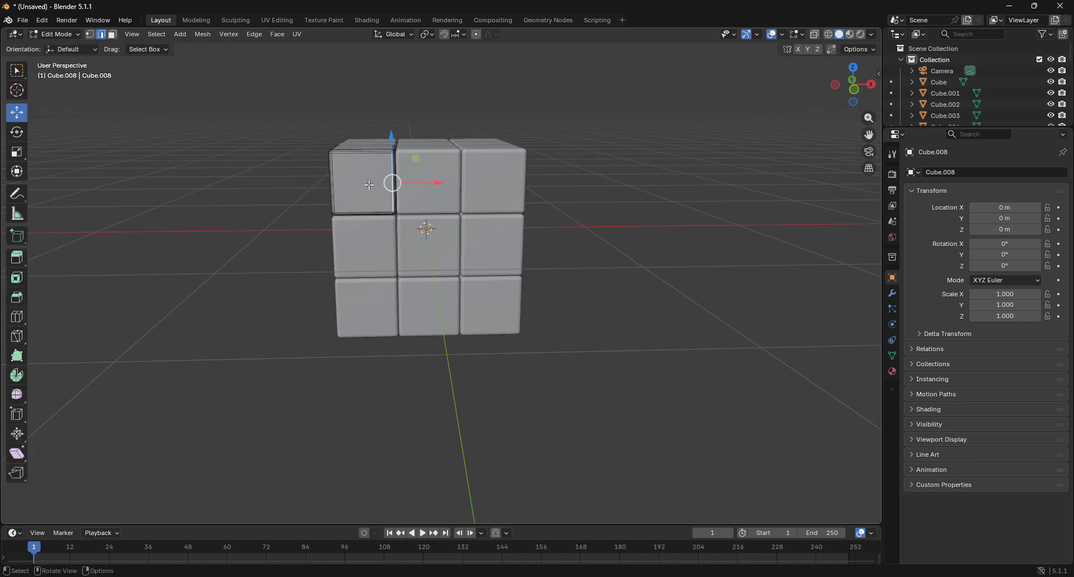
left_click(112, 35)
left_click(364, 187)
left_click_drag(850, 87, 822, 106)
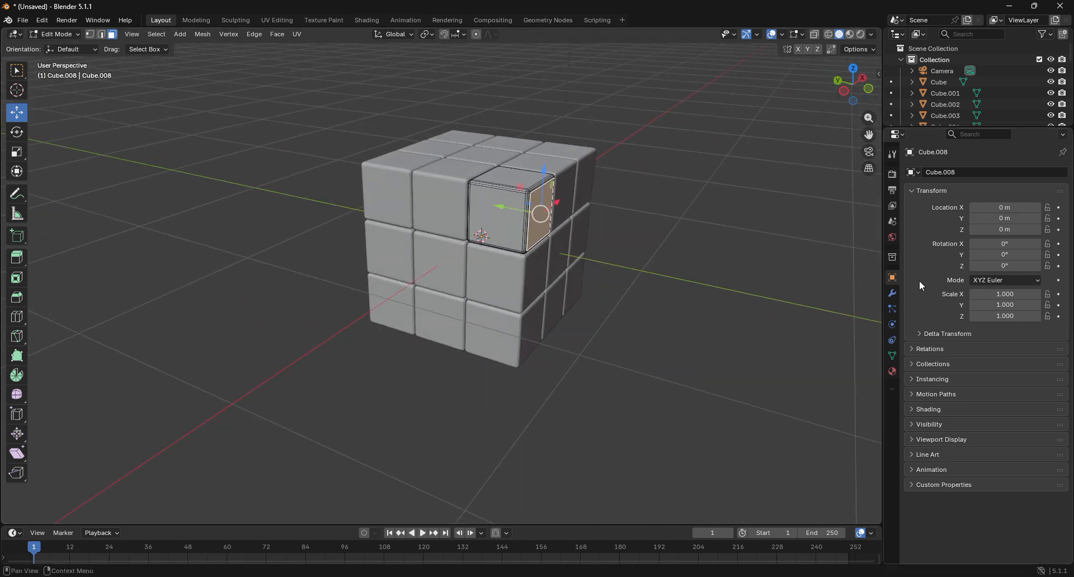
Step: Add two empty material slots to the corner cube and select its outer negative X face
left_click(892, 371)
key("ctrl+l")
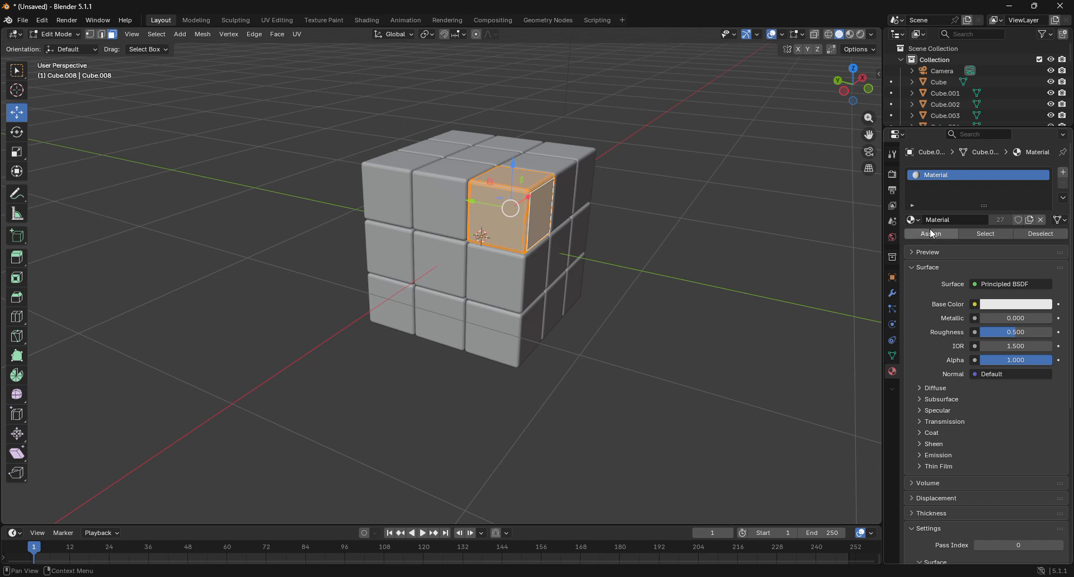
left_click(1062, 172)
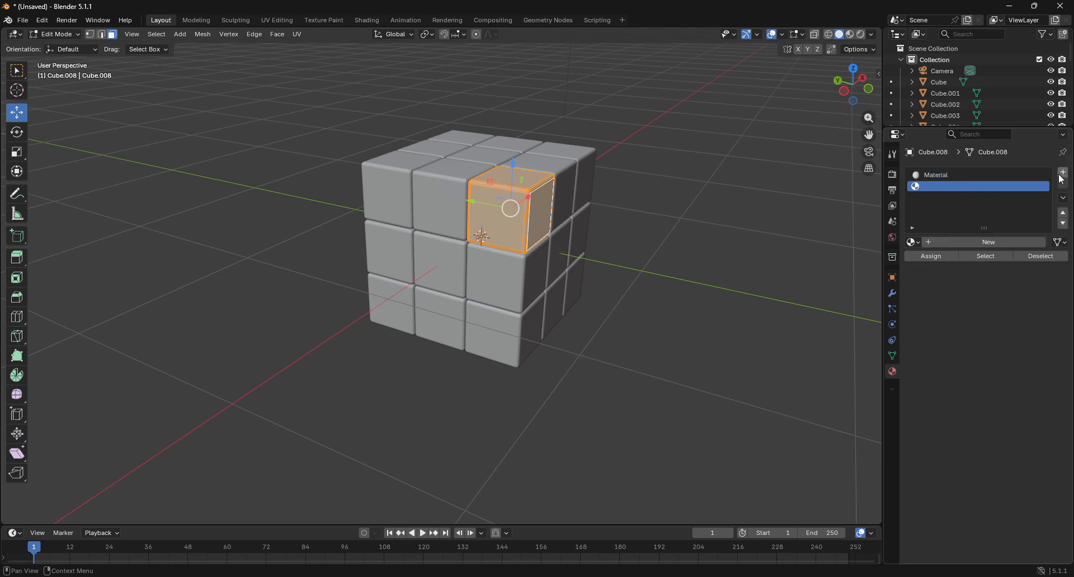
left_click(504, 229)
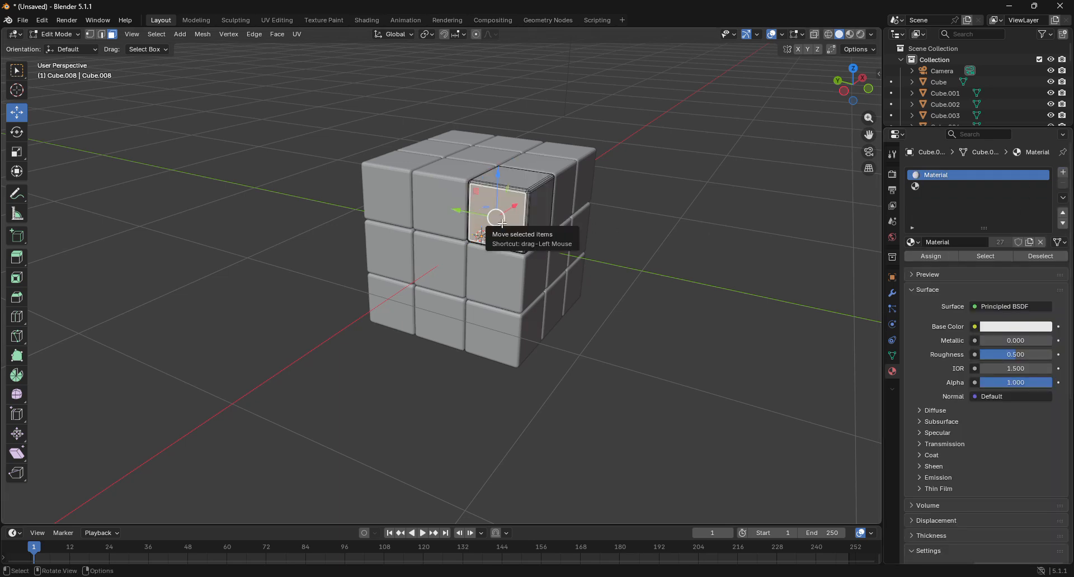
left_click(1062, 173)
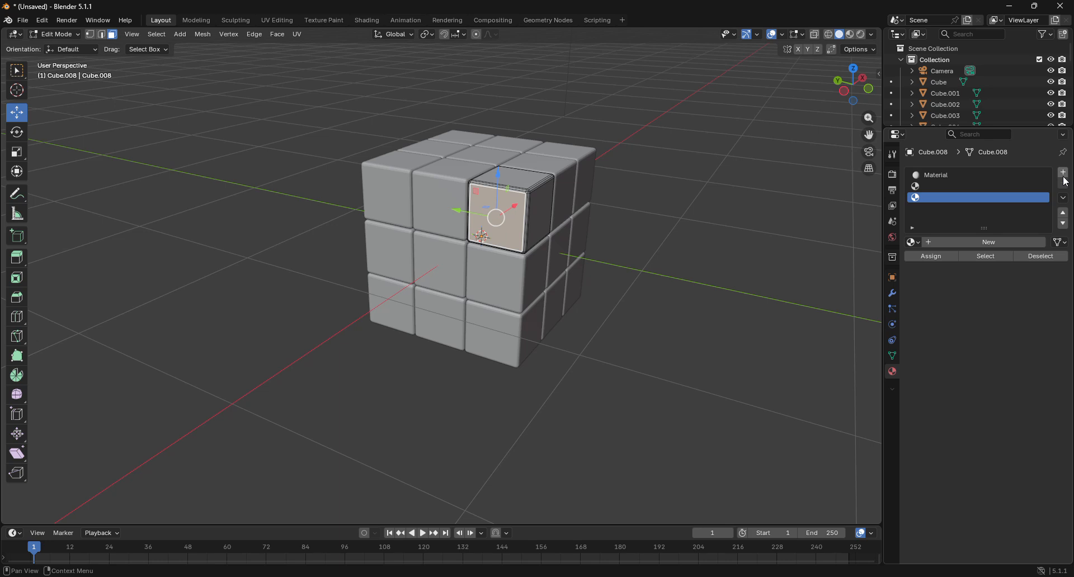
Step: Create a new material in the first empty slot and name it red
left_click(961, 186)
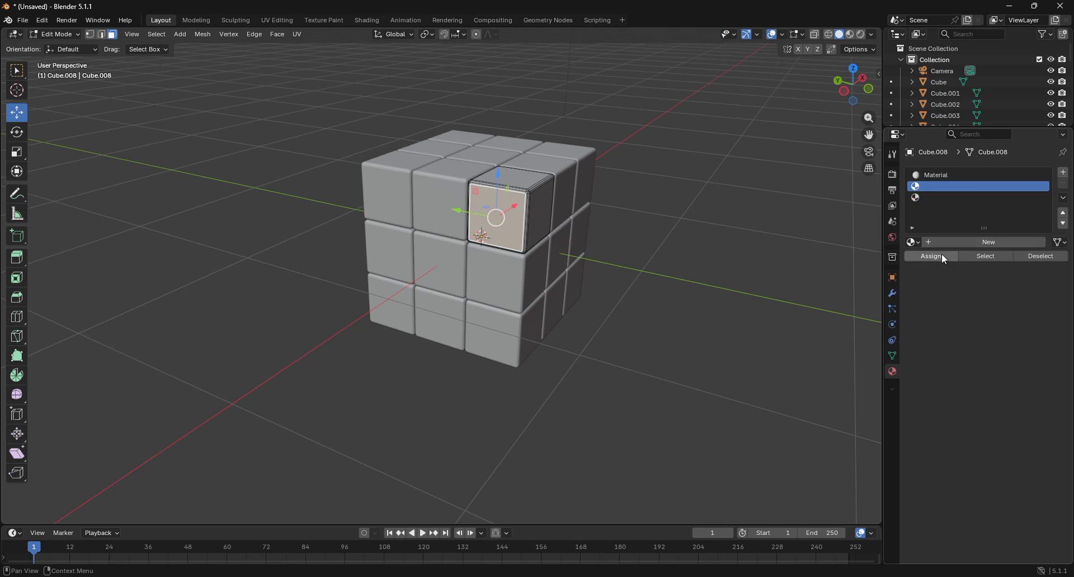
left_click(951, 242)
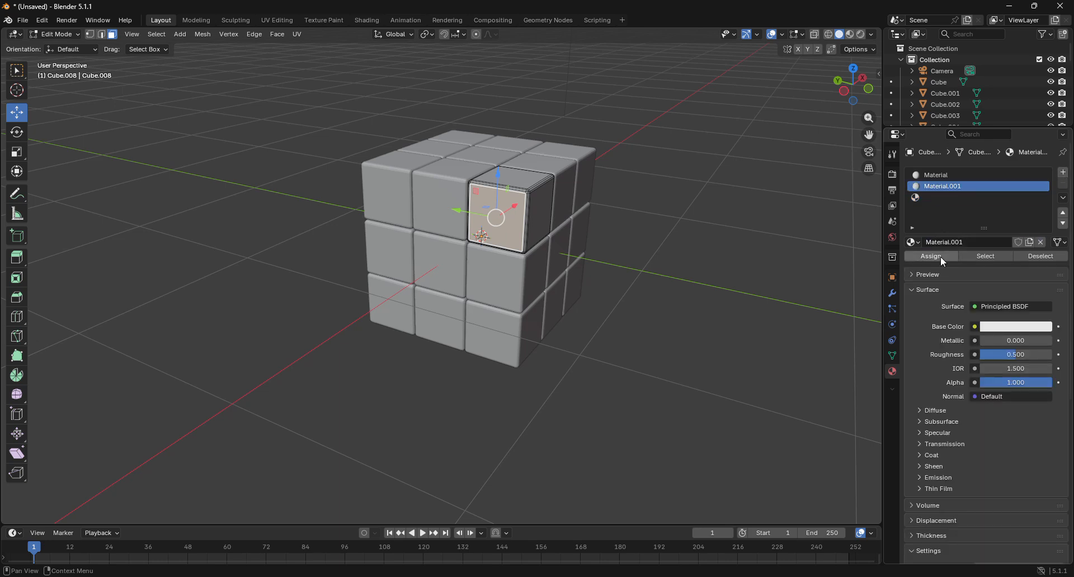
double_click(945, 187)
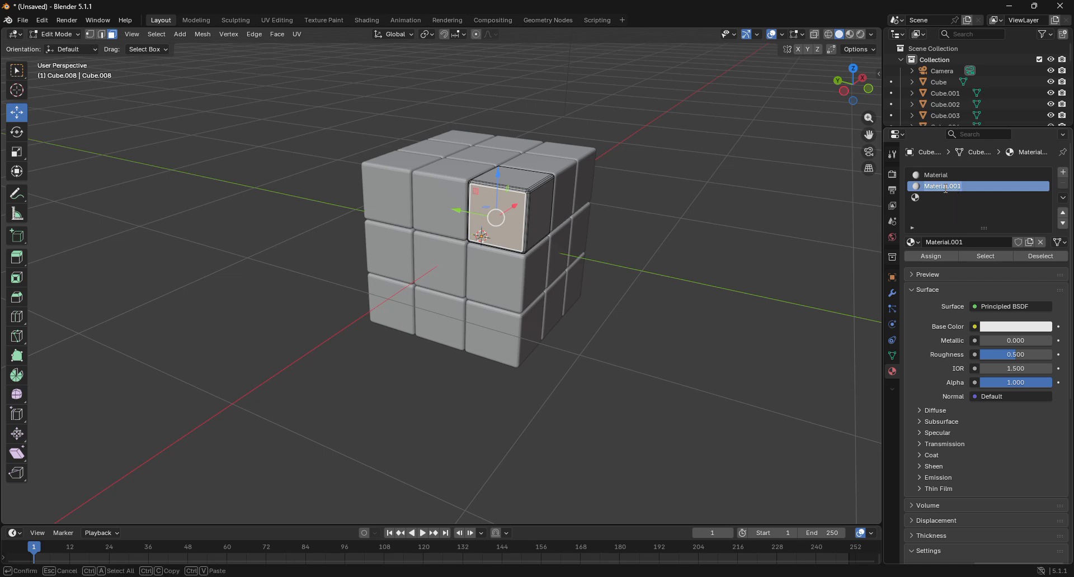
type("red")
key("Return")
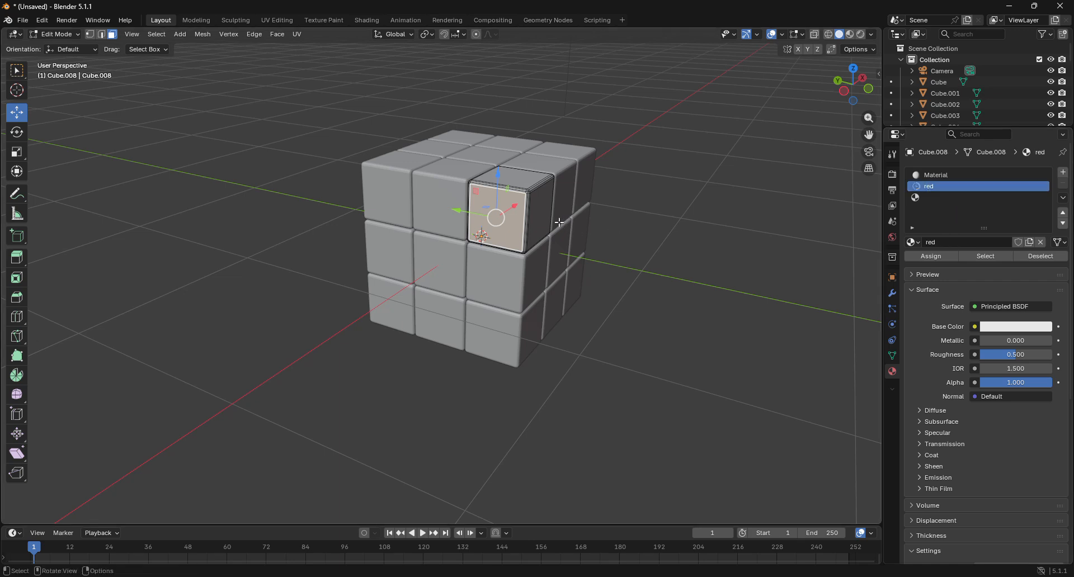
Step: Select the corner cube's front face, create a new material in the remaining empty slot and name it green
left_click(539, 213)
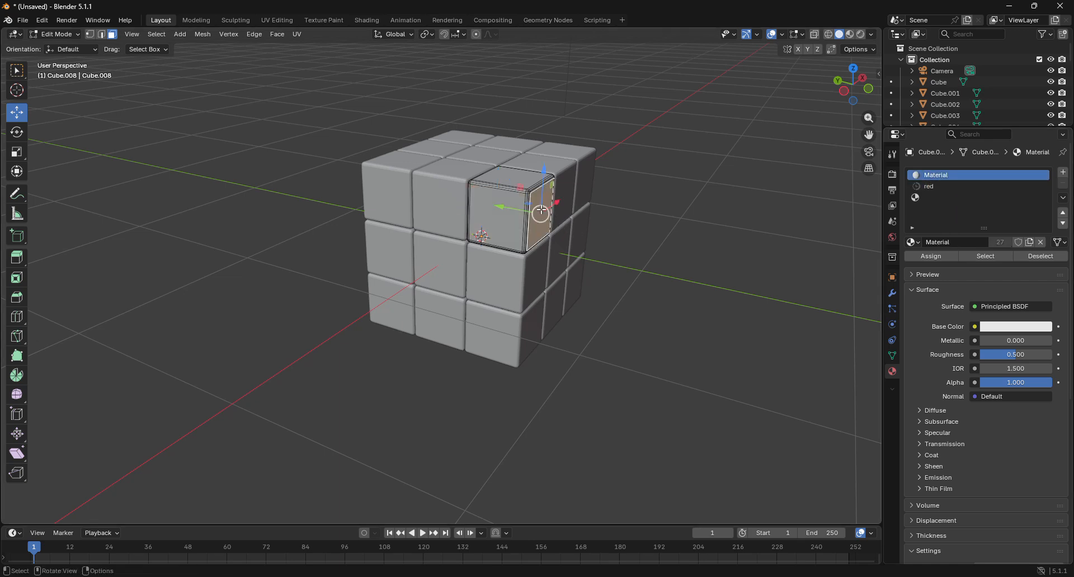
left_click(931, 197)
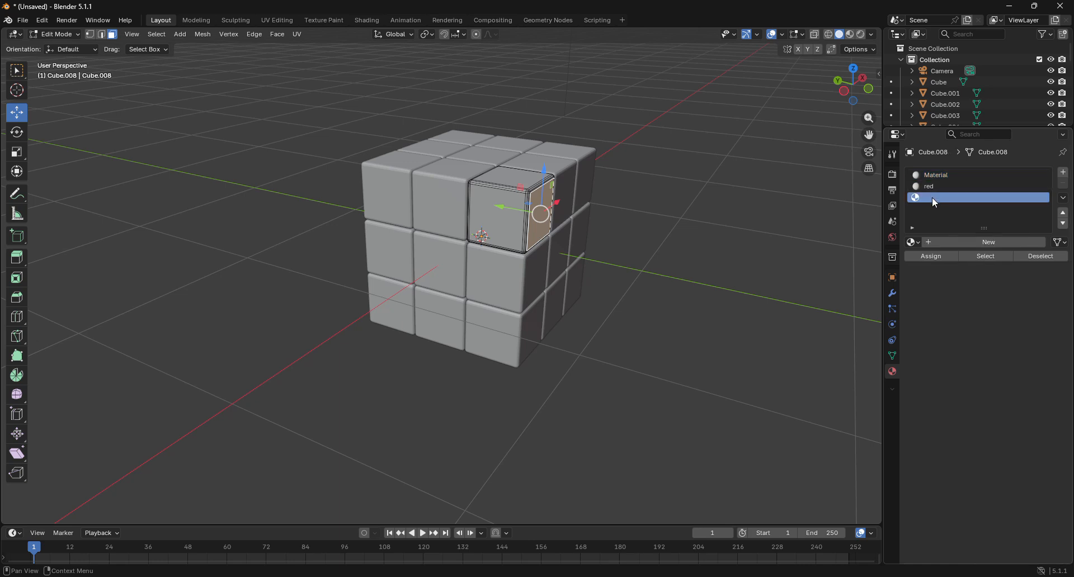
left_click(955, 243)
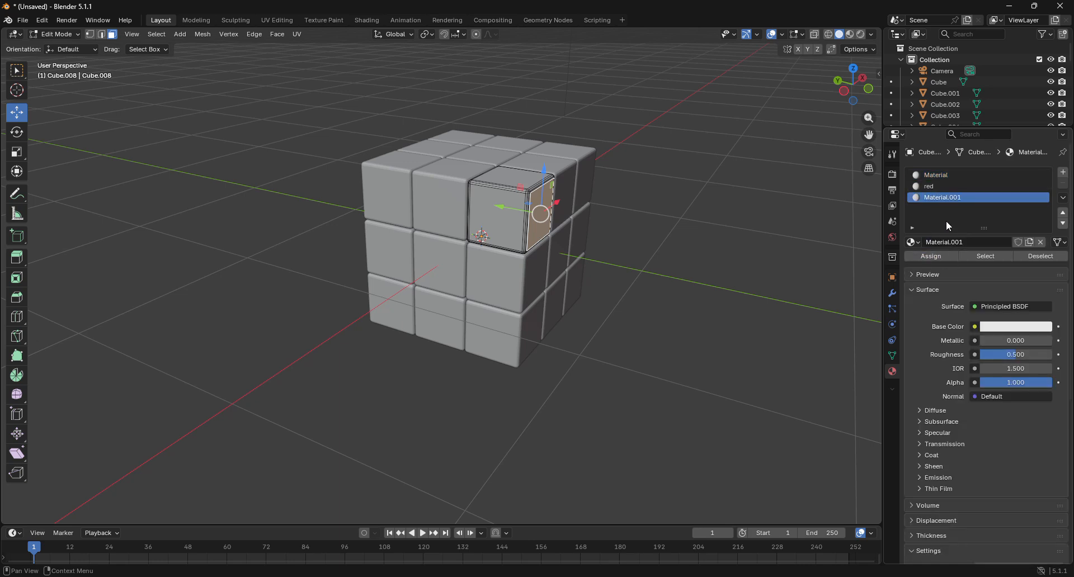
double_click(936, 200)
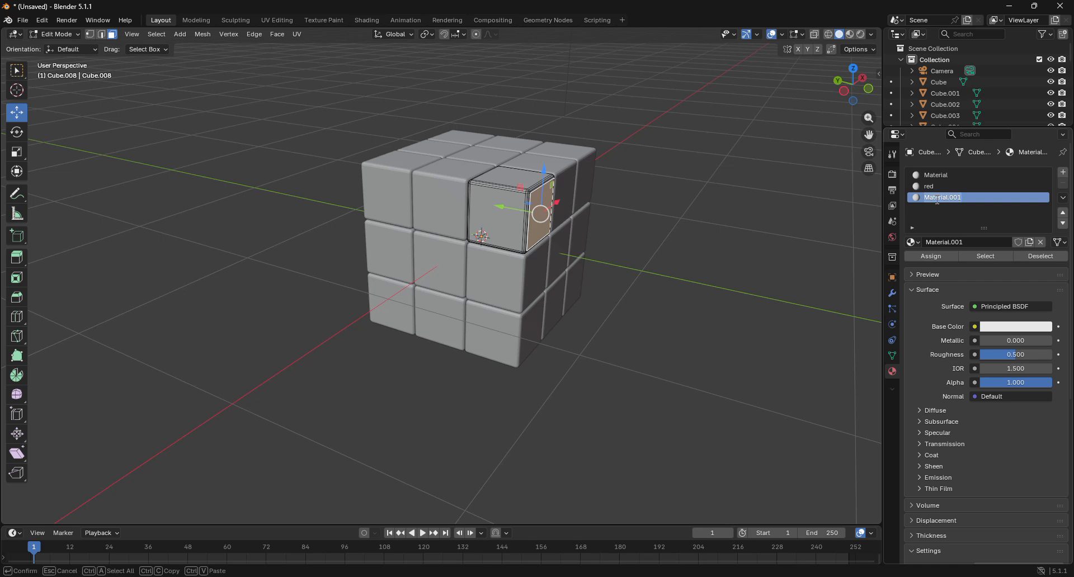
type("green")
key("Return")
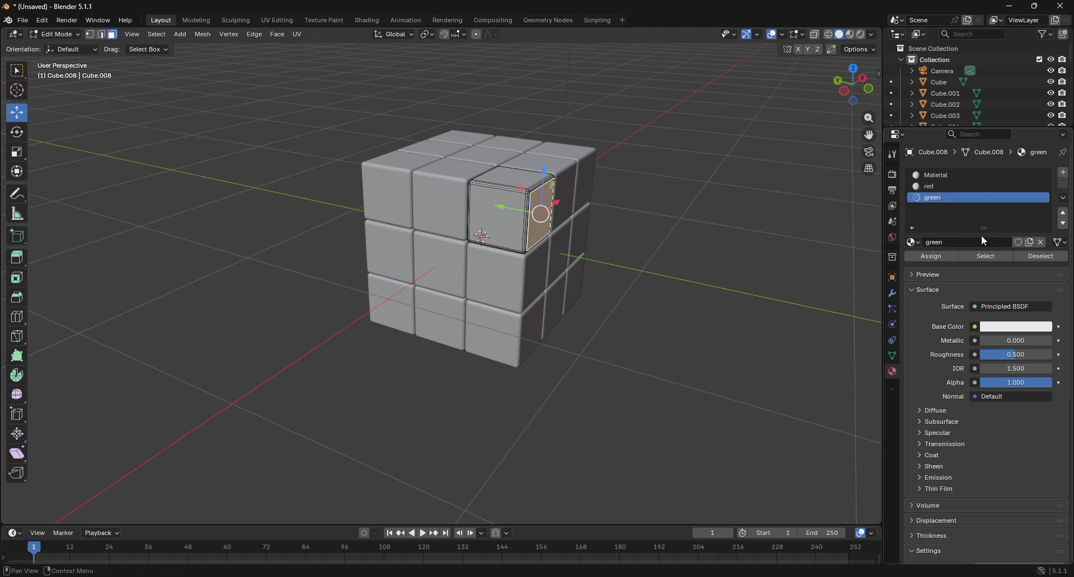
Step: Select the corner cube's top face, add a new material slot for it and create a material named blue
left_click(509, 174)
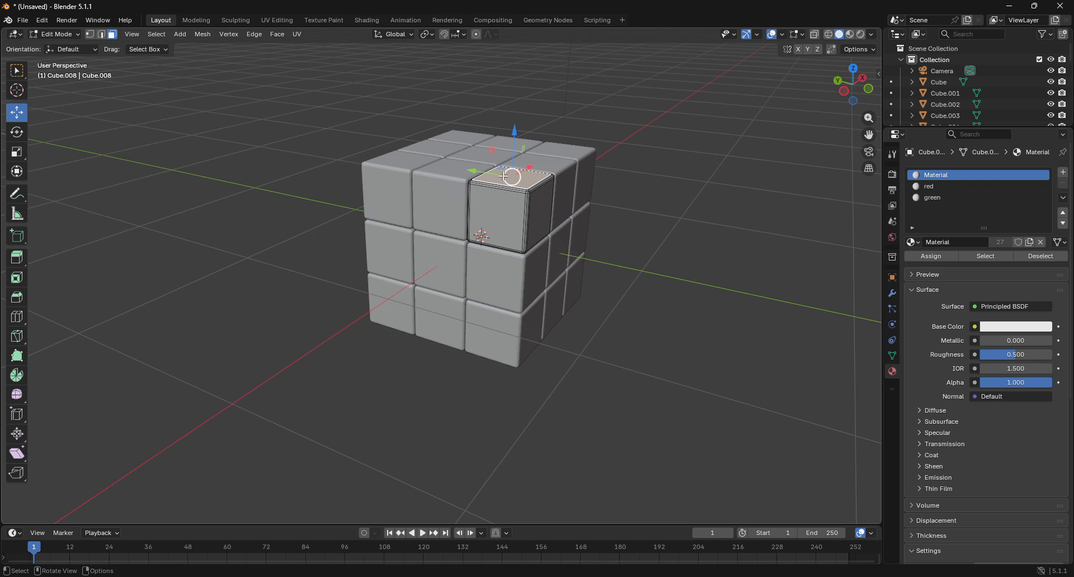
left_click(1064, 173)
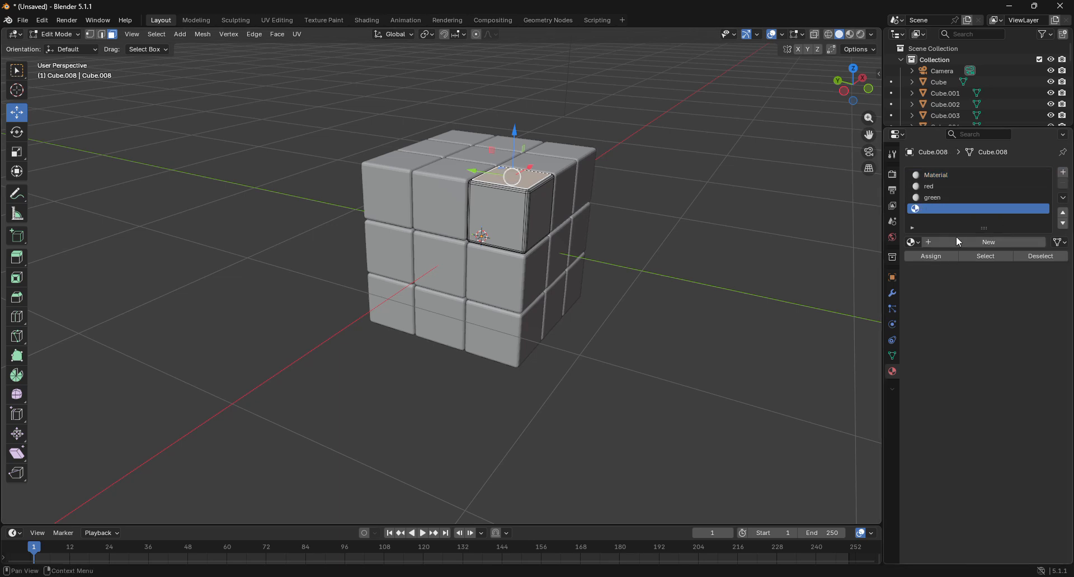
left_click(940, 246)
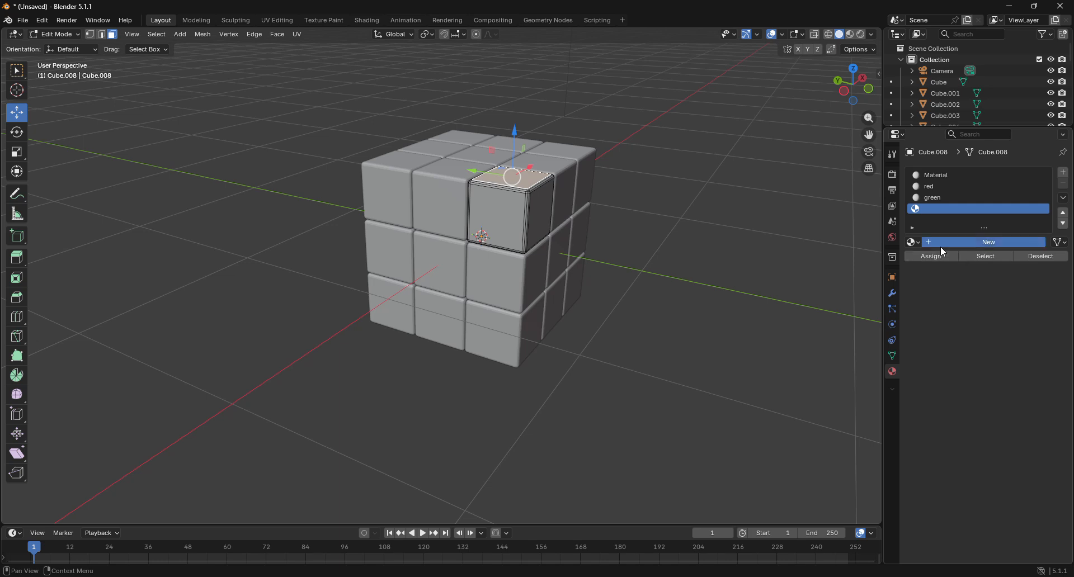
double_click(938, 210)
type("b")
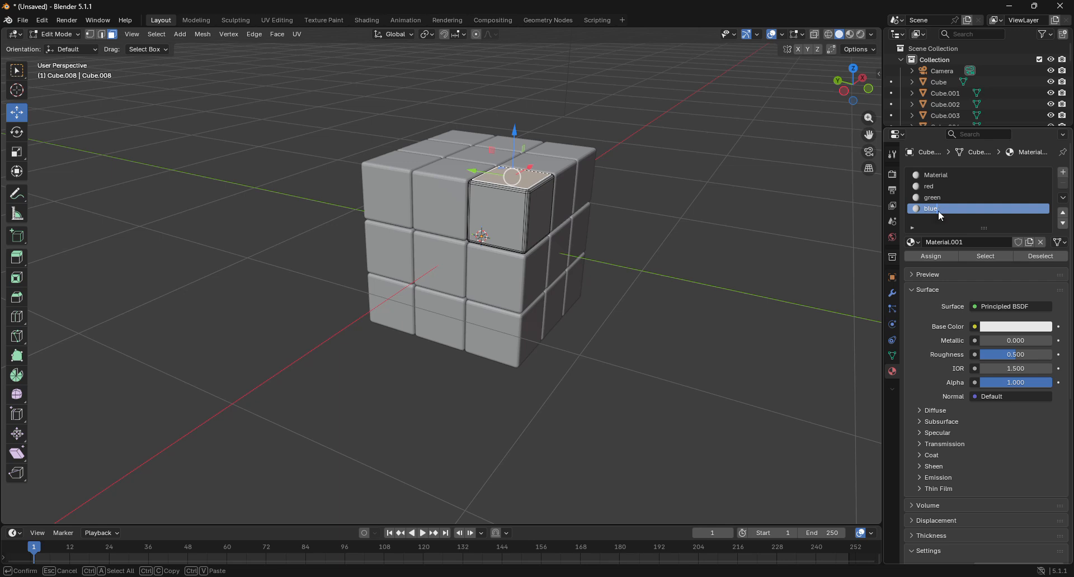
type("lue")
key("Return")
Step: Return to Object Mode and switch the viewport shading to Material Preview
left_click(54, 34)
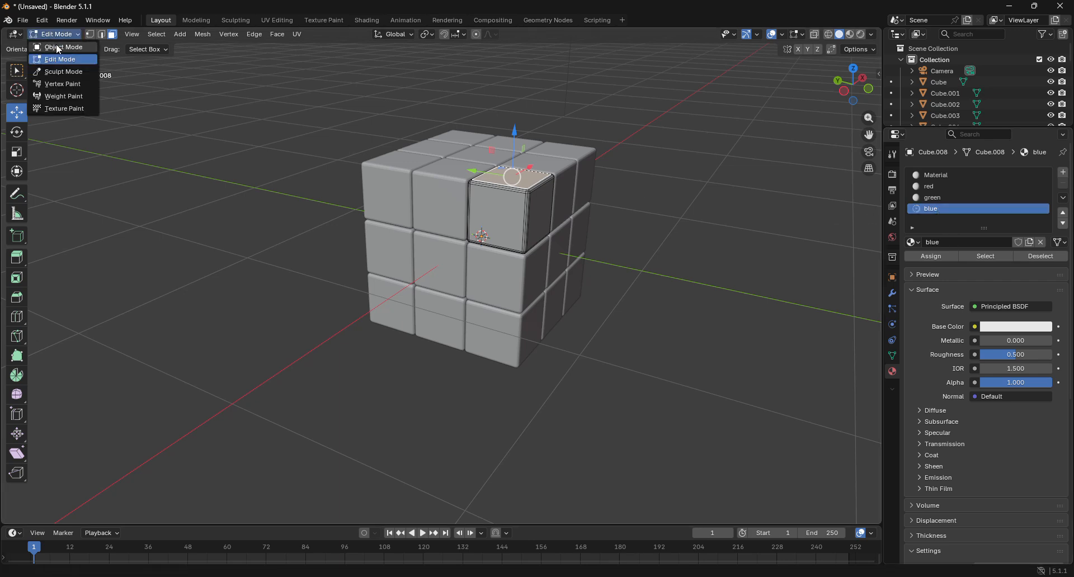
left_click(58, 47)
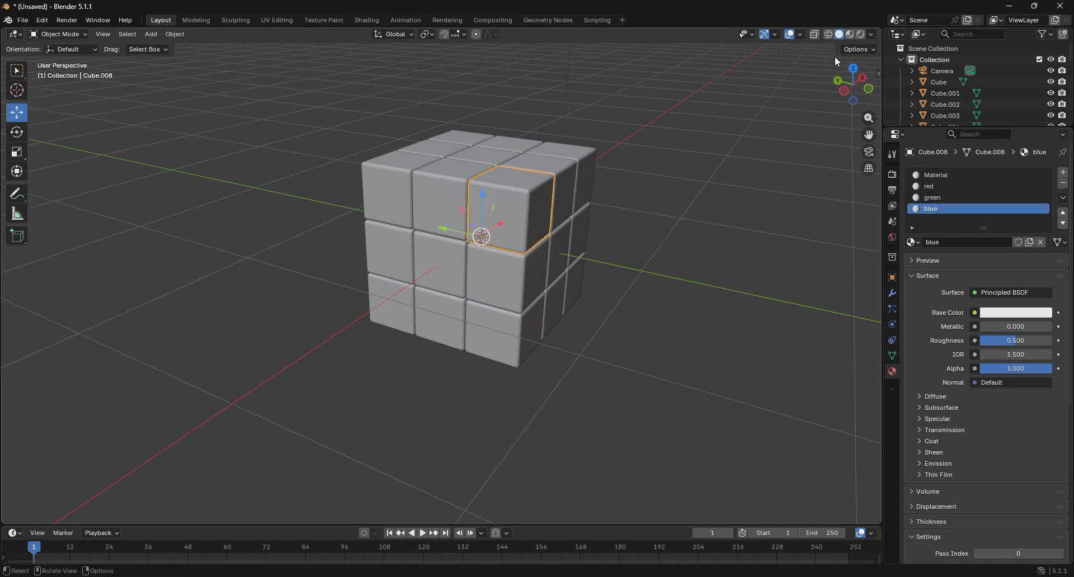
left_click(849, 34)
scroll(565, 215, "up", 2)
scroll(563, 212, "up", 2)
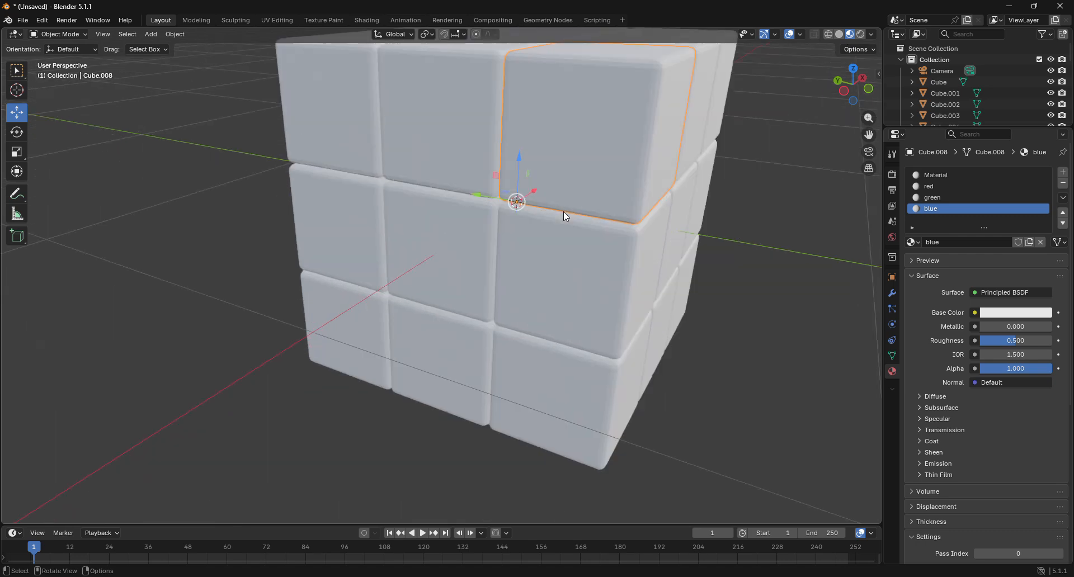
scroll(774, 259, "down", 4)
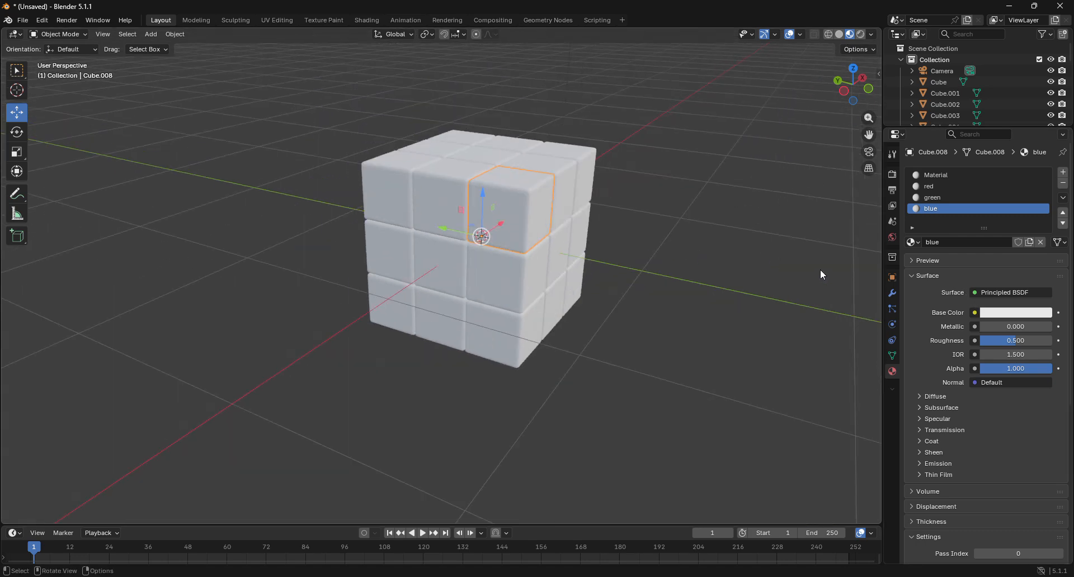
Step: Set the blue material's base color to saturated blue and the green material's base color to green
left_click(1002, 308)
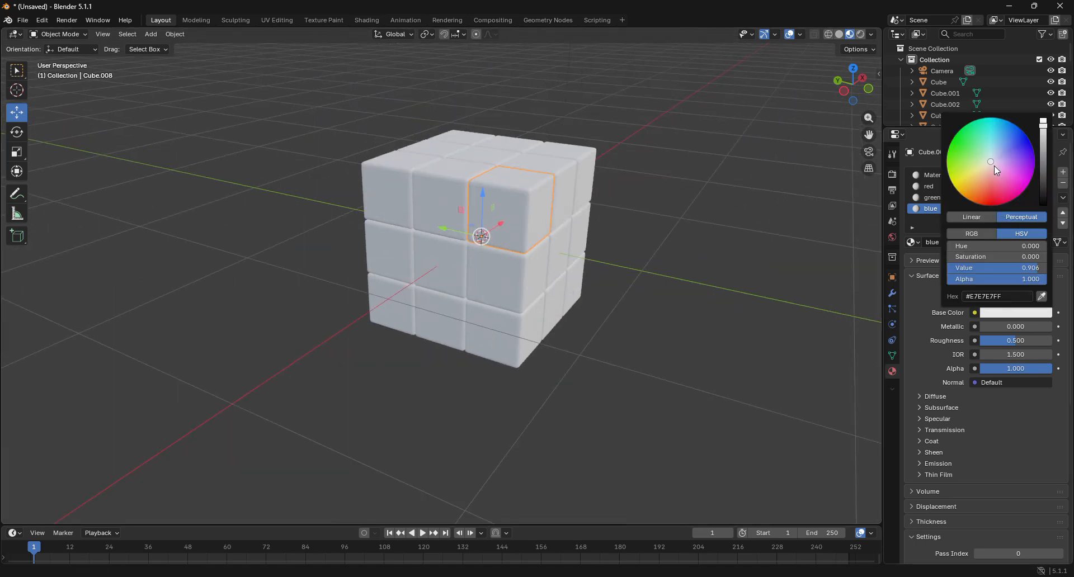
left_click_drag(990, 162, 1031, 143)
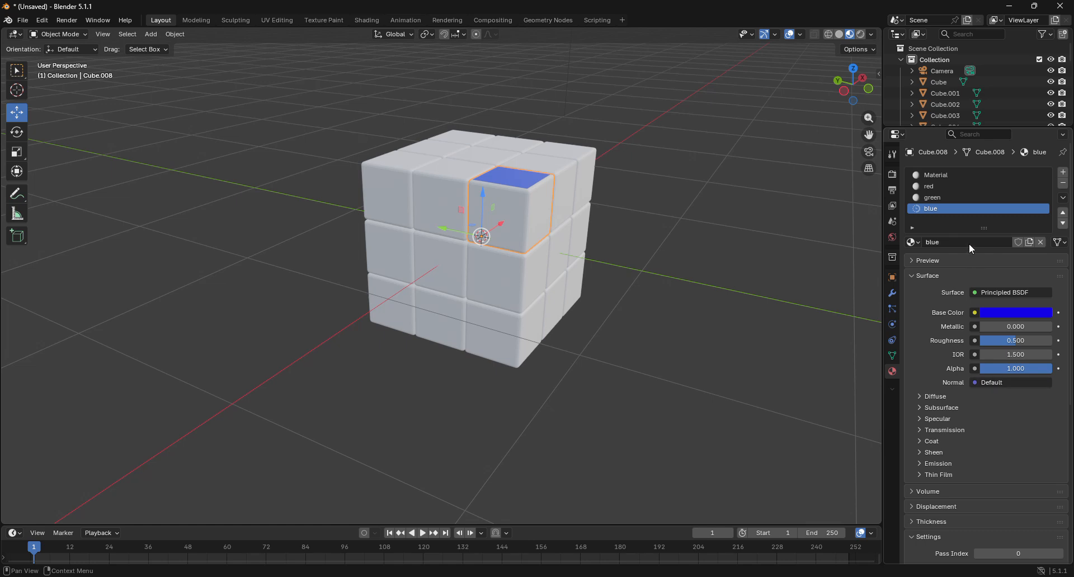
left_click(931, 199)
left_click(1013, 313)
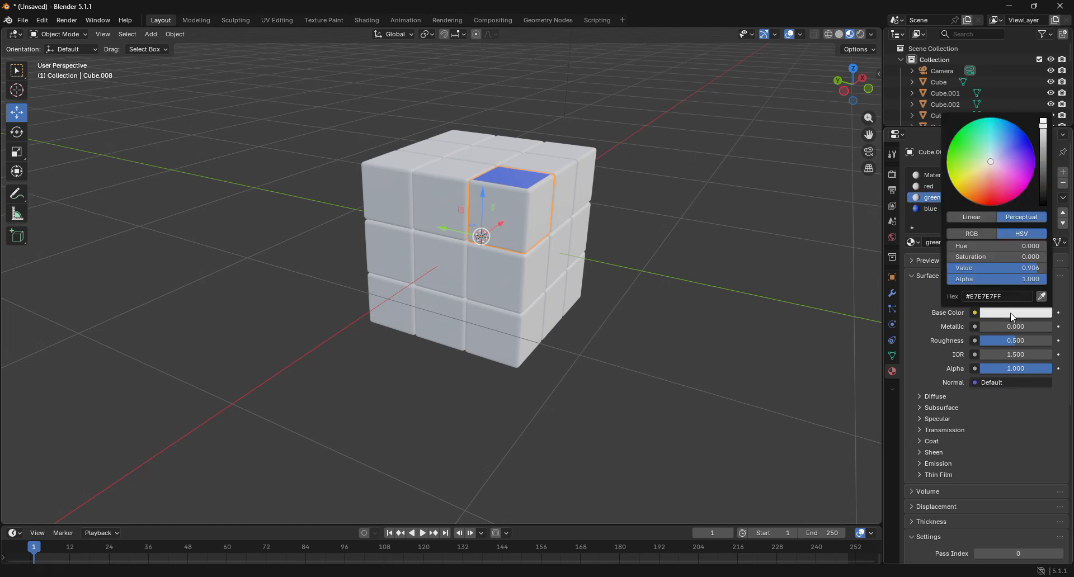
left_click_drag(991, 166, 950, 143)
Step: Set the red material's base color to saturated red
left_click(932, 186)
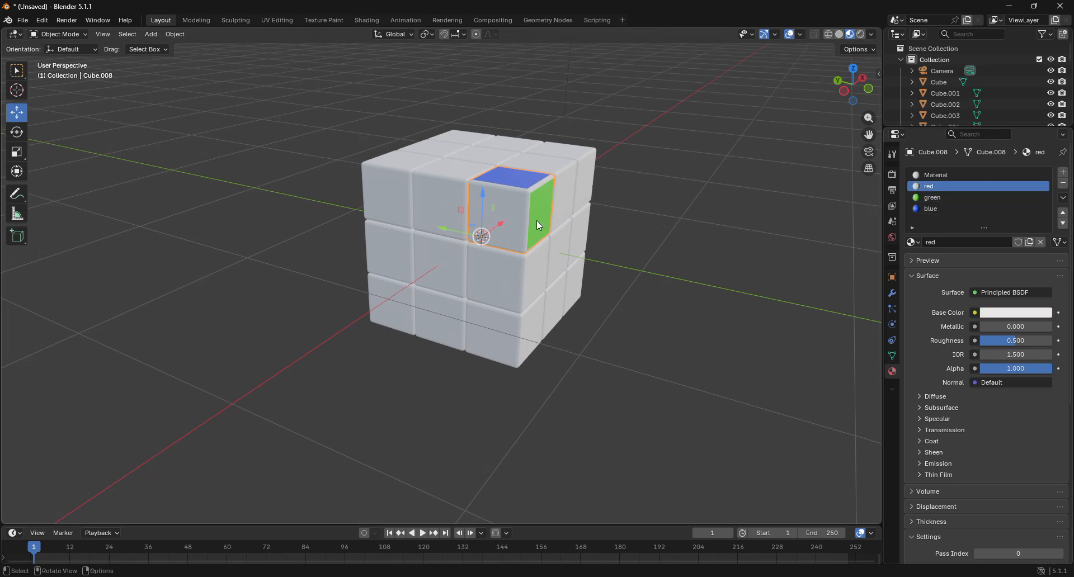
left_click(1001, 312)
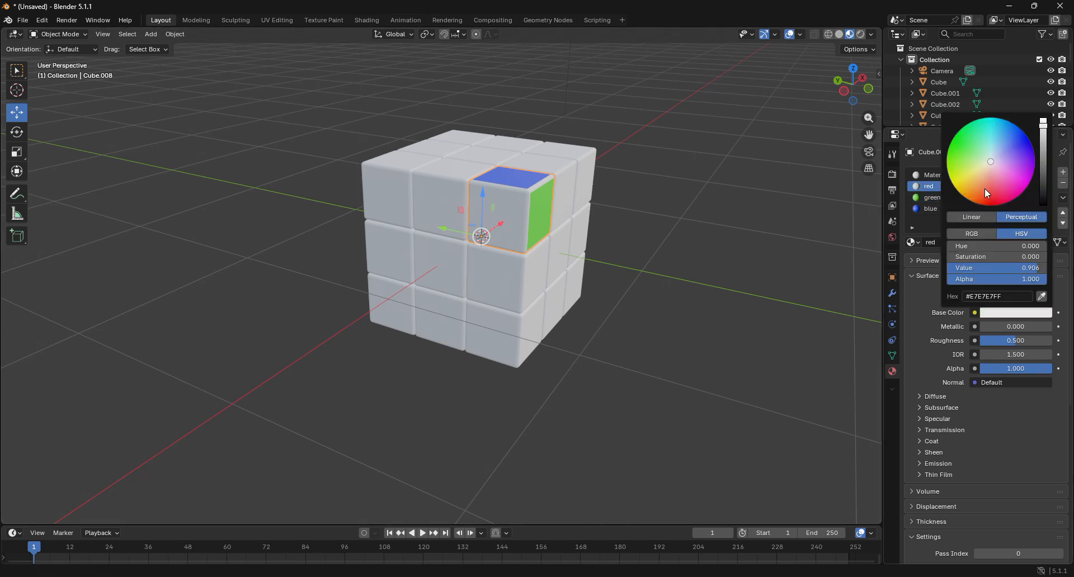
left_click(1032, 161)
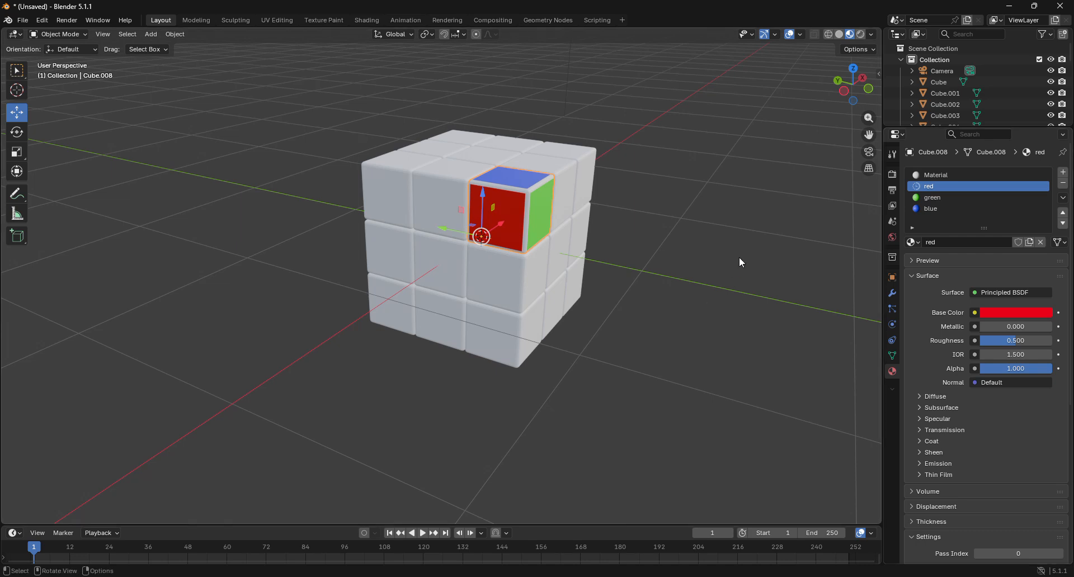
Step: Enlarge the outliner and hide the camera and the light in the viewport
left_click_drag(858, 93, 769, 114)
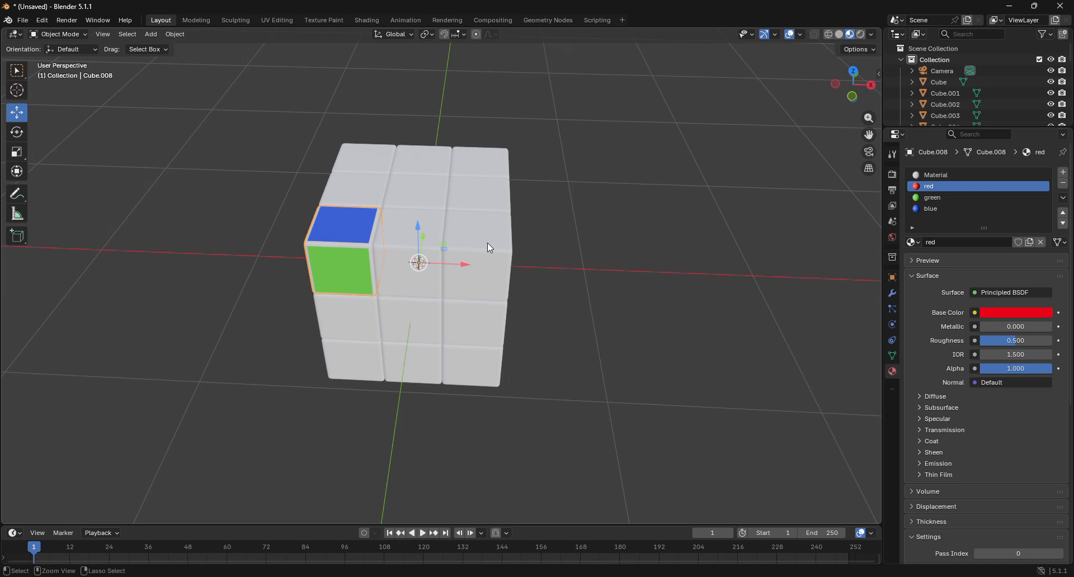
key("a")
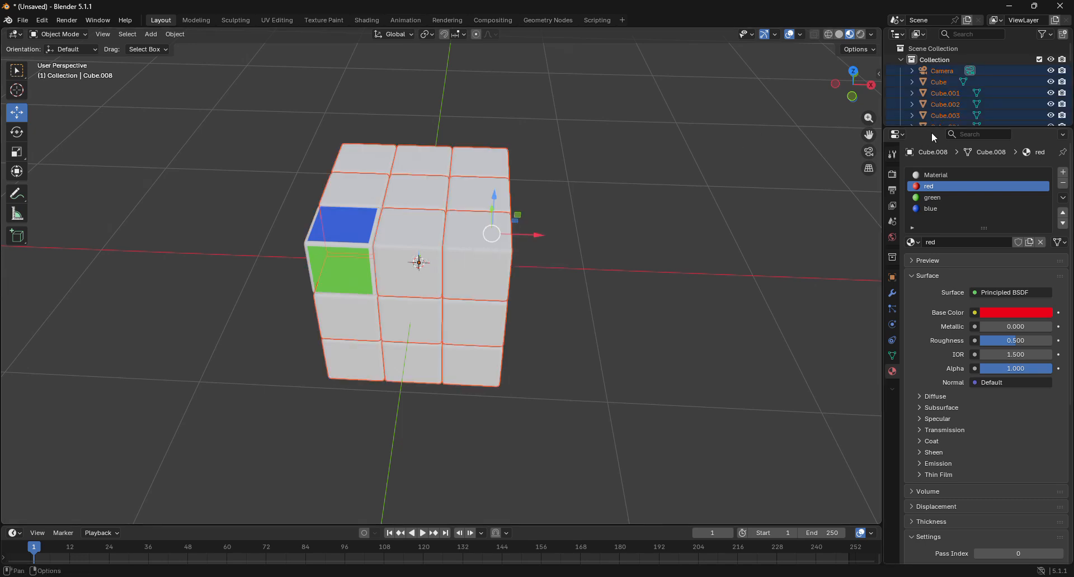
left_click_drag(931, 129, 931, 323)
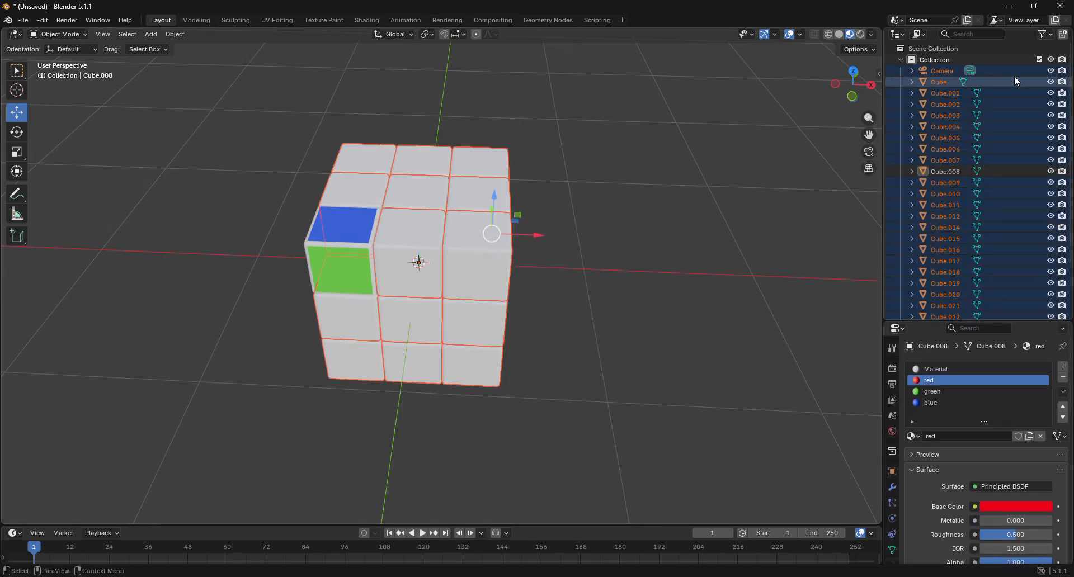
left_click(1050, 70)
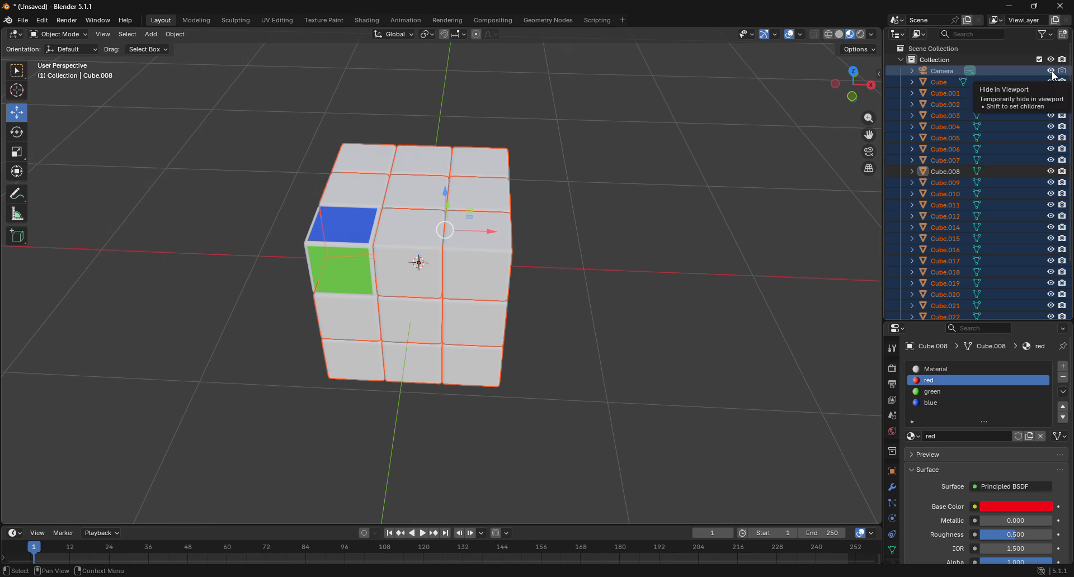
left_click(1051, 71)
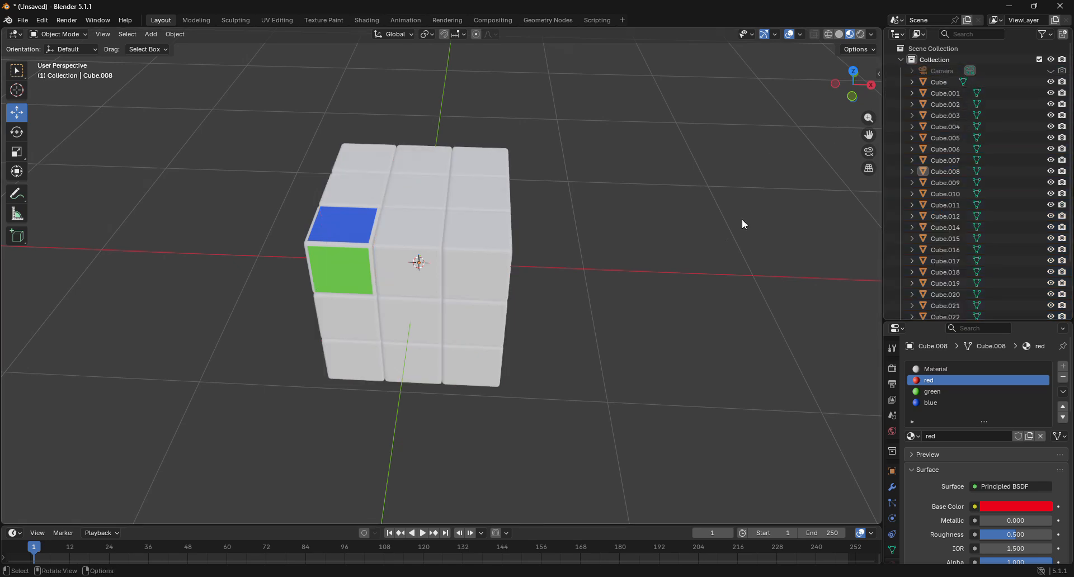
scroll(742, 220, "down", 5)
scroll(952, 184, "down", 3)
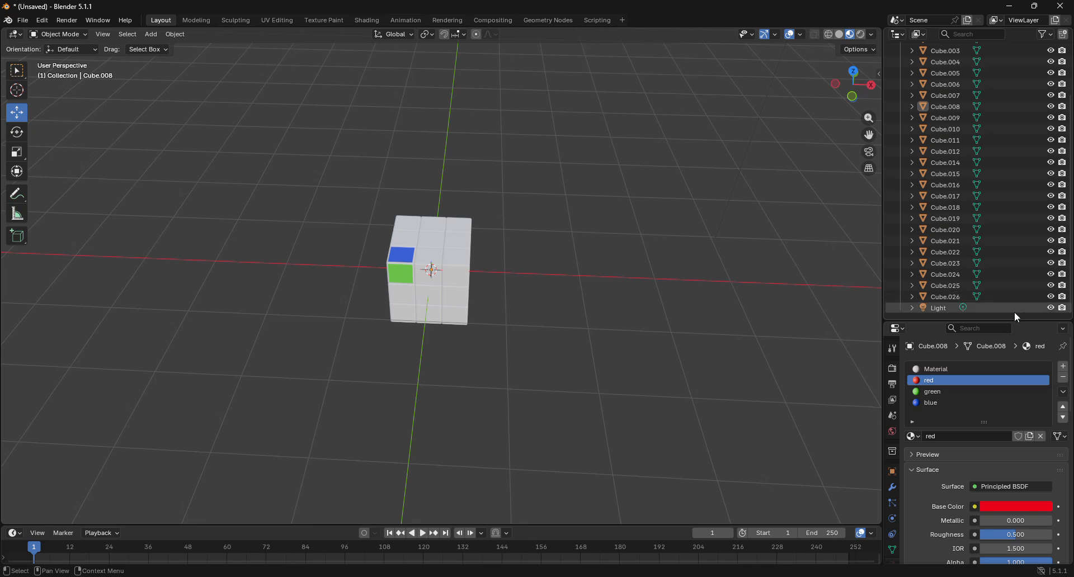
left_click(1051, 309)
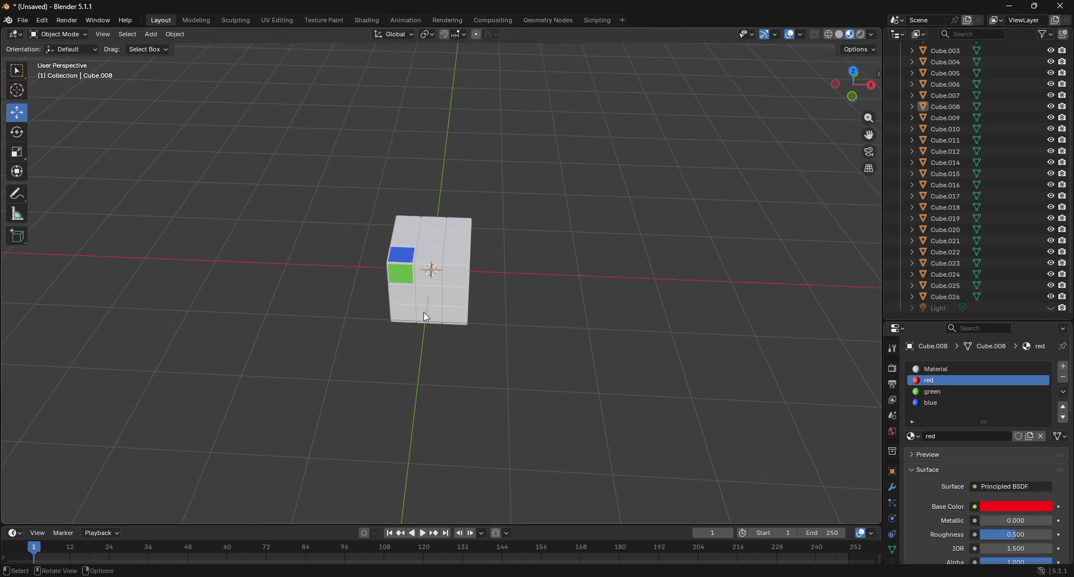
Step: Select all the small cubes with the coloured corner cube active and join them into one object
scroll(425, 316, "up", 6)
left_click(335, 258)
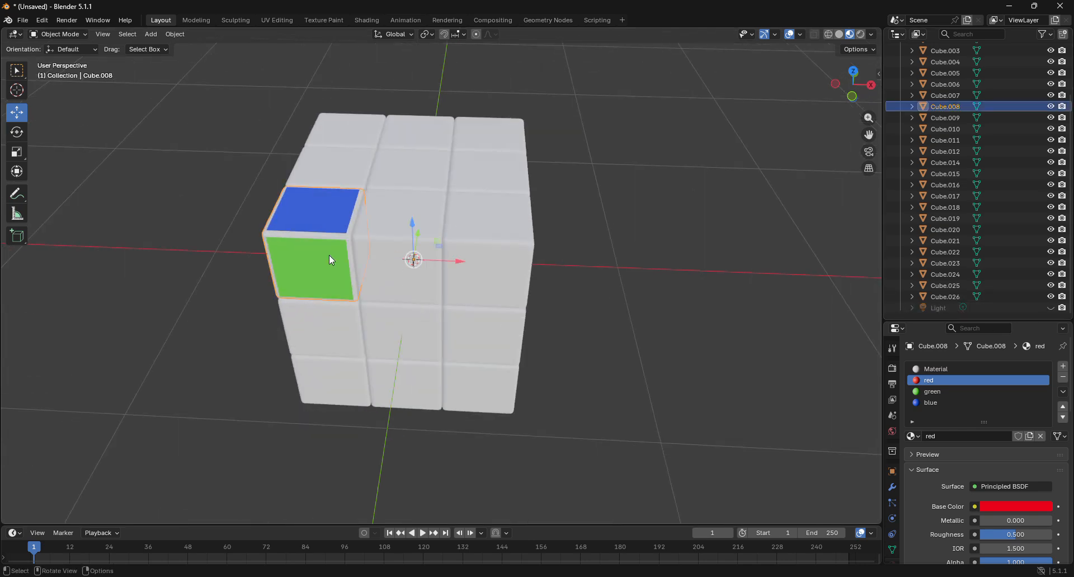
key("ctrl+i")
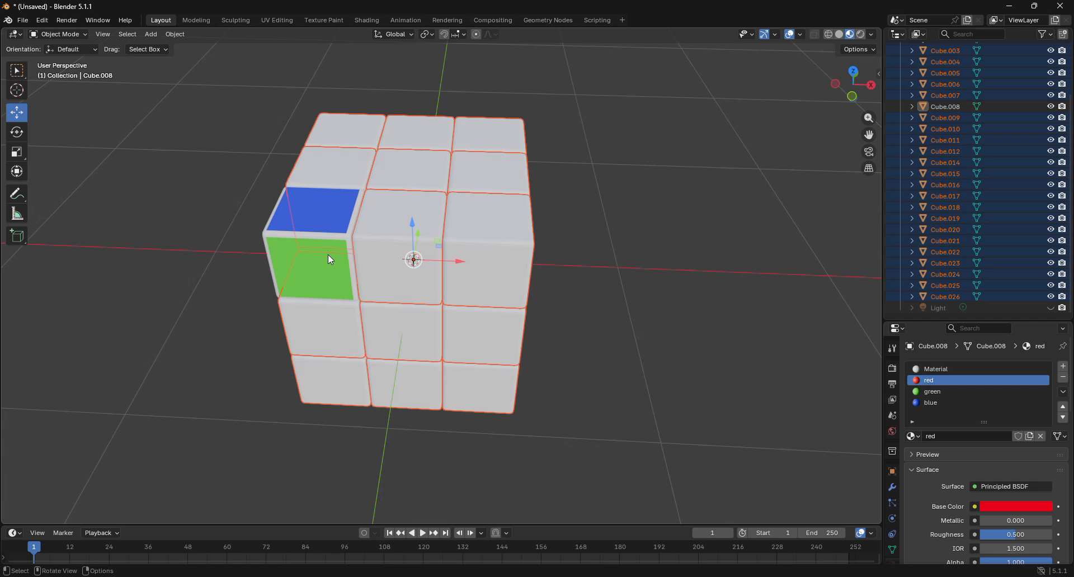
left_click(314, 229, "shift")
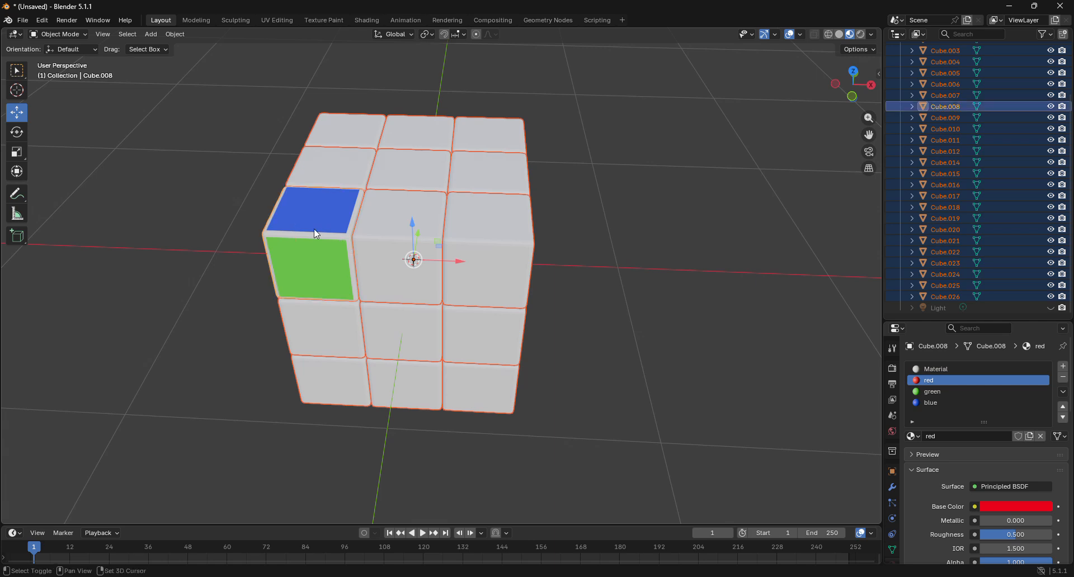
key("ctrl+j")
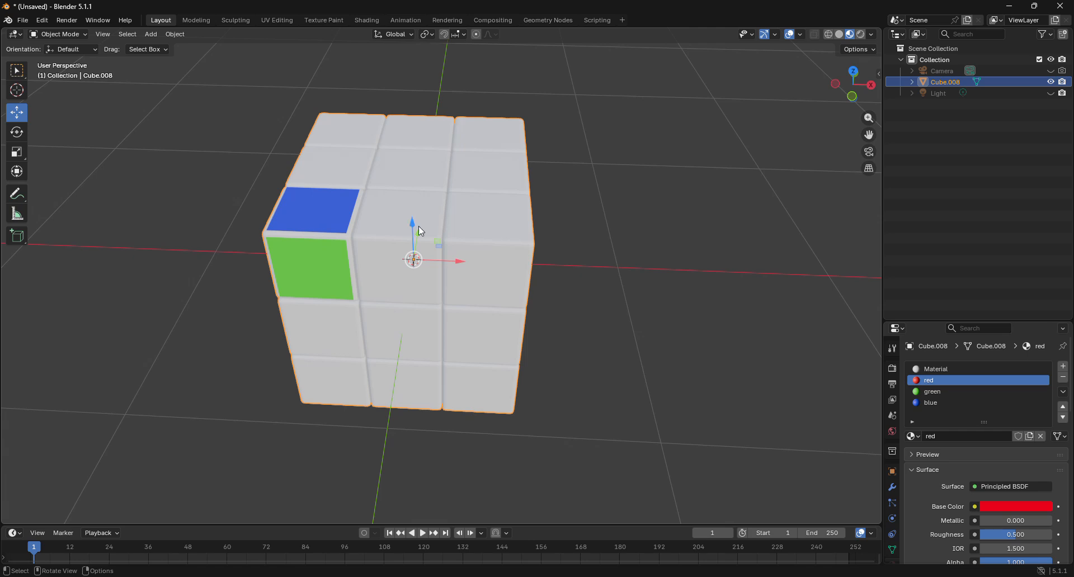
Step: Enter Edit Mode on the joined object and select its entire mesh
left_click(643, 243)
left_click(58, 37)
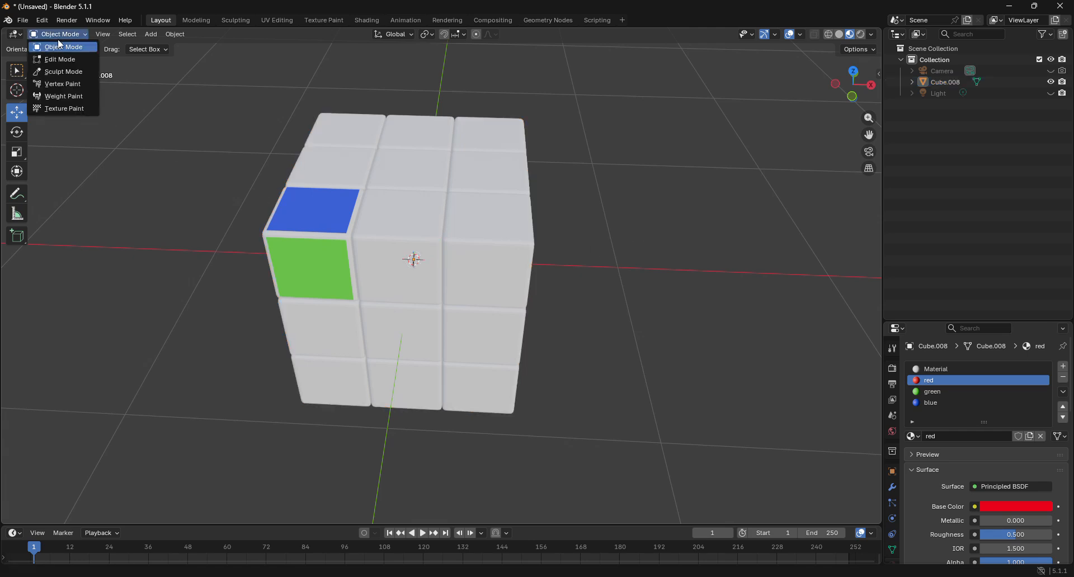
left_click(59, 59)
key("a")
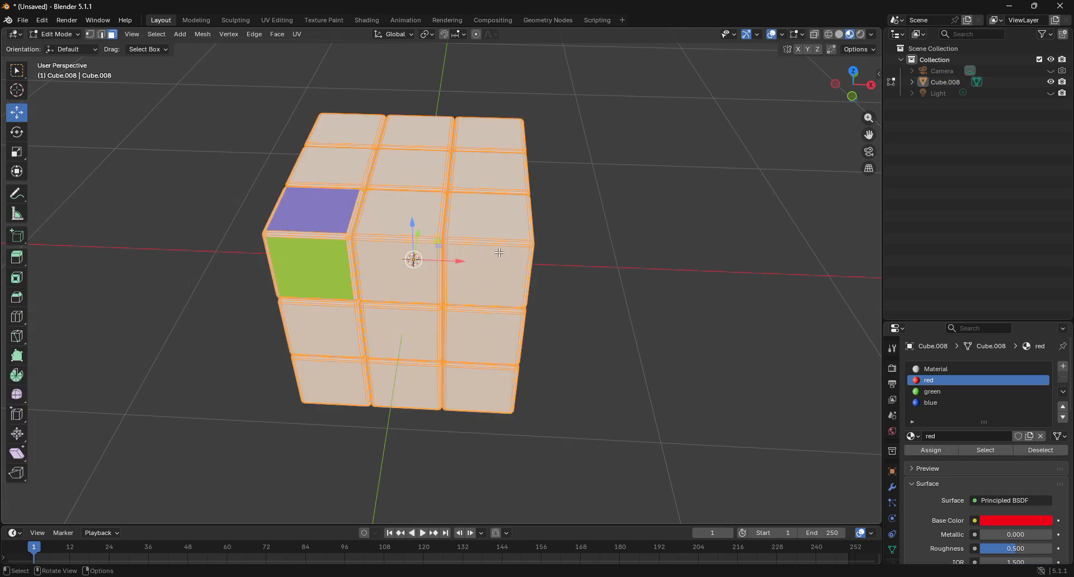
Step: Separate the selected mesh by loose parts and select the upper middle front cube in Object Mode
right_click(502, 251)
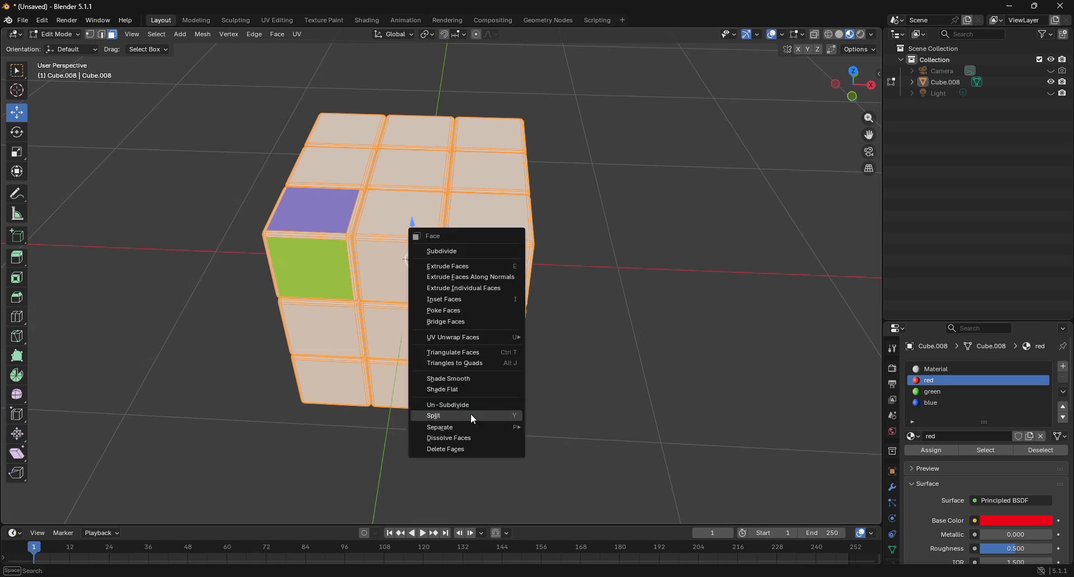
mouse_move(465, 425)
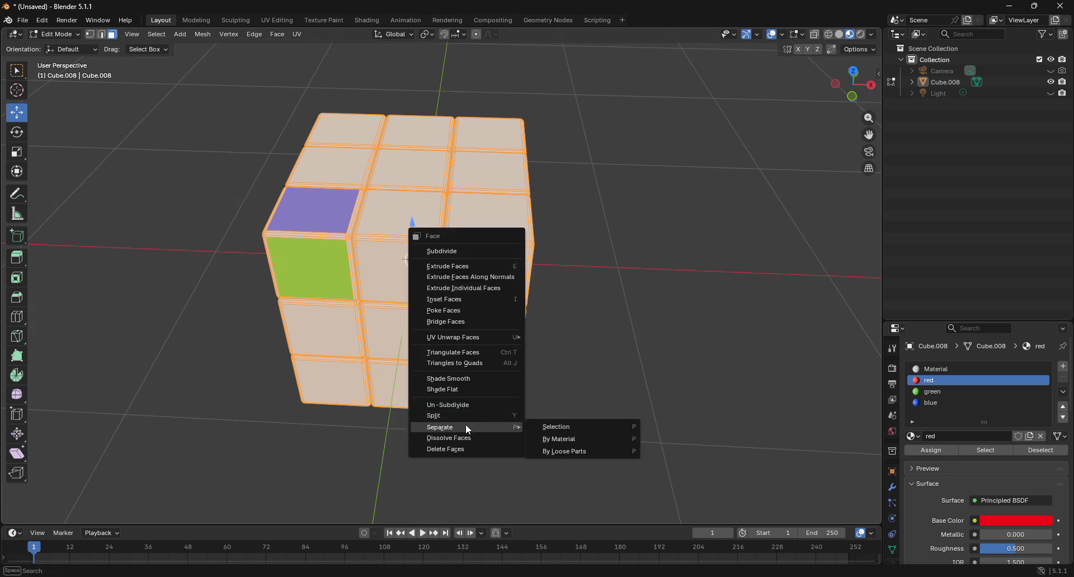
left_click(568, 451)
left_click(56, 34)
left_click(60, 43)
left_click(490, 230)
left_click(392, 248)
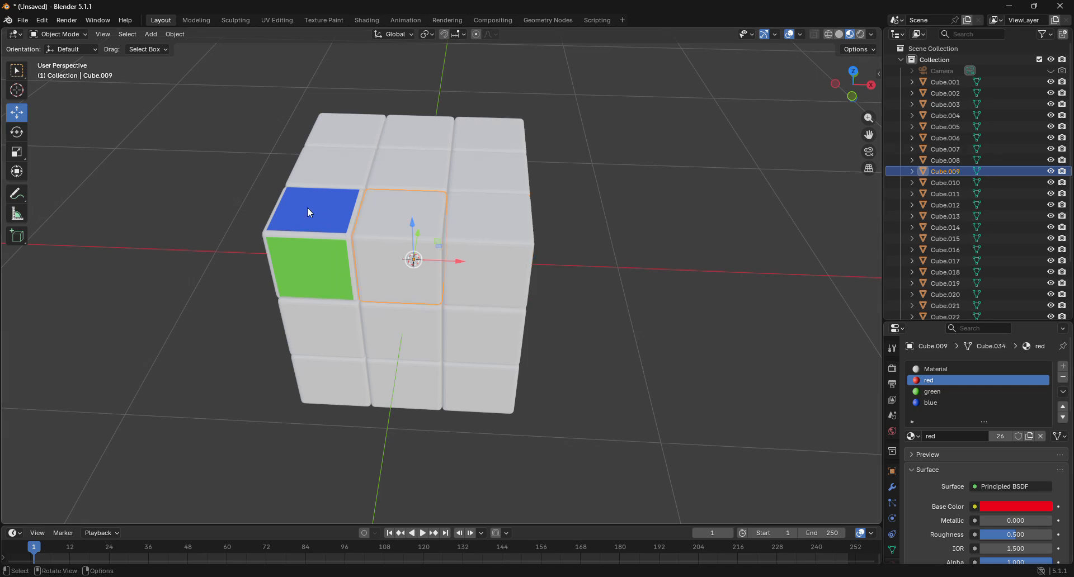
Step: Undo the separation by loose parts, going back to the joined mesh in Edit Mode
left_click(58, 36)
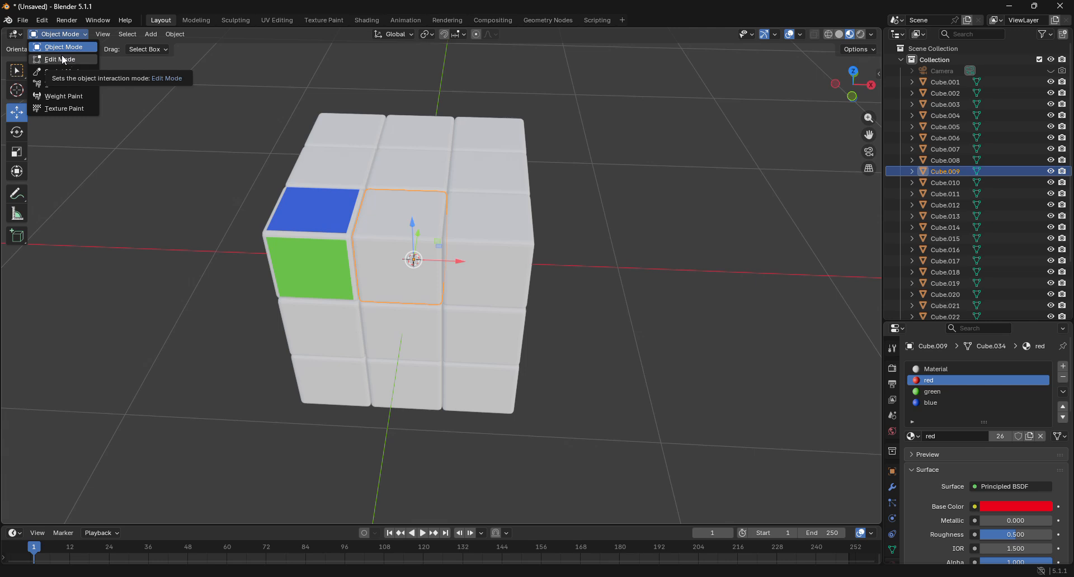
left_click_drag(853, 84, 777, 85)
left_click(605, 176)
key("a")
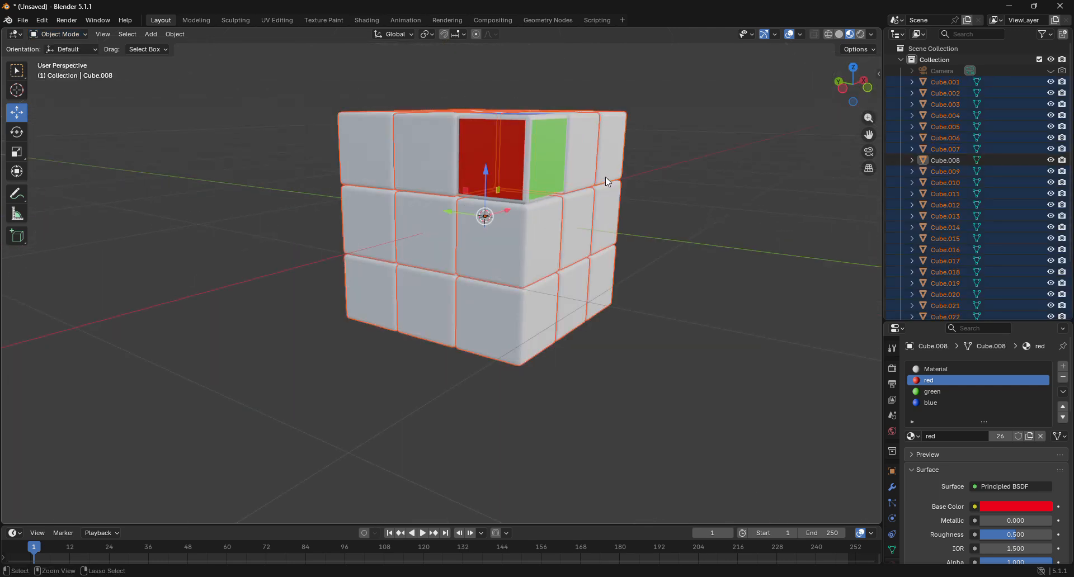
key("Tab")
key("a")
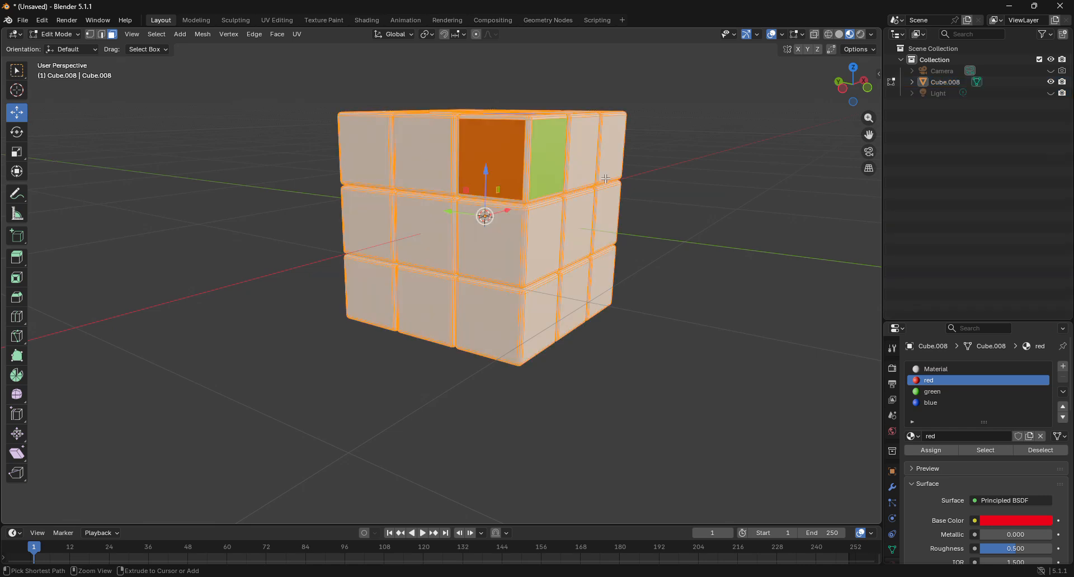
Step: Hide the small cube directly below the coloured corner cube's mesh and select the corner cube's underside face
left_click(628, 247)
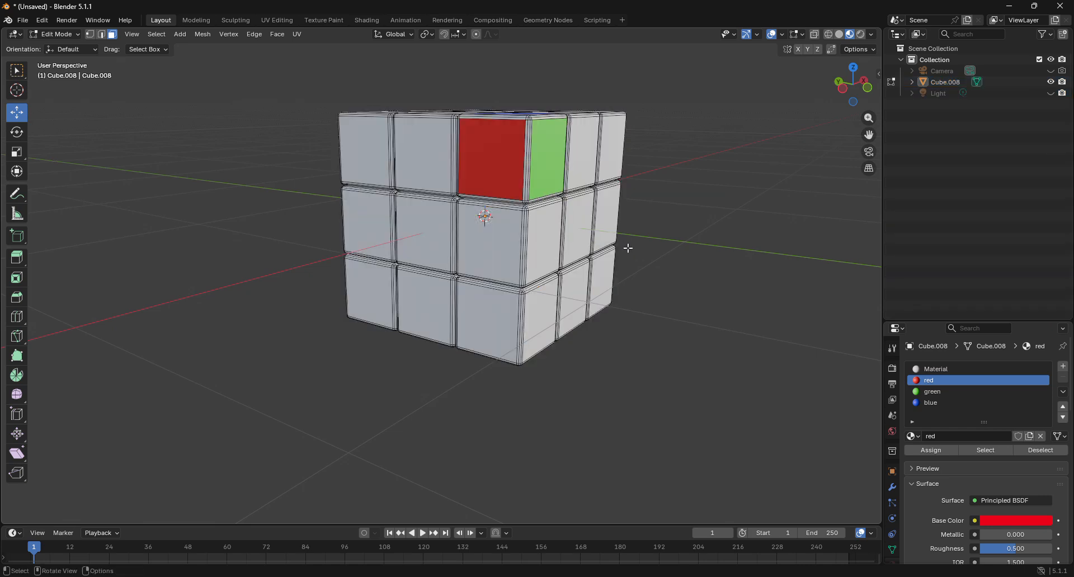
left_click(527, 221)
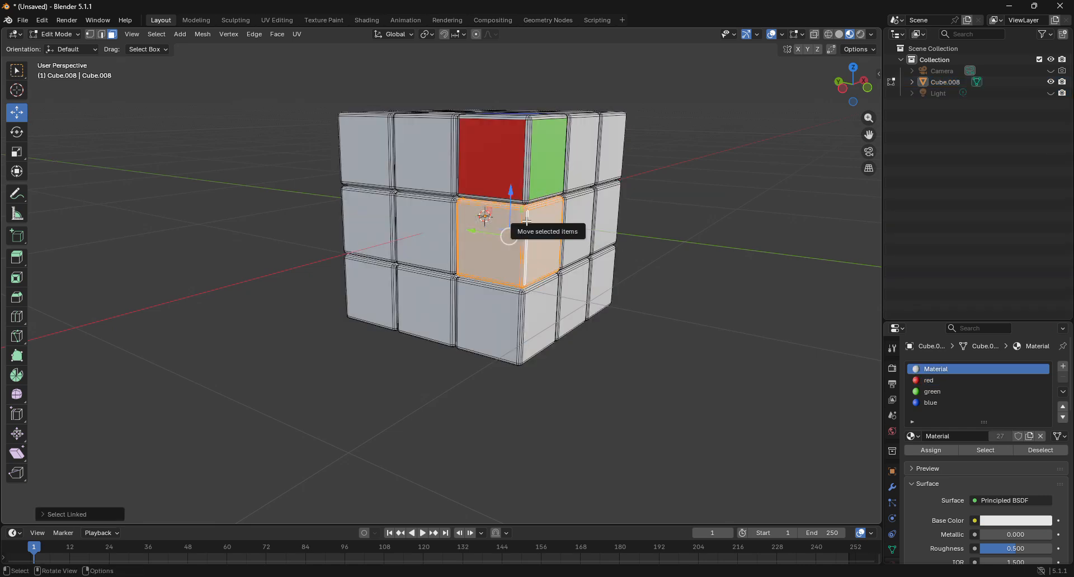
key("h")
left_click_drag(841, 92, 811, 100)
left_click(456, 80)
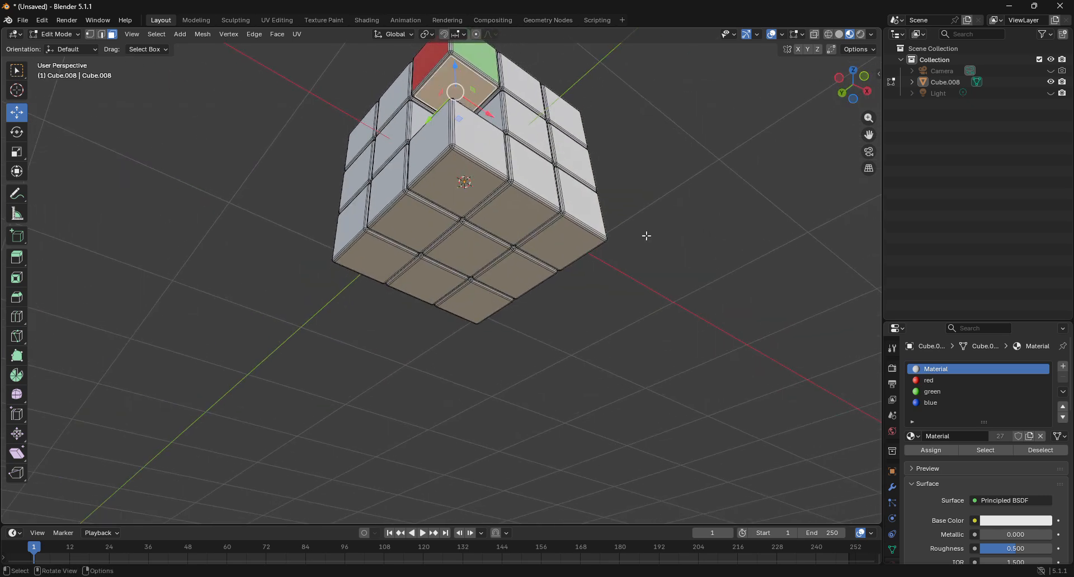
Step: Add a new material to the joined cube, assign it to the selected underside face and name it yellow
left_click(1063, 367)
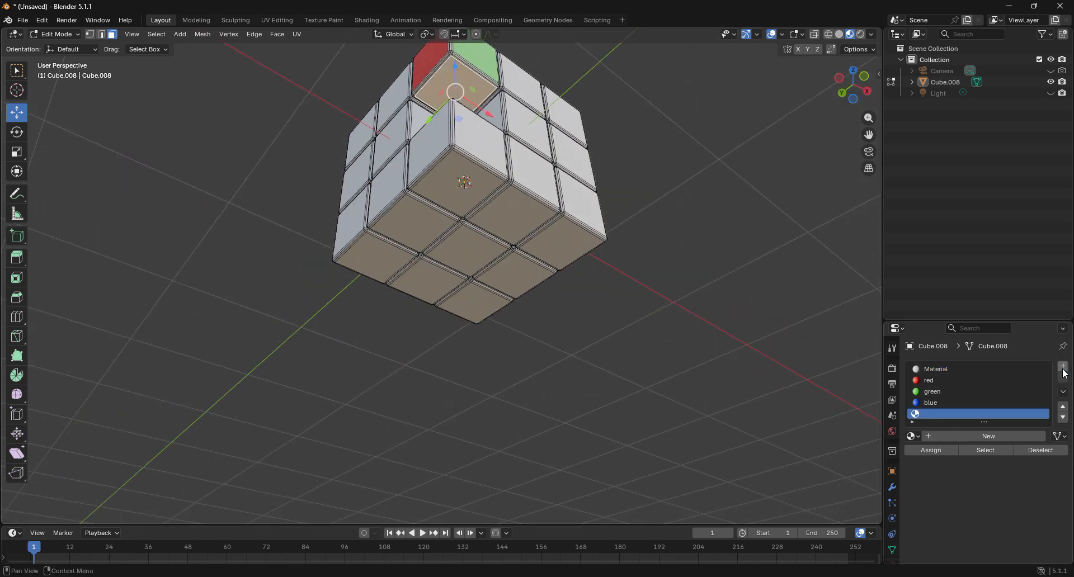
left_click(963, 440)
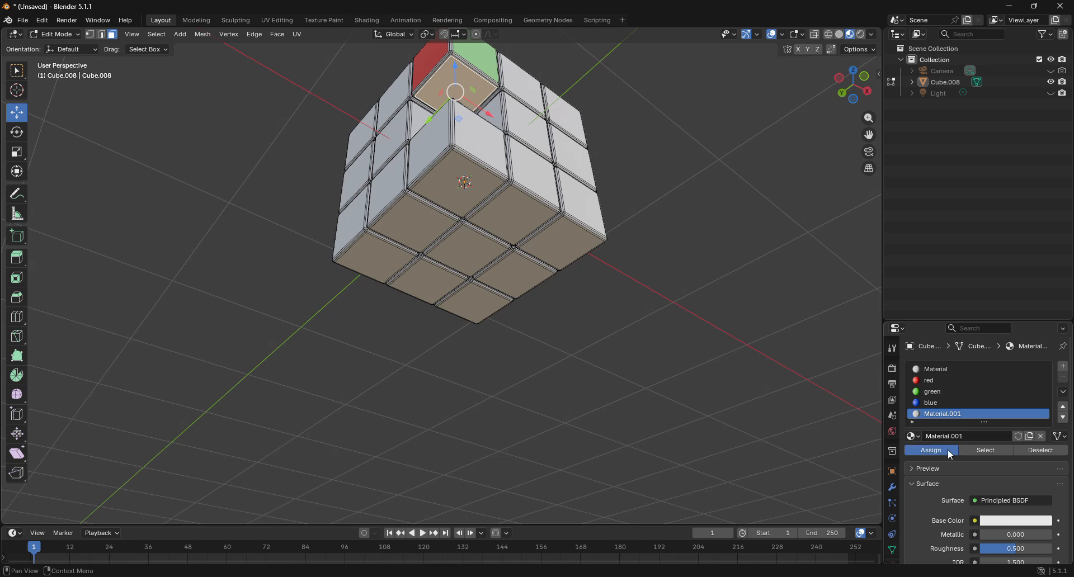
double_click(942, 414)
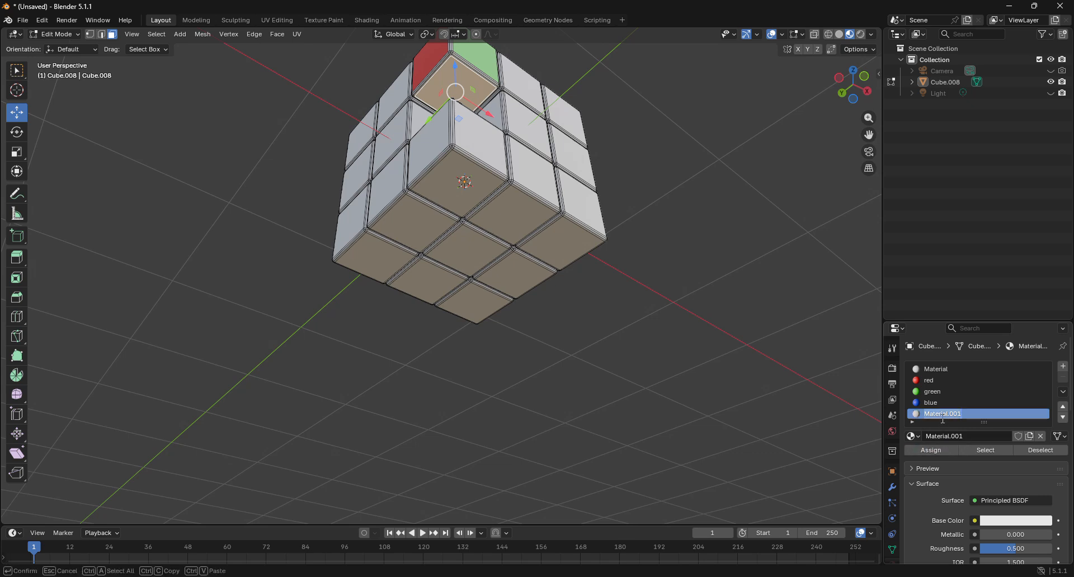
type("yellow")
key("Return")
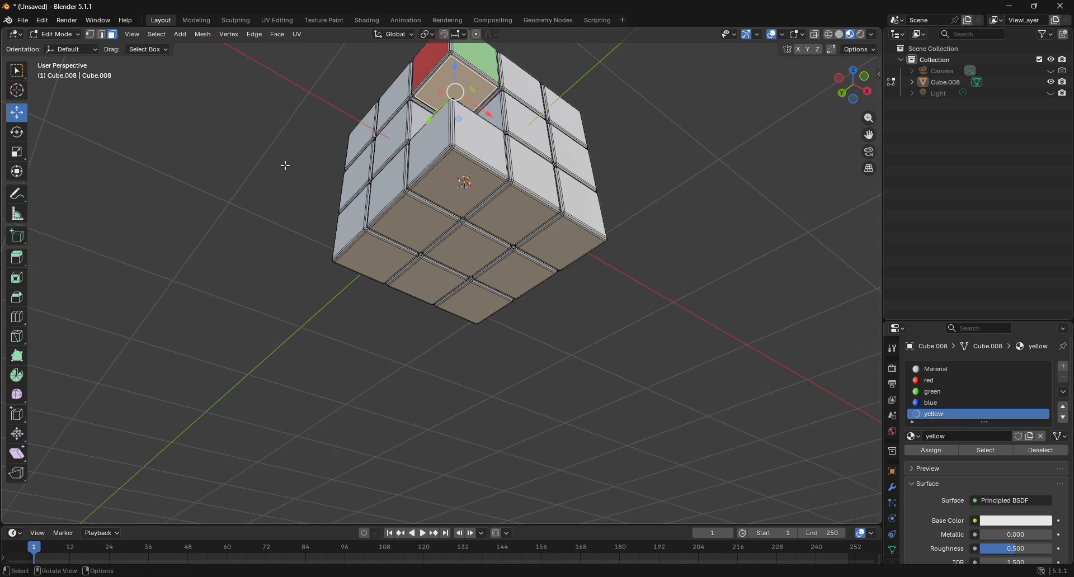
Step: Set the yellow material's base colour to bright yellow in Object Mode, then return to Edit Mode with nothing selected
left_click(61, 34)
left_click(62, 47)
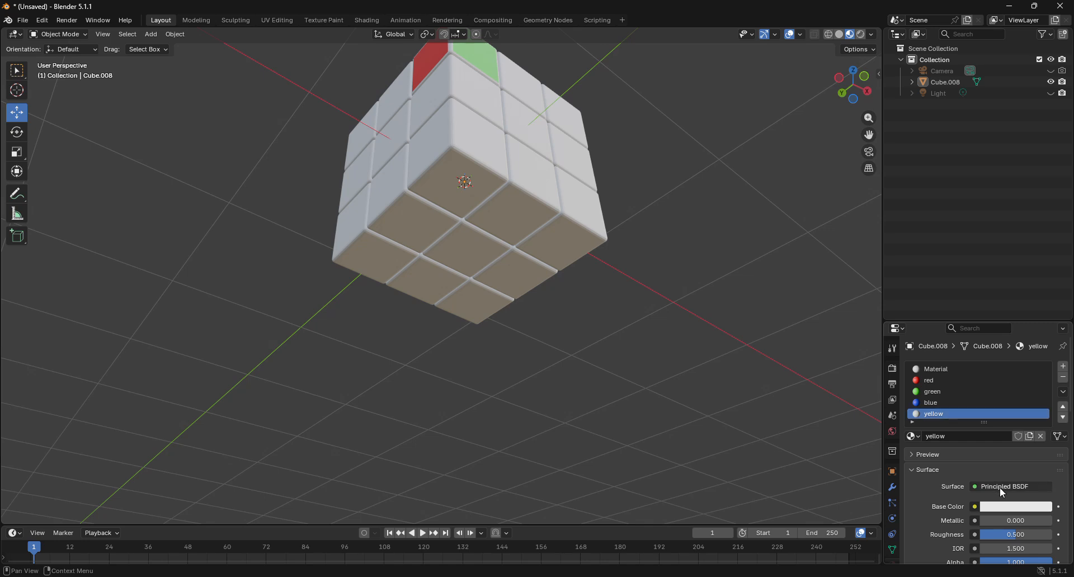
left_click(1006, 507)
left_click(952, 381)
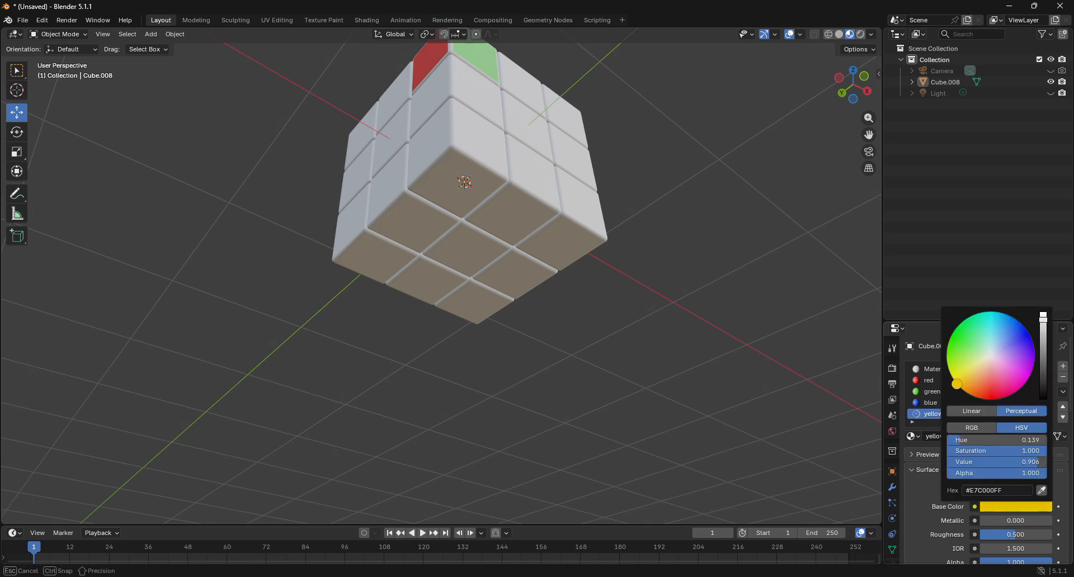
left_click(46, 33)
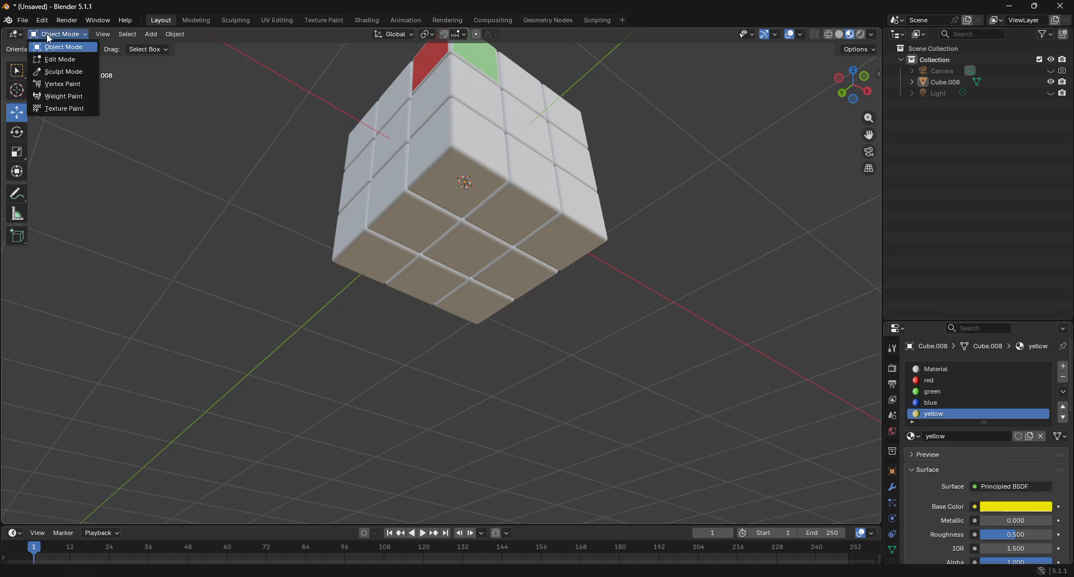
left_click(51, 60)
left_click(683, 140)
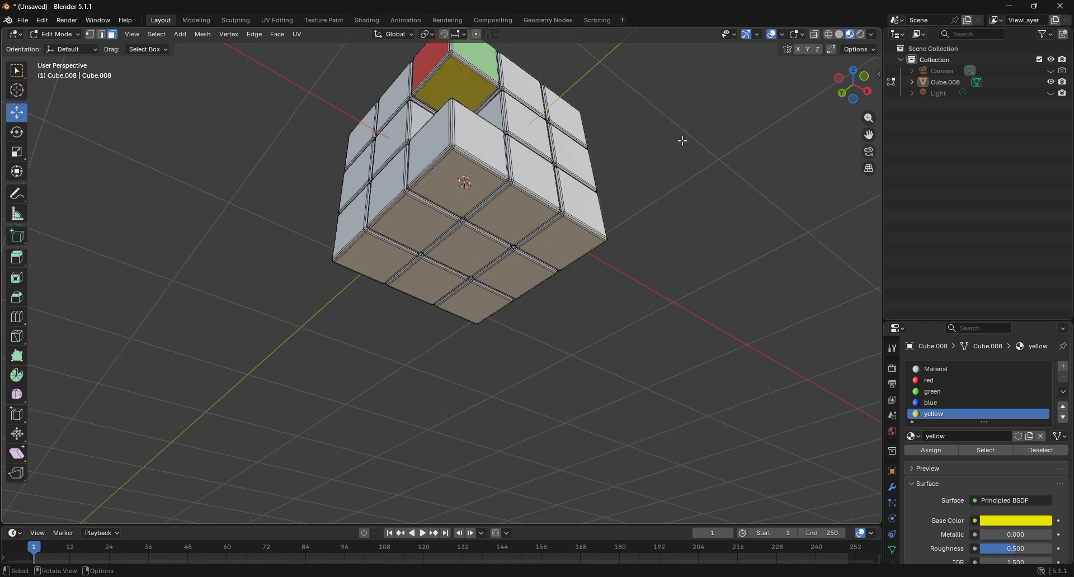
Step: Reveal the hidden small cube, select the entire mesh and separate it by loose parts
left_click_drag(860, 102, 846, 84)
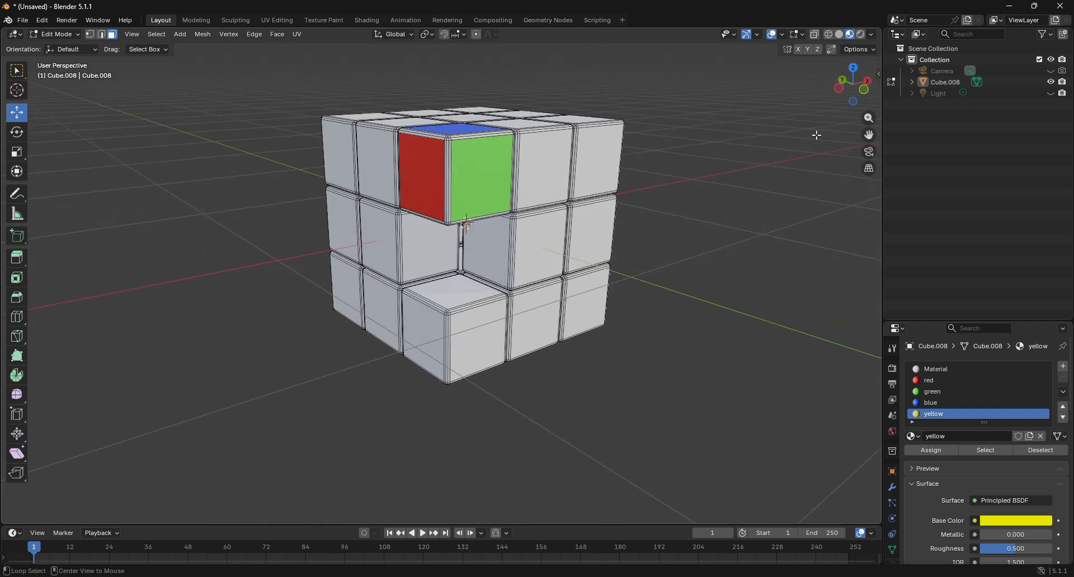
key("alt+h")
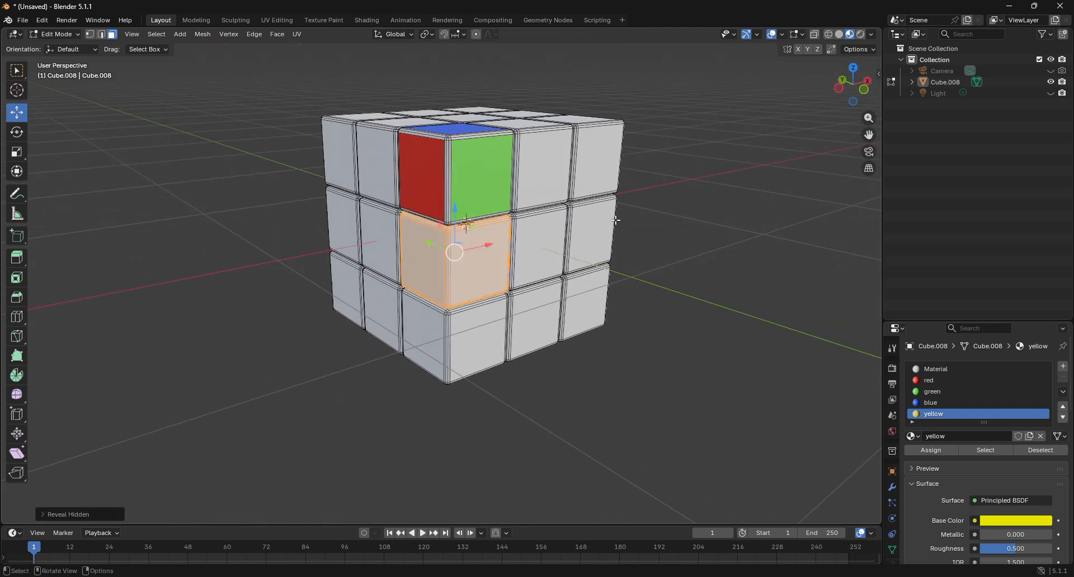
key("a")
right_click(463, 194)
mouse_move(478, 387)
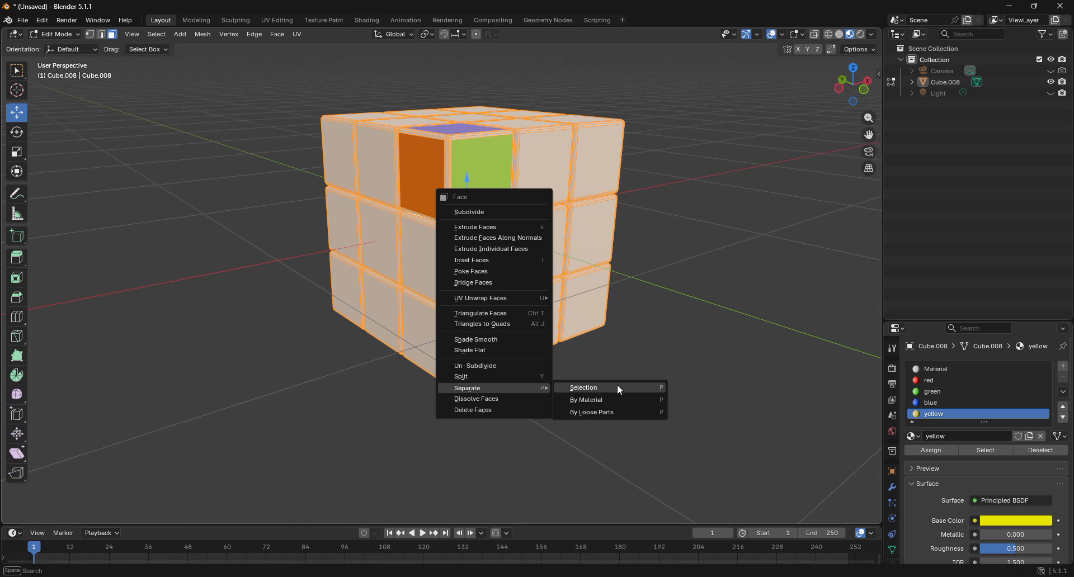
left_click(622, 411)
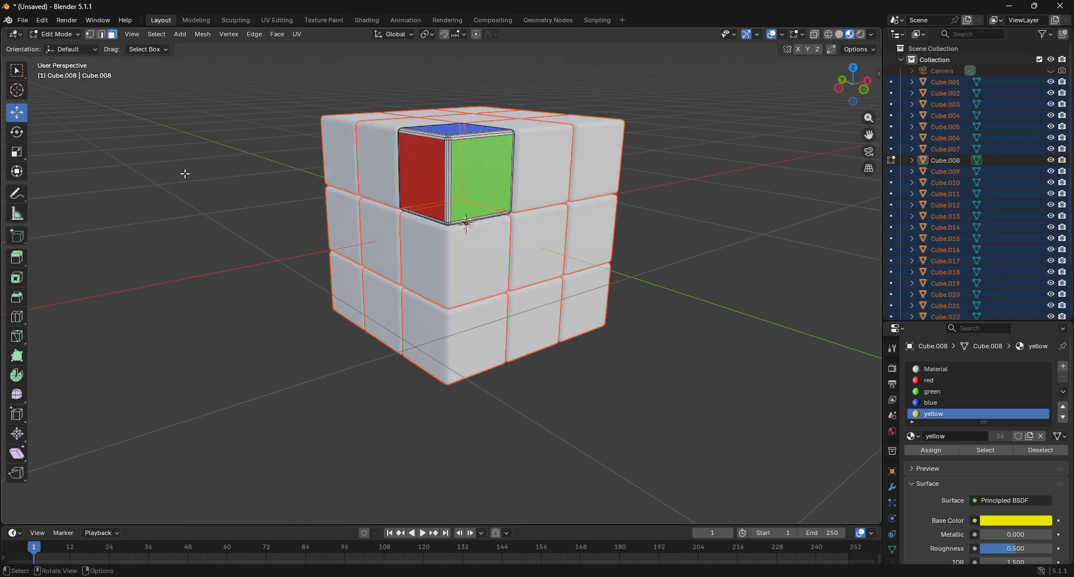
Step: Edit the small cube directly below the coloured corner and assign the red material to its face beneath the red one
left_click(45, 37)
left_click(51, 47)
left_click(470, 251)
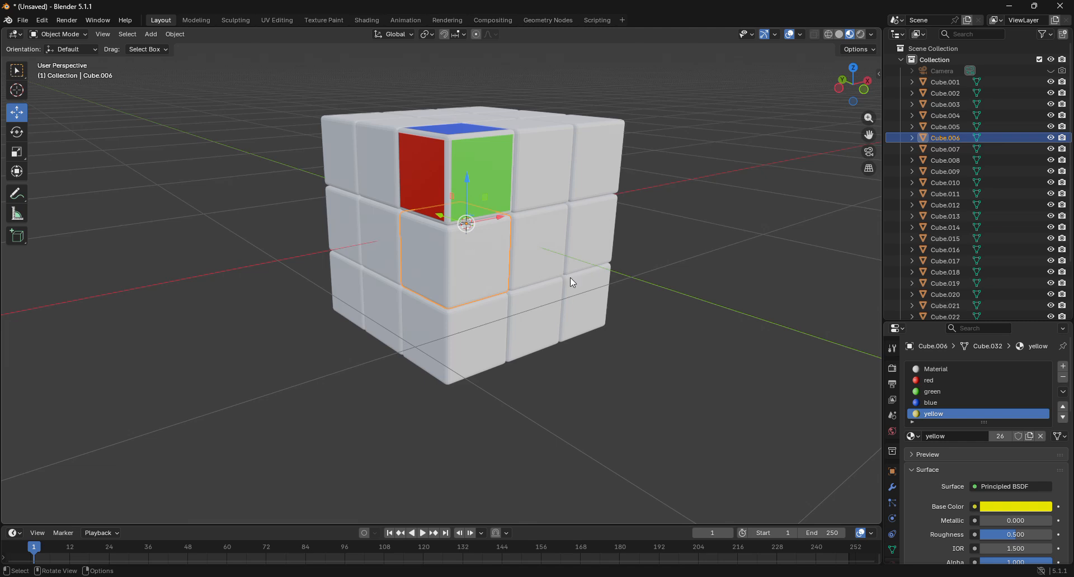
left_click(76, 35)
left_click(76, 55)
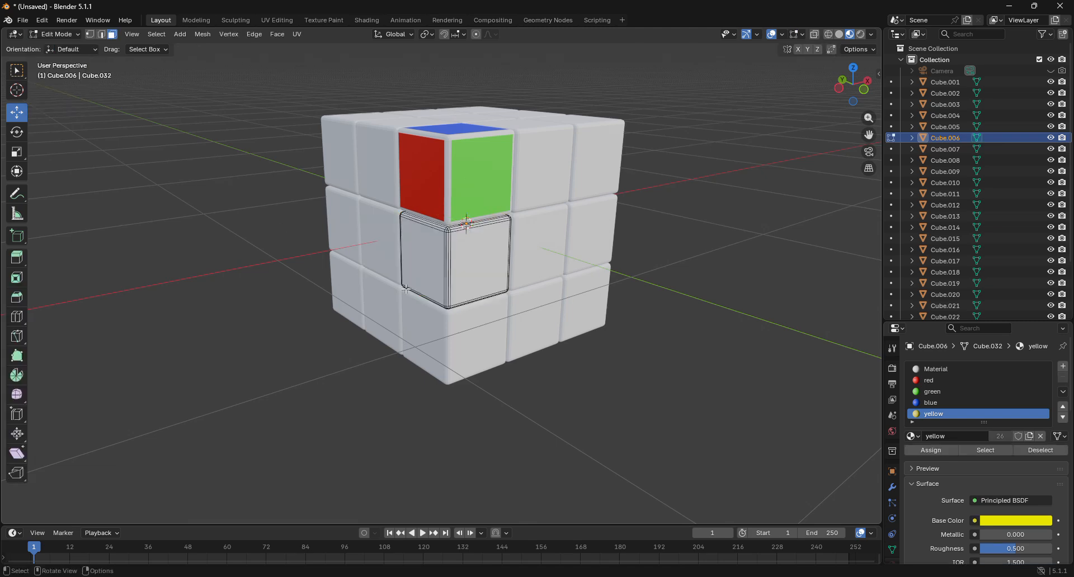
left_click(413, 254)
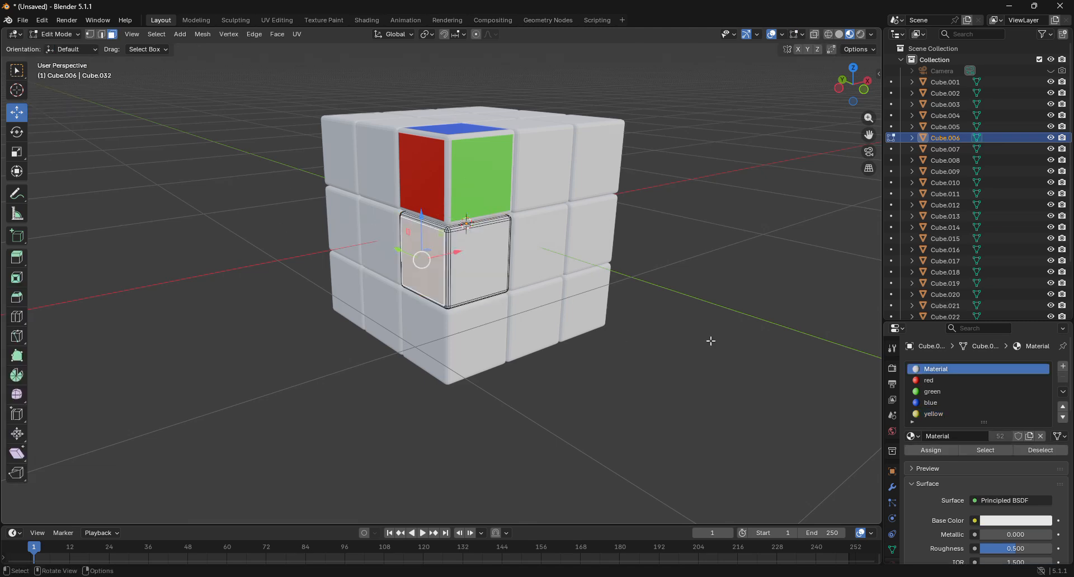
left_click(919, 381)
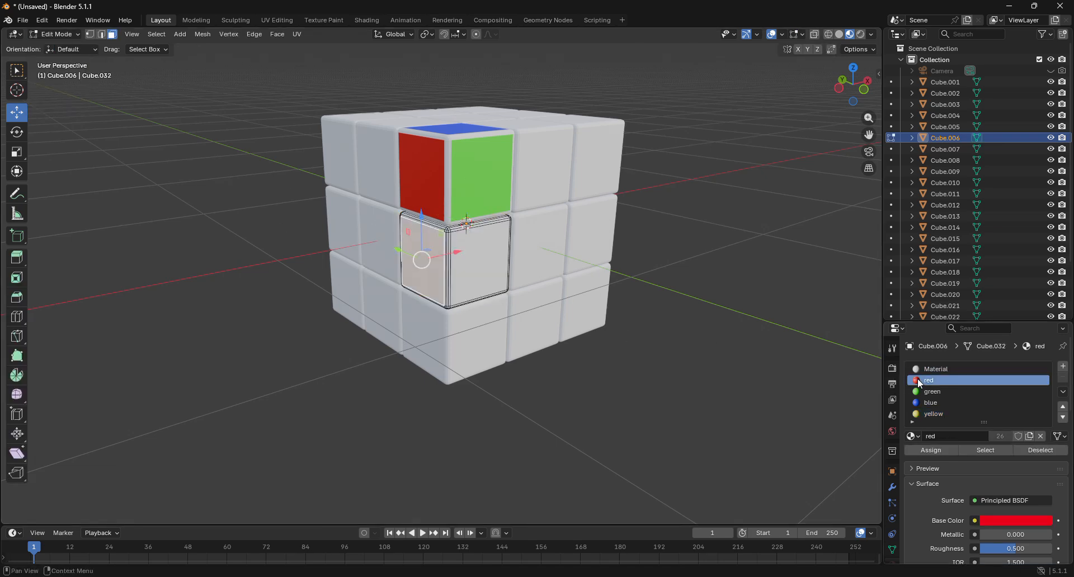
left_click(949, 454)
Step: Assign the green material to the same cube's face beneath the green one and return to Object Mode
left_click(475, 260)
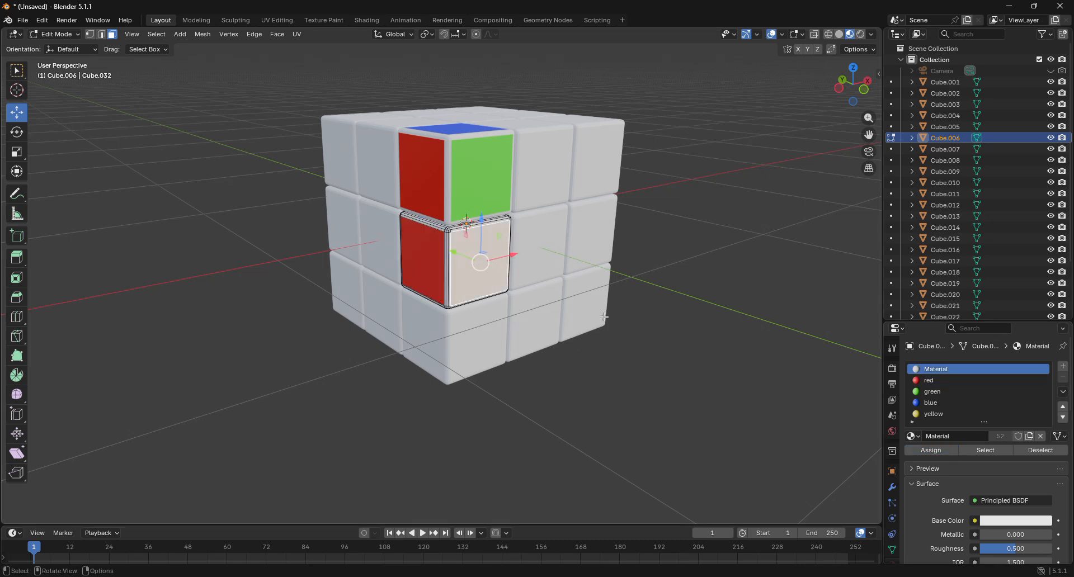
left_click(928, 402)
left_click(931, 391)
left_click(920, 449)
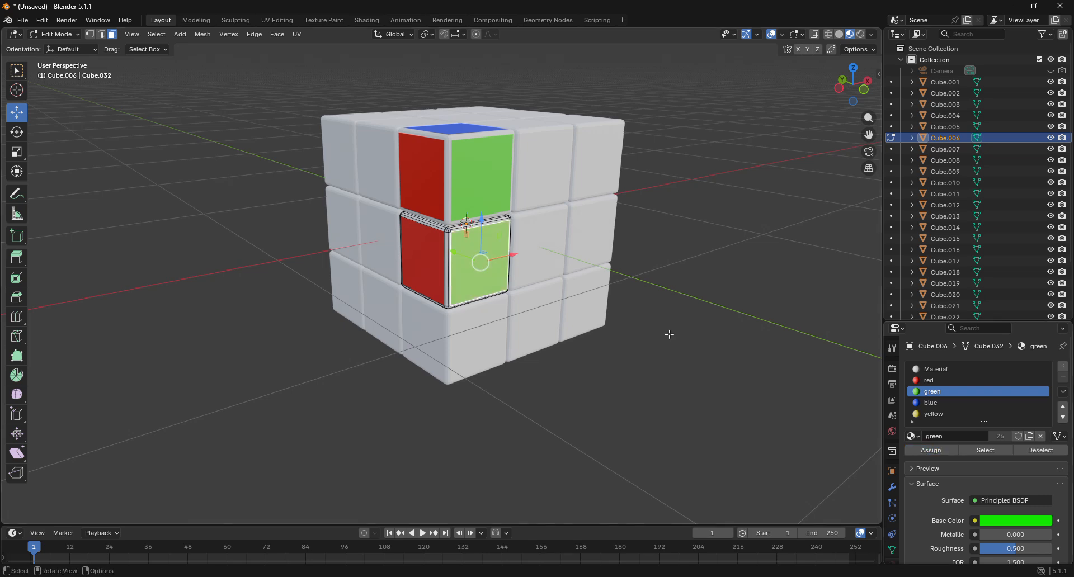
left_click(55, 34)
left_click(54, 40)
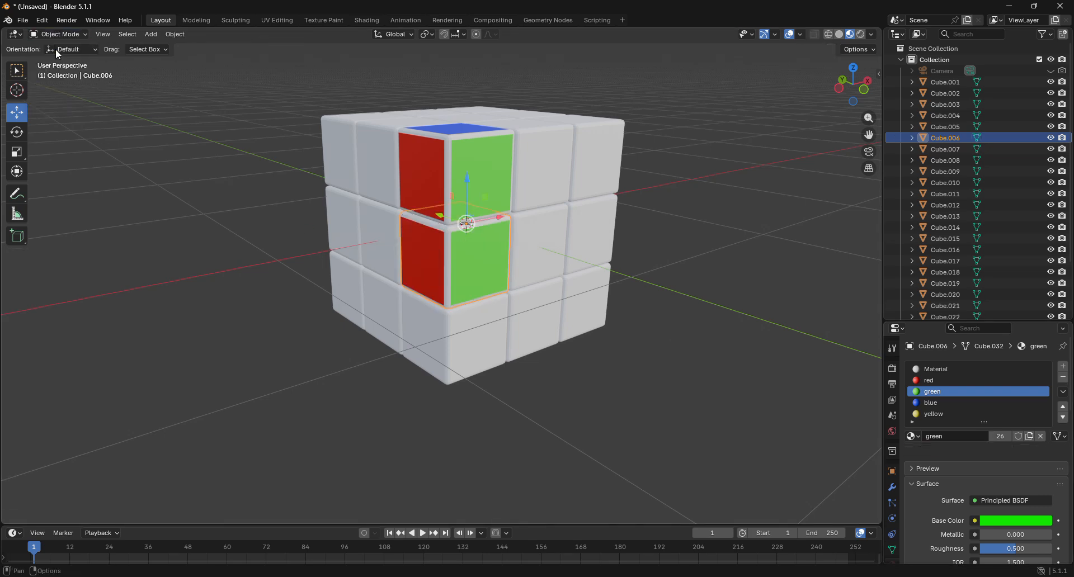
Step: Edit the bottom corner cube of the coloured column and assign the red material to its face on the red side
left_click(420, 331)
left_click(51, 35)
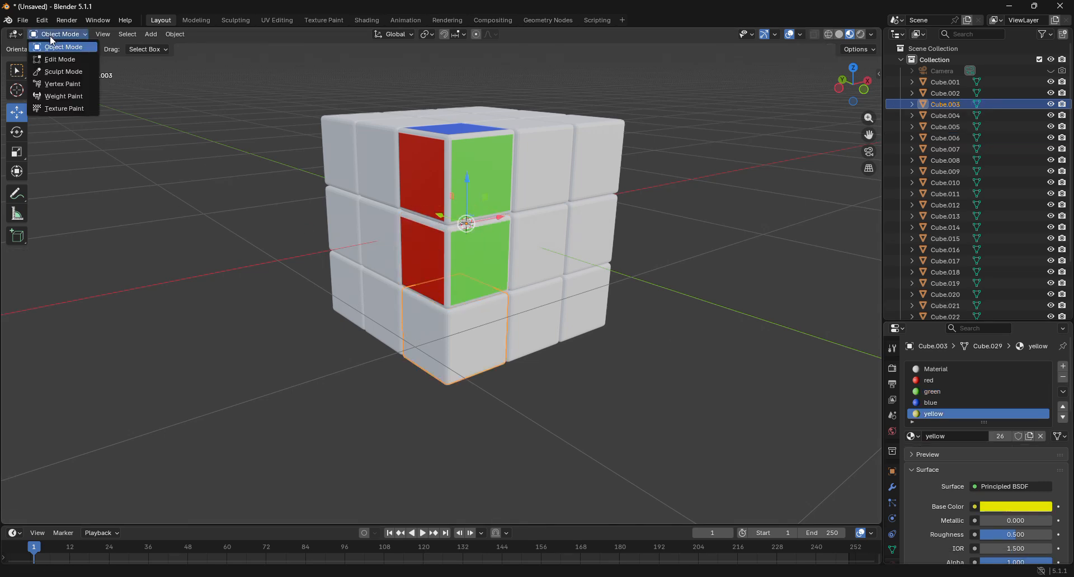
left_click(59, 59)
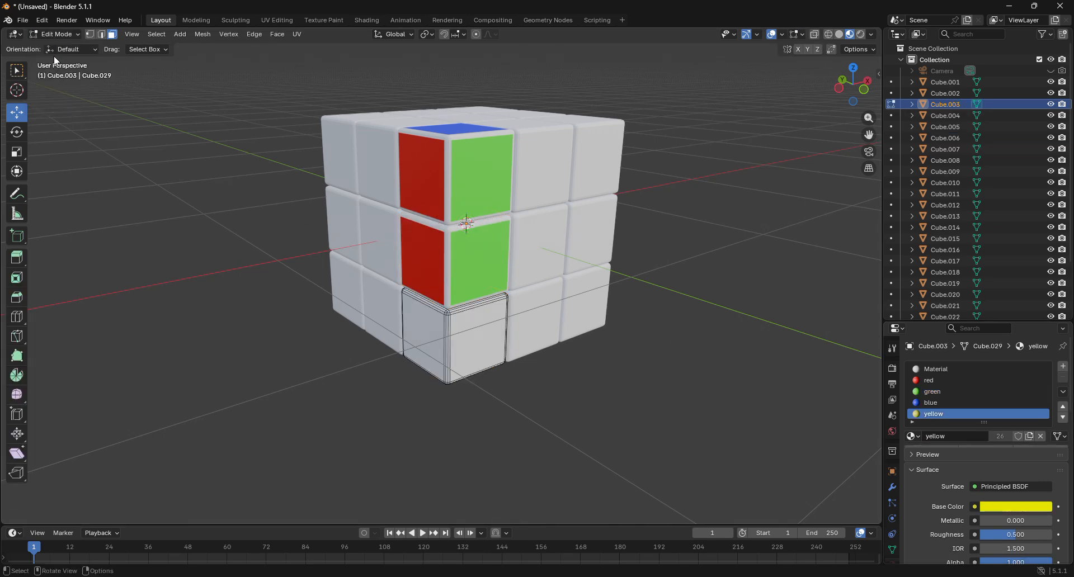
left_click(416, 328)
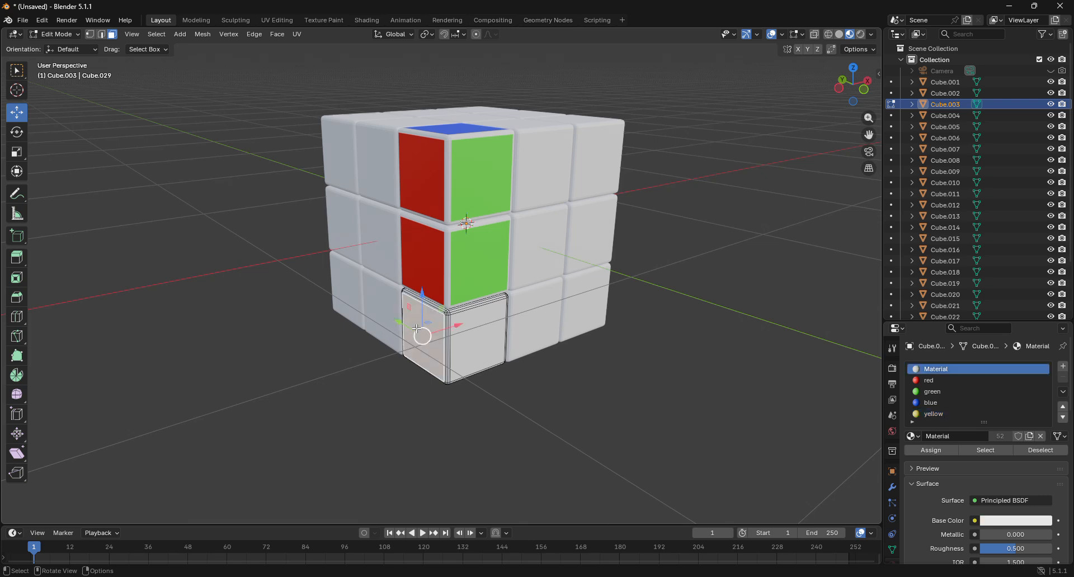
left_click(933, 392)
left_click(931, 382)
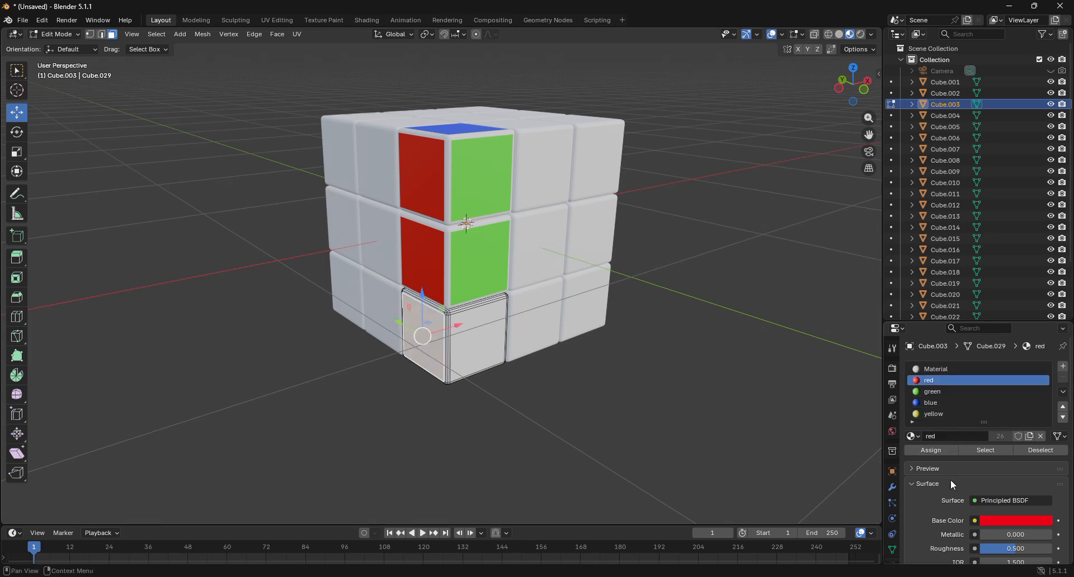
left_click(929, 450)
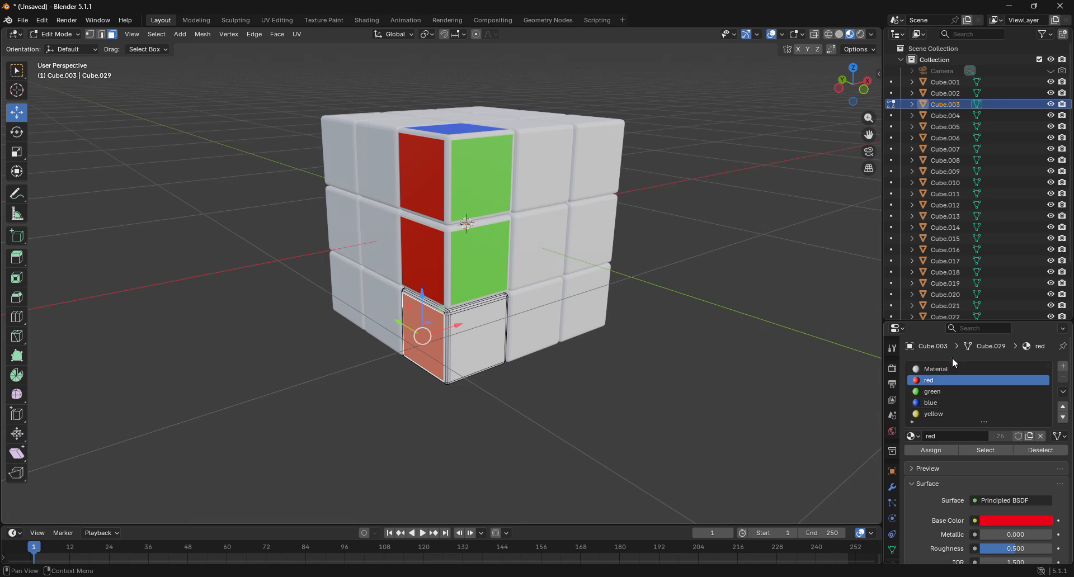
Step: Enlarge the Properties editor and assign the green material to the bottom corner cube's face on the green side
left_click_drag(938, 324, 939, 230)
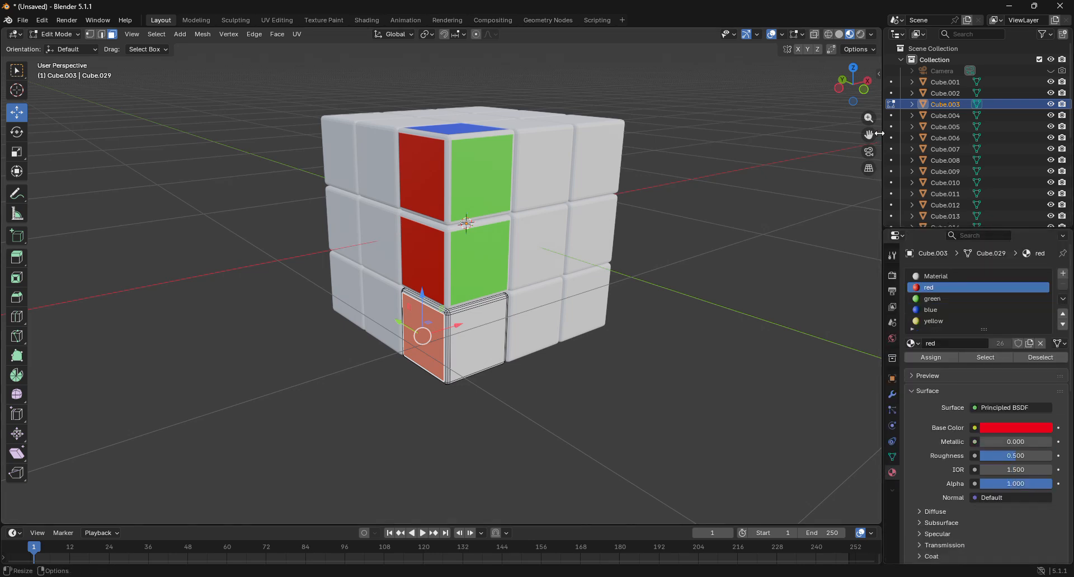
left_click_drag(868, 87, 917, 78)
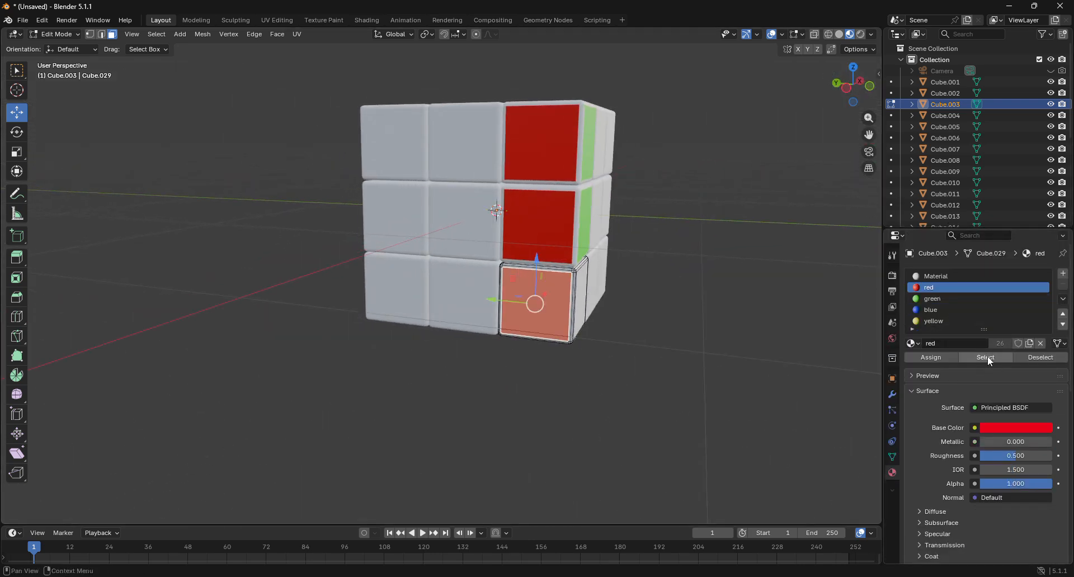
left_click(605, 383)
scroll(605, 383, "up", 6)
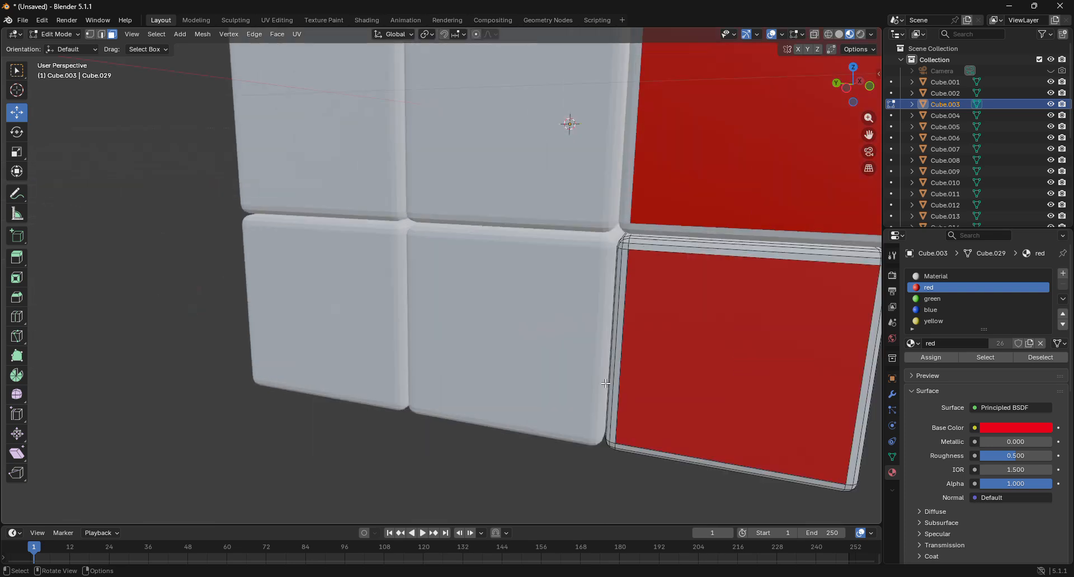
scroll(605, 383, "down", 3)
left_click_drag(855, 105, 784, 154)
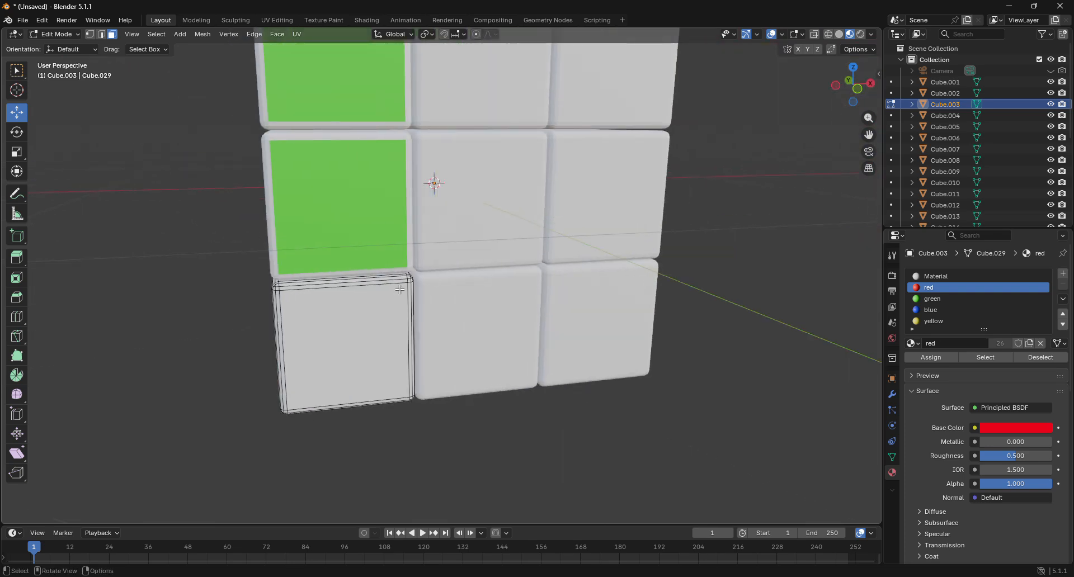
left_click(371, 320)
left_click(931, 300)
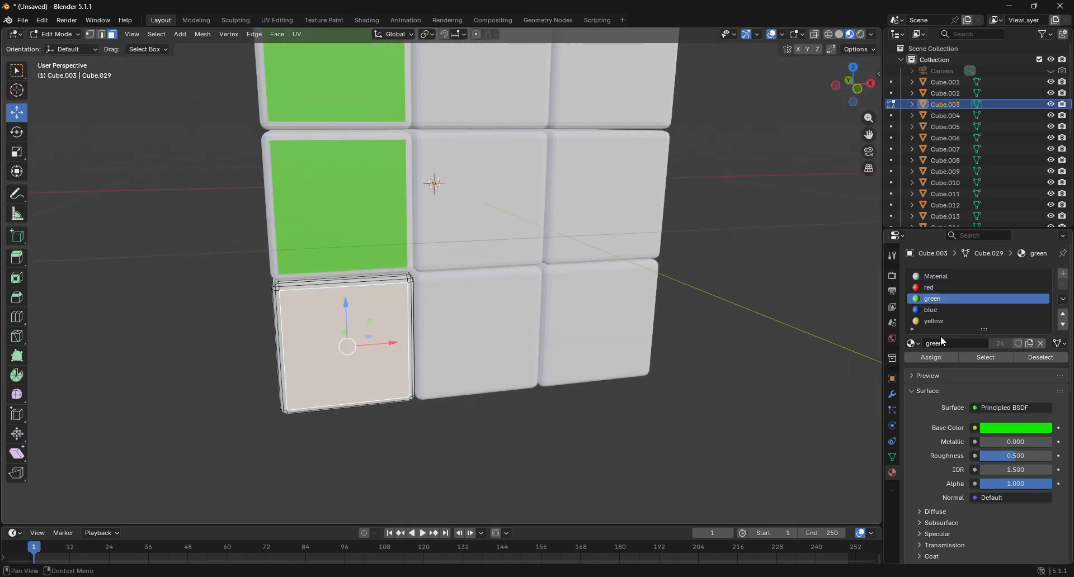
left_click(939, 356)
Step: Assign the yellow material to the bottom corner cube's underside face and return to Object Mode
mouse_move(842, 105)
left_mouse_down()
mouse_move(850, 90)
mouse_move(825, 106)
left_mouse_up()
left_click(383, 124)
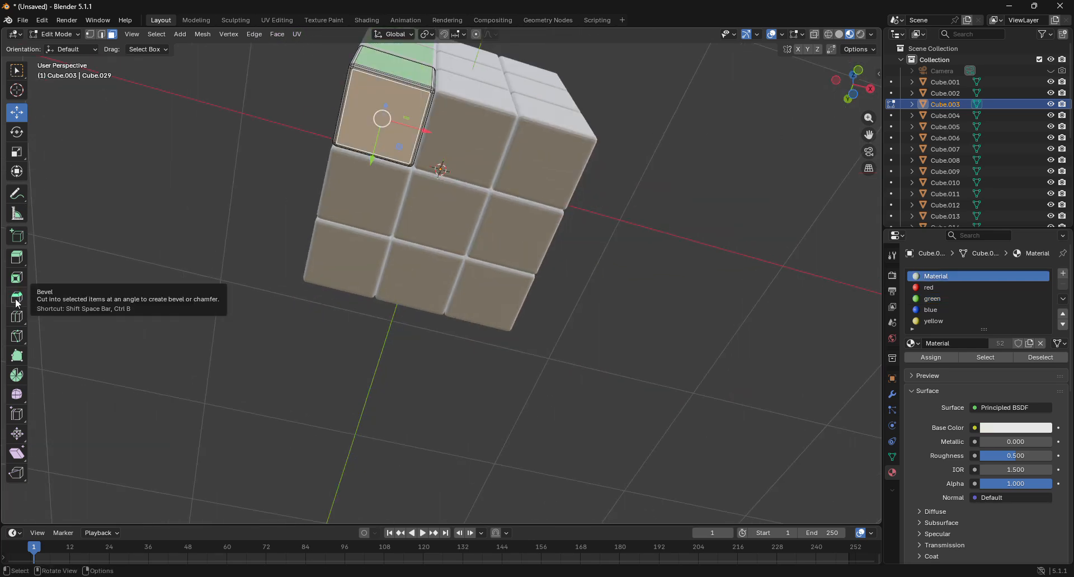
left_click(945, 321)
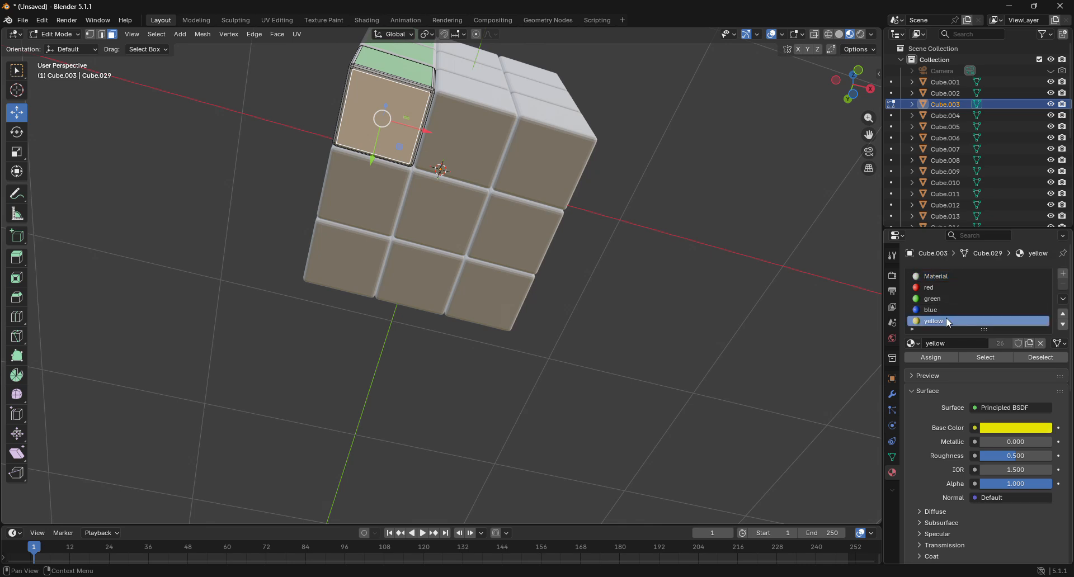
left_click(932, 357)
left_click(55, 34)
left_click(63, 46)
Step: Bring all the cubes into Edit Mode together and assign the green material to the green side's top middle face
left_click_drag(848, 87, 843, 145)
scroll(476, 197, "down", 3)
left_click(453, 174)
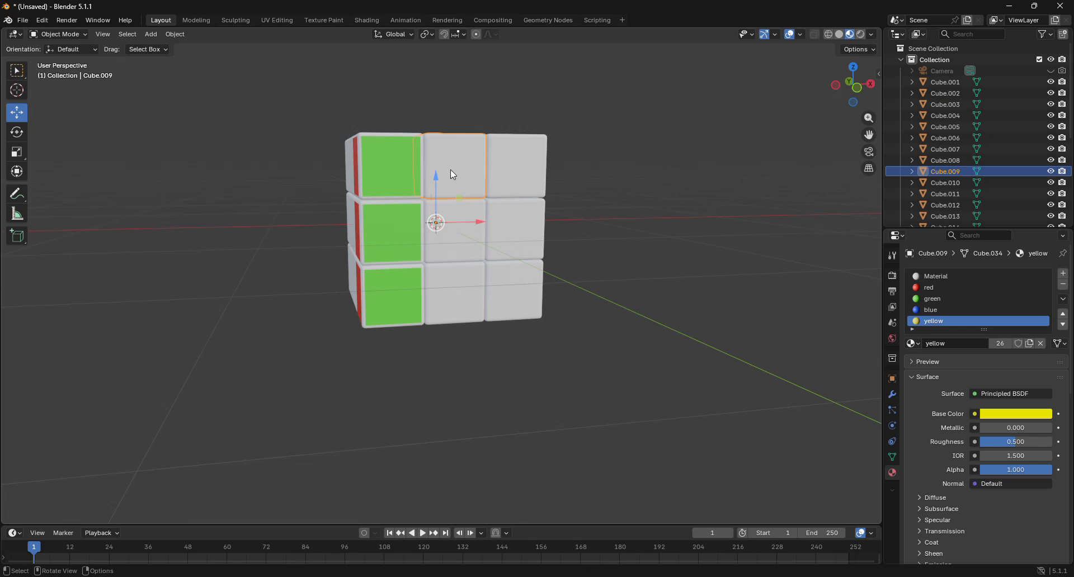
key("a")
left_click(58, 34)
left_click(58, 54)
left_click(453, 161)
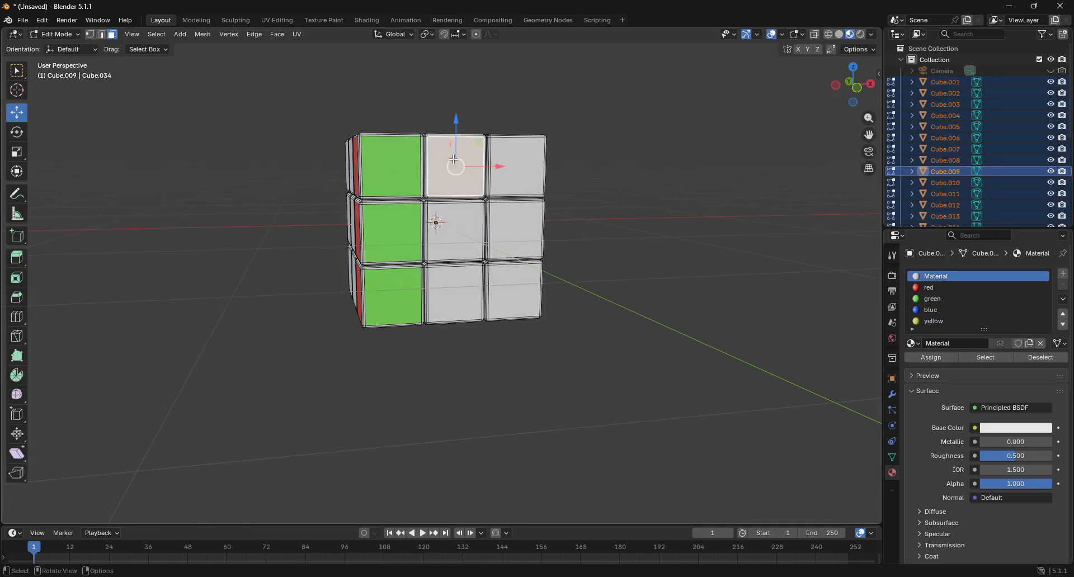
left_click(927, 299)
left_click(942, 357)
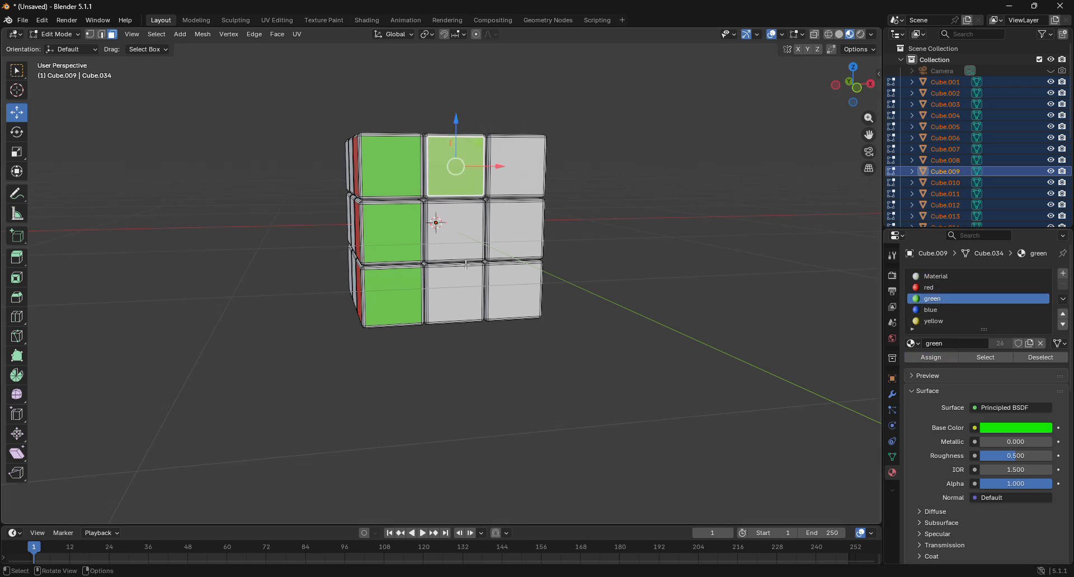
Step: Assign the green material to the centre face and the bottom middle face of the green side
left_click(464, 242)
left_click(928, 299)
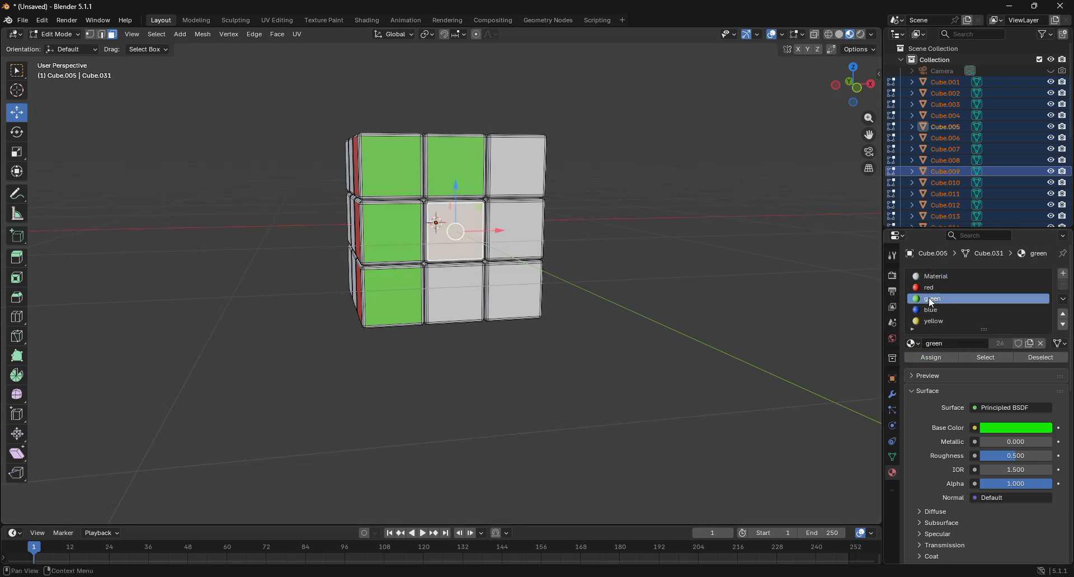
left_click(937, 356)
left_click(439, 293)
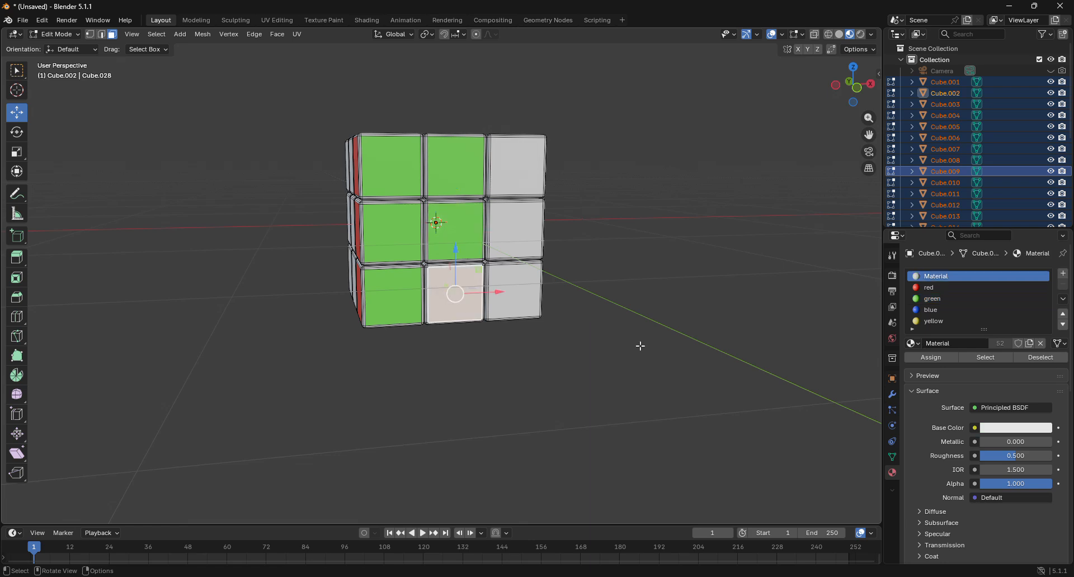
left_click(930, 298)
left_click(938, 359)
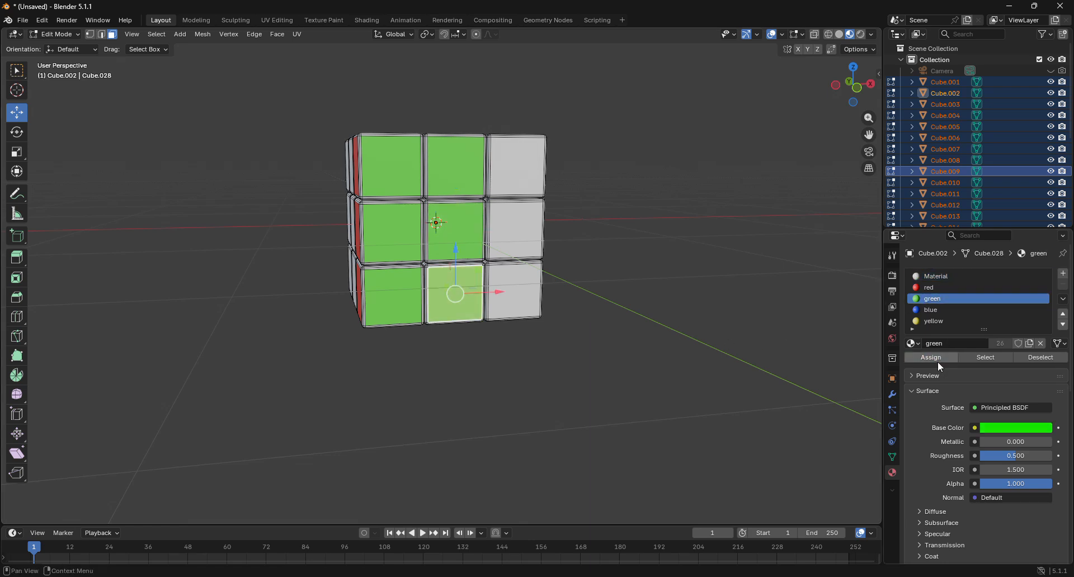
Step: Assign the green material to the three remaining blank faces in the last column of the green side
left_click(517, 166)
left_click(928, 299)
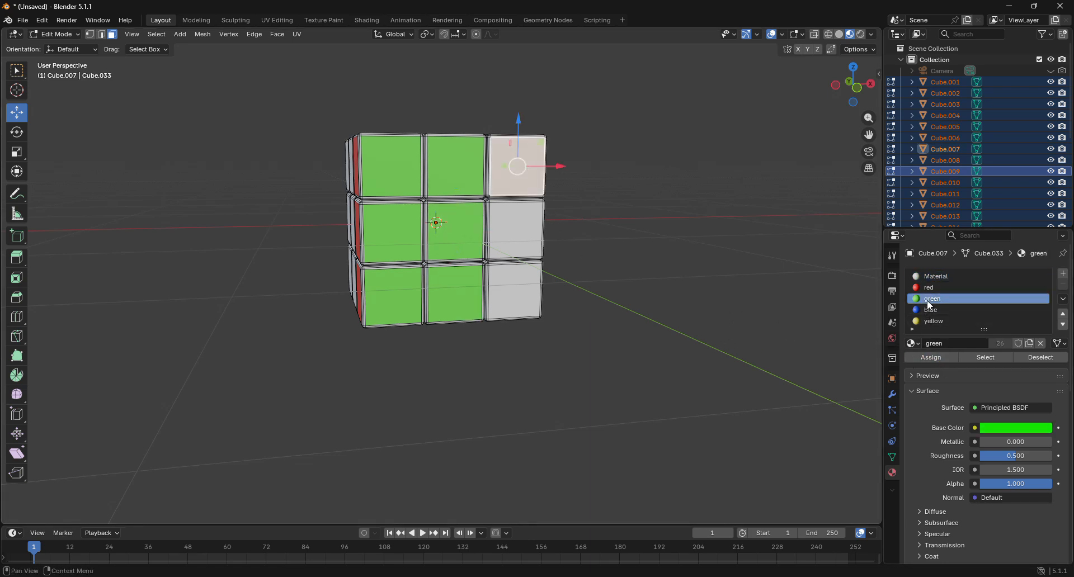
left_click(940, 357)
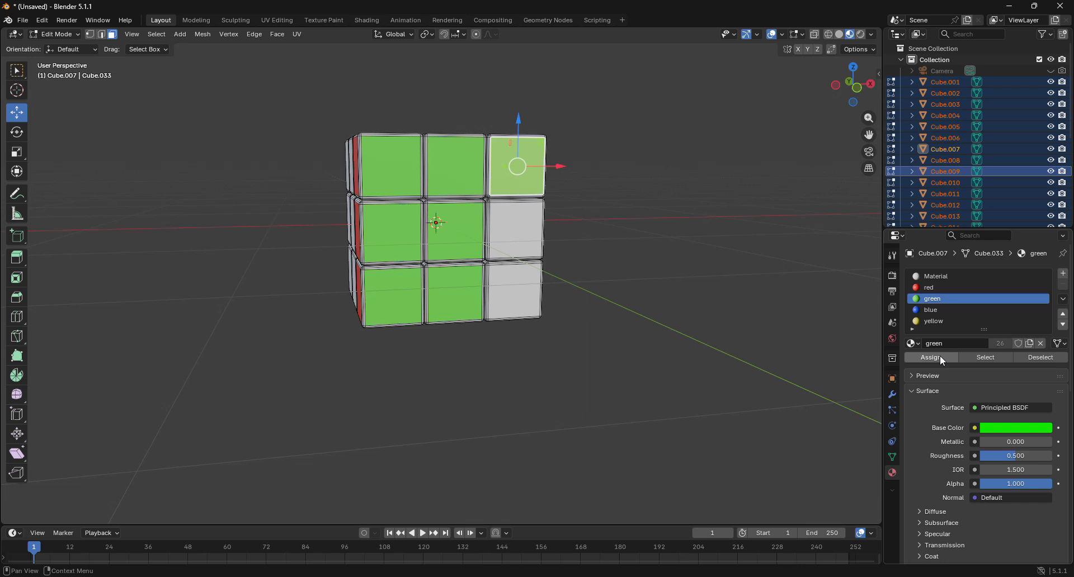
left_click(513, 229)
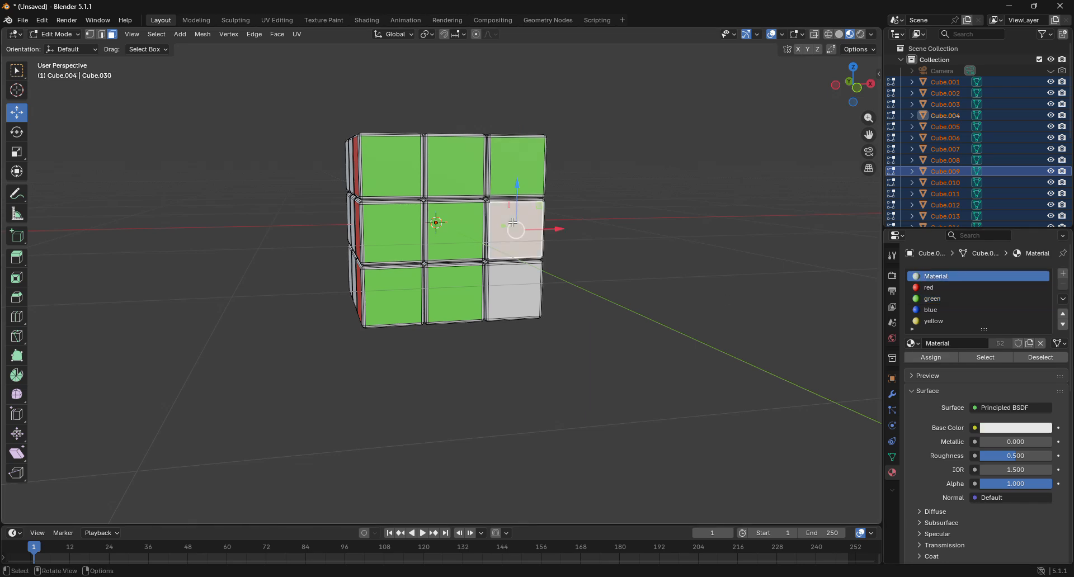
left_click(932, 300)
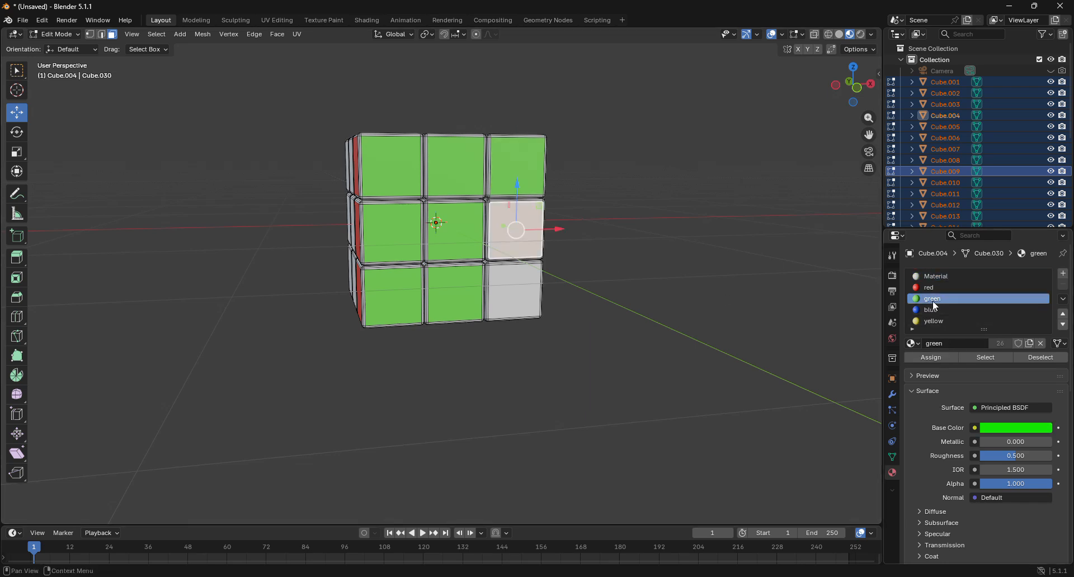
left_click(936, 359)
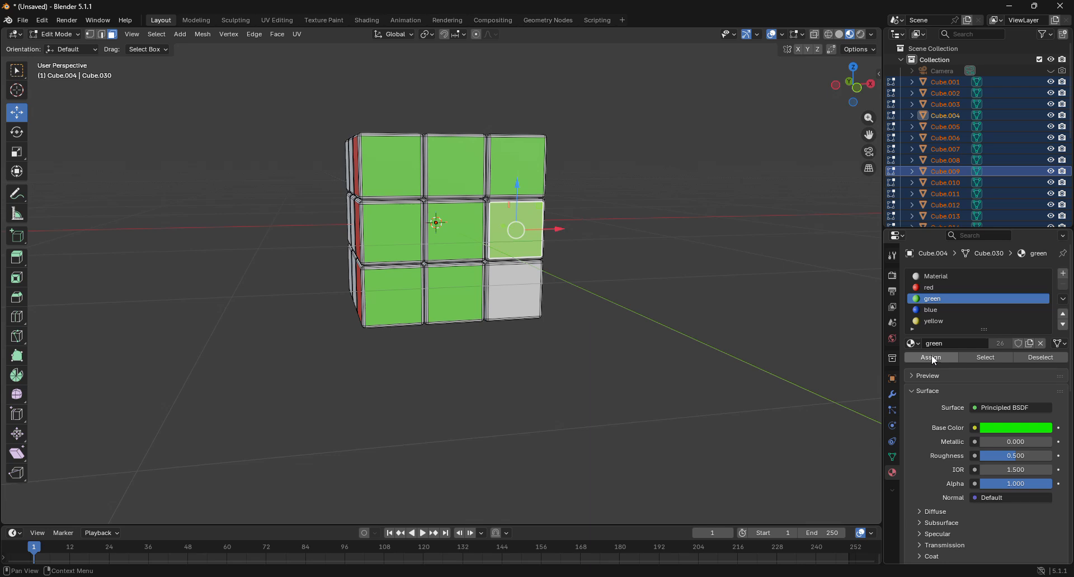
left_click(515, 291)
left_click(922, 301)
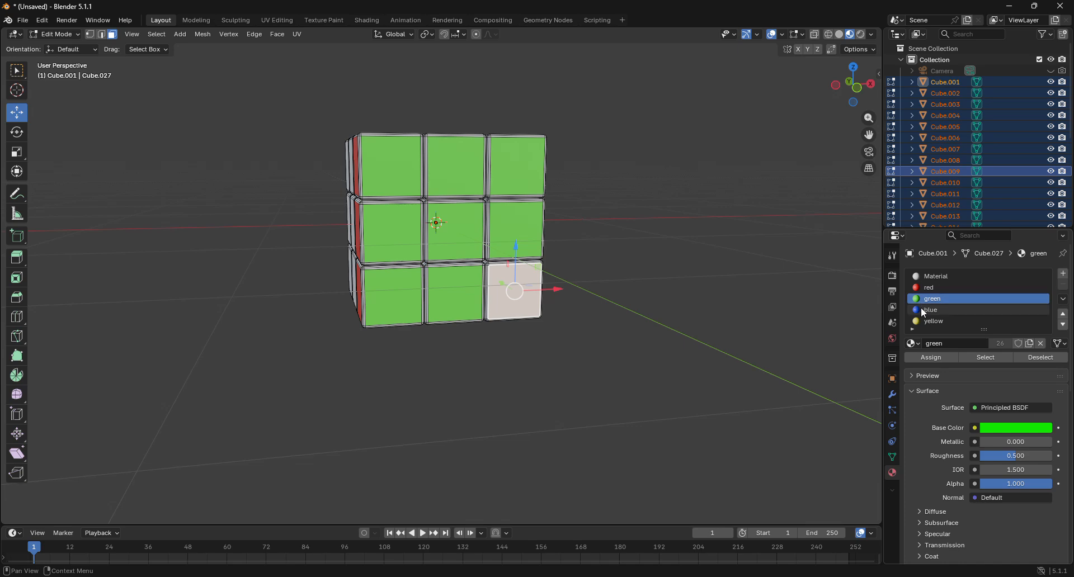
left_click(928, 357)
Step: Add a new material with base color #E79400 and assign it to the blank side's top corner face next to the green side
mouse_move(847, 84)
left_mouse_down()
mouse_move(833, 117)
mouse_move(802, 124)
mouse_move(674, 103)
mouse_move(691, 34)
mouse_move(747, 95)
mouse_move(833, 102)
mouse_move(850, 89)
left_mouse_up()
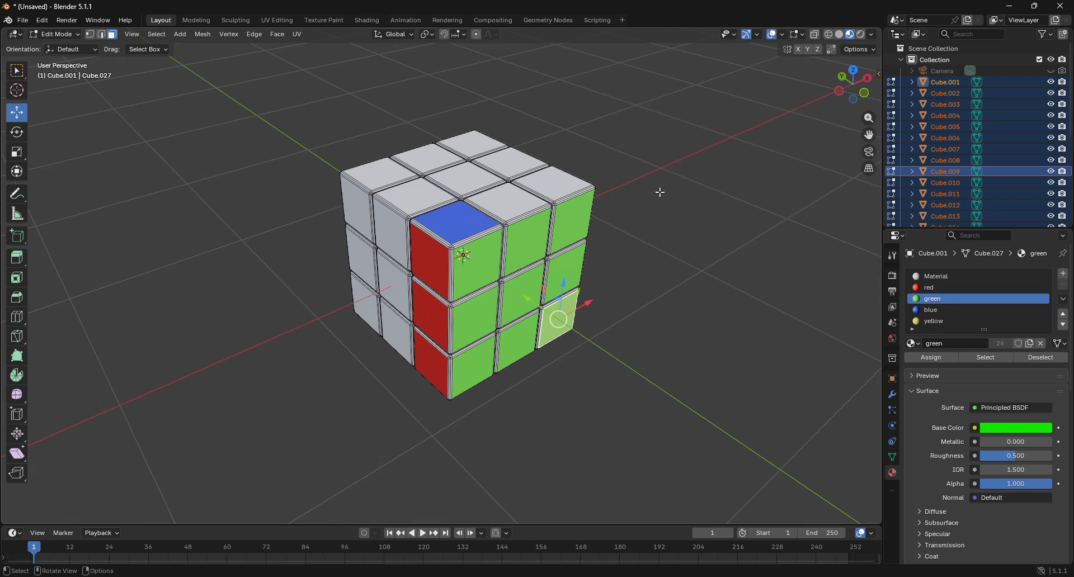
left_click_drag(850, 90, 585, 134)
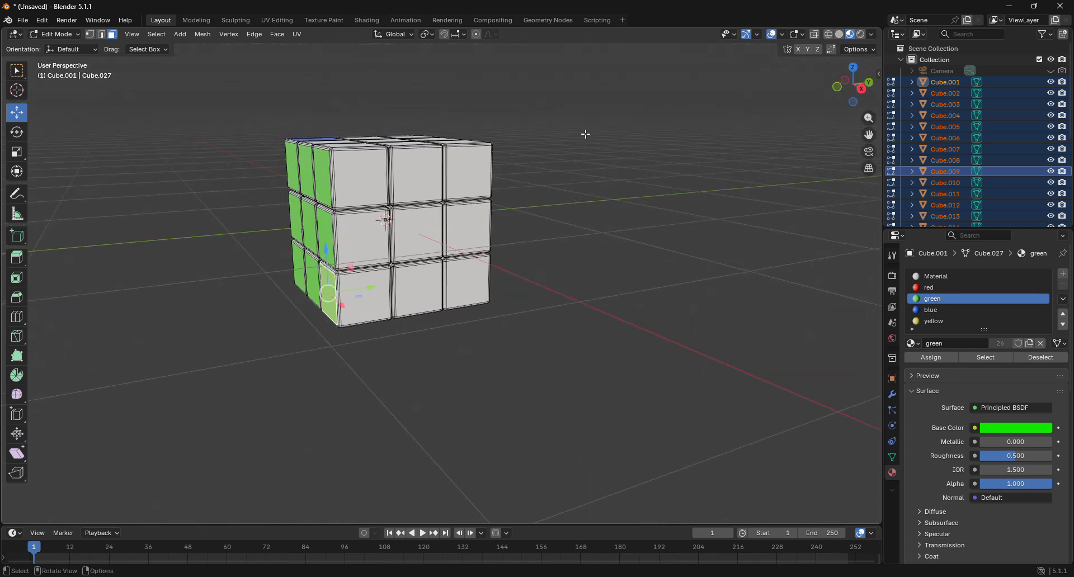
left_click(381, 177)
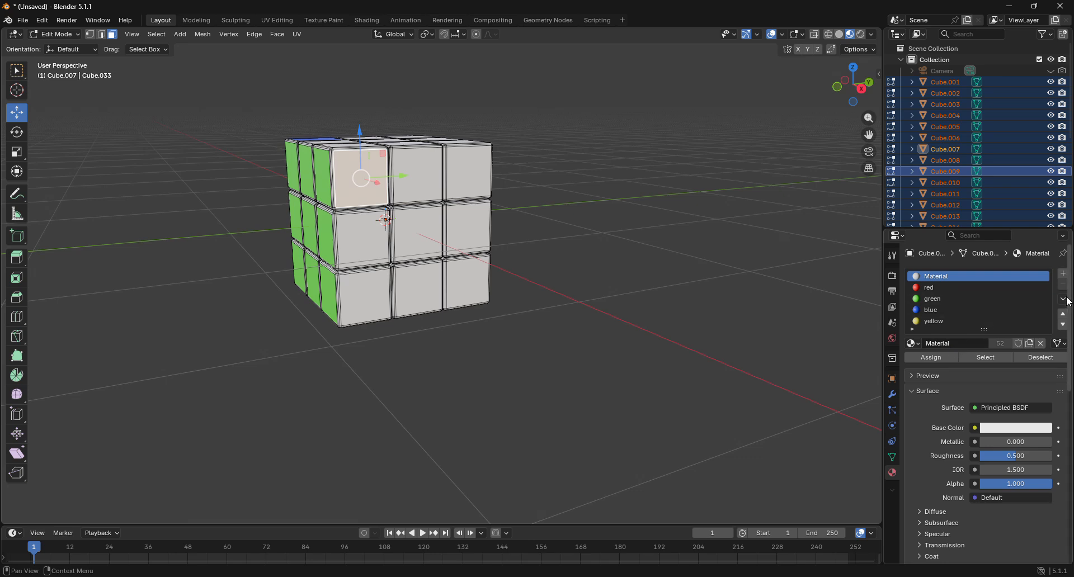
left_click(1064, 273)
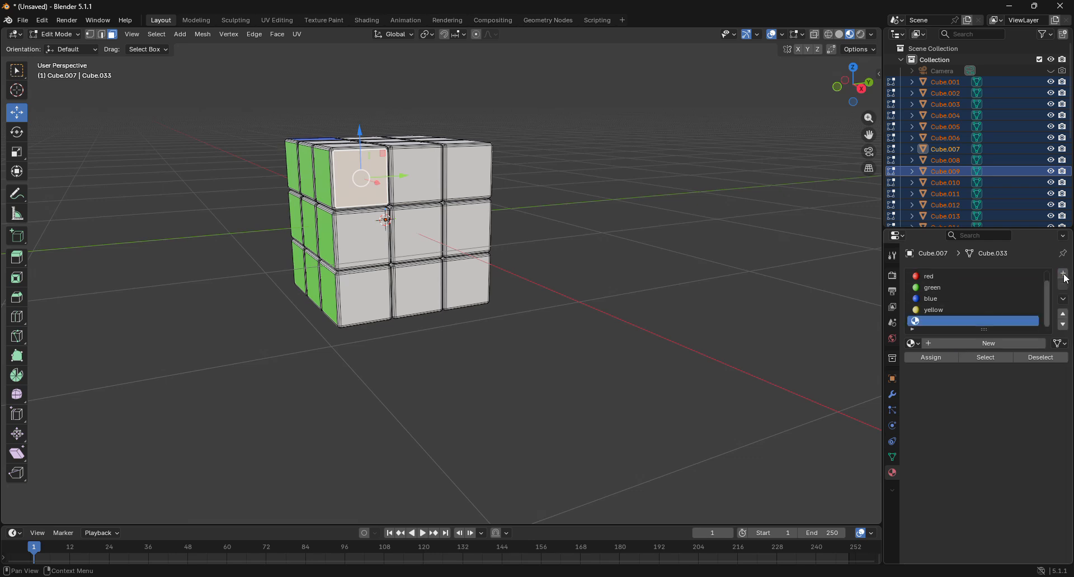
left_click(945, 343)
left_click(1007, 429)
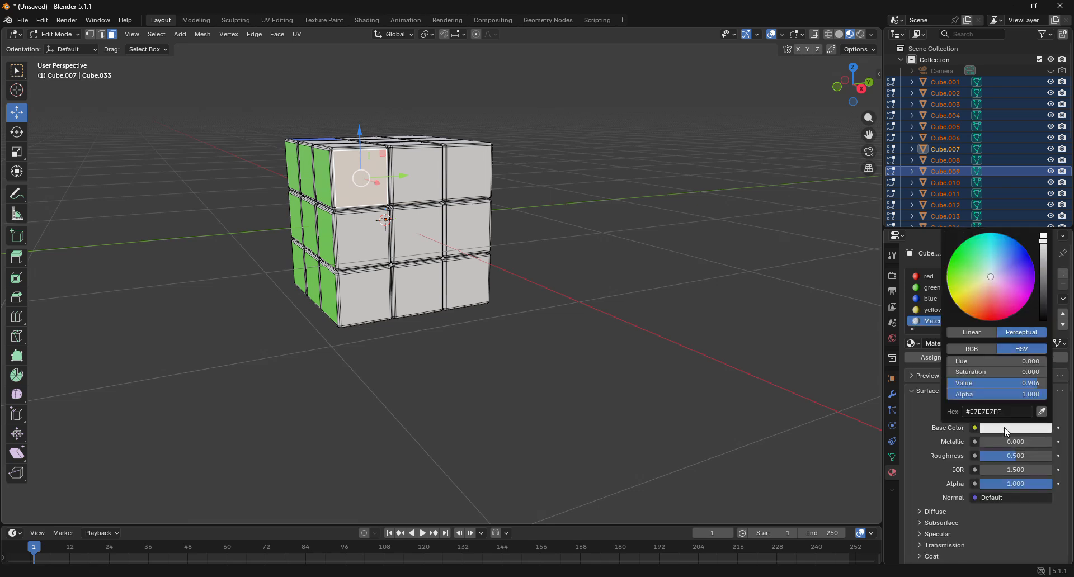
left_click(973, 307)
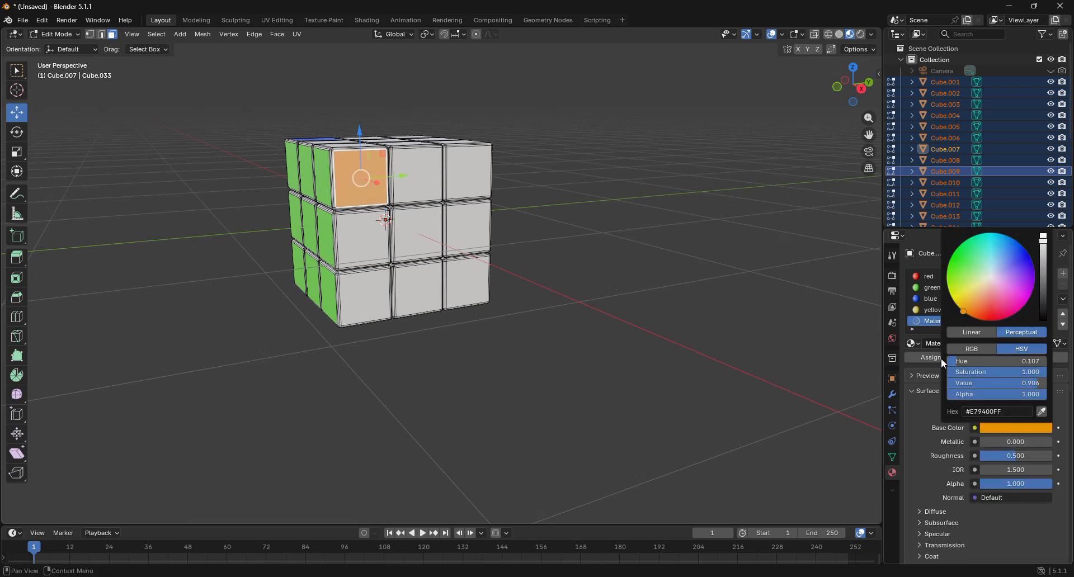
Step: Rename the new material as orange
double_click(934, 322)
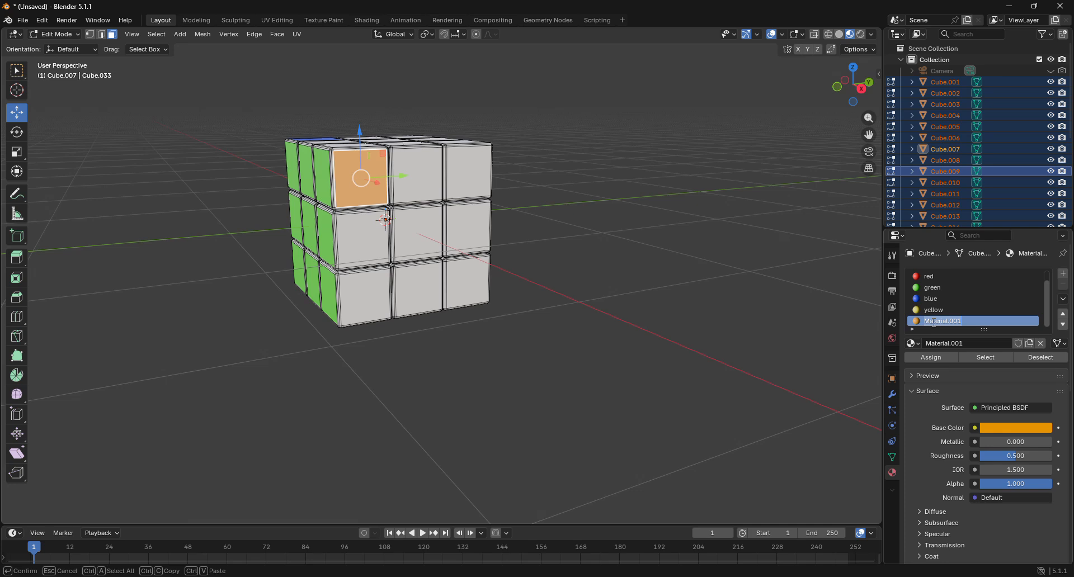
type("orange")
key("Return")
Step: Enlarge the material slot list, then return to Object Mode and deselect all the cubes
left_click(428, 176)
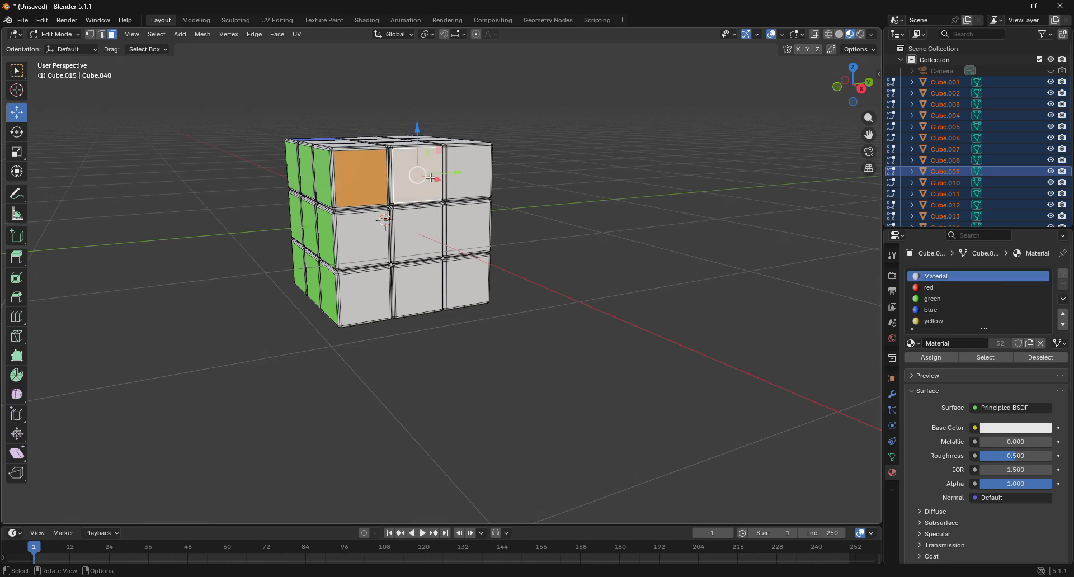
left_click_drag(968, 334, 973, 390)
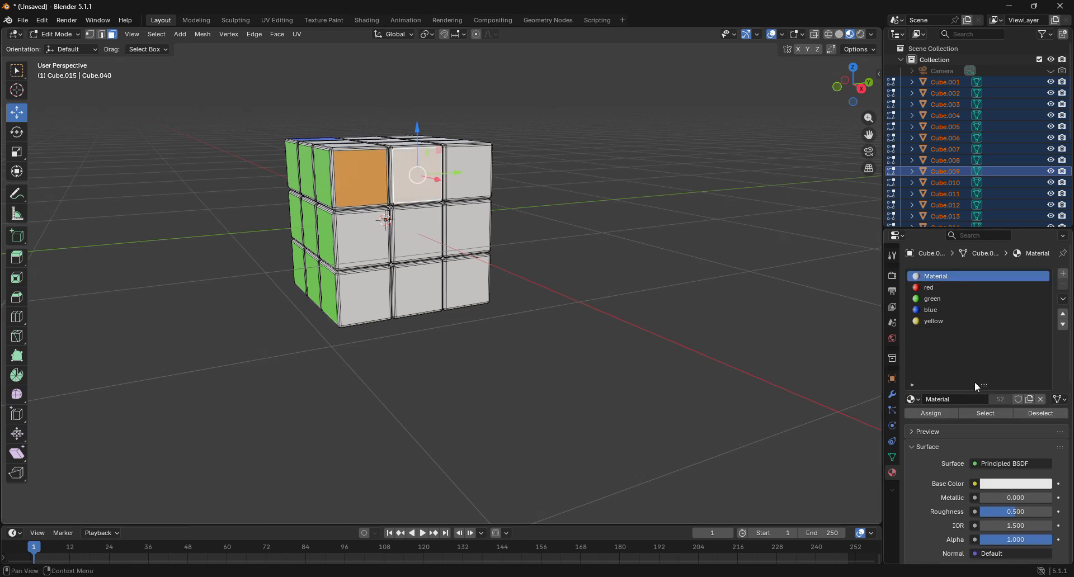
left_click(55, 34)
left_click(59, 45)
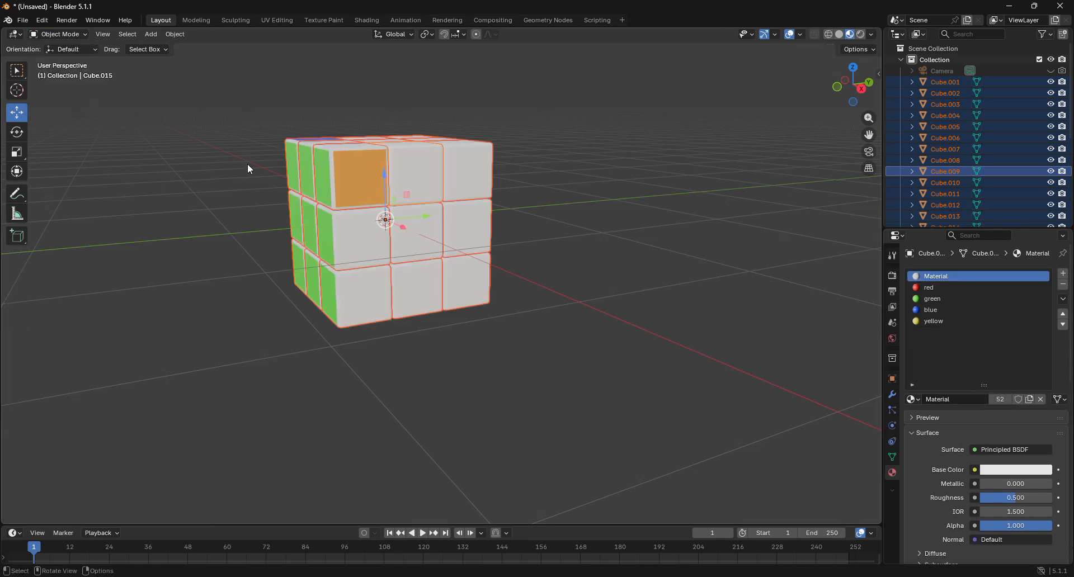
left_click(659, 267)
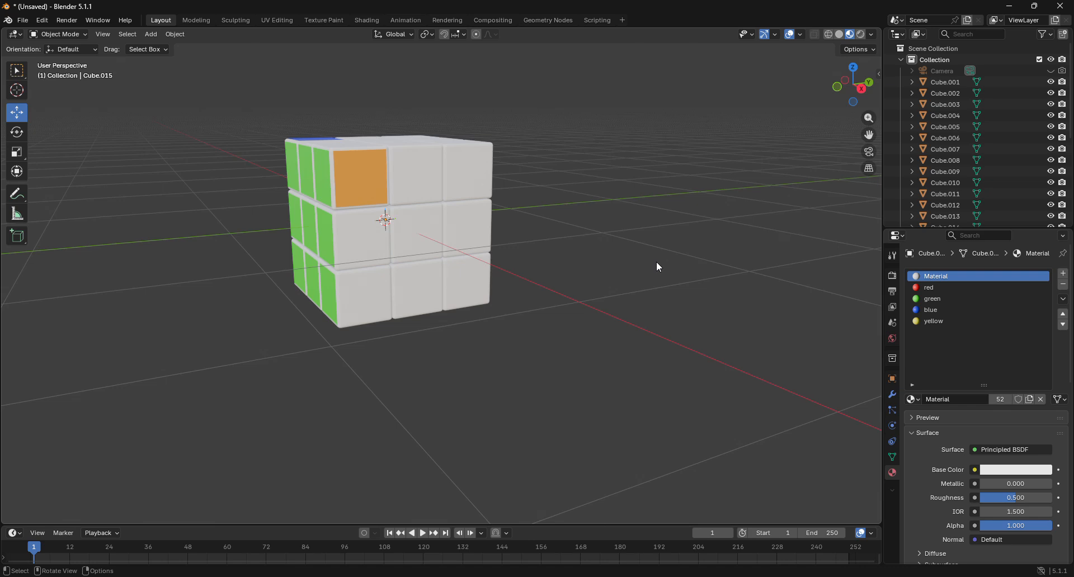
Step: Join all the cubes into one object, with the corner cube that has the orange face as the active object
left_click_drag(852, 85, 898, 112)
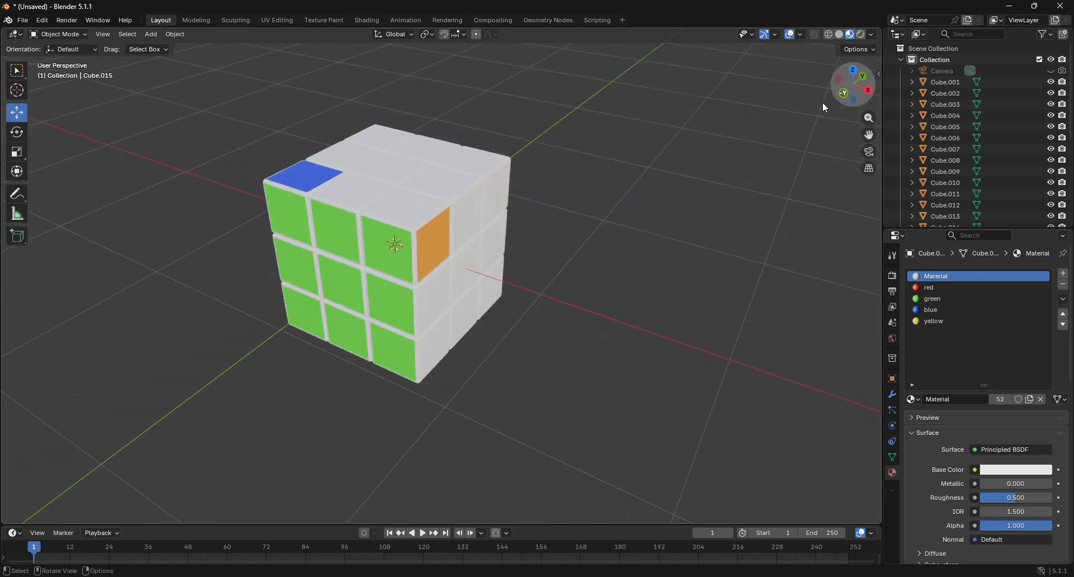
key("a")
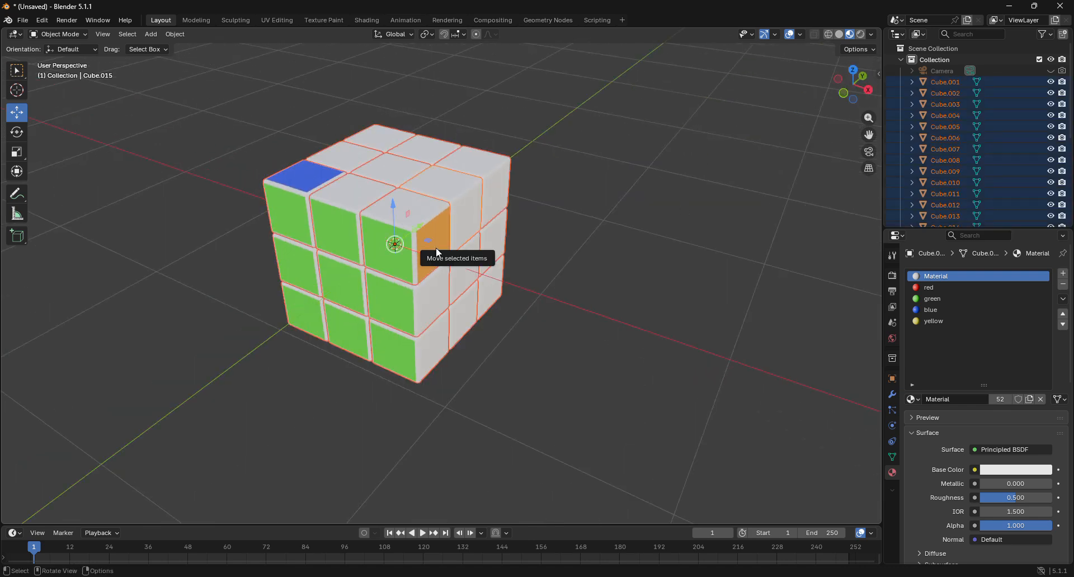
left_click(420, 217, "shift")
right_click(421, 216)
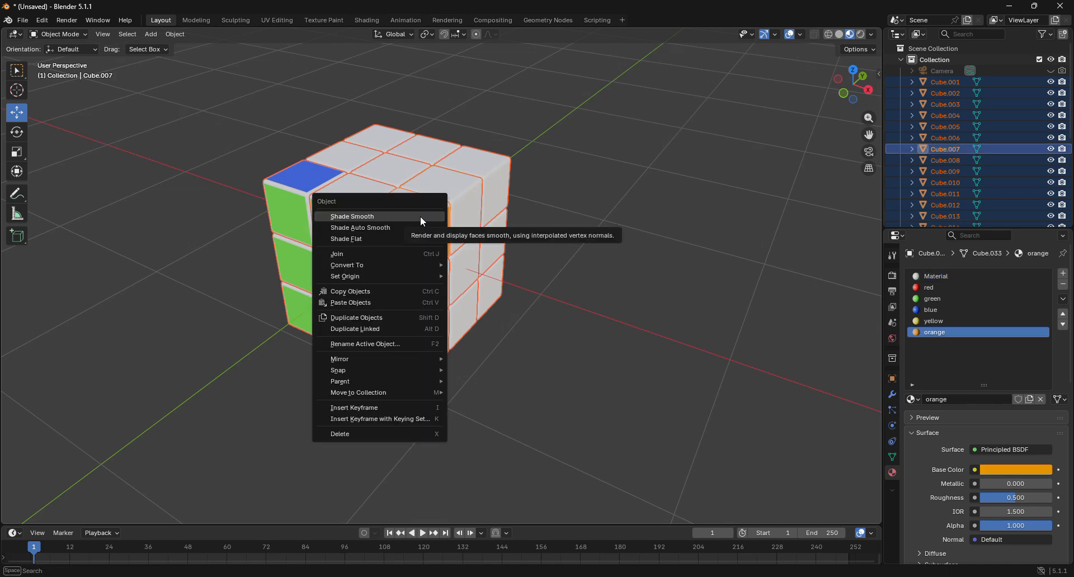
mouse_move(362, 393)
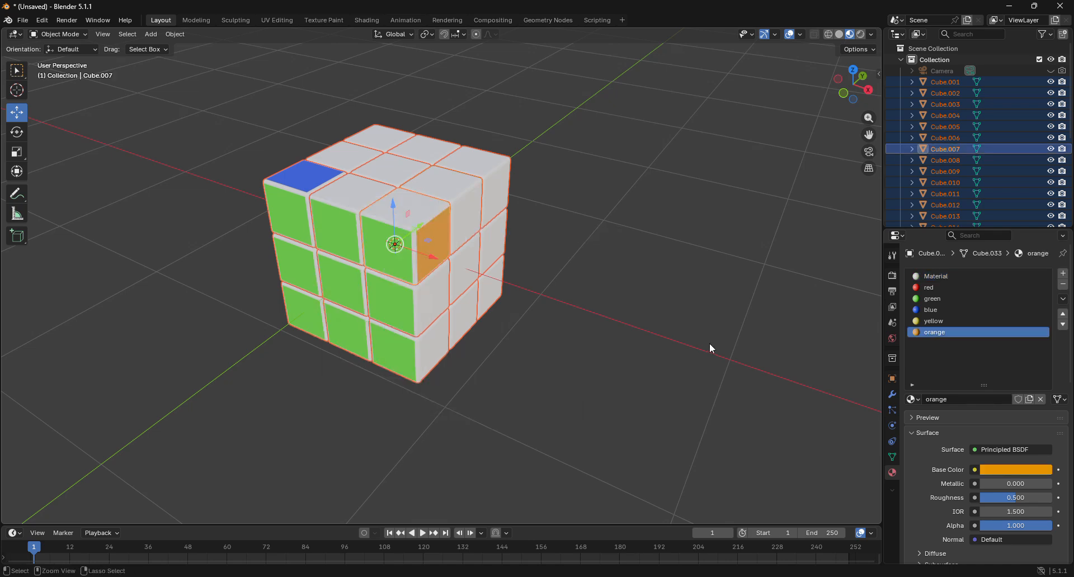
key("ctrl+j")
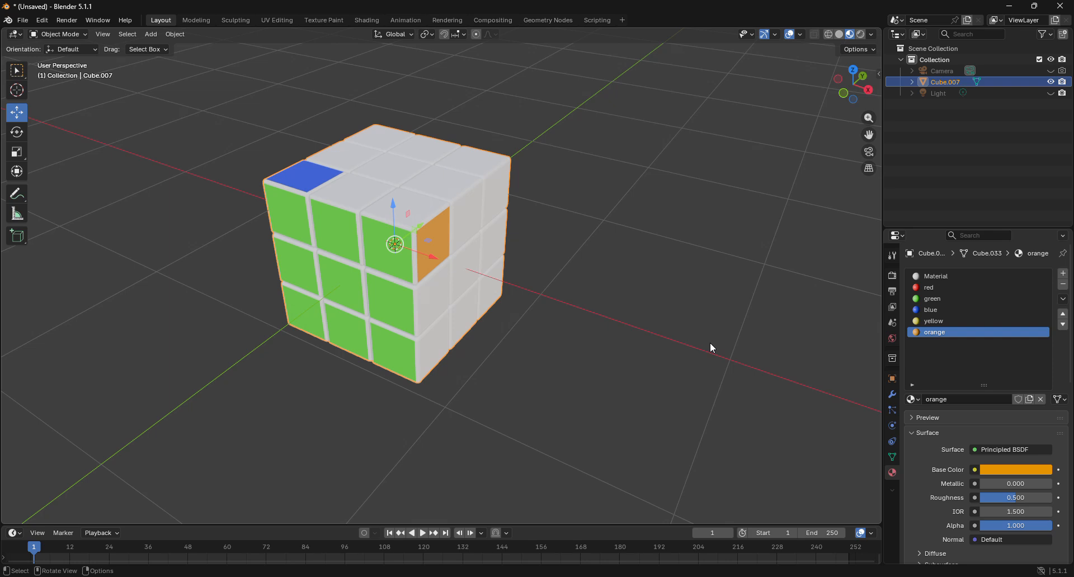
Step: Separate the joined mesh into individual cubes by loose parts and return to Object Mode
left_click(705, 329)
left_click(66, 35)
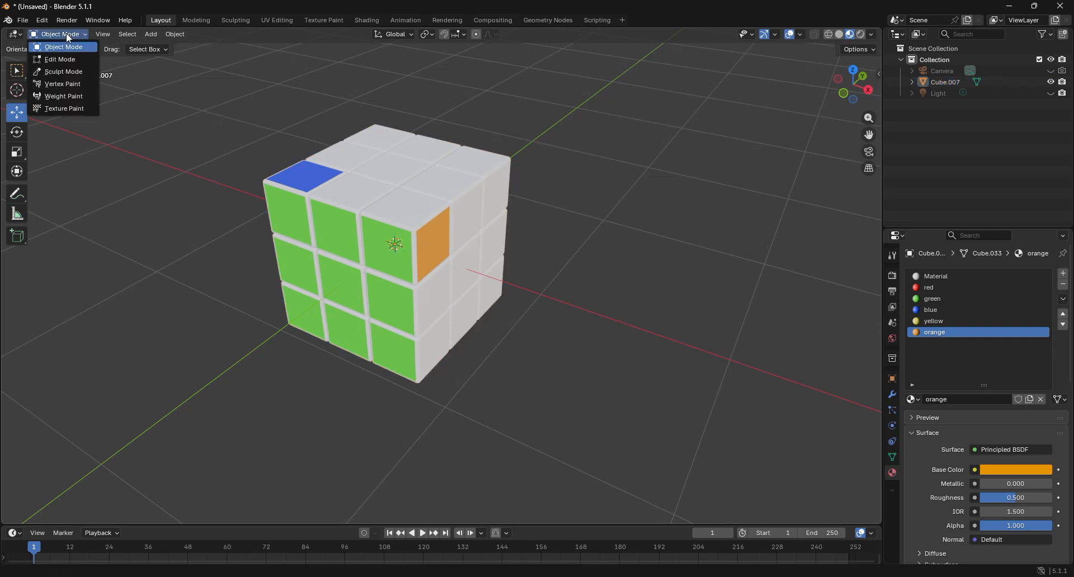
left_click(61, 60)
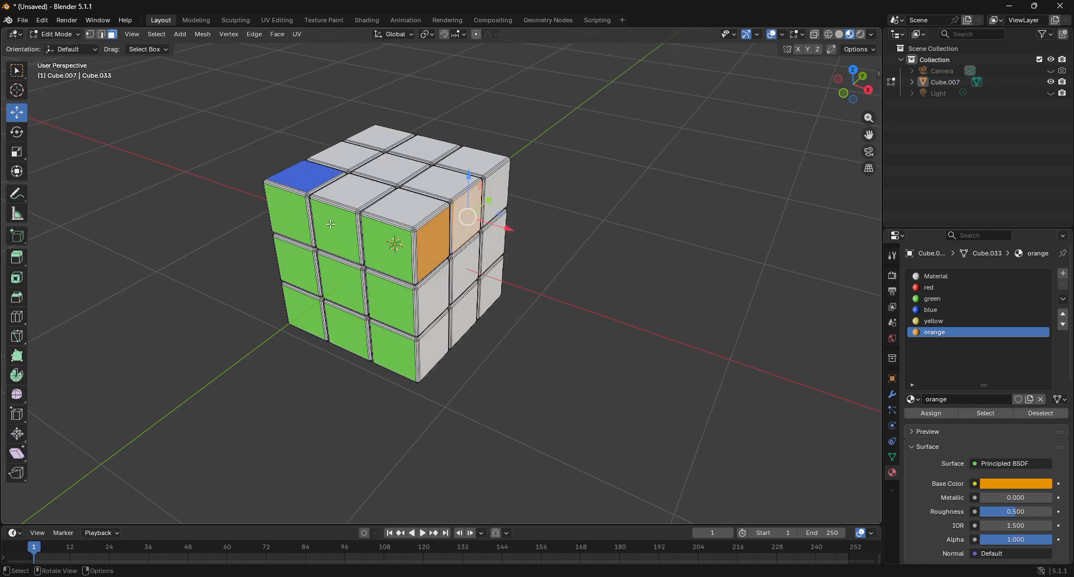
key("a")
key("ctrl+f")
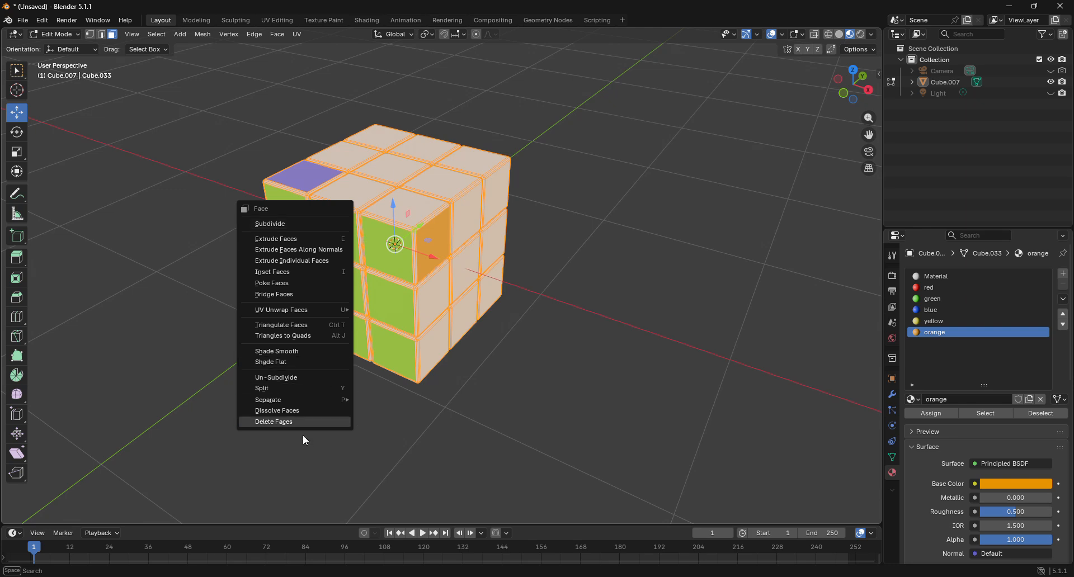
mouse_move(276, 401)
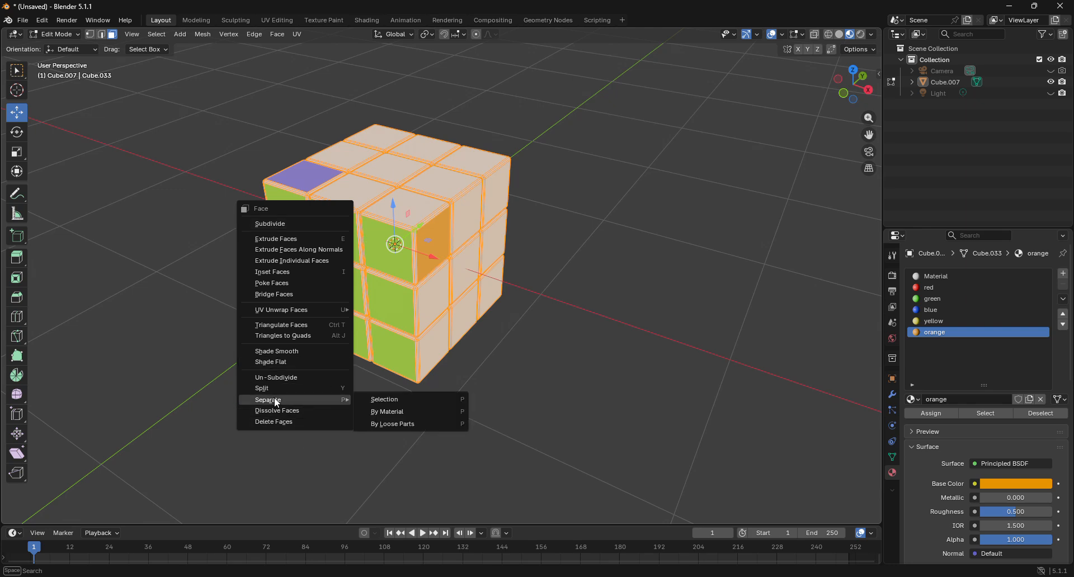
left_click(400, 417)
left_click(56, 34)
left_click(56, 46)
left_click(505, 275)
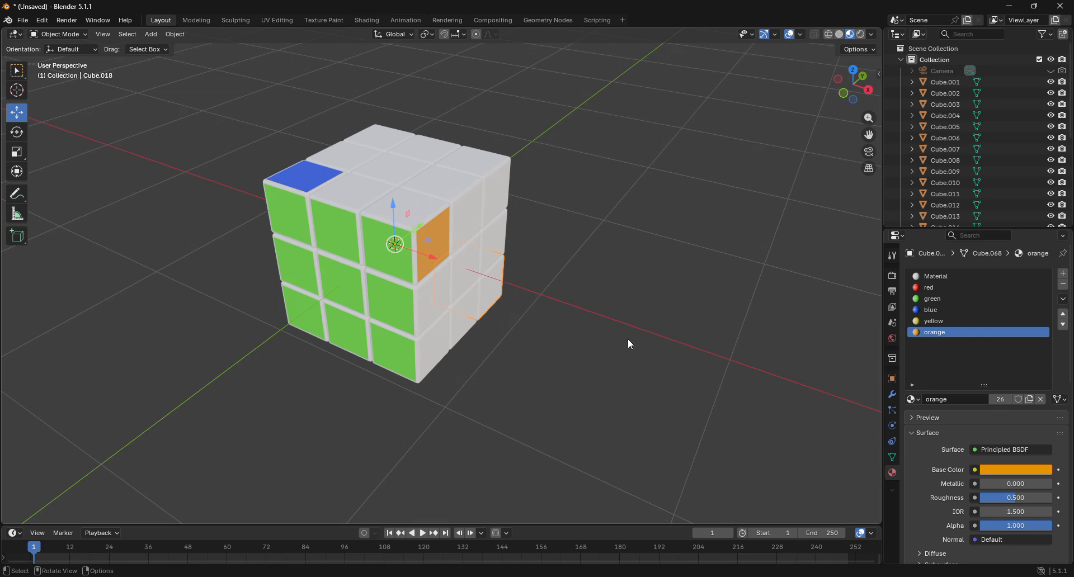
Step: Select all the cubes and switch them together into Edit Mode
key("a")
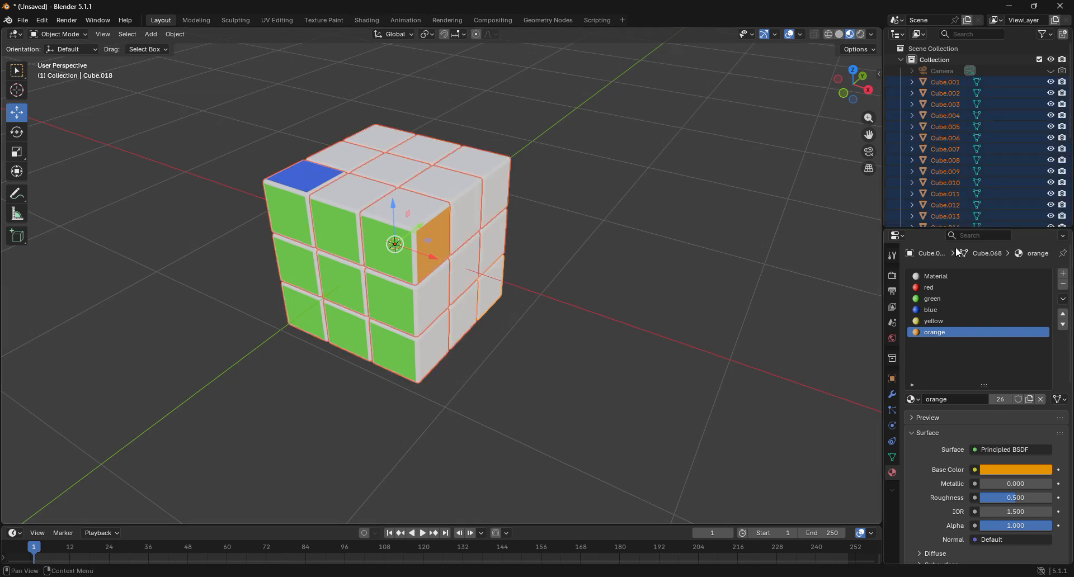
left_click_drag(941, 231, 942, 451)
left_click(62, 34)
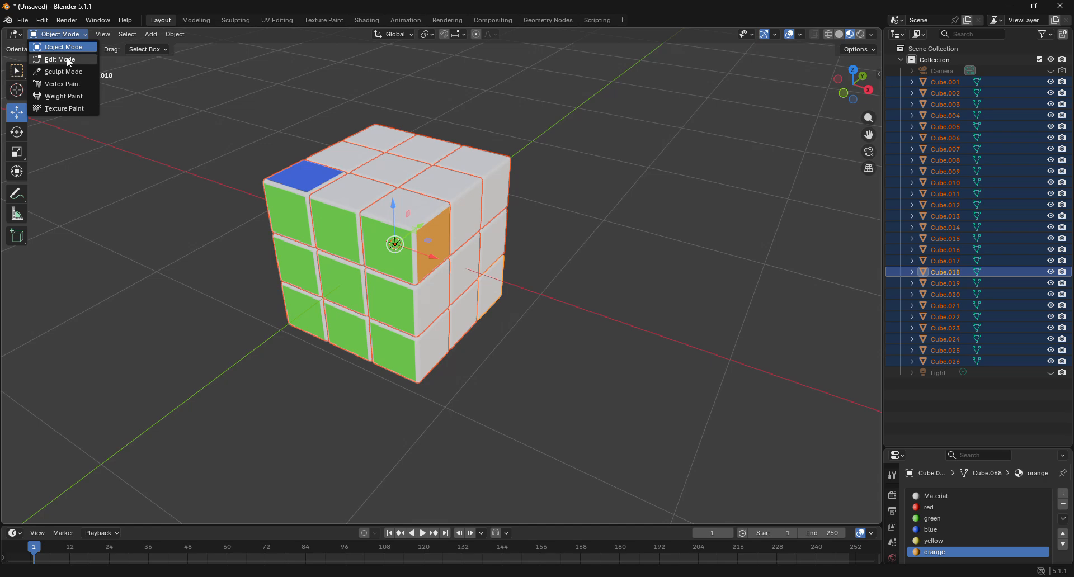
left_click(66, 59)
Step: Assign the orange material to the two uncoloured faces directly below the orange corner face on the cube's +X side
left_click_drag(857, 103, 883, 112)
left_click_drag(947, 446, 931, 282)
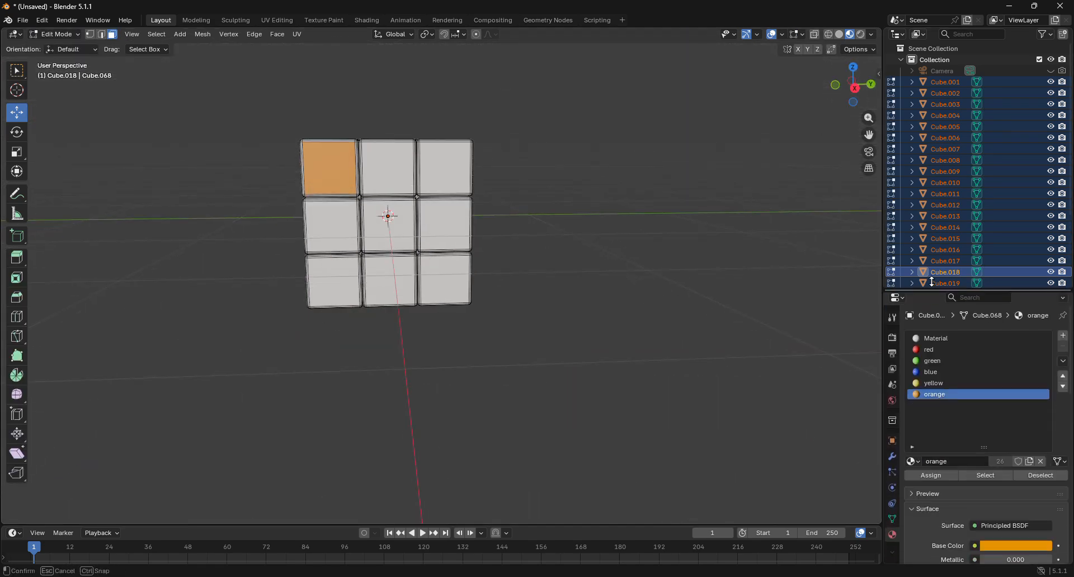
left_click(333, 226)
left_click(910, 386)
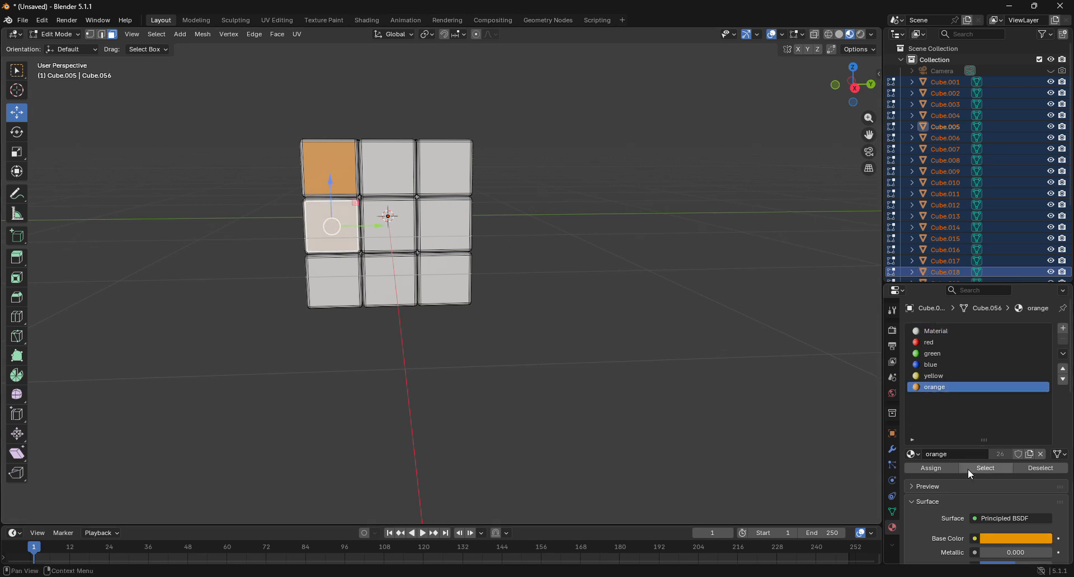
left_click(941, 469)
left_click(339, 282)
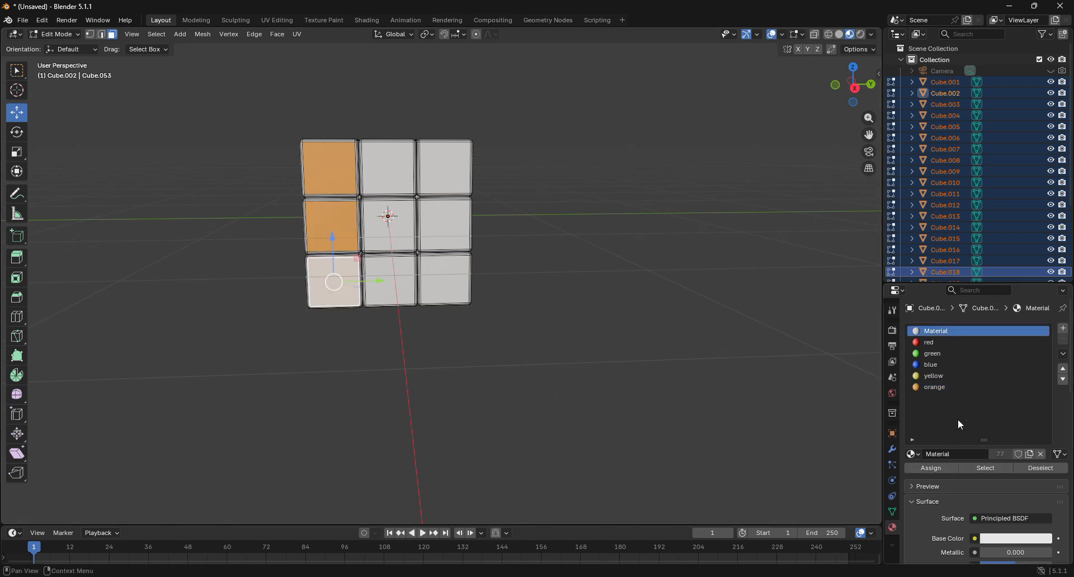
left_click(936, 388)
left_click(937, 470)
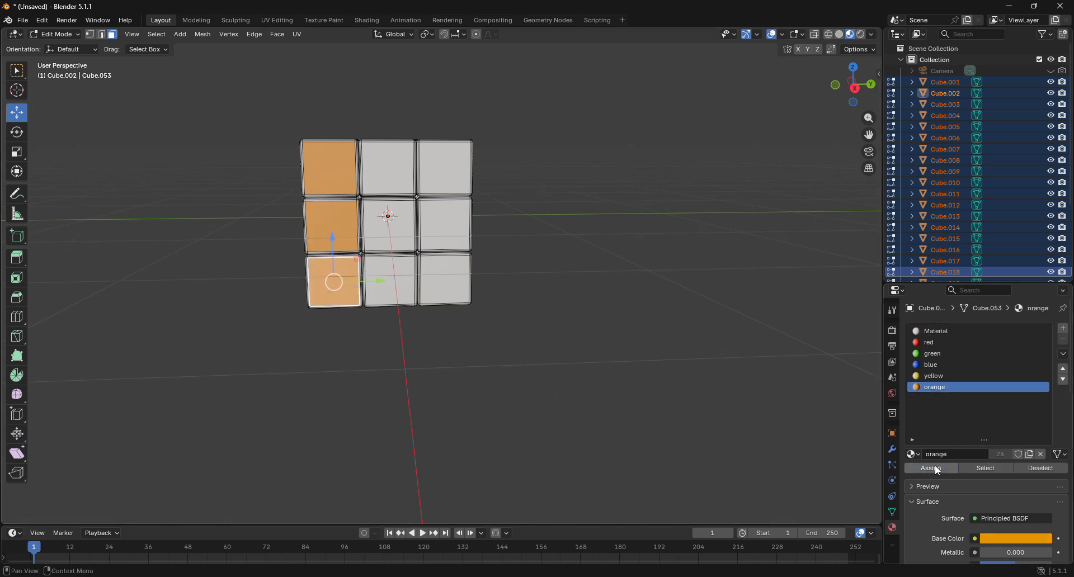
Step: Assign the orange material to the three faces in the middle column of the +X side
left_click(371, 276)
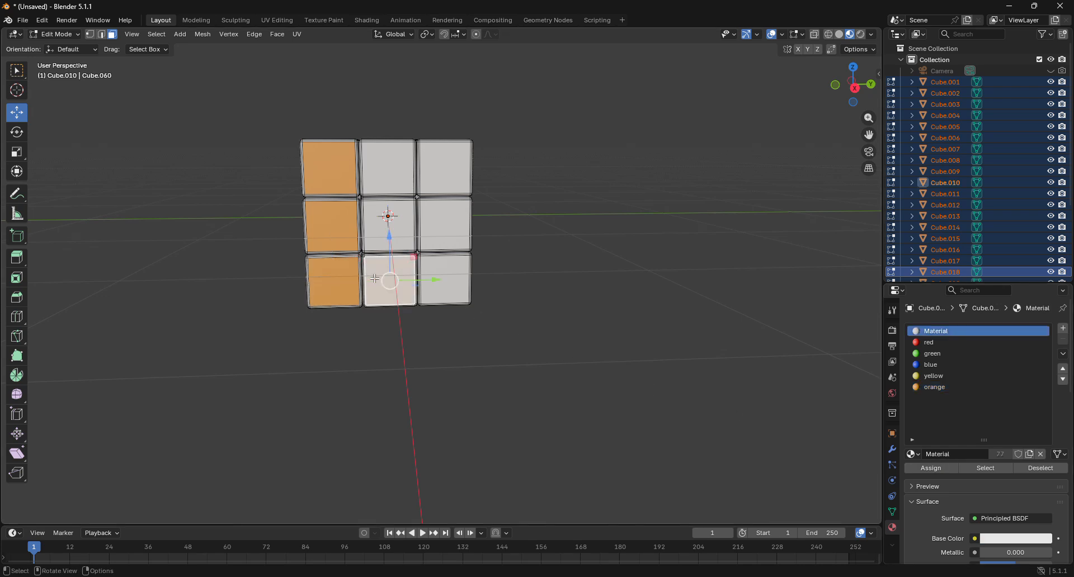
left_click(935, 387)
left_click(928, 470)
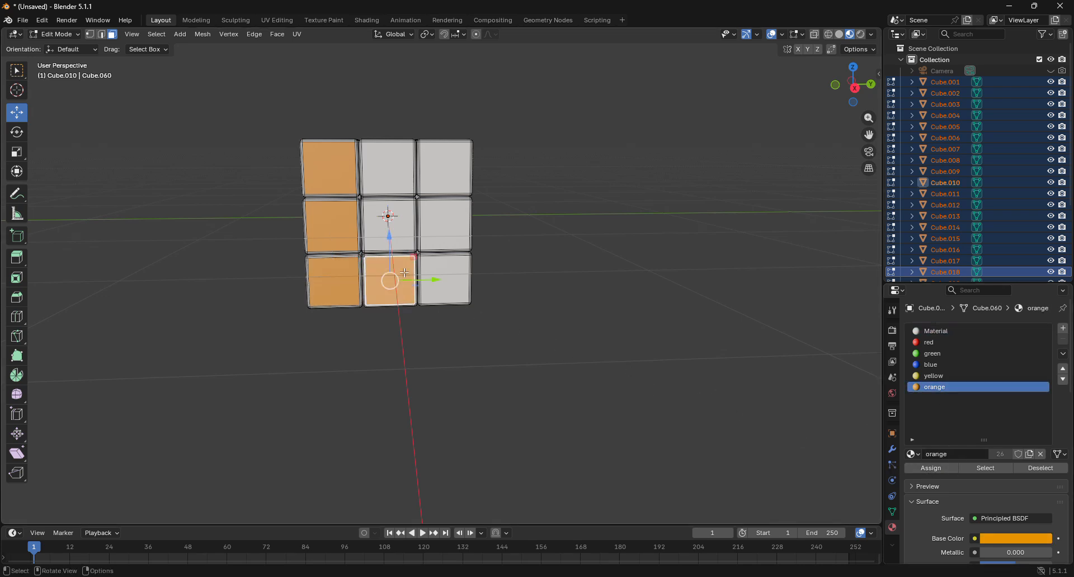
left_click(388, 227)
left_click(925, 387)
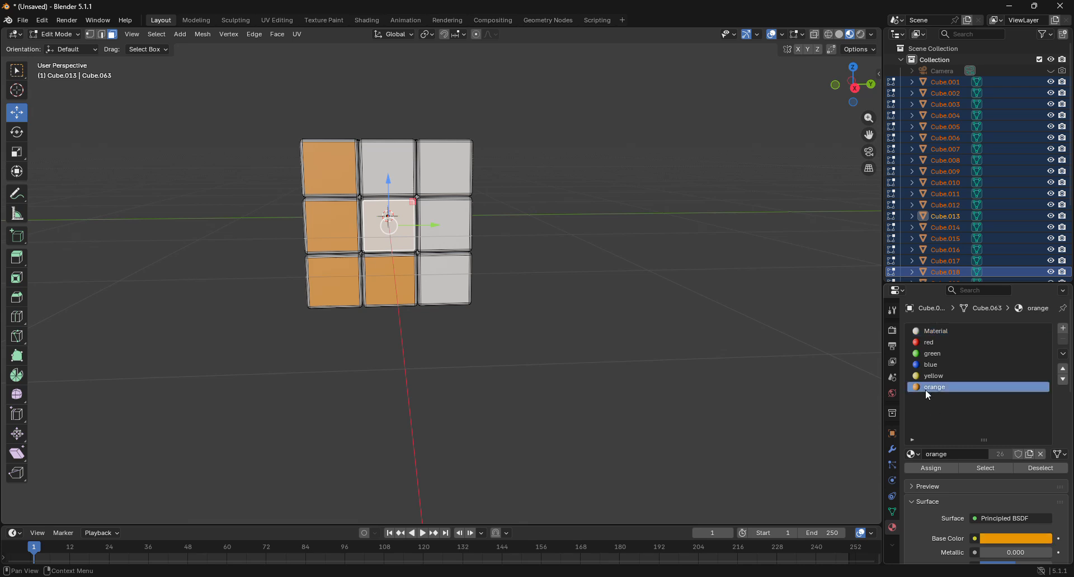
left_click(927, 469)
left_click(398, 178)
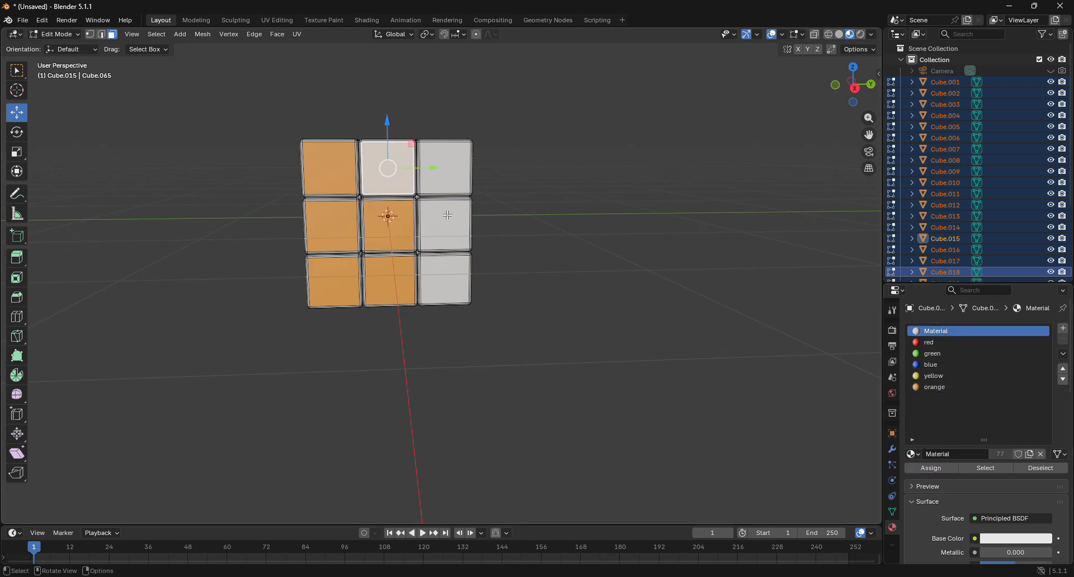
left_click(937, 387)
left_click(932, 469)
Step: Assign the orange material to the last three uncoloured faces on the +X side, in the column farthest from the green side
left_click(460, 285)
left_click(928, 387)
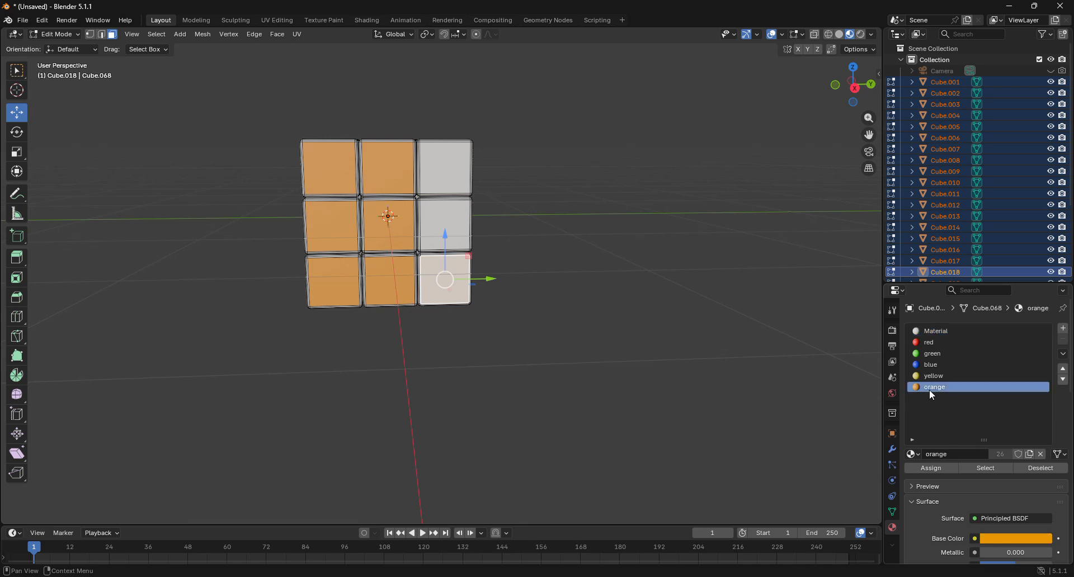
left_click(943, 468)
left_click(449, 236)
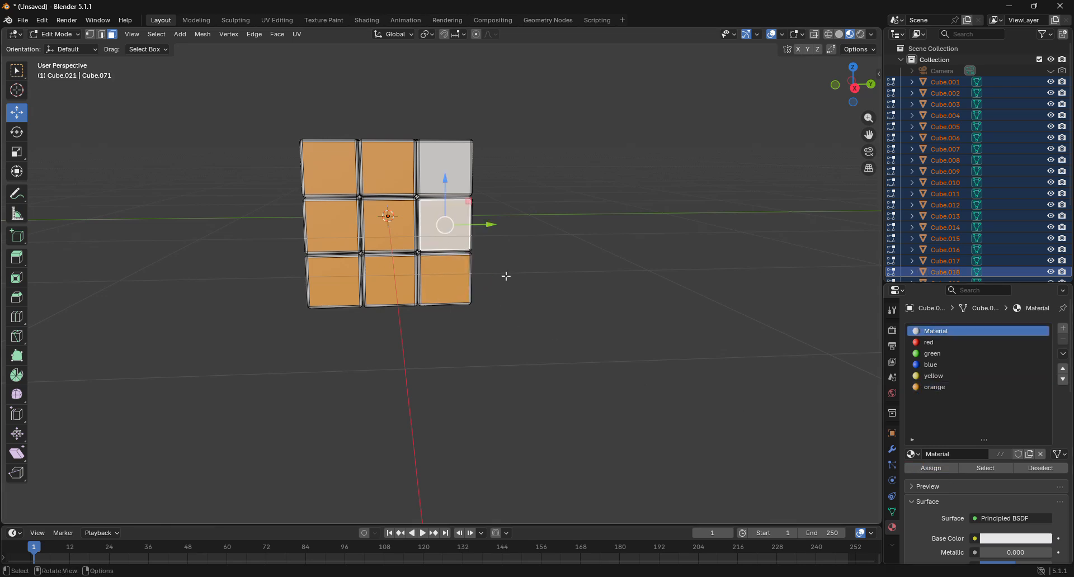
left_click(913, 386)
left_click(950, 467)
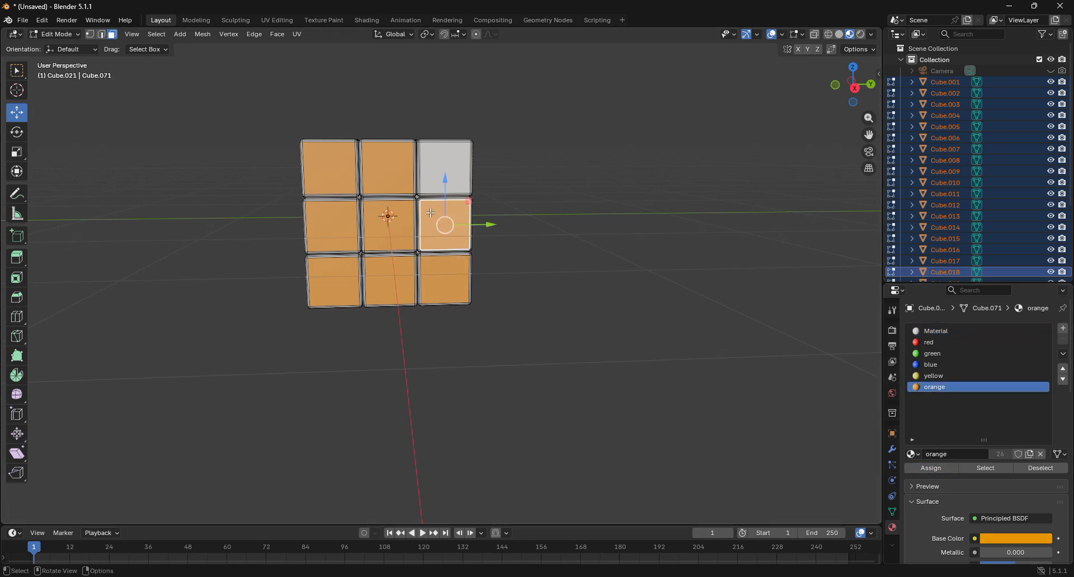
left_click(448, 179)
left_click(940, 388)
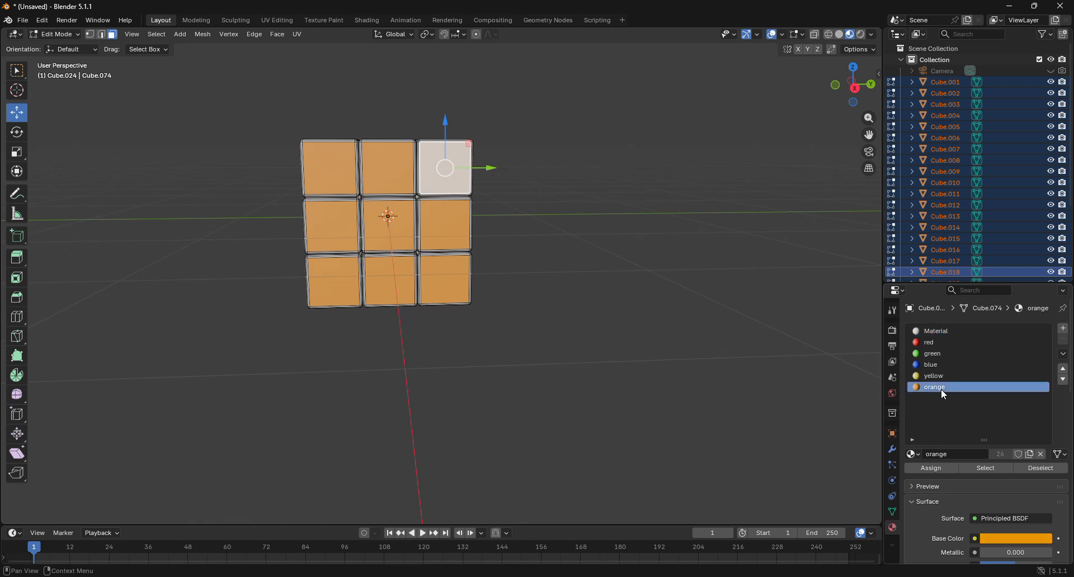
left_click(929, 469)
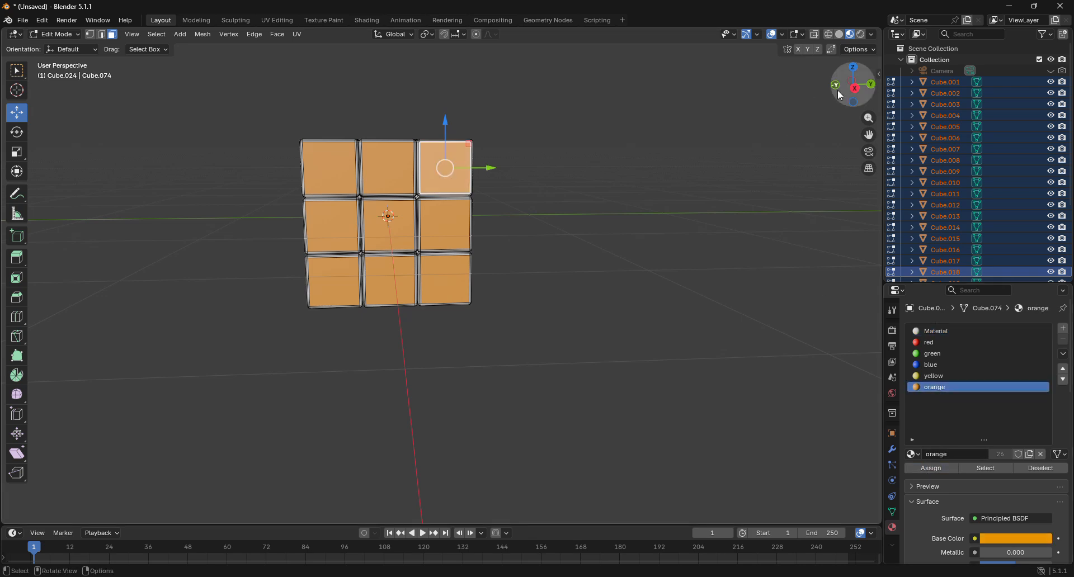
Step: Assign the blue material to the two uncoloured top faces in the row bordering the green side
left_click_drag(831, 93, 839, 134)
left_click(317, 203)
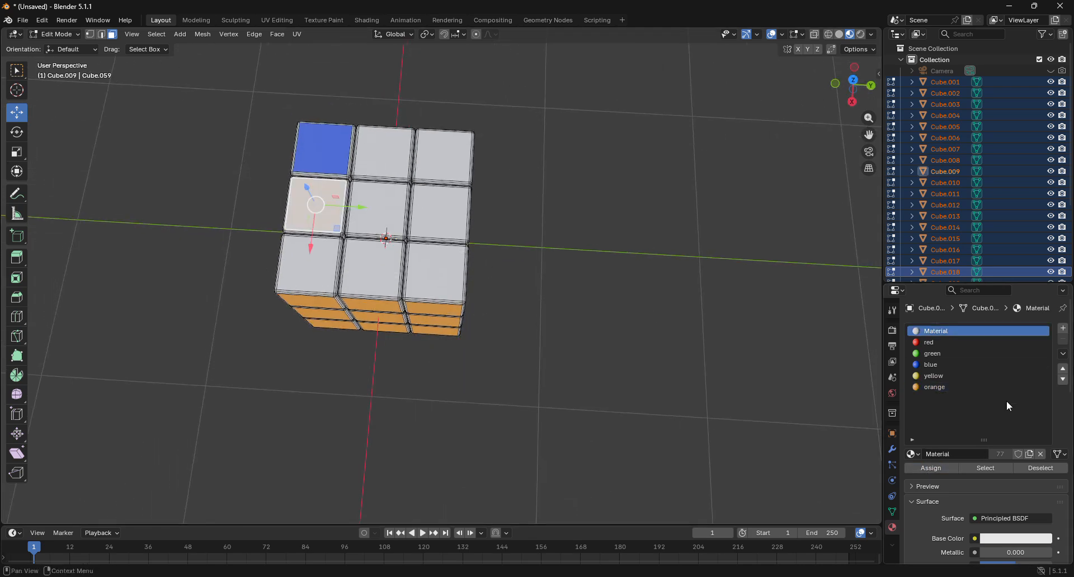
left_click(928, 365)
left_click(941, 469)
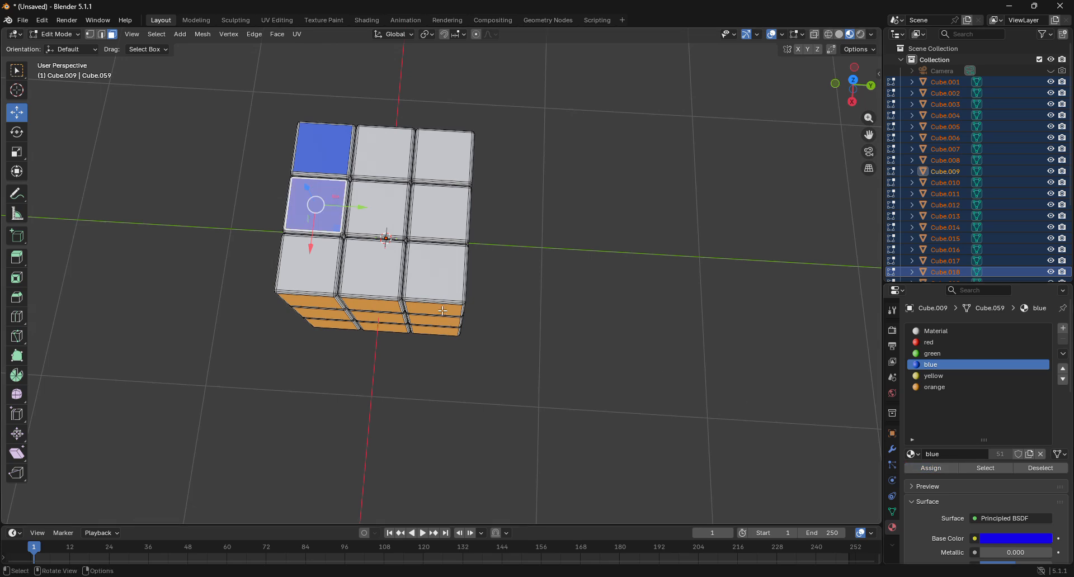
left_click(311, 263)
left_click(931, 364)
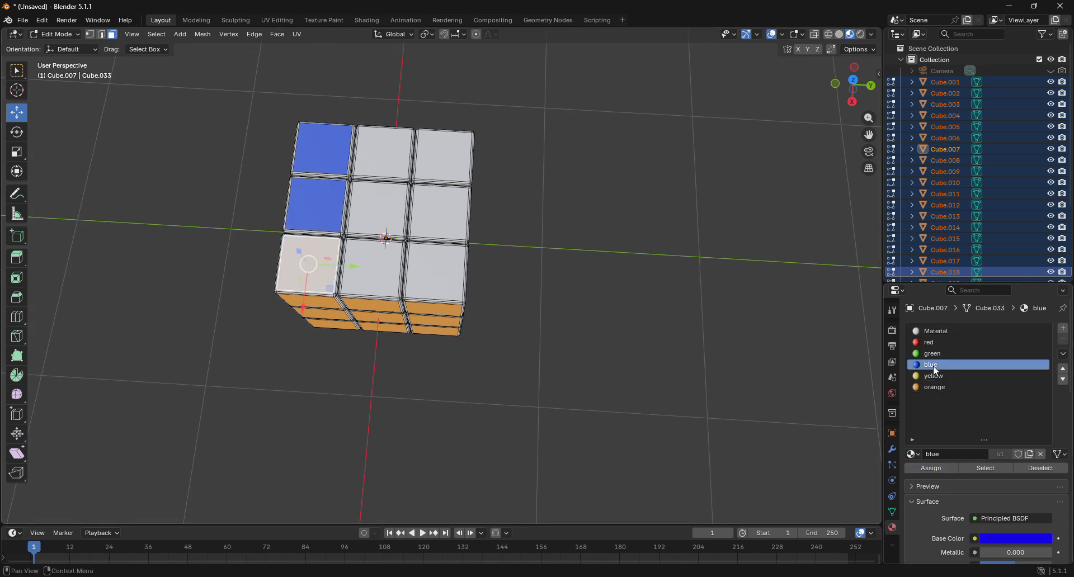
left_click(931, 469)
Step: Select the six remaining uncoloured top faces together and assign them the blue material
left_click(374, 272)
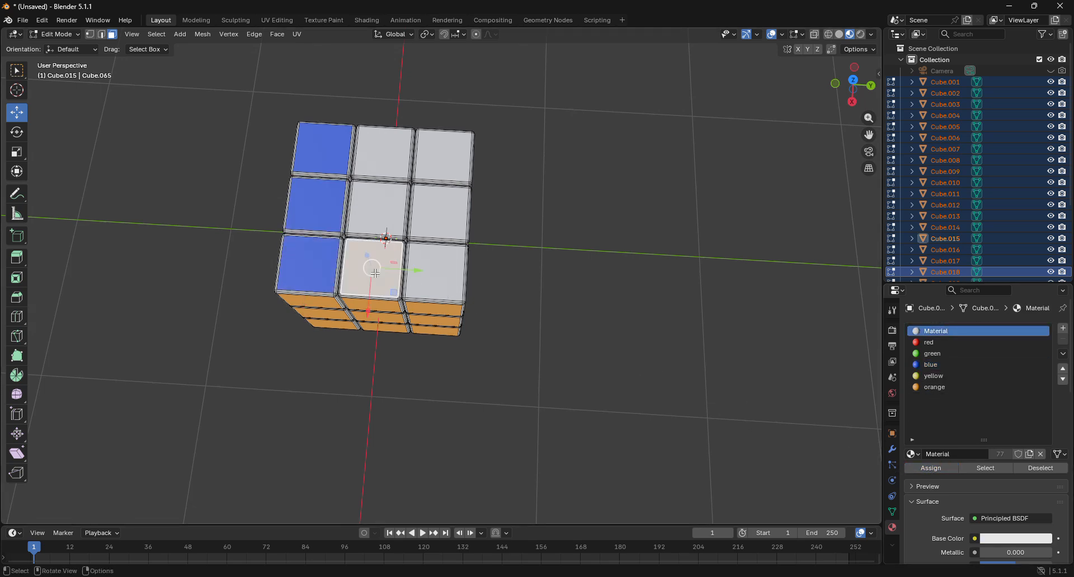
left_click(375, 205, "shift")
left_click(384, 151, "shift")
left_click(447, 157, "shift")
left_click(440, 214, "shift")
left_click(440, 261, "shift")
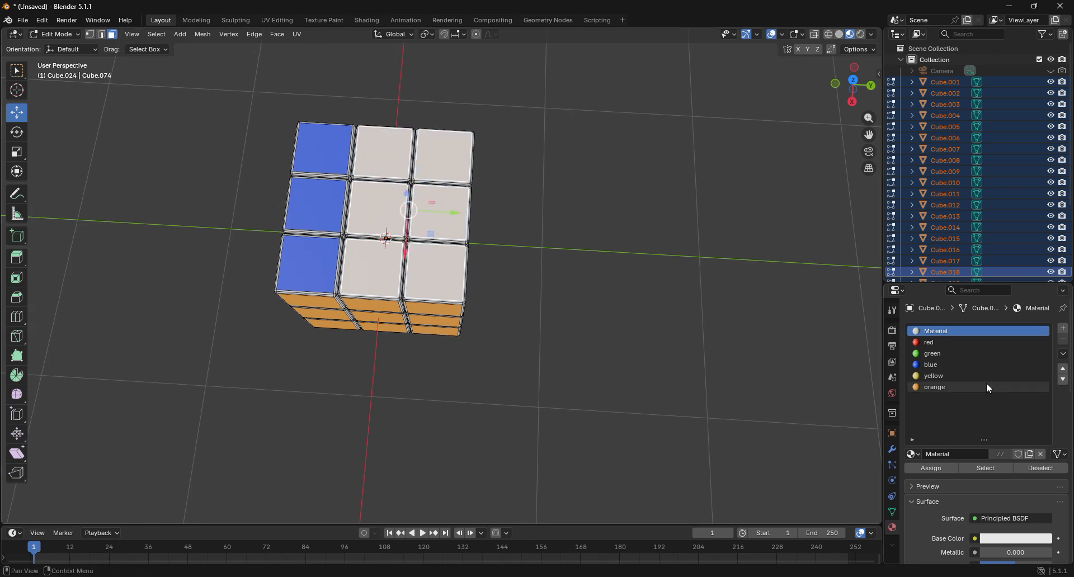
left_click(941, 364)
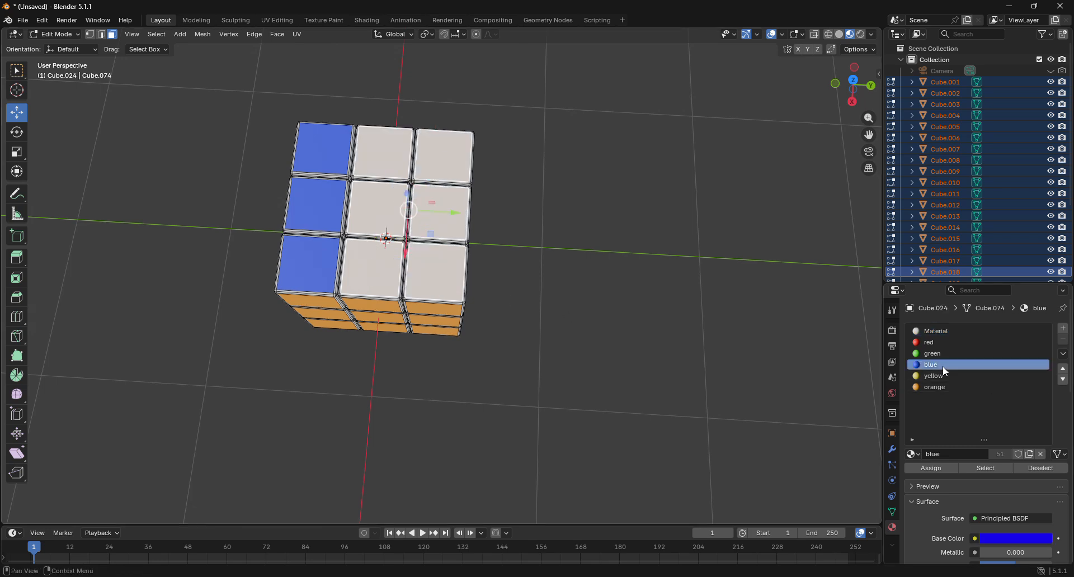
left_click(932, 468)
Step: Select the six uncoloured faces on the red side together and assign them the red material
left_click_drag(875, 96, 852, 84)
left_click(427, 157)
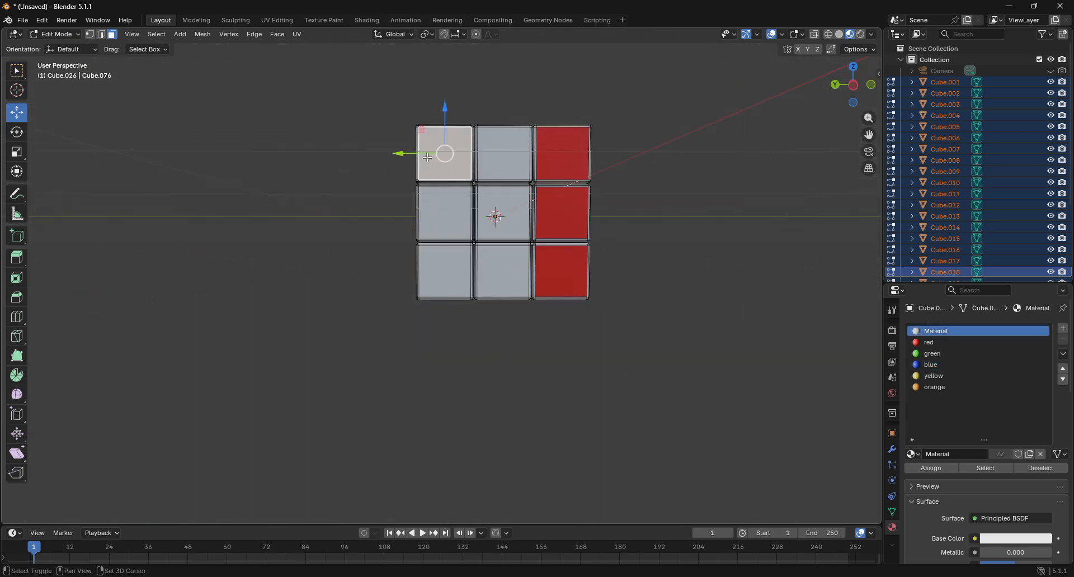
left_click(509, 152, "shift")
left_click(504, 212, "shift")
left_click(445, 213, "shift")
left_click(445, 271, "shift")
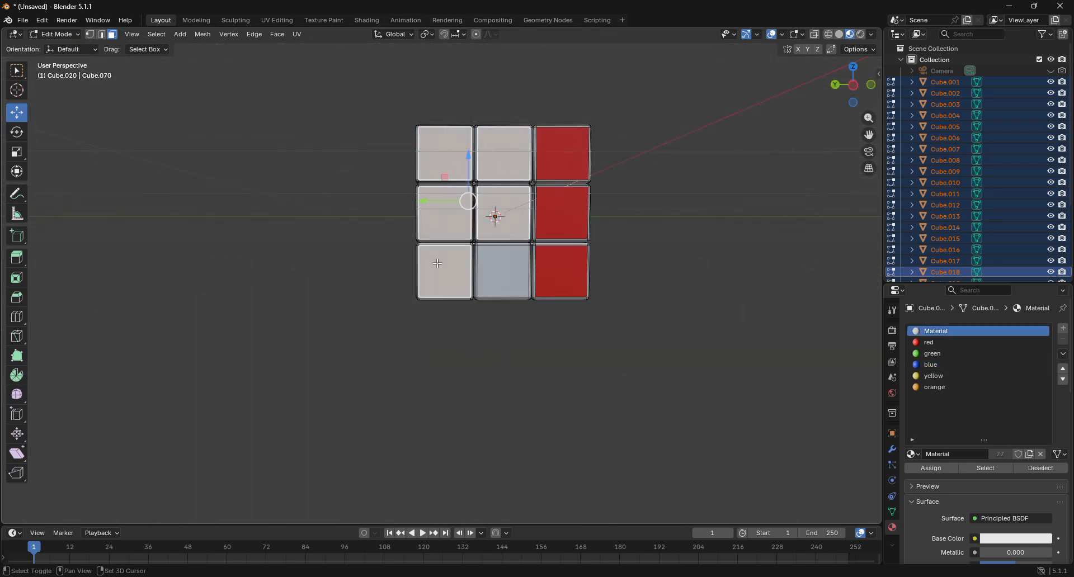
left_click(523, 285, "shift")
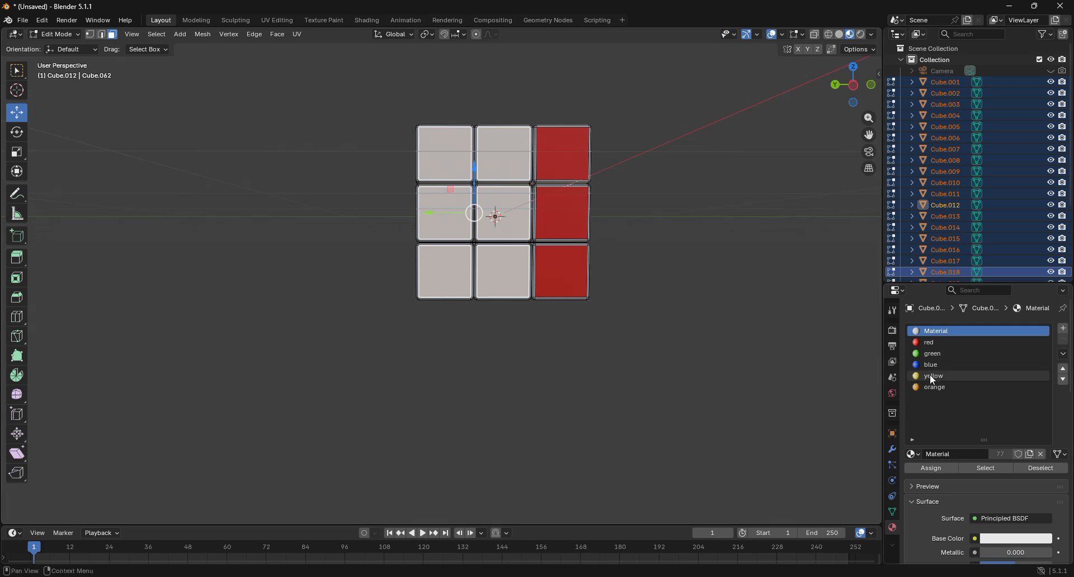
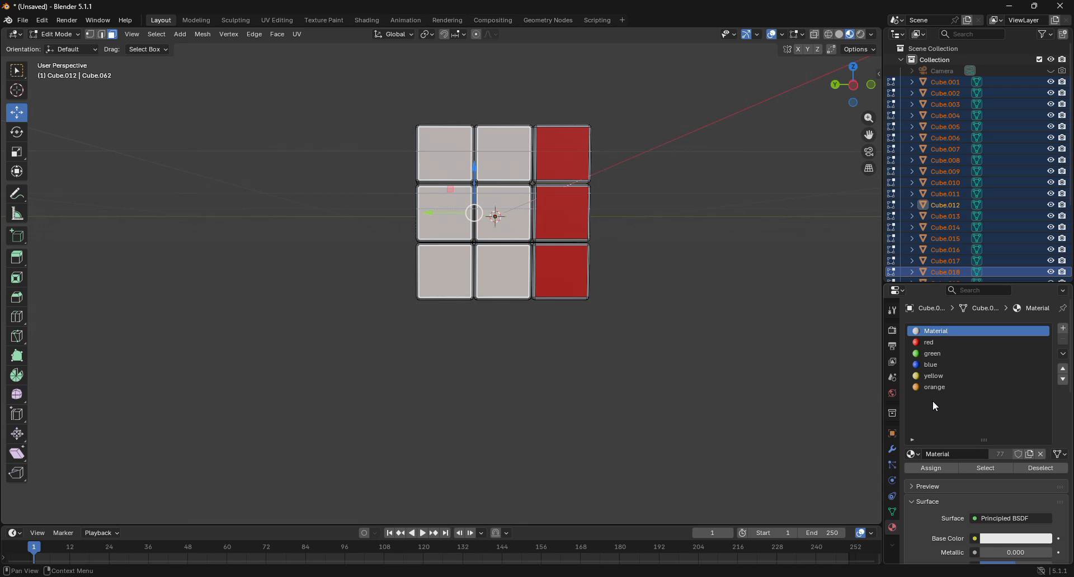
left_click(927, 345)
left_click(931, 468)
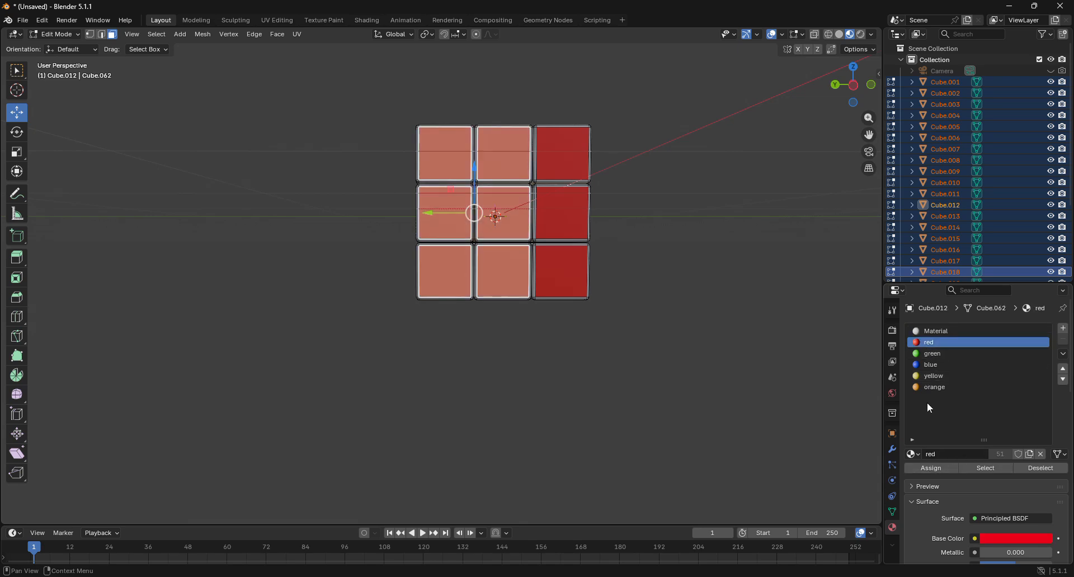
Step: Select the eight uncoloured faces on the cube's underside together and assign them the yellow material
left_click_drag(856, 107, 652, 156)
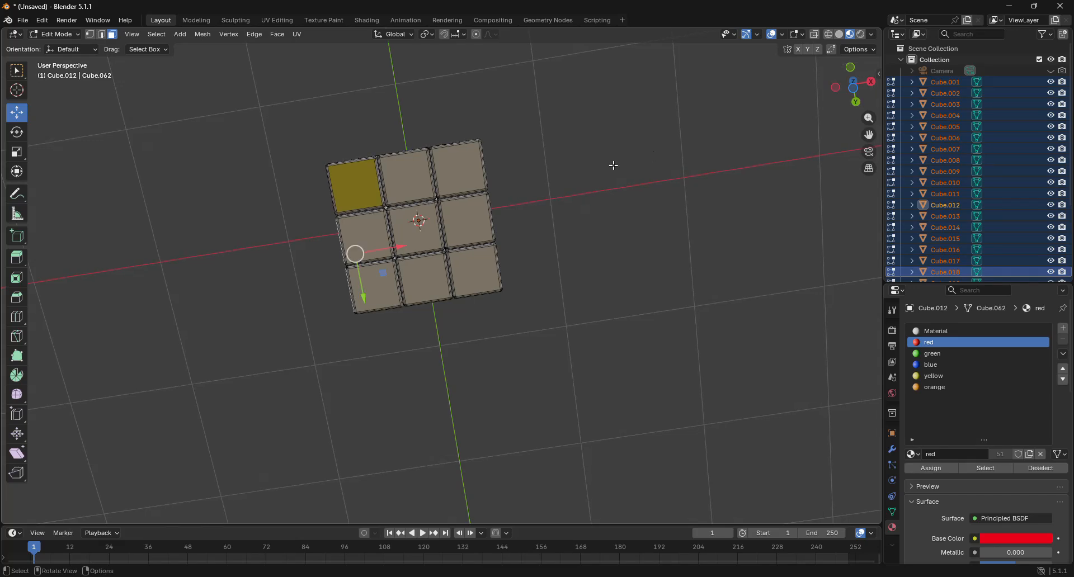
left_click(408, 189)
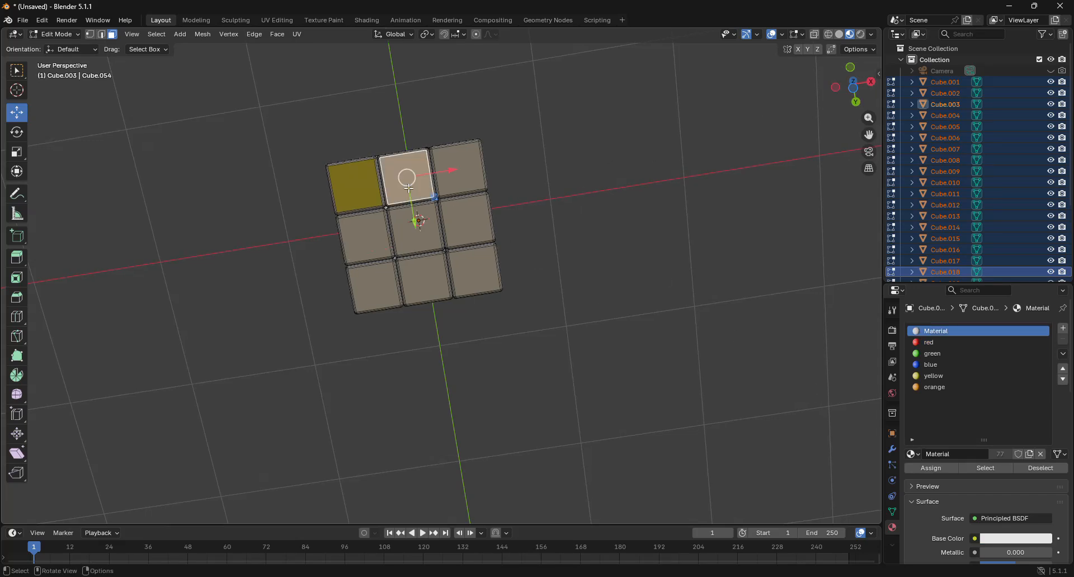
left_click(467, 168, "shift")
left_click(358, 231, "shift")
left_click(423, 235, "shift")
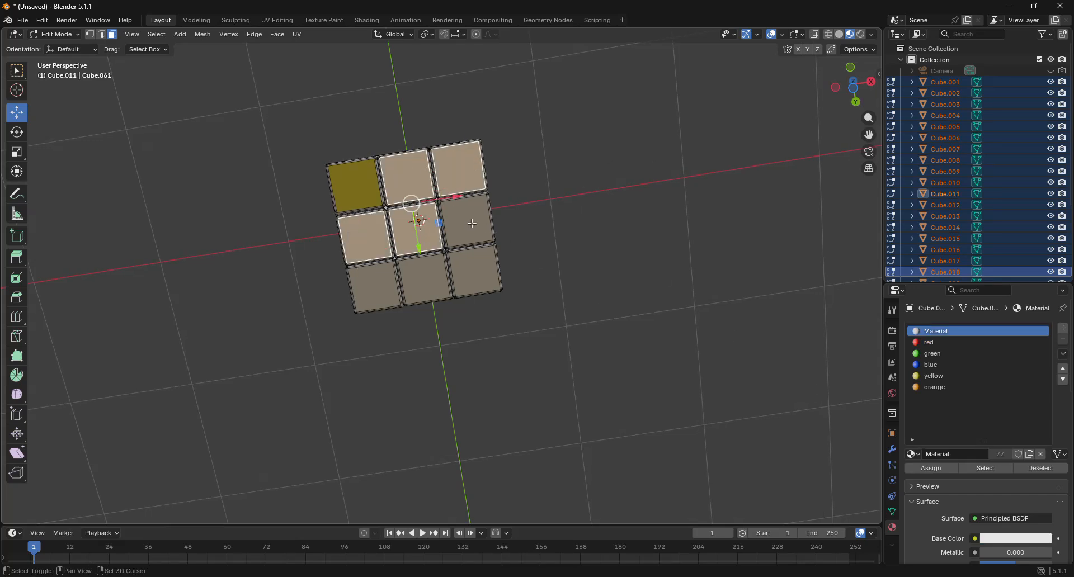
left_click(471, 223, "shift")
left_click(474, 272, "shift")
left_click(427, 280, "shift")
left_click(373, 286, "shift")
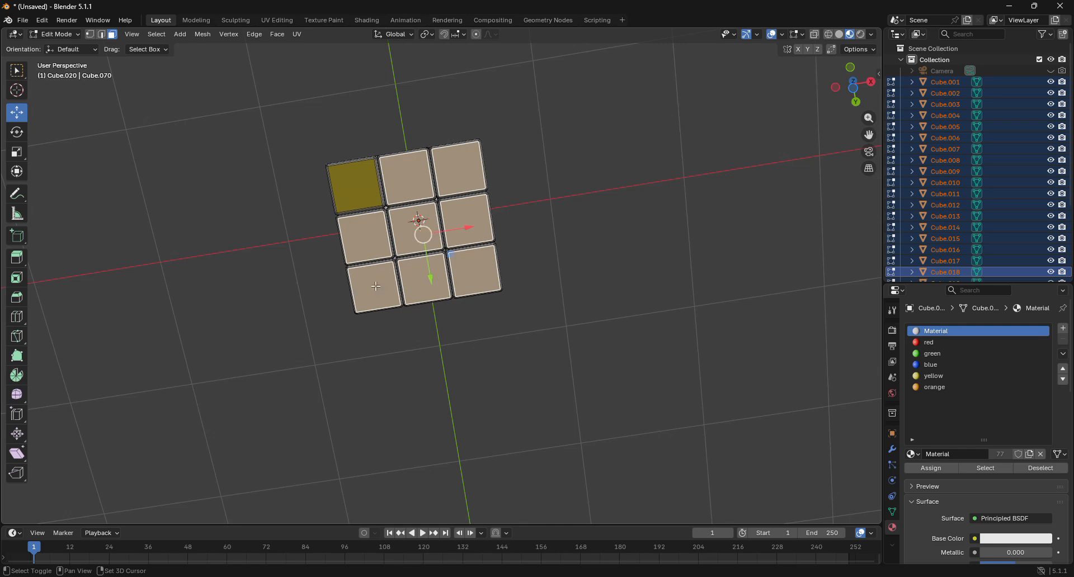
left_click(935, 377)
left_click(931, 468)
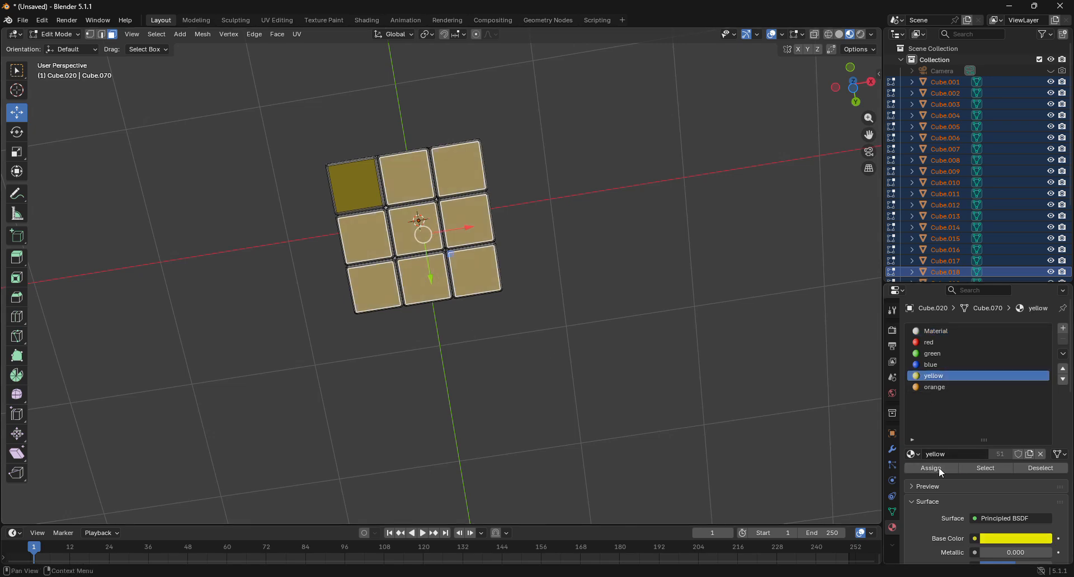
Step: Select the upper corner face beside the orange side on the uncoloured back and add an empty material slot to its cube
left_click_drag(852, 87, 598, 214)
left_click(400, 165)
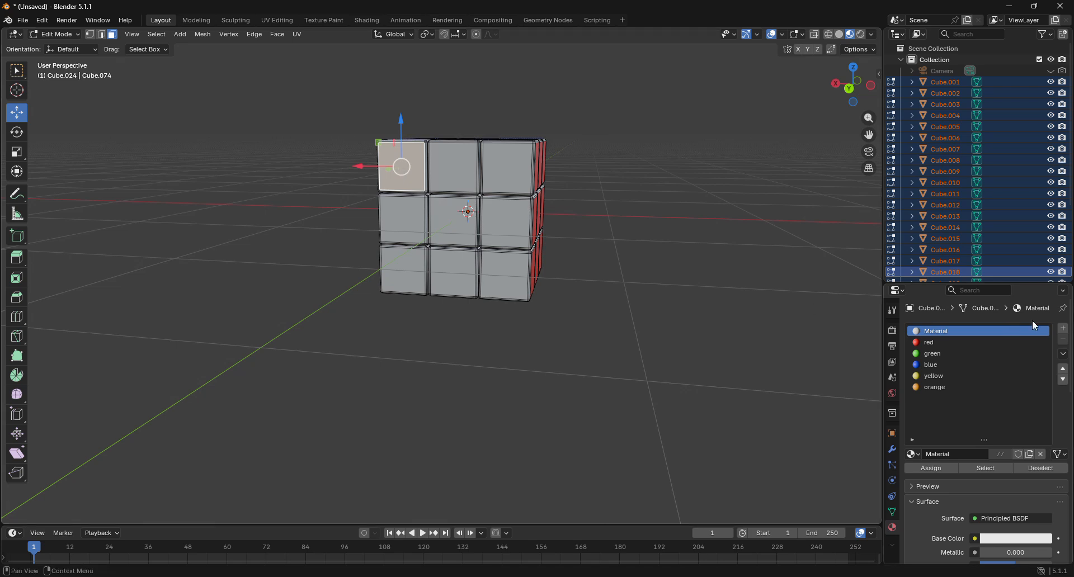
left_click(1064, 329)
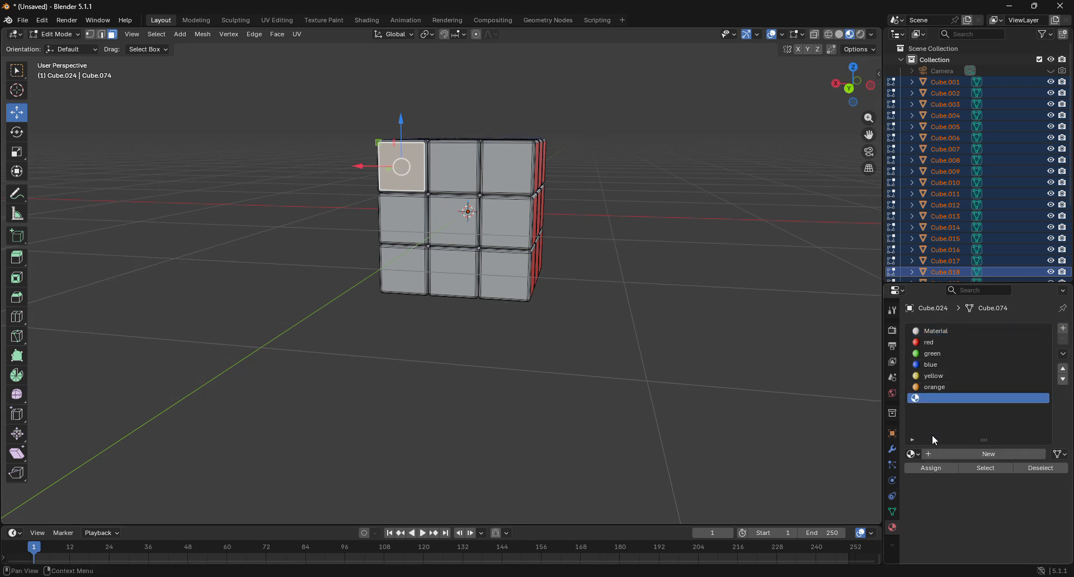
Step: Select all nine outer faces of the cube's uncoloured back side together
left_click(423, 169)
left_click(450, 166)
left_click(395, 167, "shift")
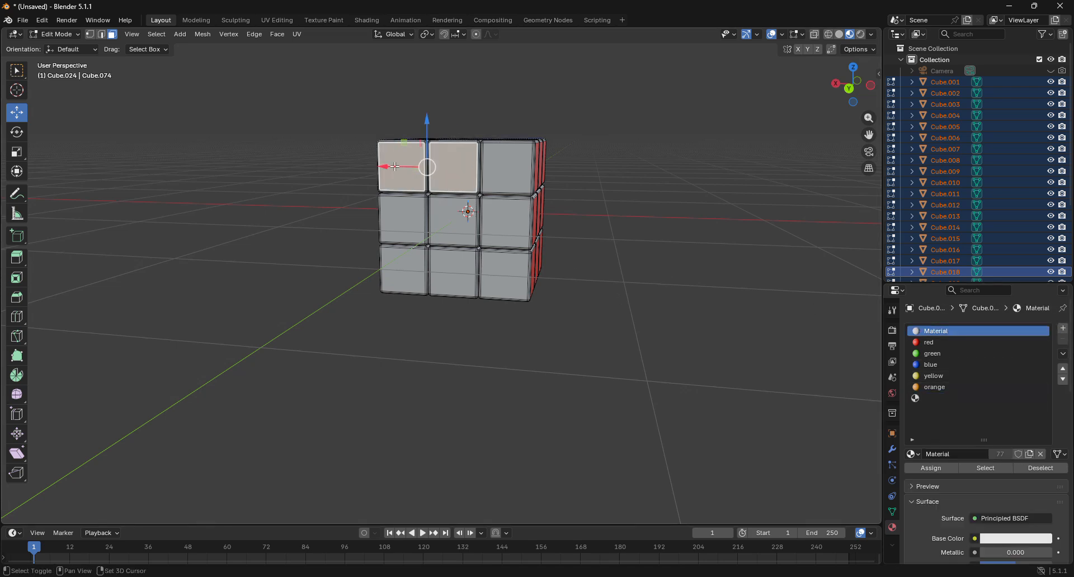
left_click(403, 221, "shift")
left_click(456, 222, "shift")
left_click(456, 263, "shift")
left_click(397, 269, "shift")
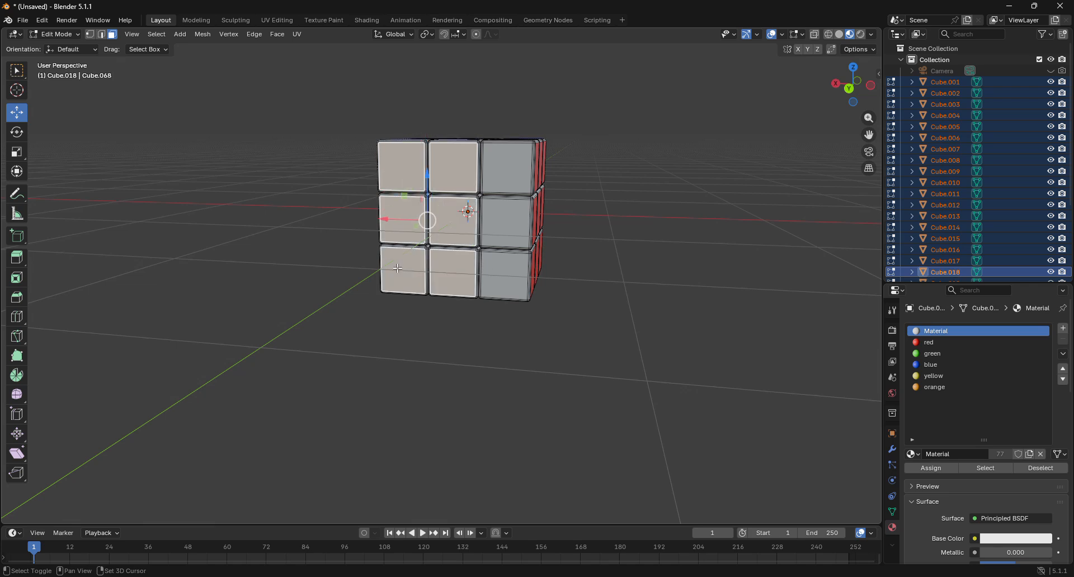
left_click(505, 275, "shift")
left_click(507, 222, "shift")
left_click(508, 168, "shift")
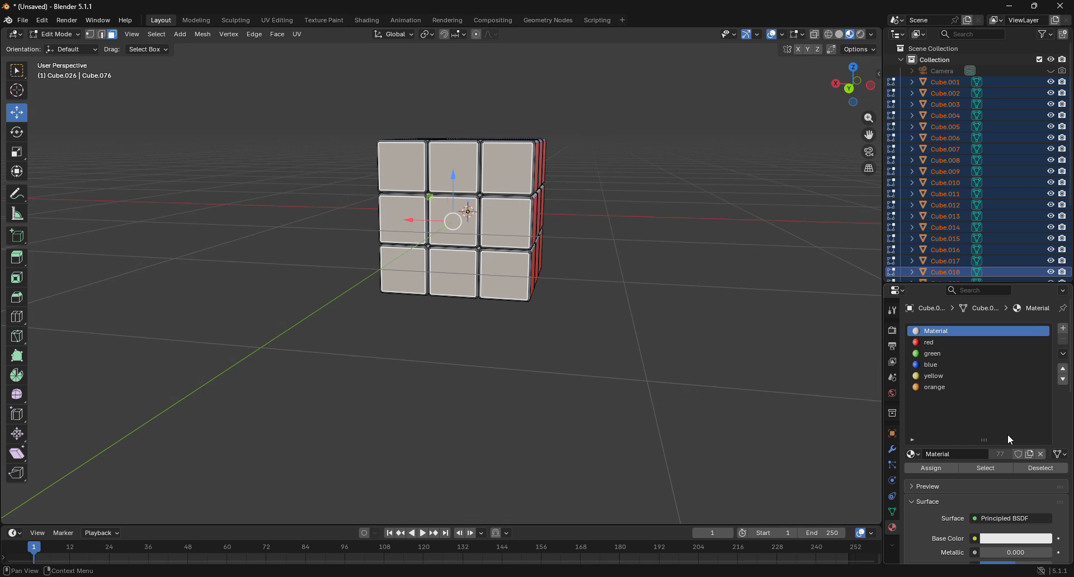
Step: Add a material slot to the active upper corner cube beside the red side and create a material named white in it
left_click(1064, 328)
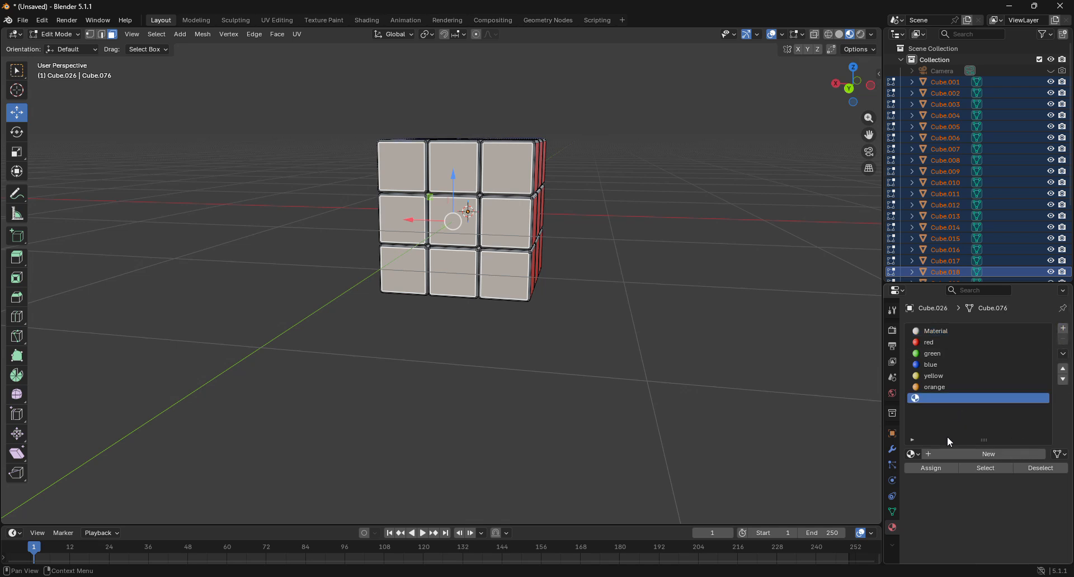
left_click(942, 455)
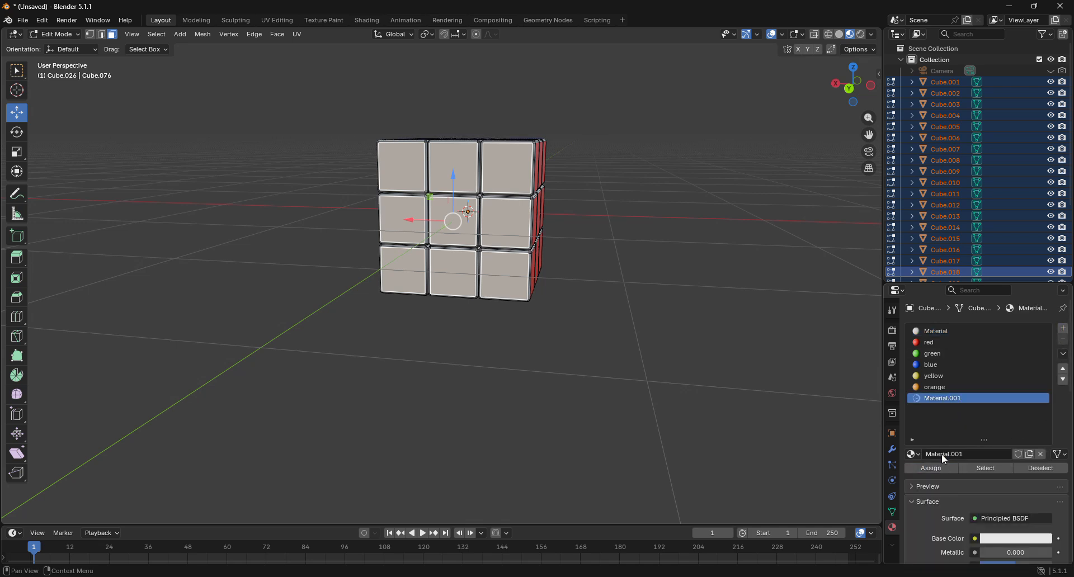
double_click(944, 400)
type("w")
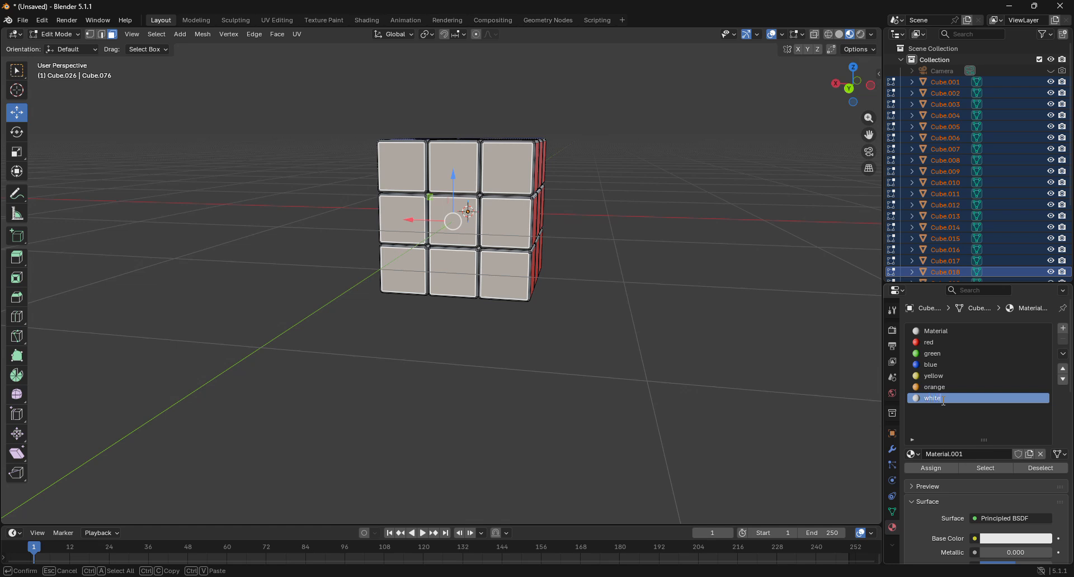
type("hite")
key("Return")
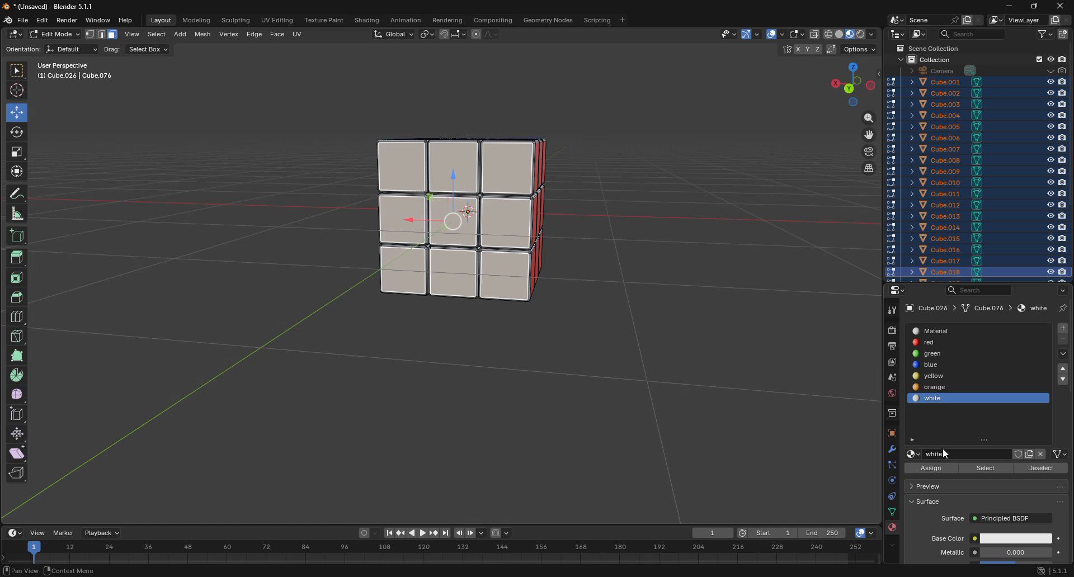
Step: Return to Object Mode, select the upper corner cube beside the orange side and make its empty material slot current
left_click(66, 35)
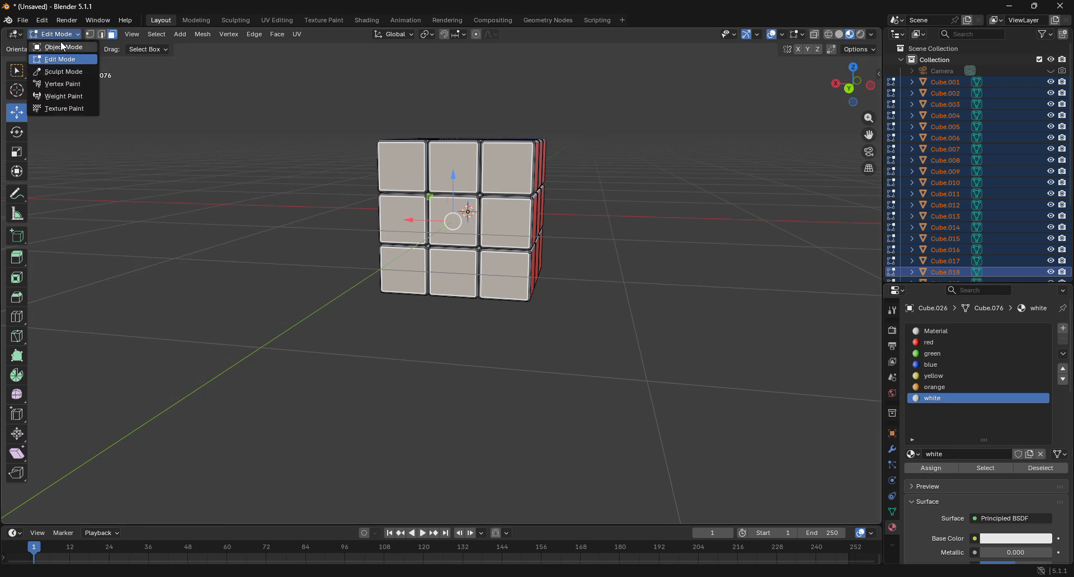
left_click(61, 47)
left_click(179, 176)
left_click(425, 171)
left_click_drag(850, 87, 942, 92)
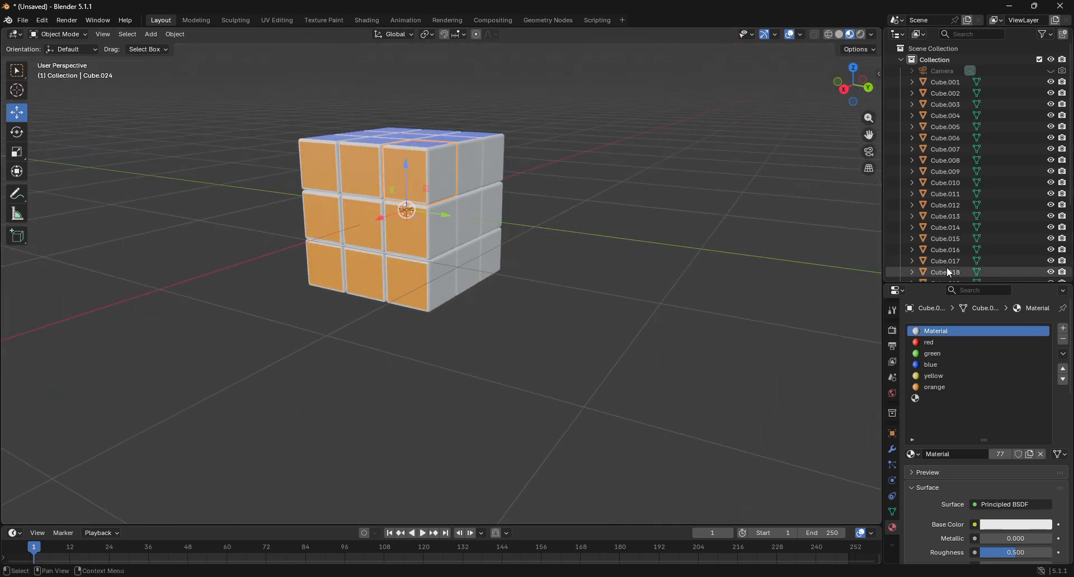
left_click(967, 398)
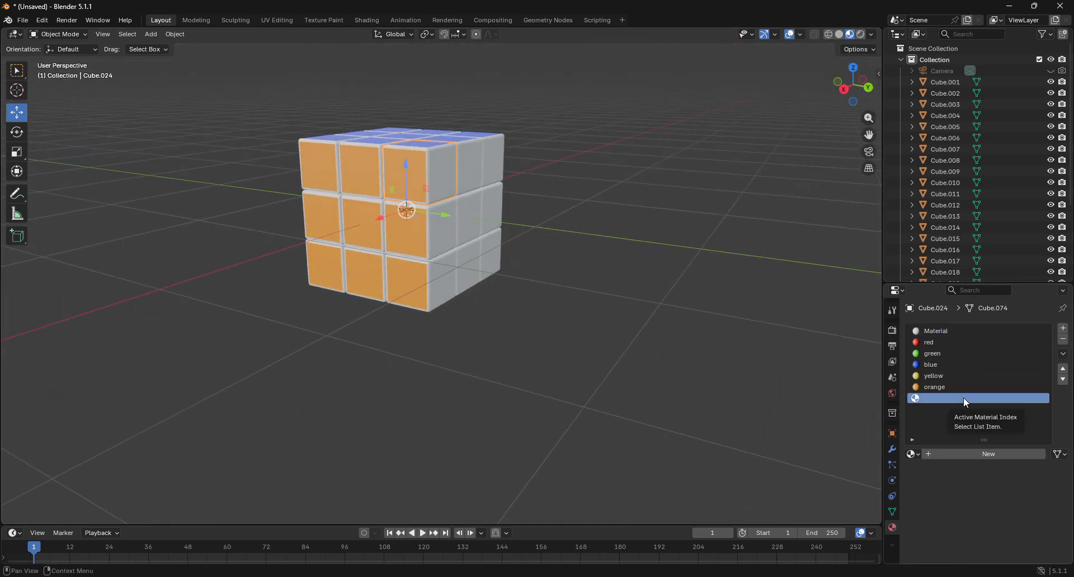
Step: Select all the cubes in Object Mode and put them into Edit Mode together
left_click(56, 34)
left_click(54, 60)
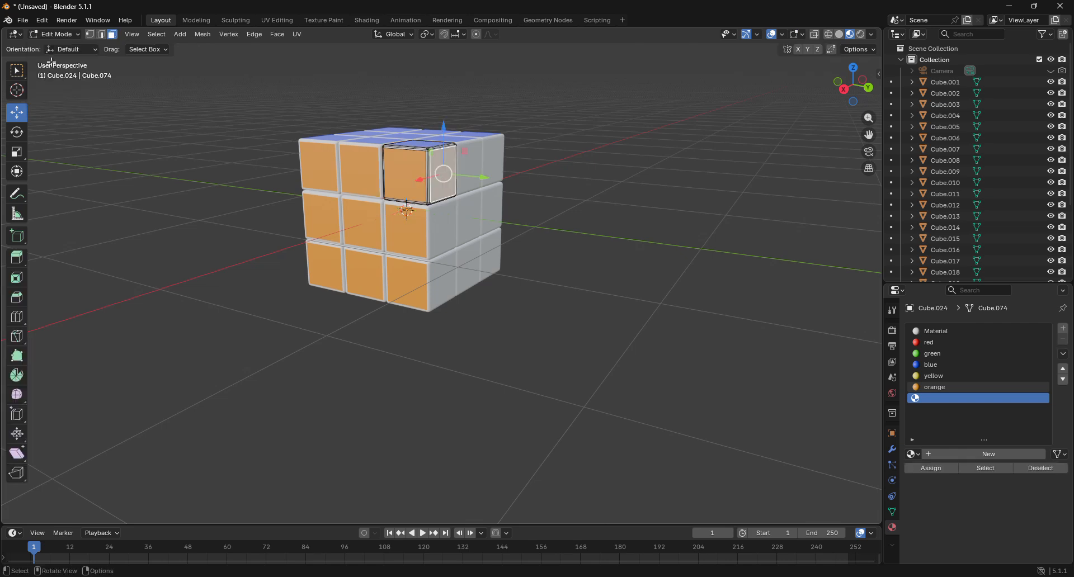
left_click(56, 35)
left_click(59, 47)
key("a")
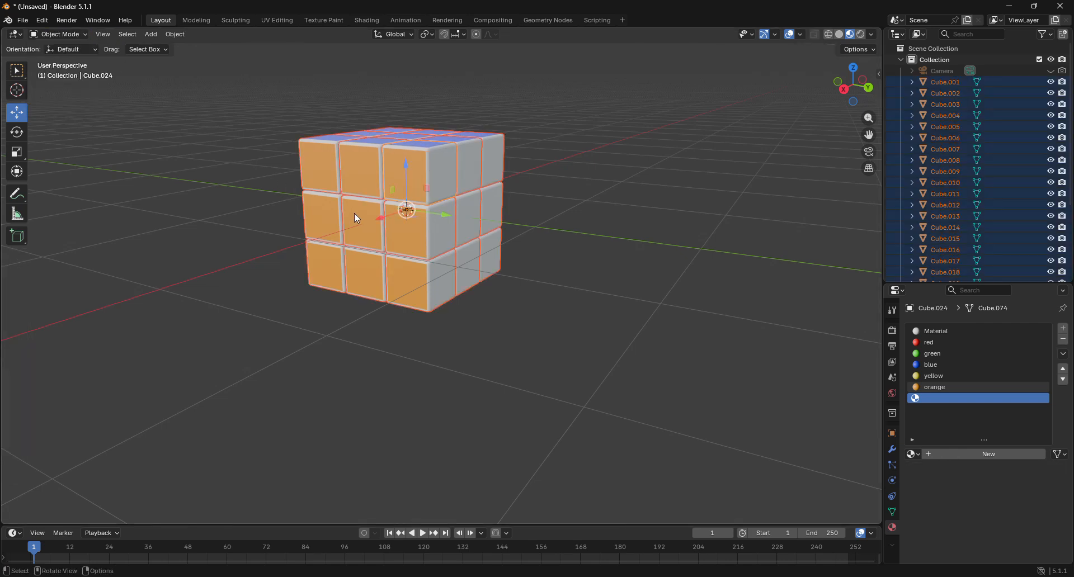
left_click(45, 32)
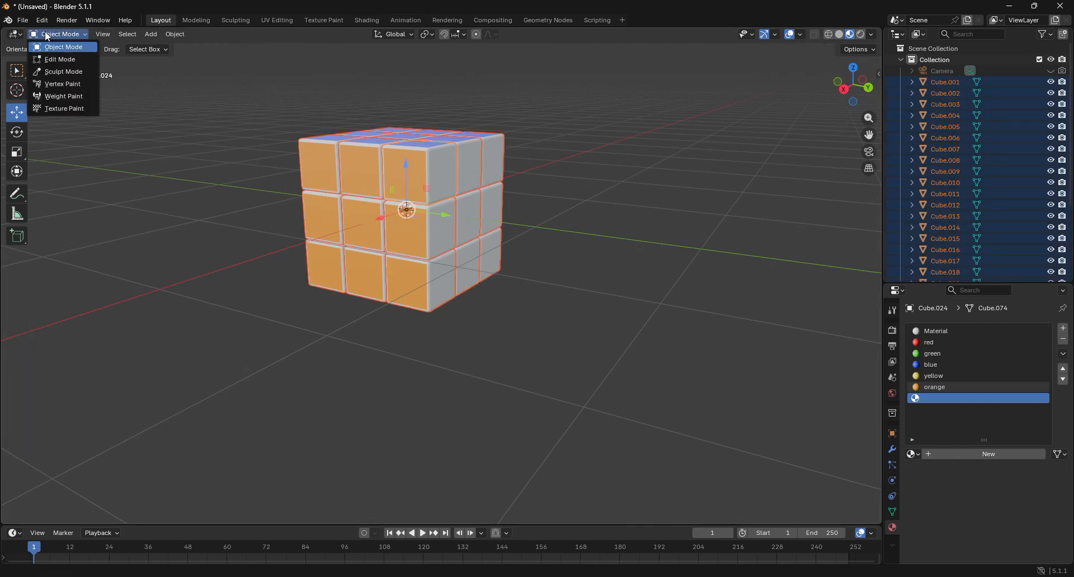
left_click(53, 60)
left_click_drag(869, 95, 779, 95)
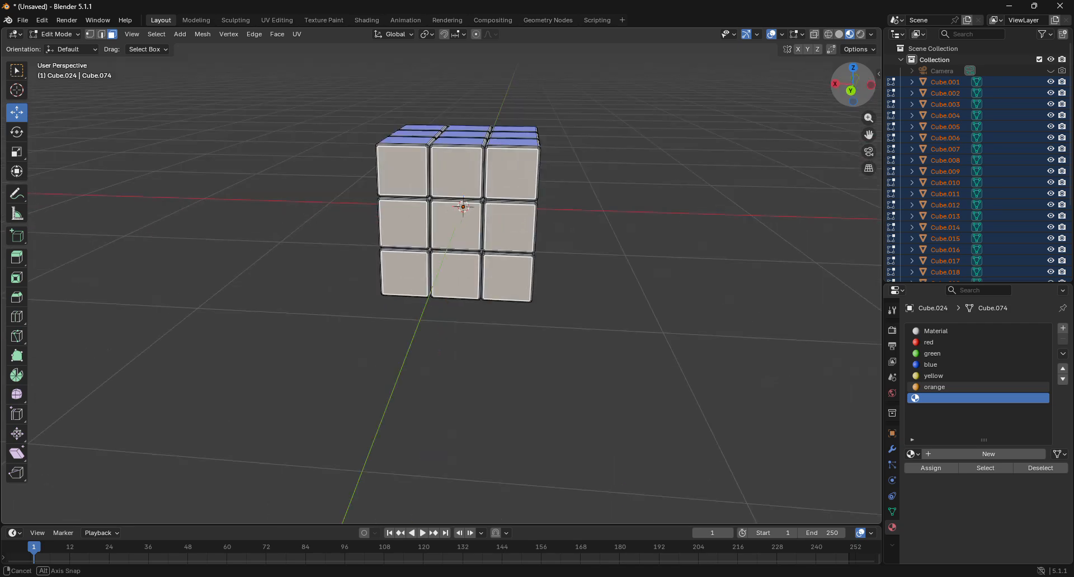
Step: Create a material named white in the corner cube's empty slot, assign it to the nine selected back faces, and clear the selection
left_click(978, 454)
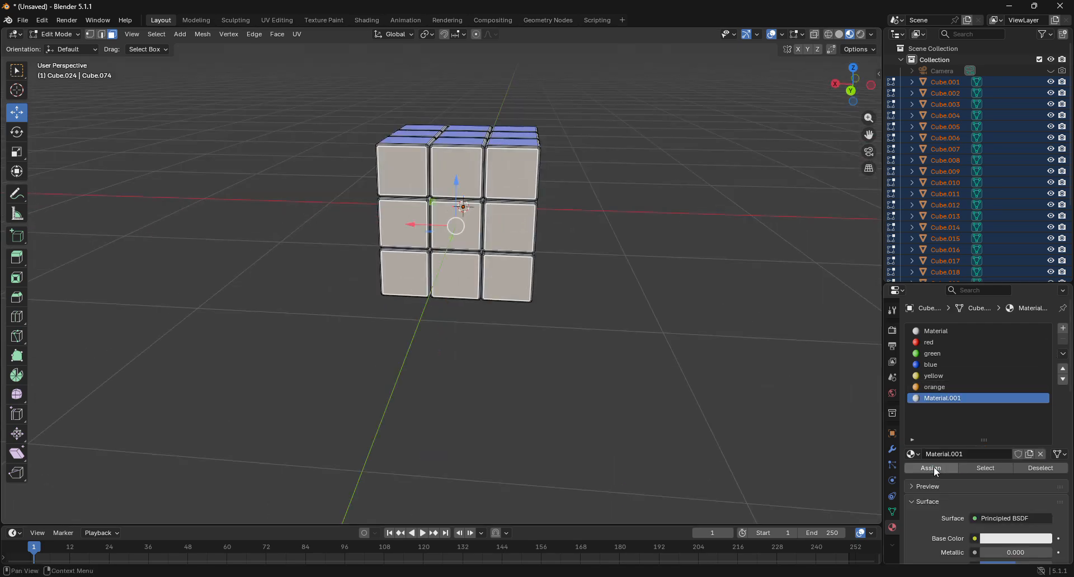
double_click(937, 400)
type("white")
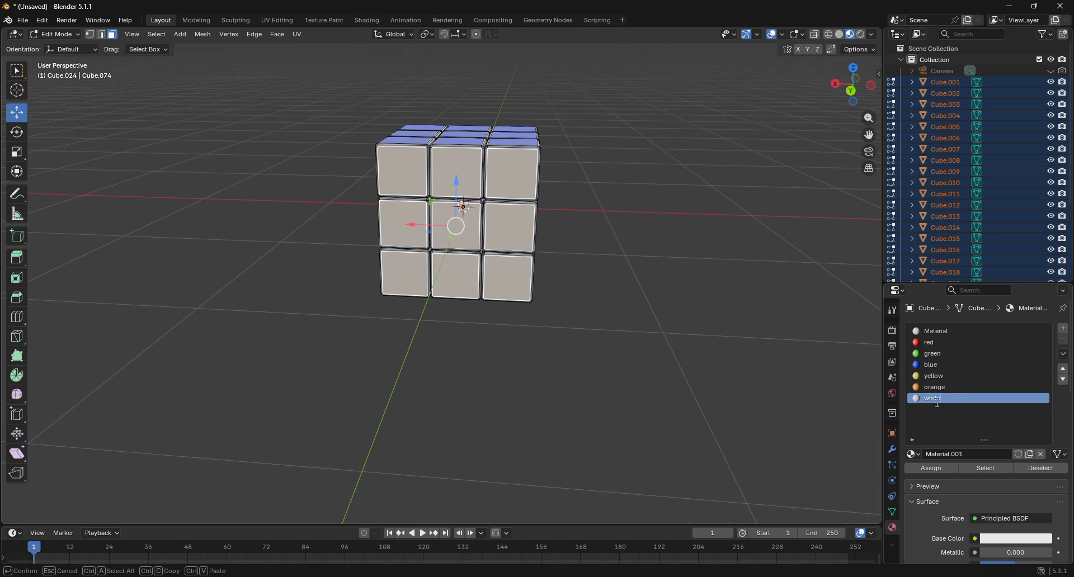
key("Return")
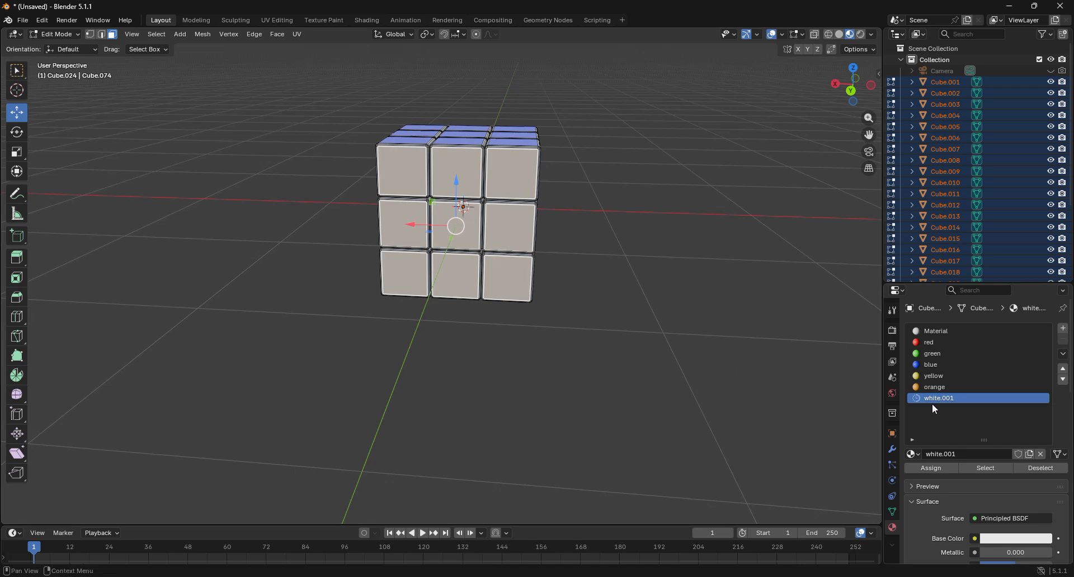
left_click(935, 471)
key("alt+a")
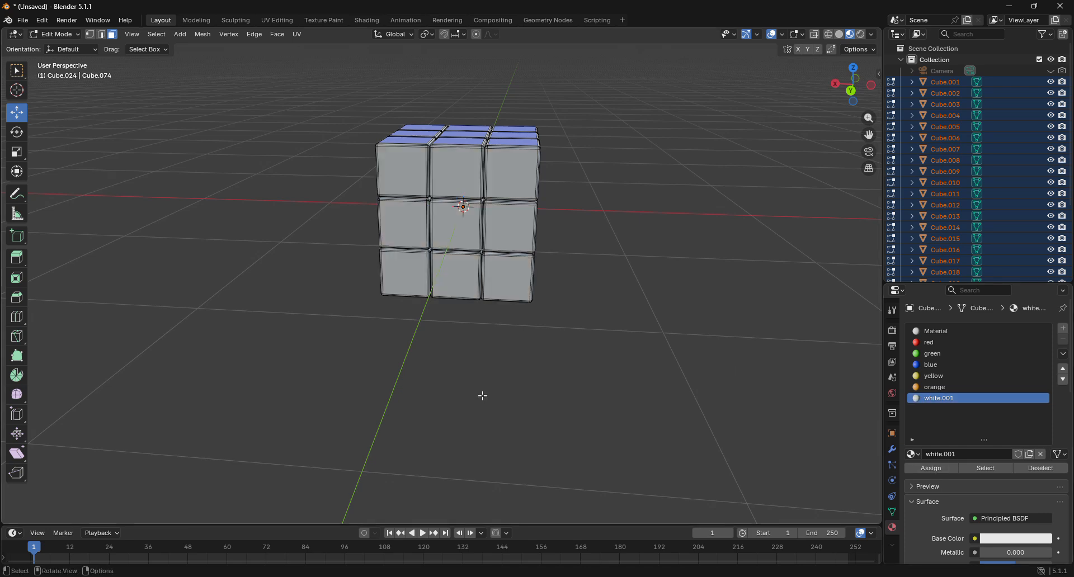
Step: Put only the upper middle cube of the back side into Edit Mode and select its outer back face
left_click(58, 36)
left_click(59, 46)
left_click(399, 302)
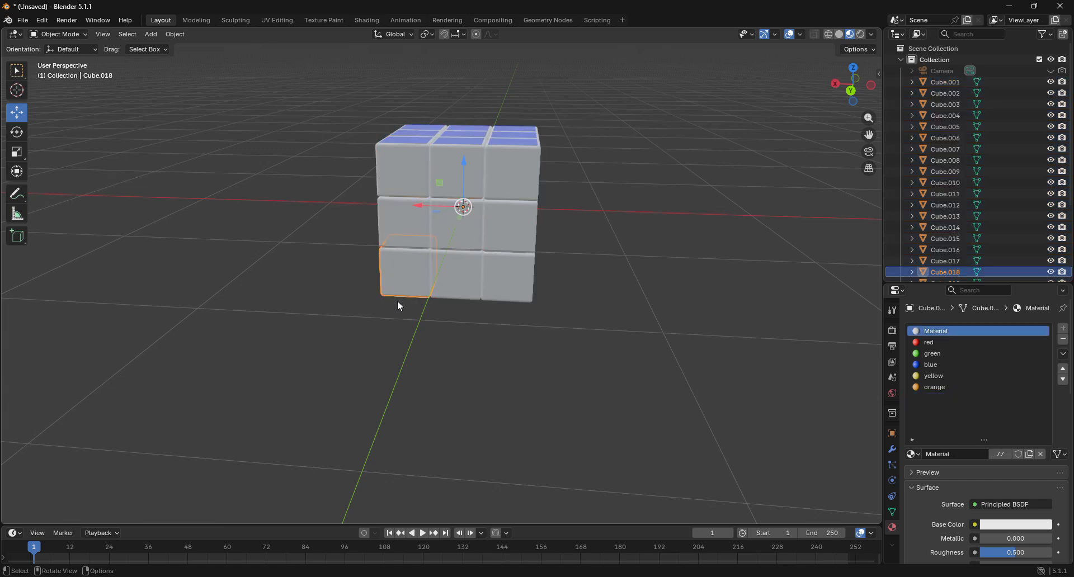
left_click(413, 172)
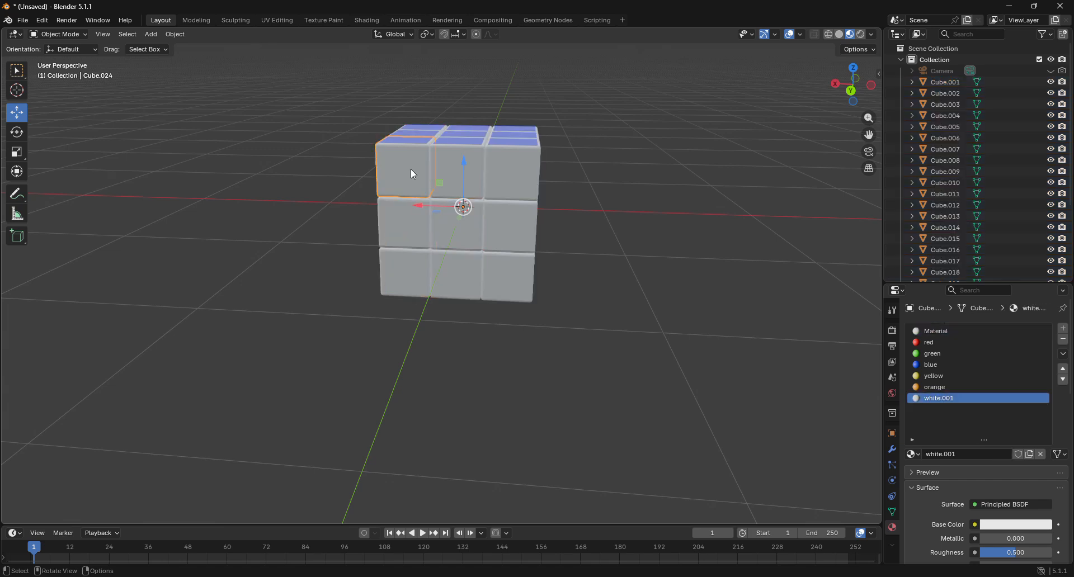
left_click(447, 174)
left_click(73, 50)
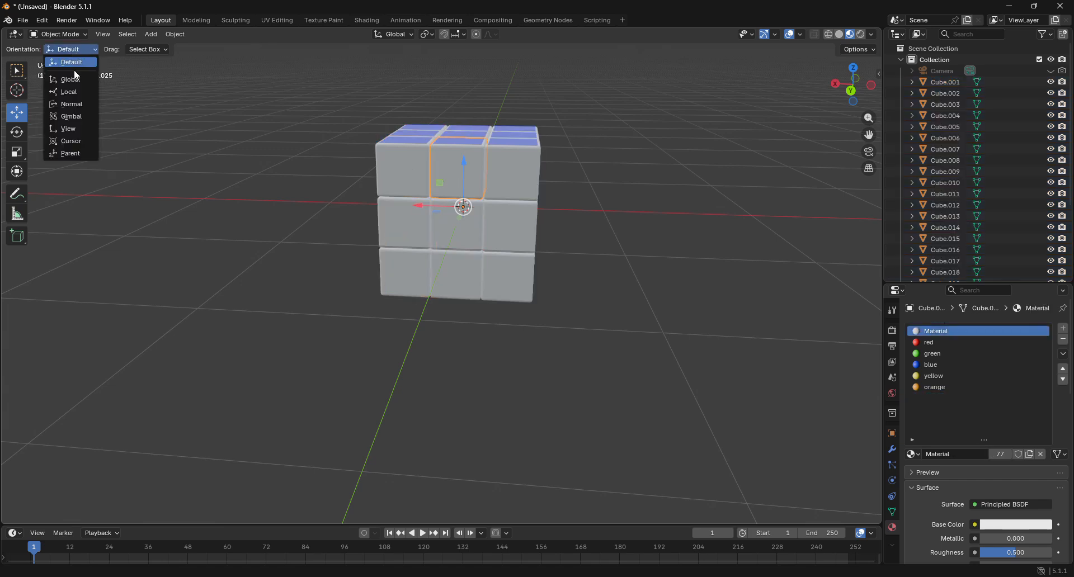
left_click(53, 34)
left_click(62, 60)
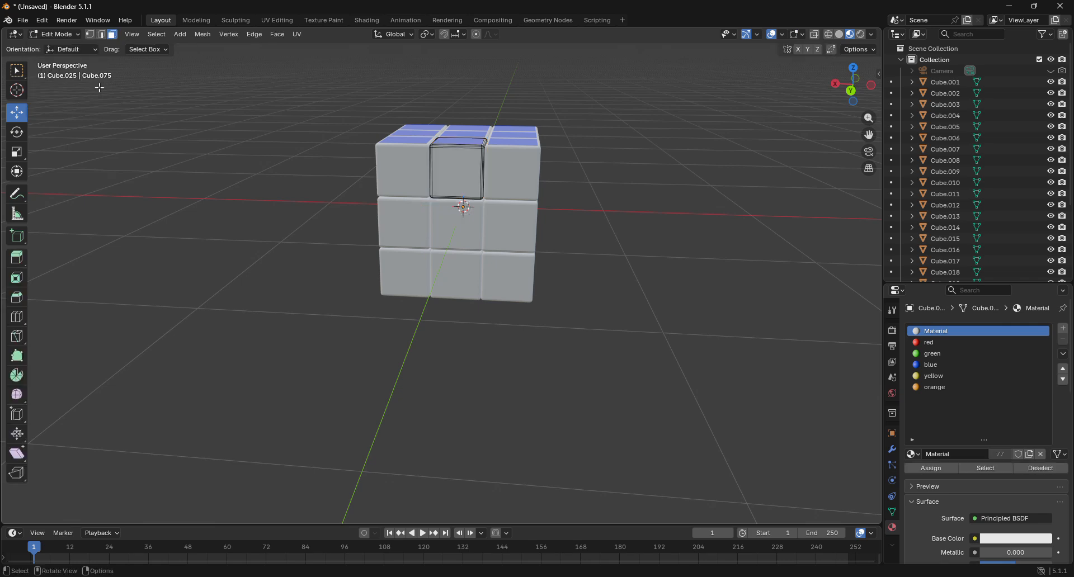
left_click(450, 174)
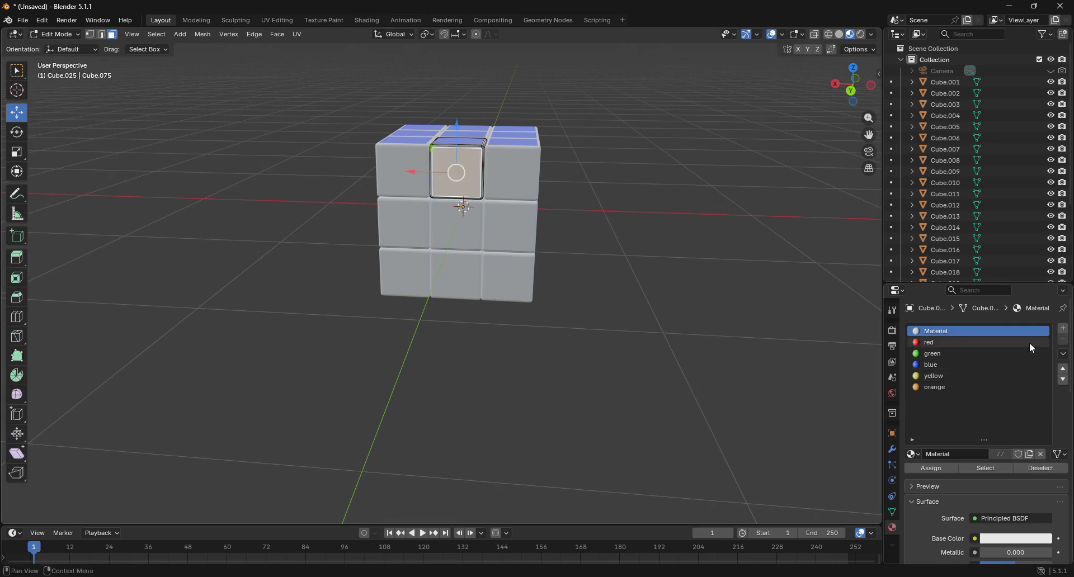
Step: Add a material slot to the upper middle cube and create a material in it, naming it white
left_click(1063, 329)
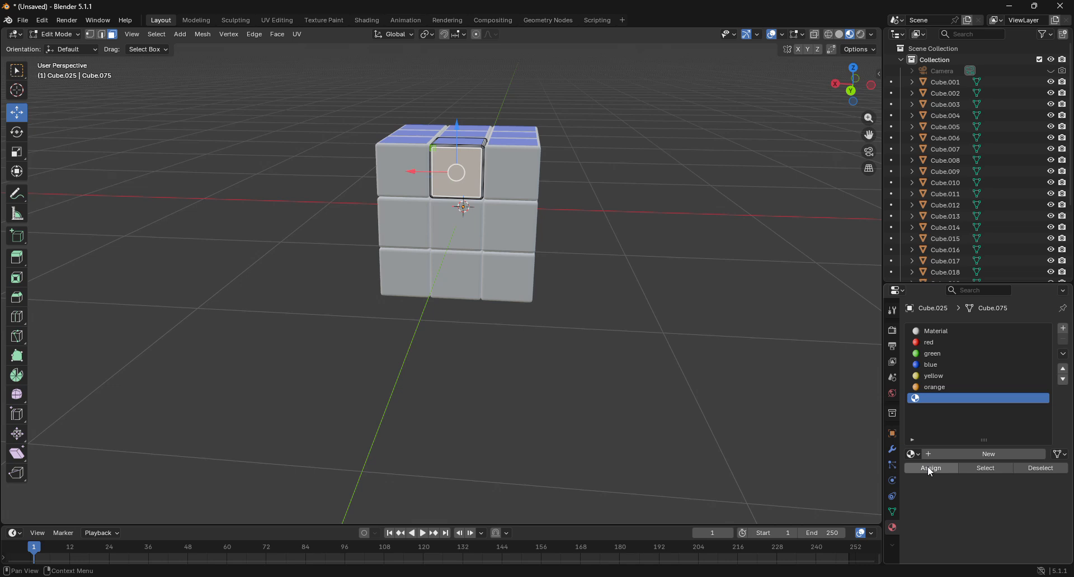
left_click(942, 455)
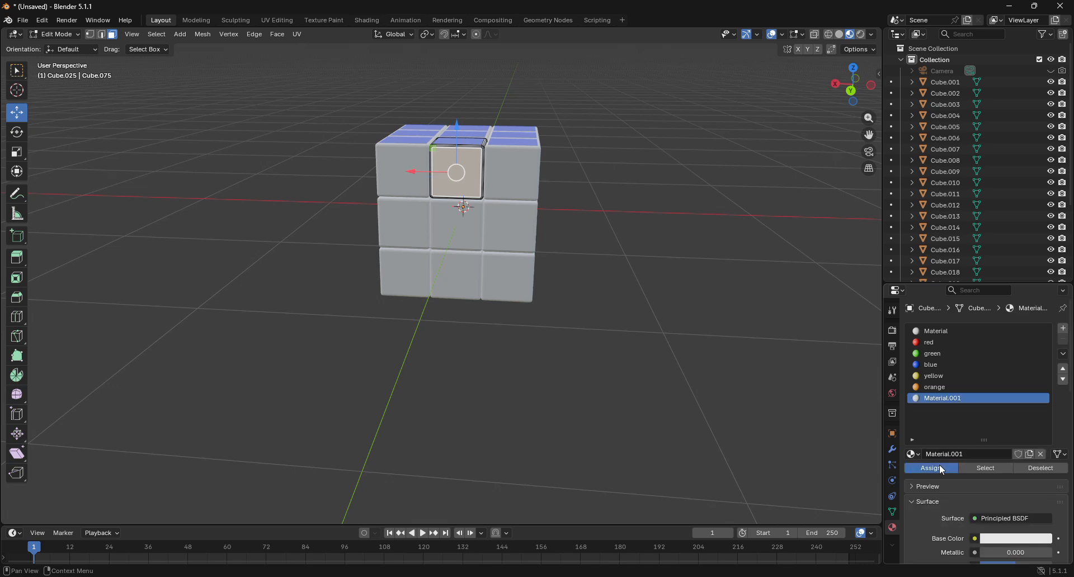
double_click(942, 399)
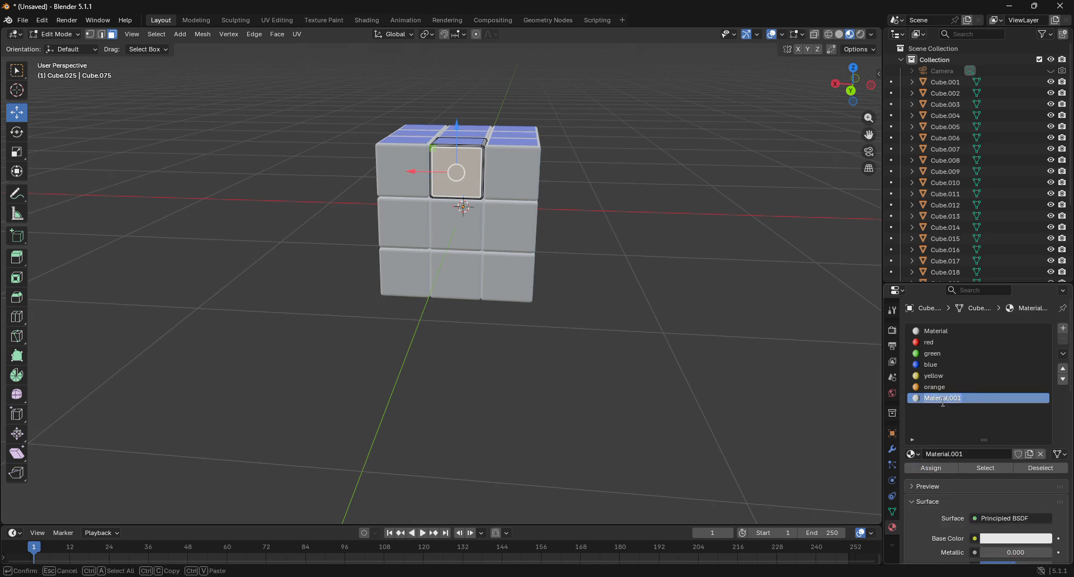
type("white")
key("Return")
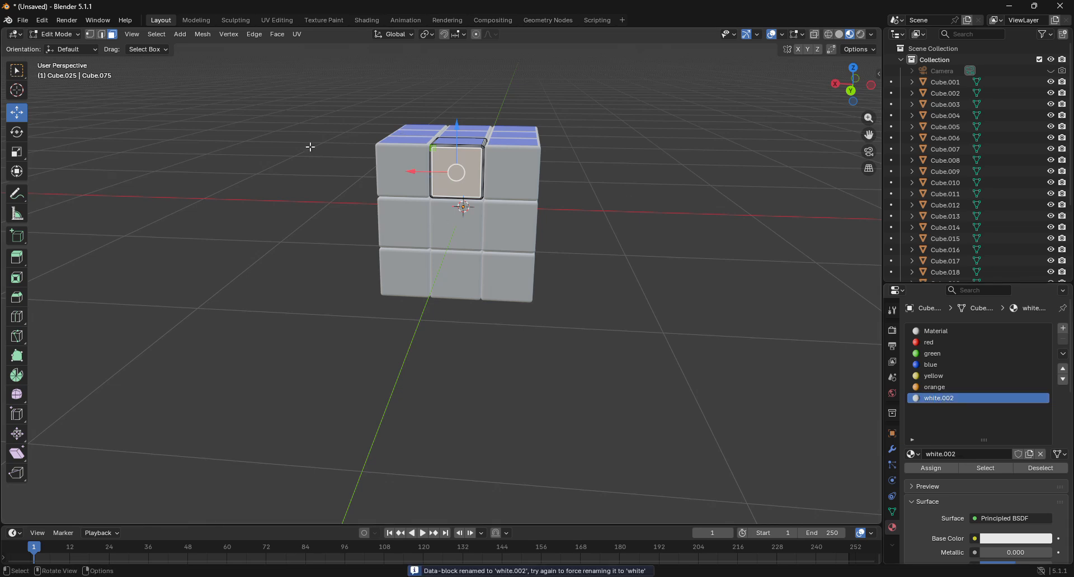
Step: Select the nine cubes of the back layer in Object Mode and join them into one object
left_click(55, 34)
left_click(62, 45)
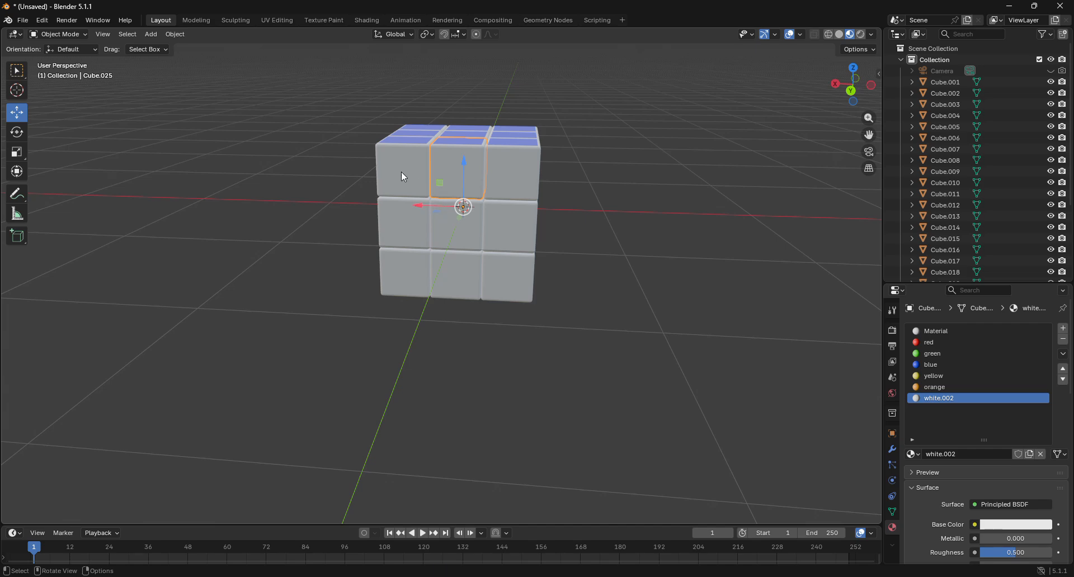
left_click(527, 179)
left_click_drag(849, 87, 413, 104)
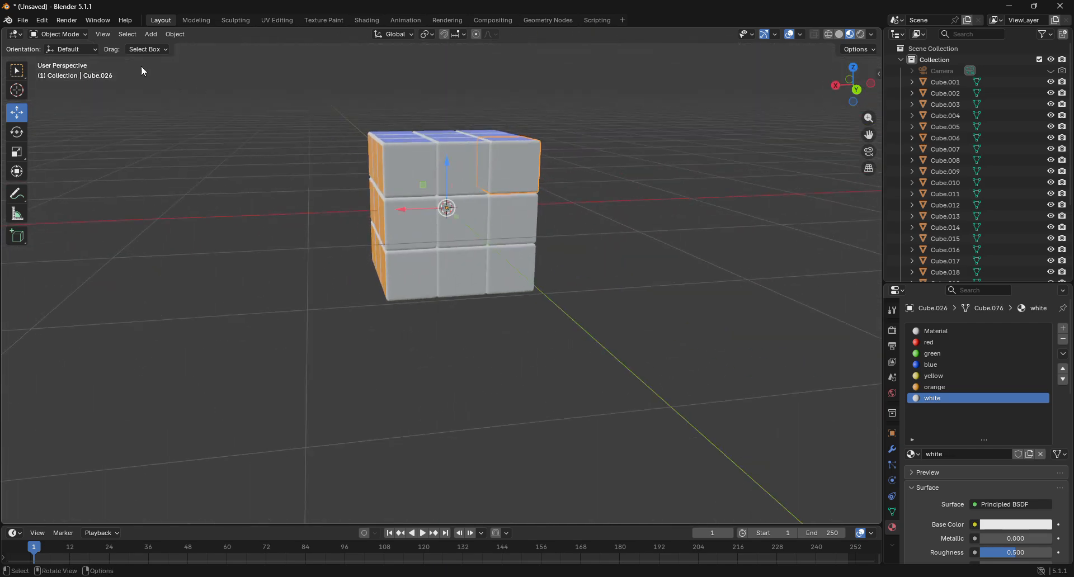
left_click(447, 226)
left_click(506, 227, "shift")
left_click(524, 260, "shift")
left_click(476, 269, "shift")
left_click(417, 247, "shift")
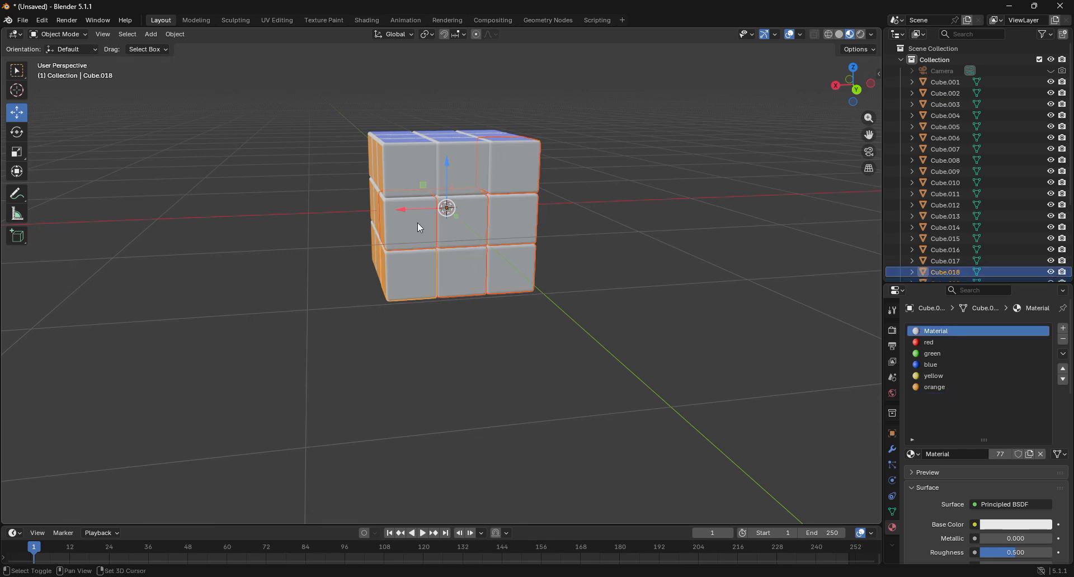
left_click(408, 186, "shift")
left_click(453, 182, "shift")
key("ctrl+j")
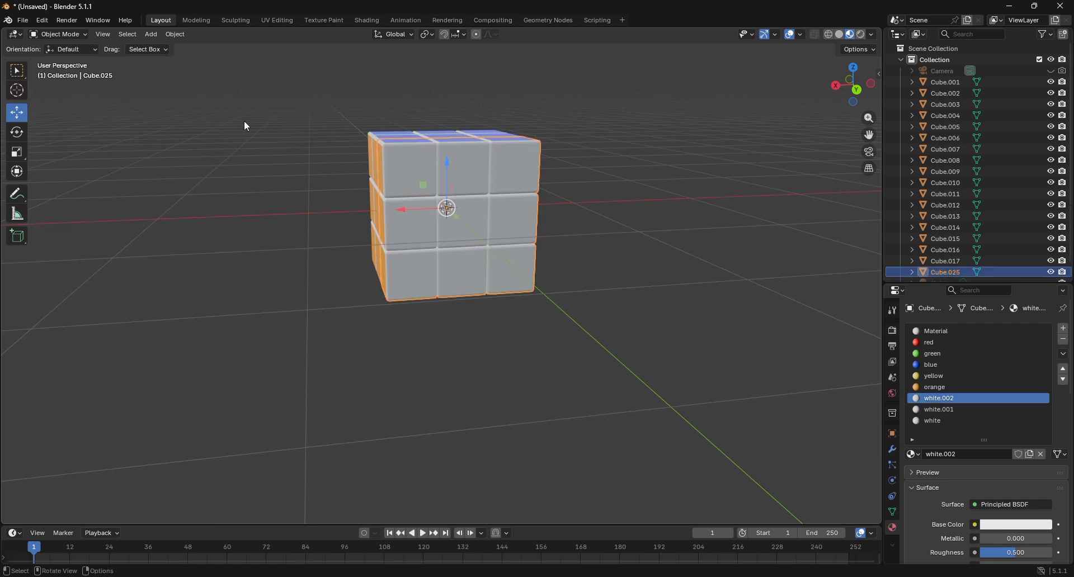
Step: Put the joined back layer into Edit Mode and unlink the duplicate materials white.002 and white.001 from their slots
left_click(69, 34)
left_click(72, 55)
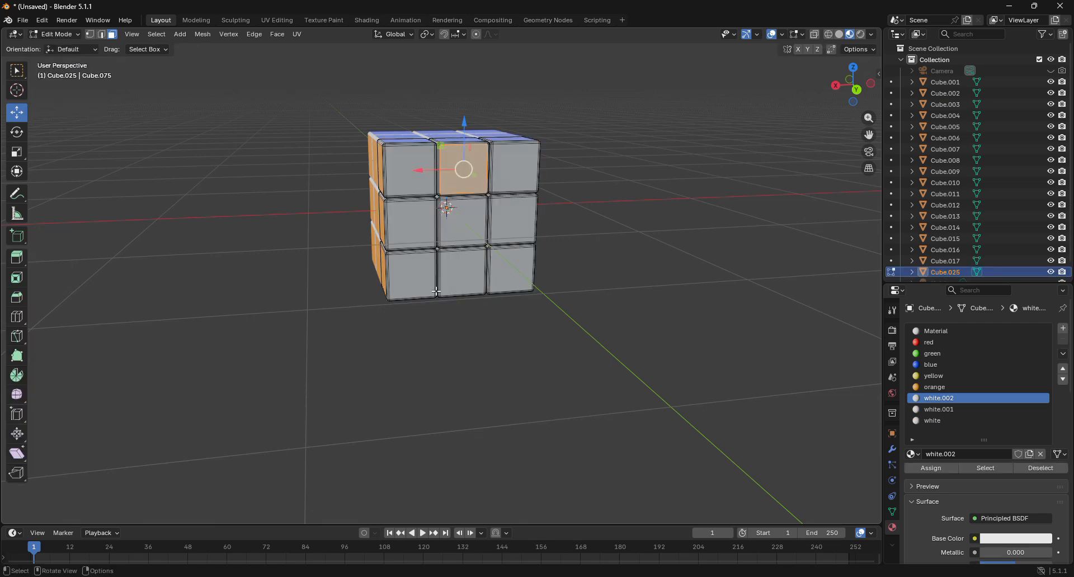
scroll(431, 293, "up", 2)
scroll(439, 289, "up", 1)
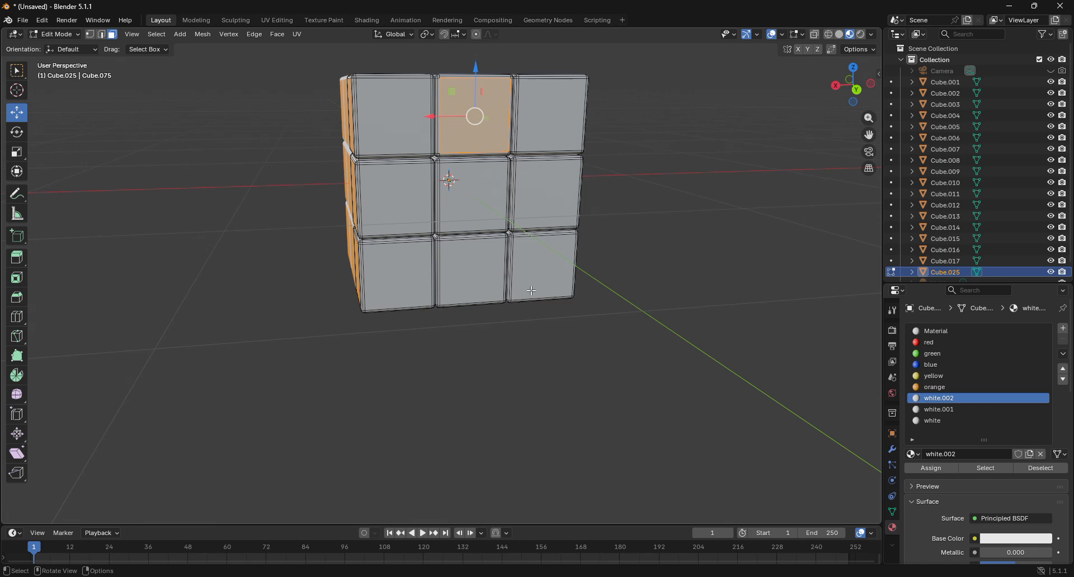
left_click(945, 409)
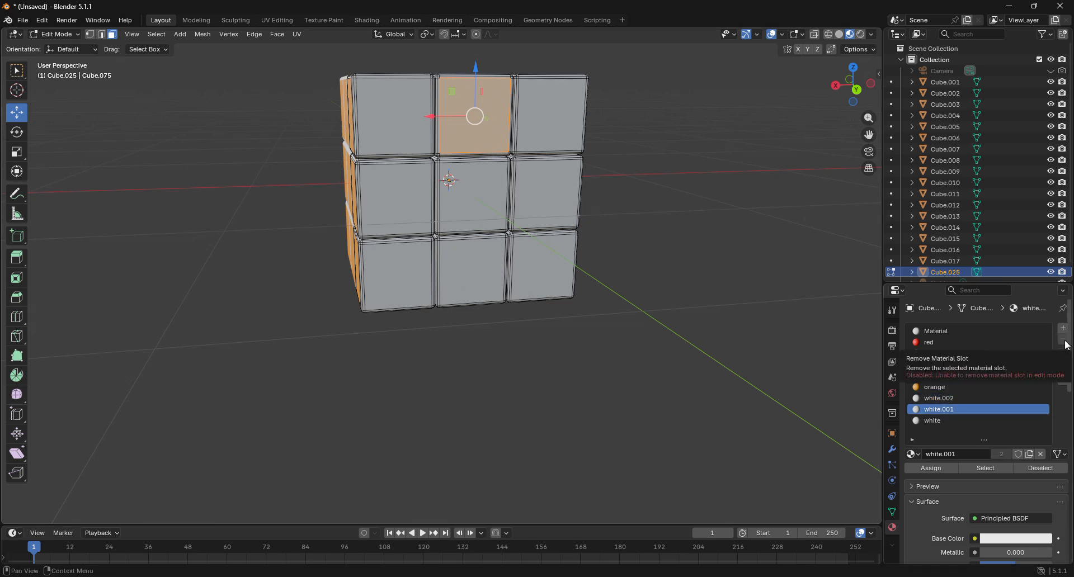
left_click(949, 419)
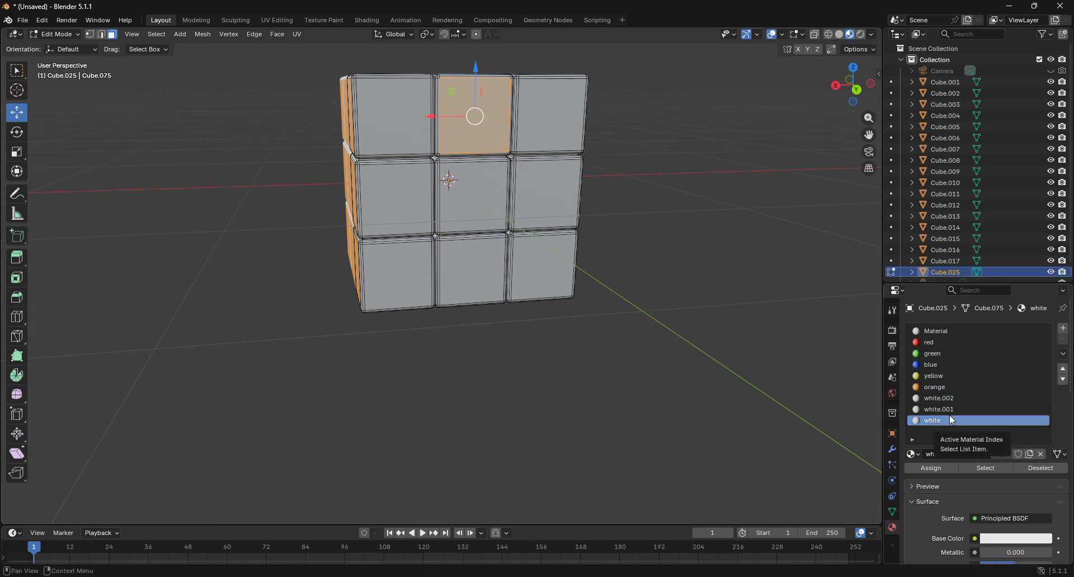
left_click(948, 410)
left_click(948, 399)
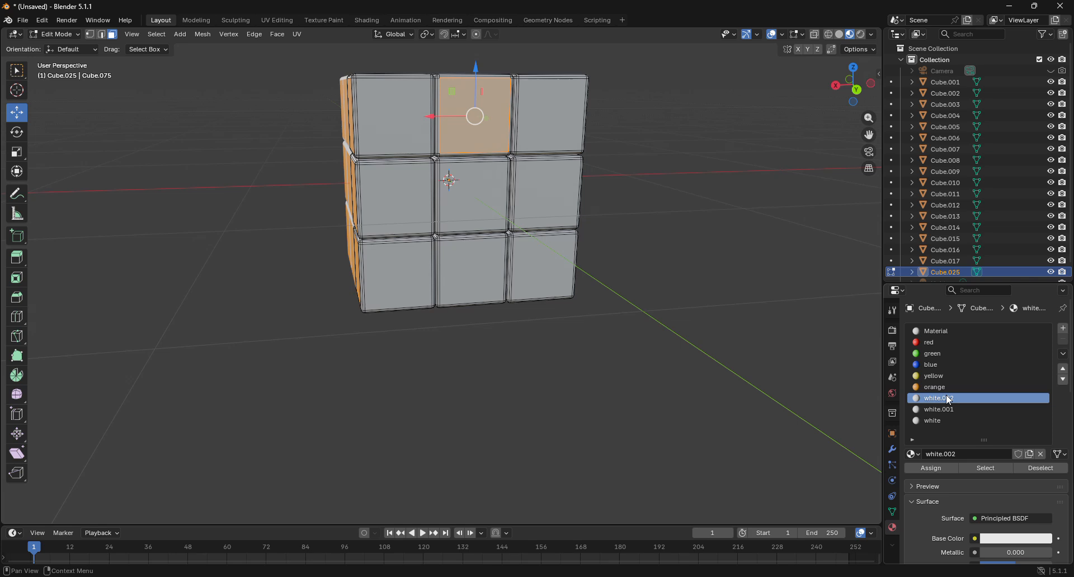
left_click(1040, 454)
left_click(954, 412)
left_click(1040, 454)
Step: Select all nine outer back faces, assign the white material to them, and return to Object Mode
left_click(917, 422)
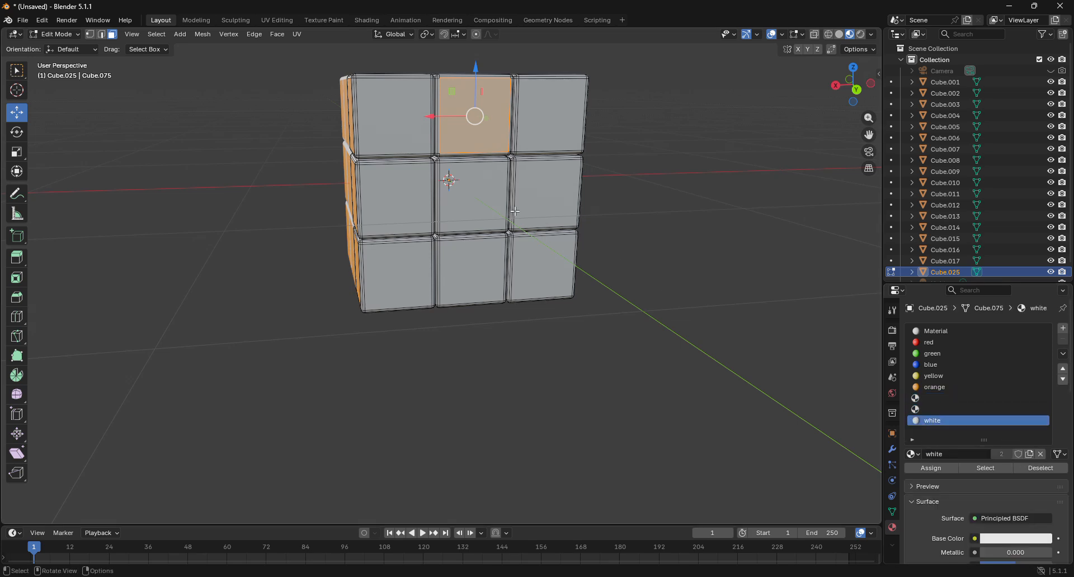
left_click(410, 140, "shift")
left_click(547, 125, "shift")
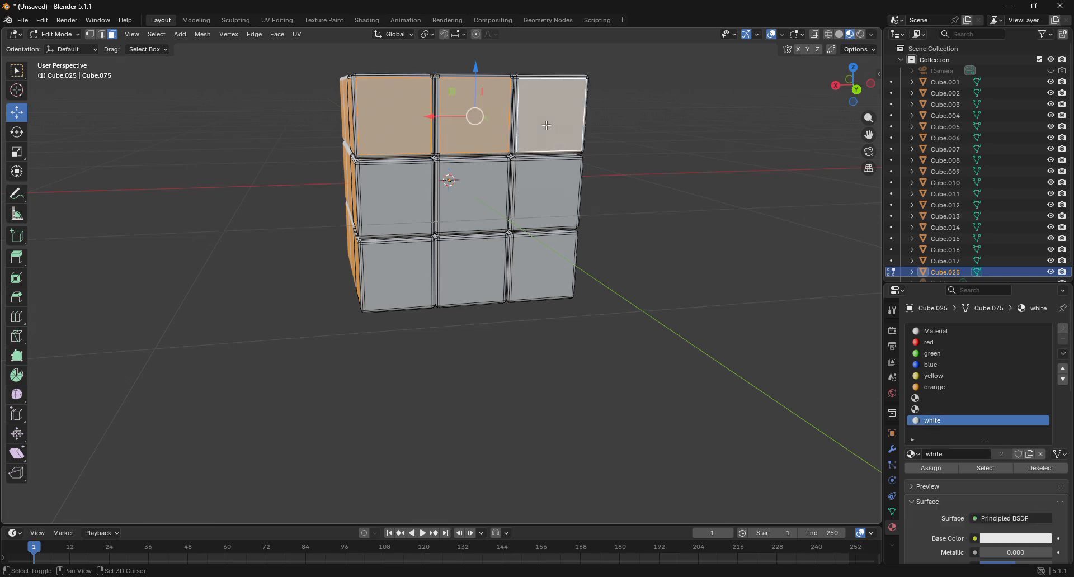
left_click(541, 194, "shift")
left_click(410, 205, "shift")
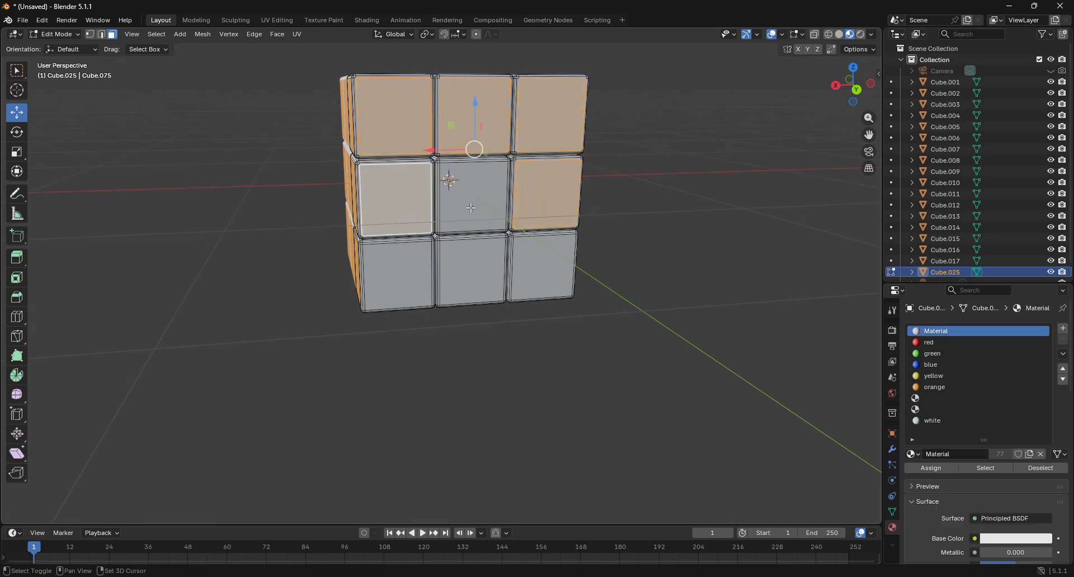
left_click(469, 193, "shift")
left_click(396, 271, "shift")
left_click(481, 270, "shift")
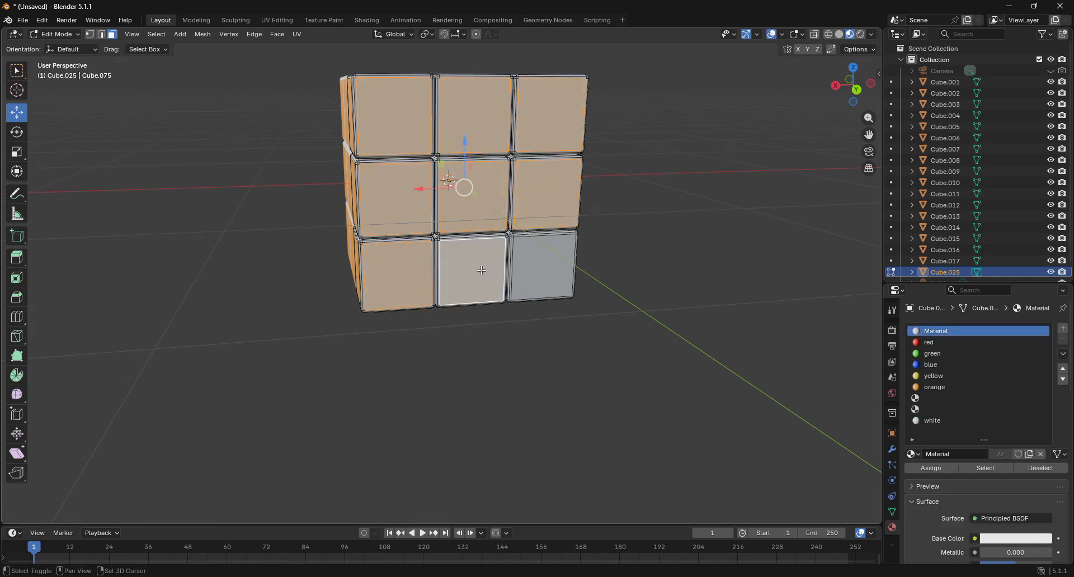
left_click(559, 269, "shift")
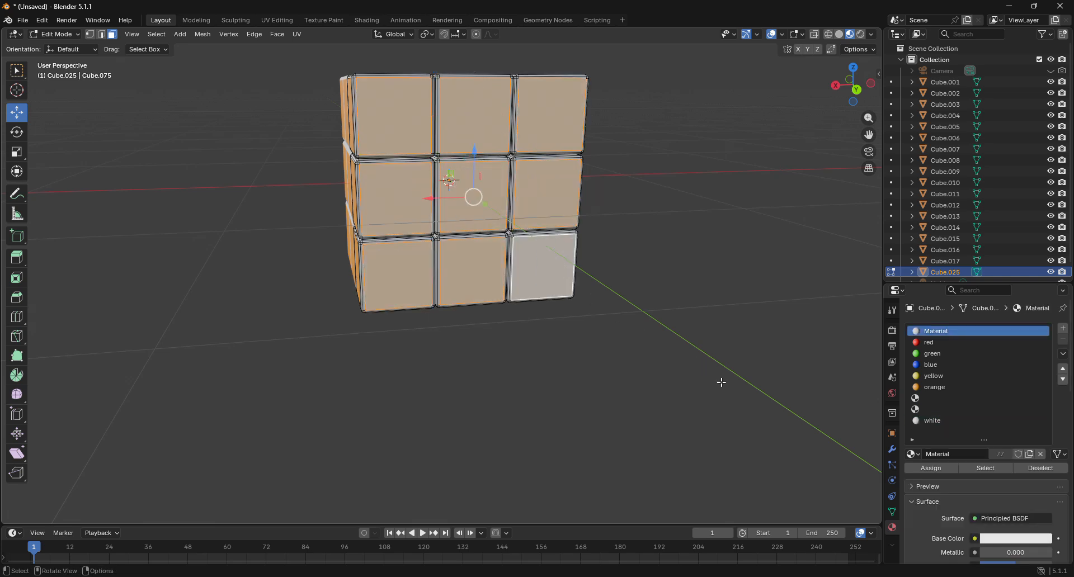
left_click(931, 422)
left_click(931, 469)
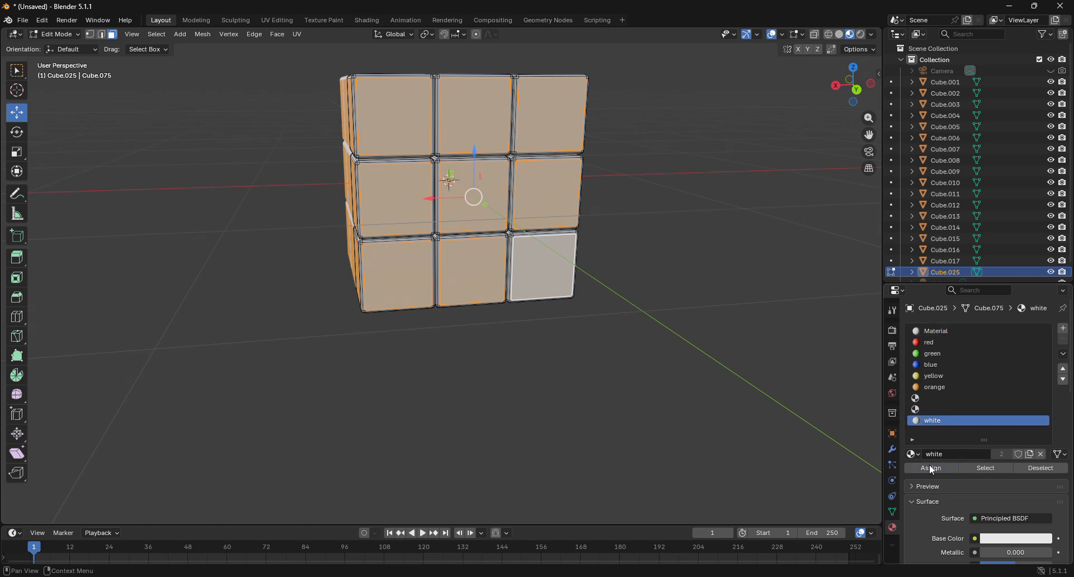
left_click(65, 35)
left_click(54, 48)
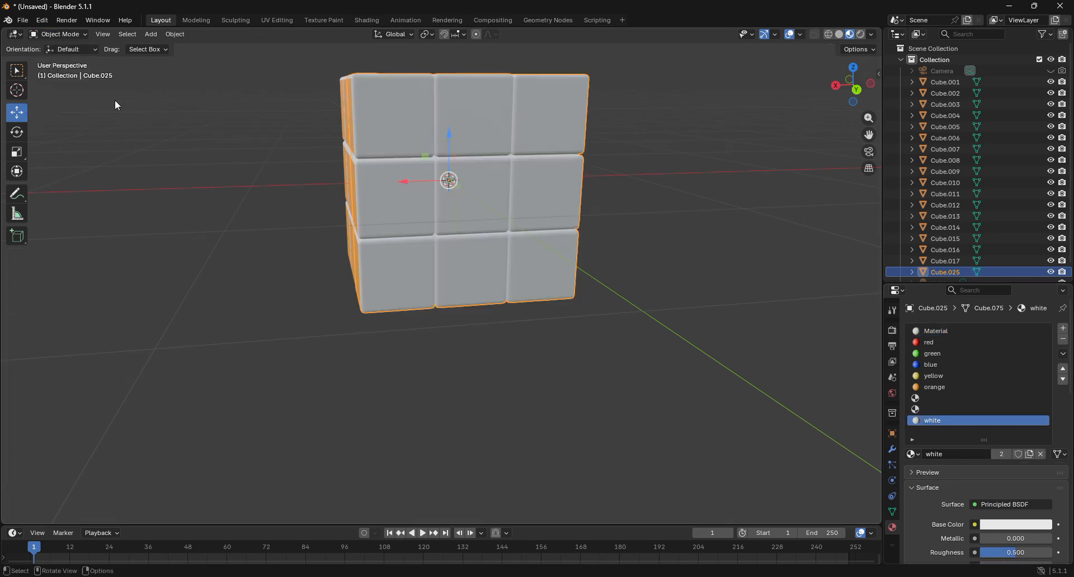
Step: Set the roughness of the white material to 0
scroll(934, 462, "down", 4)
left_click_drag(992, 465, 928, 464)
scroll(729, 233, "up", 6)
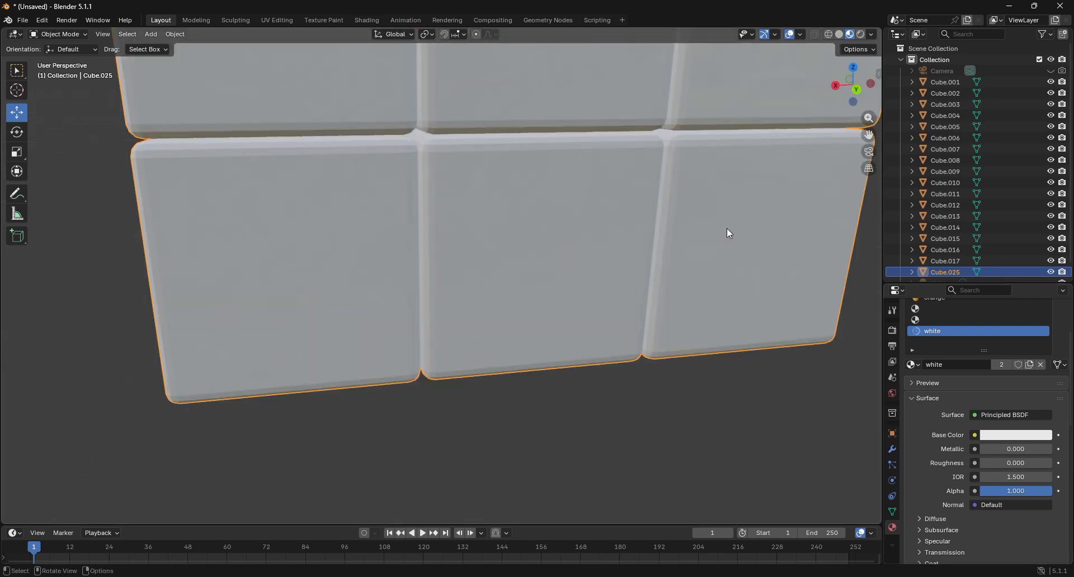
scroll(726, 228, "down", 6)
scroll(928, 336, "up", 4)
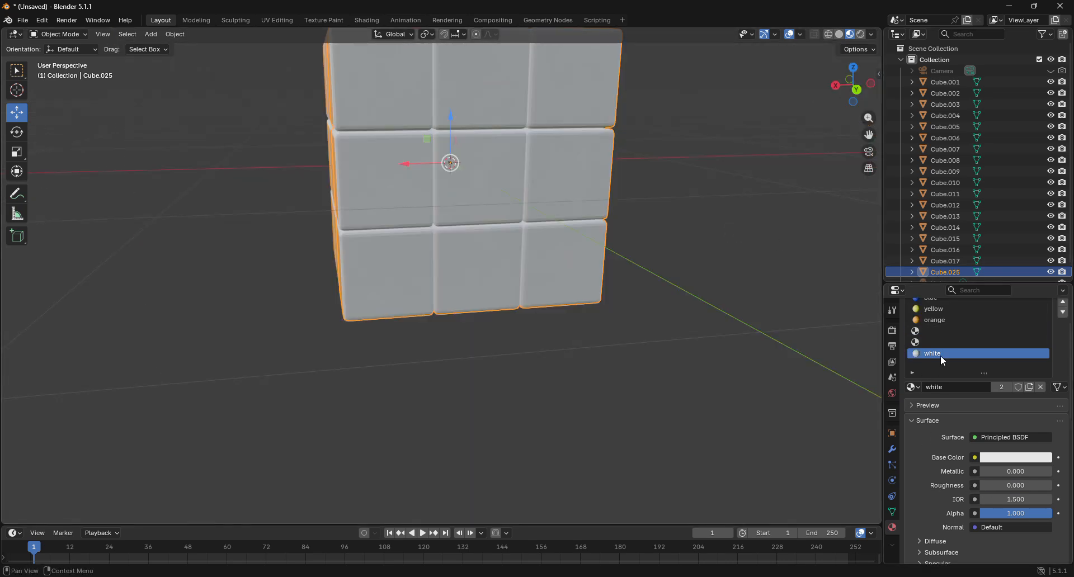
scroll(499, 240, "down", 2)
Step: Put the joined back layer into Edit Mode and select all of its geometry
left_click(58, 34)
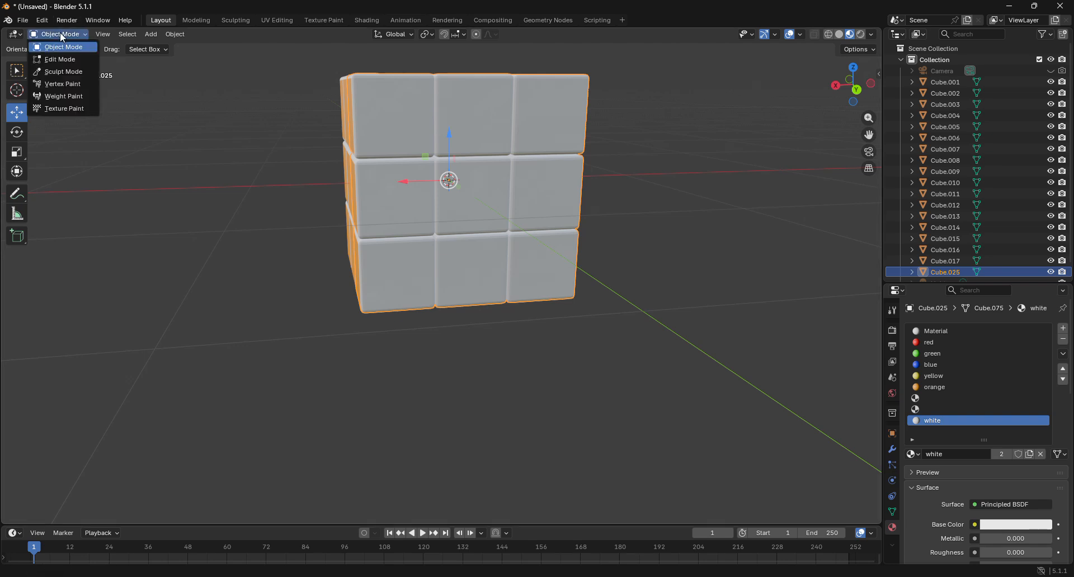
left_click(60, 55)
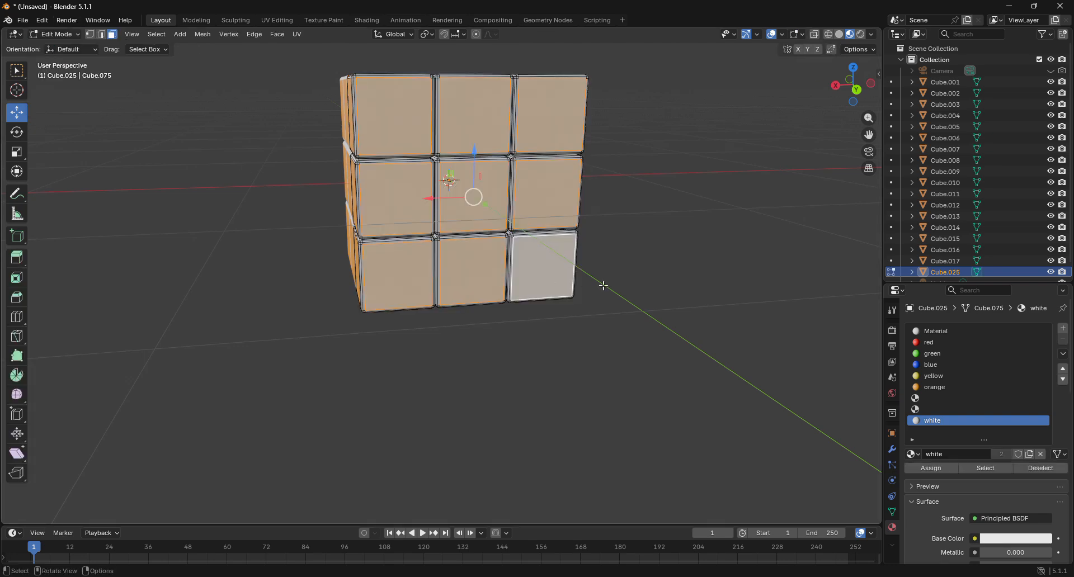
key("a")
Step: Try to separate the selected back layer by material
key("ctrl+f")
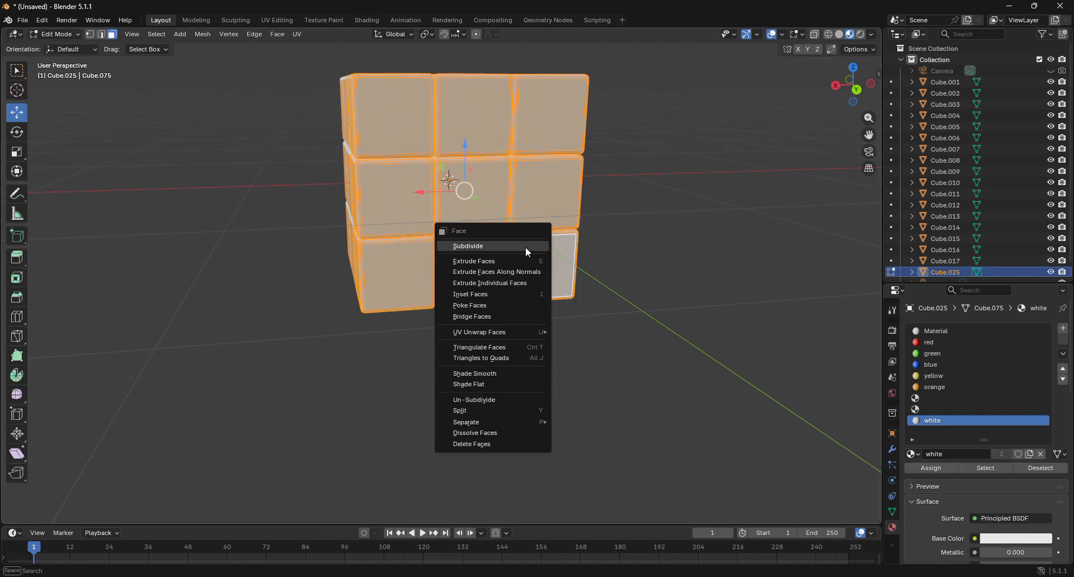
mouse_move(481, 423)
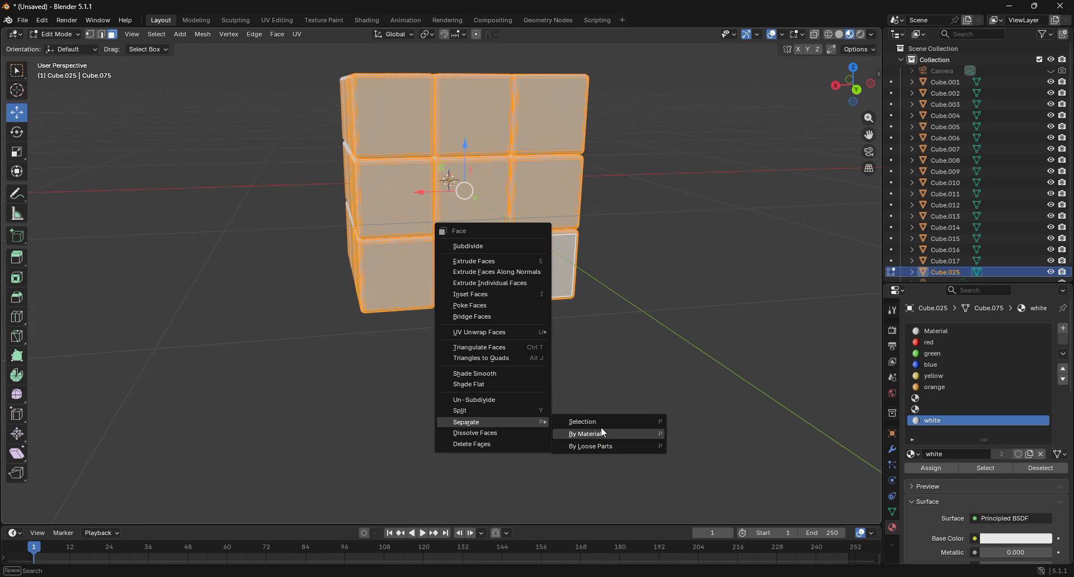
left_click(603, 431)
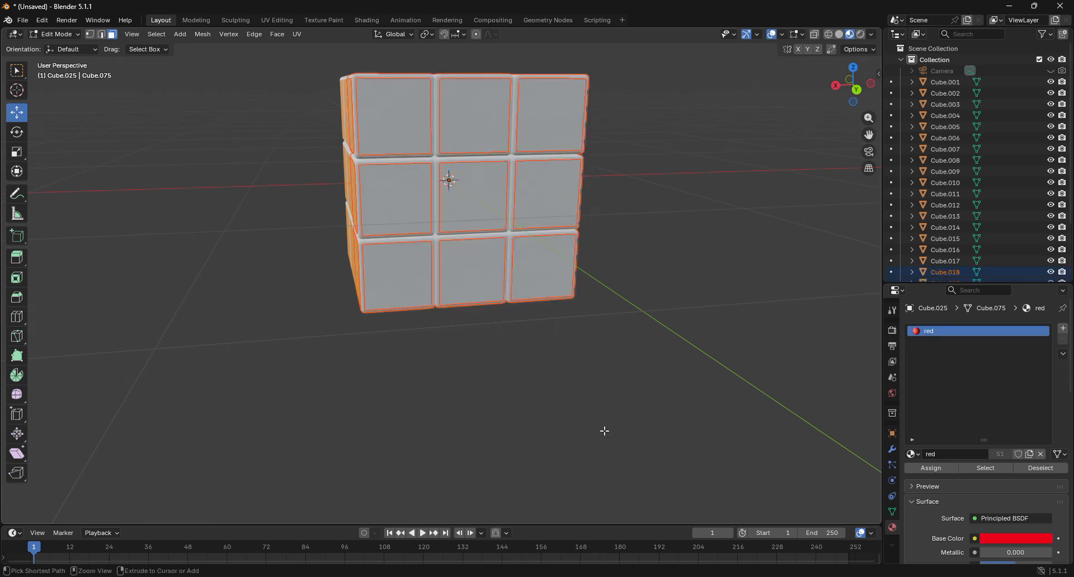
Step: Separate the back layer by loose parts, return to Object Mode, and select the upper corner cube between the orange and white sides
key("ctrl+f")
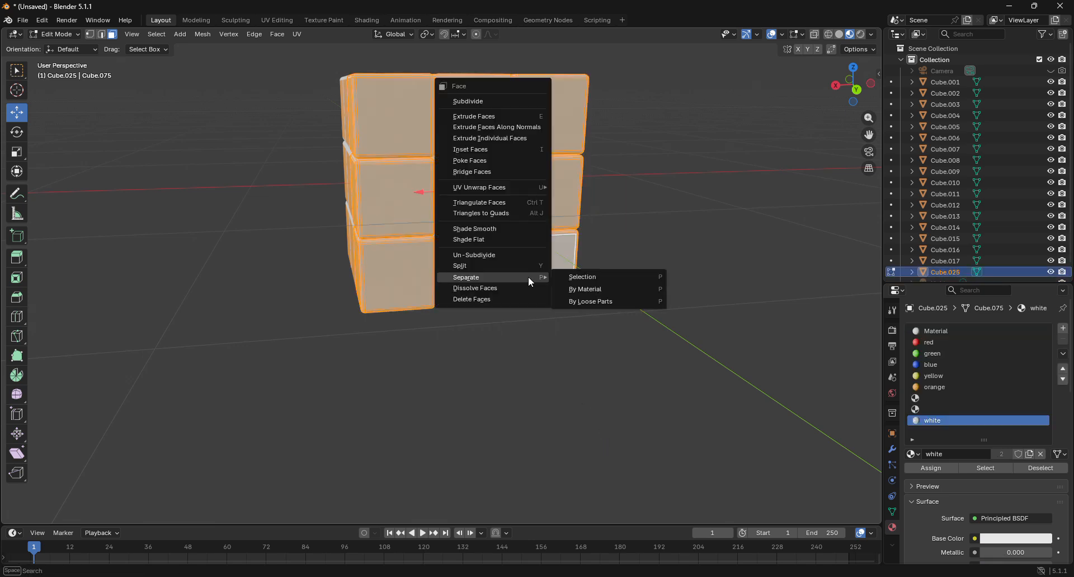
mouse_move(508, 279)
left_click(575, 303)
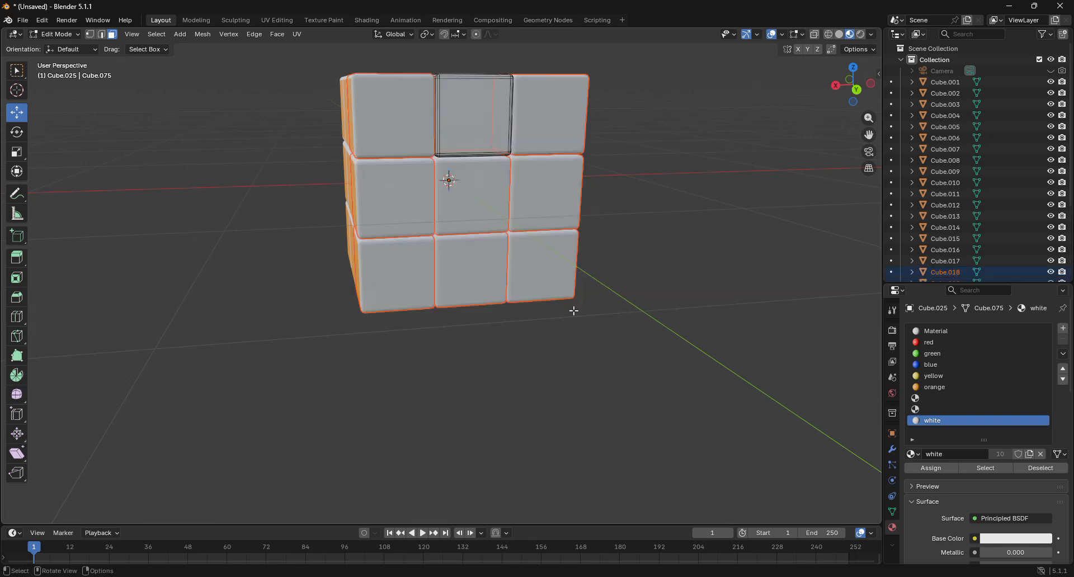
left_click(56, 34)
left_click(53, 47)
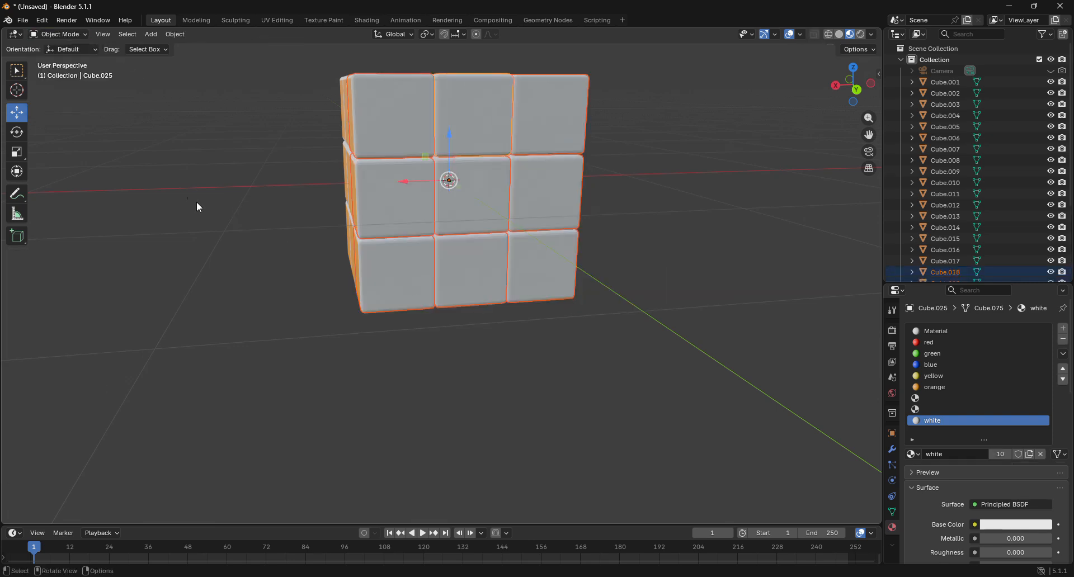
left_click(411, 119)
middle_click_drag(817, 103, 494, 133)
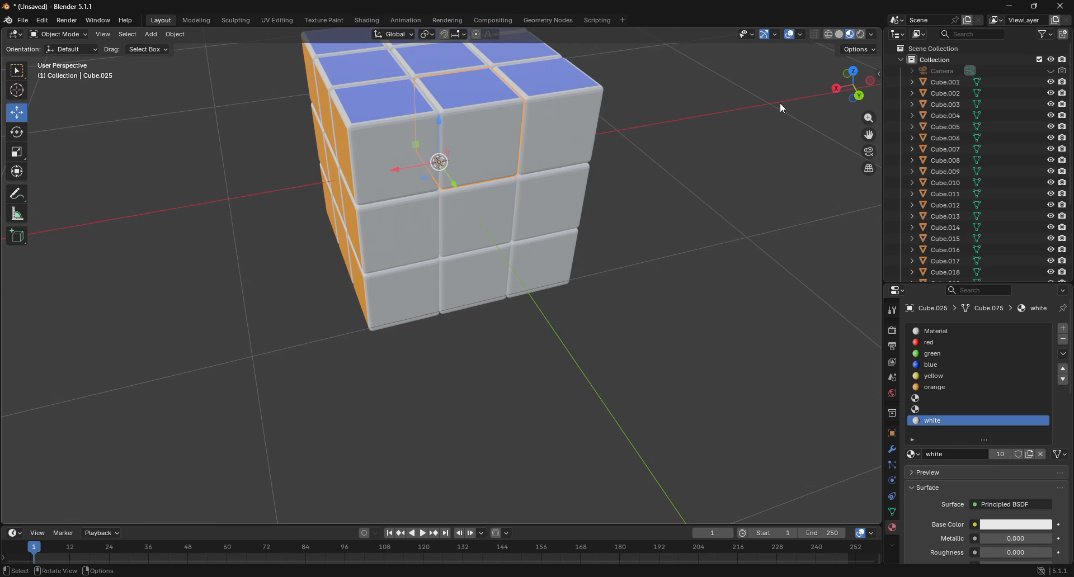
left_click_drag(851, 87, 879, 79)
scroll(497, 197, "down", 3)
left_click(443, 211)
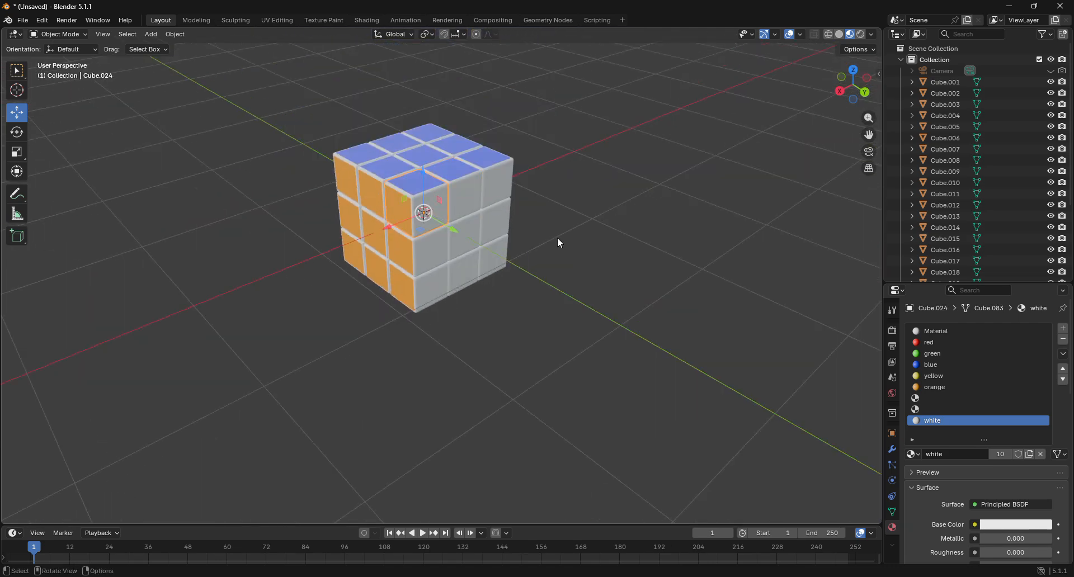
Step: Set the render engine to Cycles with GPU Compute as the device, and switch the viewport to Rendered shading
left_click(893, 329)
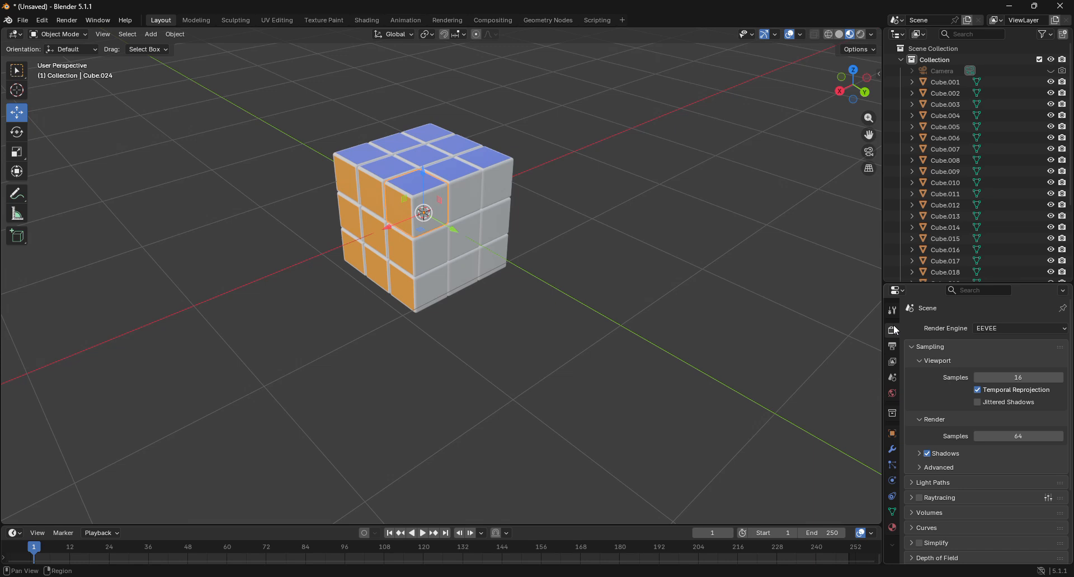
left_click(982, 329)
left_click(986, 371)
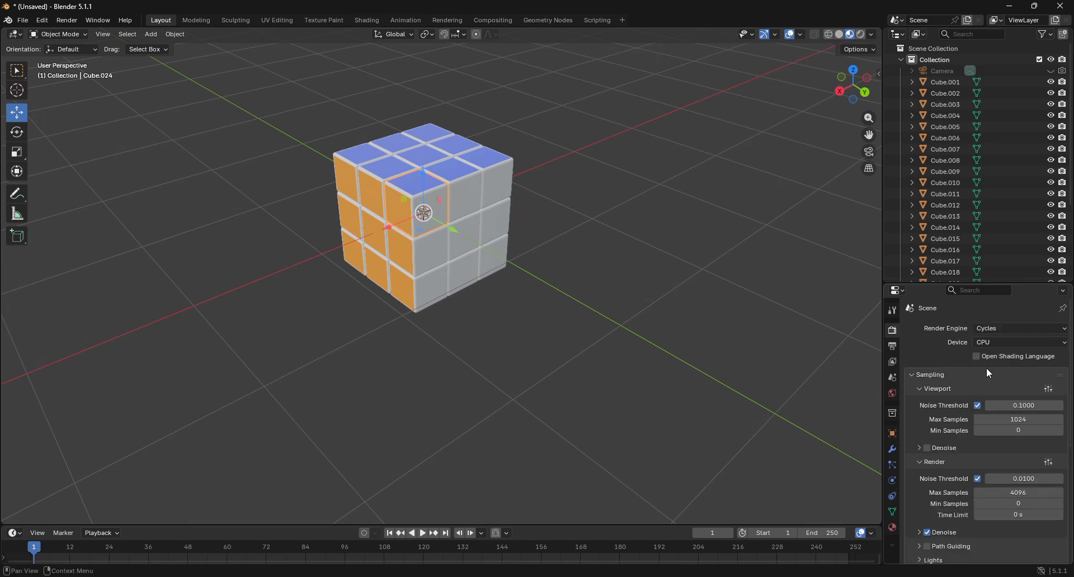
left_click(987, 343)
left_click(992, 363)
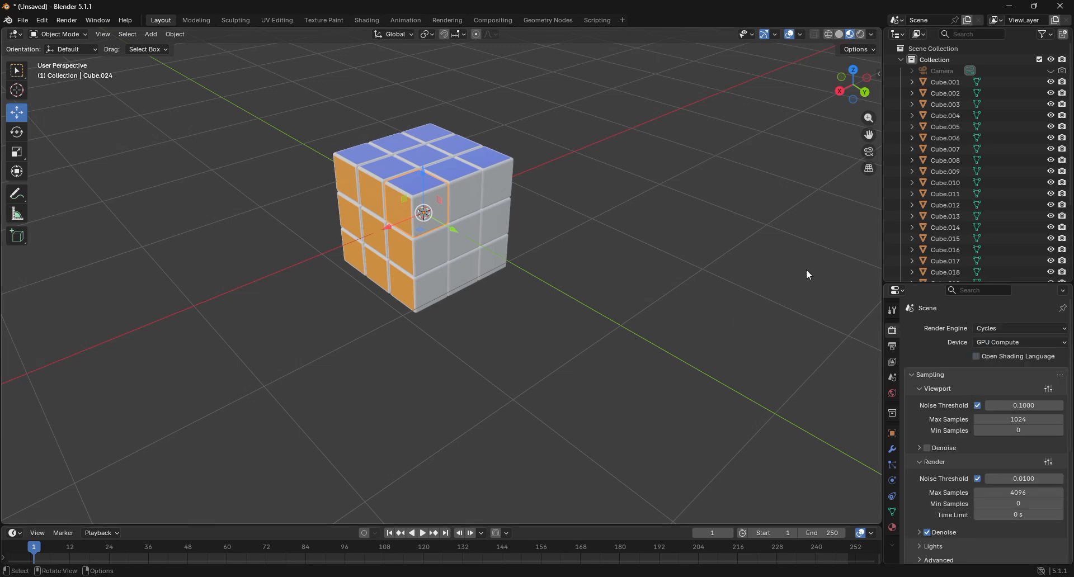
left_click(860, 35)
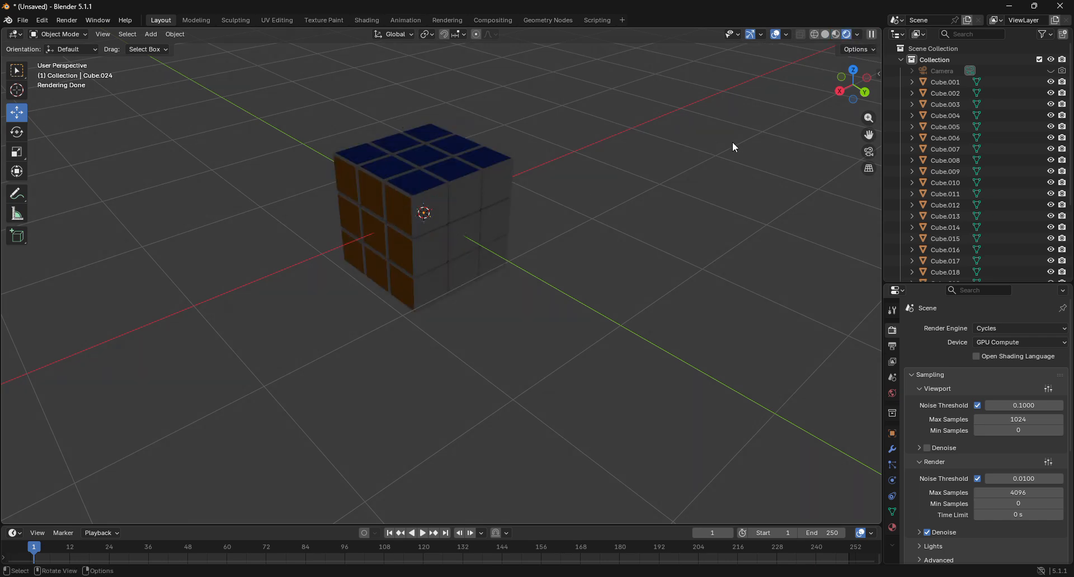
Step: Enlarge the object list, unhide the Light object to view its effect on the cube, and delete it
scroll(732, 144, "down", 4)
left_click_drag(936, 285, 937, 479)
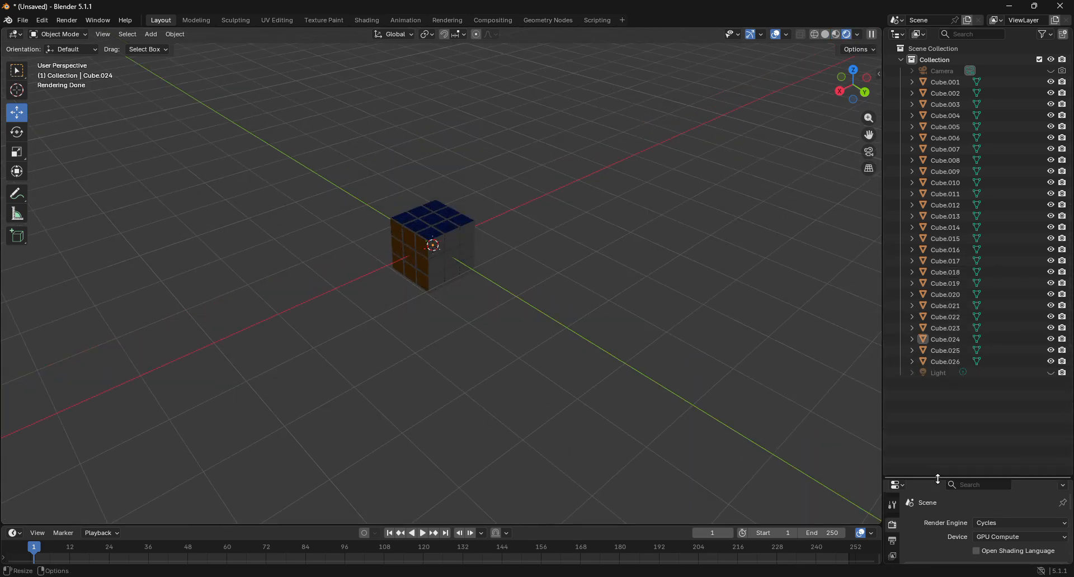
left_click(1051, 373)
scroll(575, 277, "up", 4)
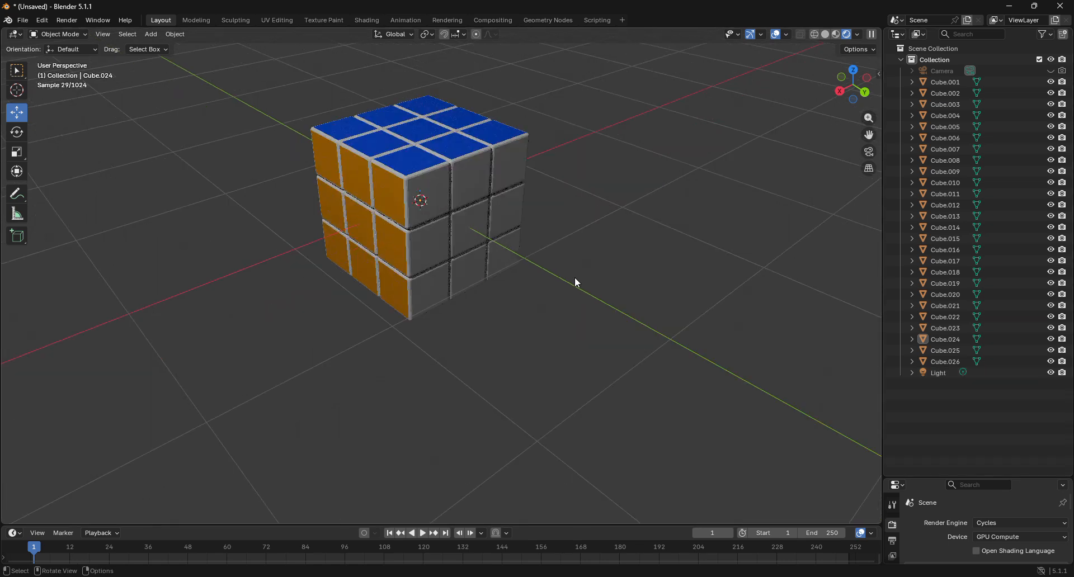
scroll(575, 276, "up", 2)
left_click(984, 374)
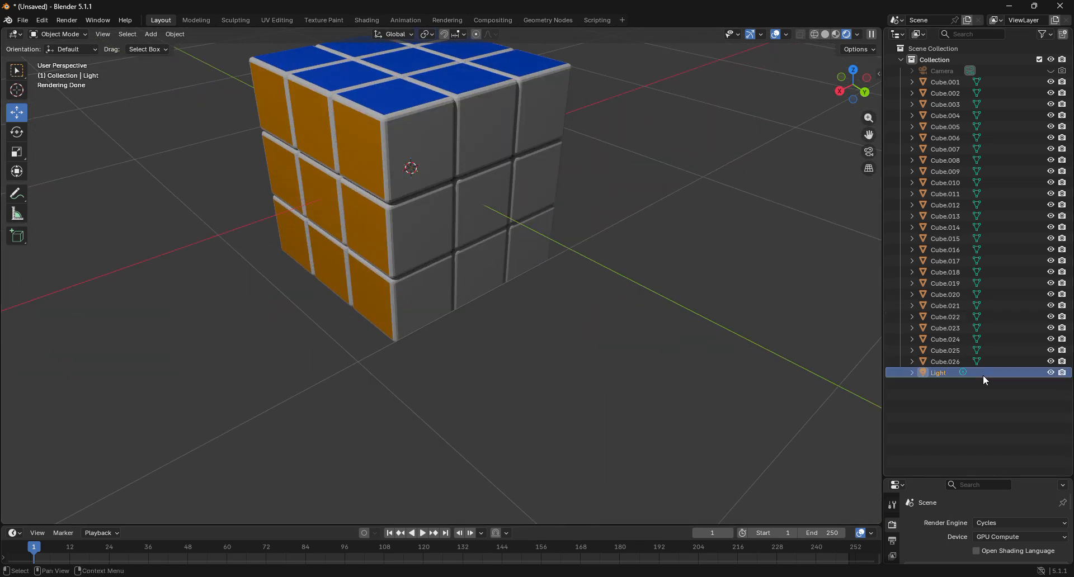
key("Delete")
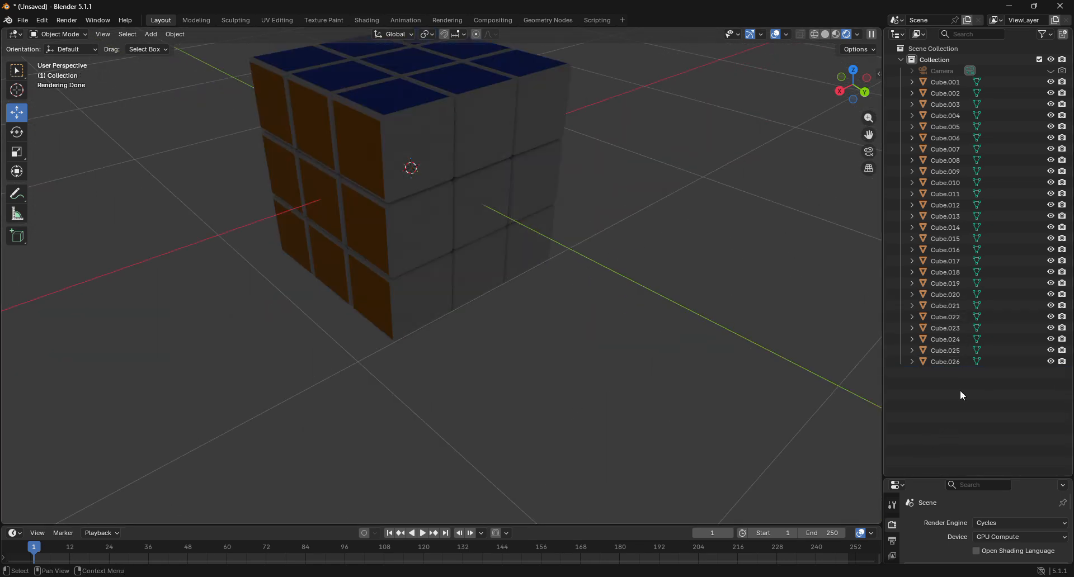
Step: Add an area light at the cube's centre and scale it up well beyond the cube's footprint
left_click(945, 71)
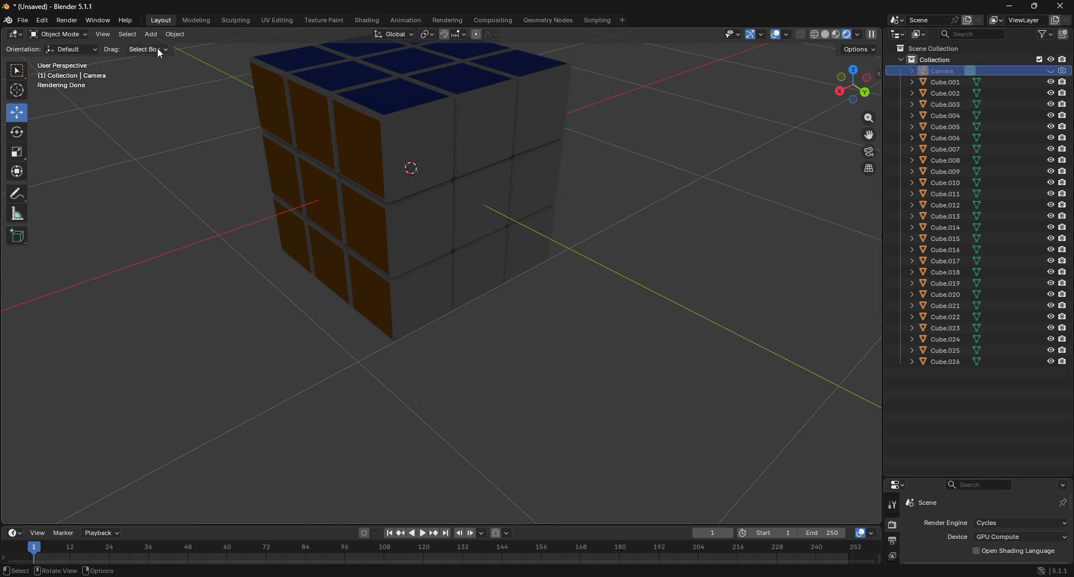
left_click(148, 36)
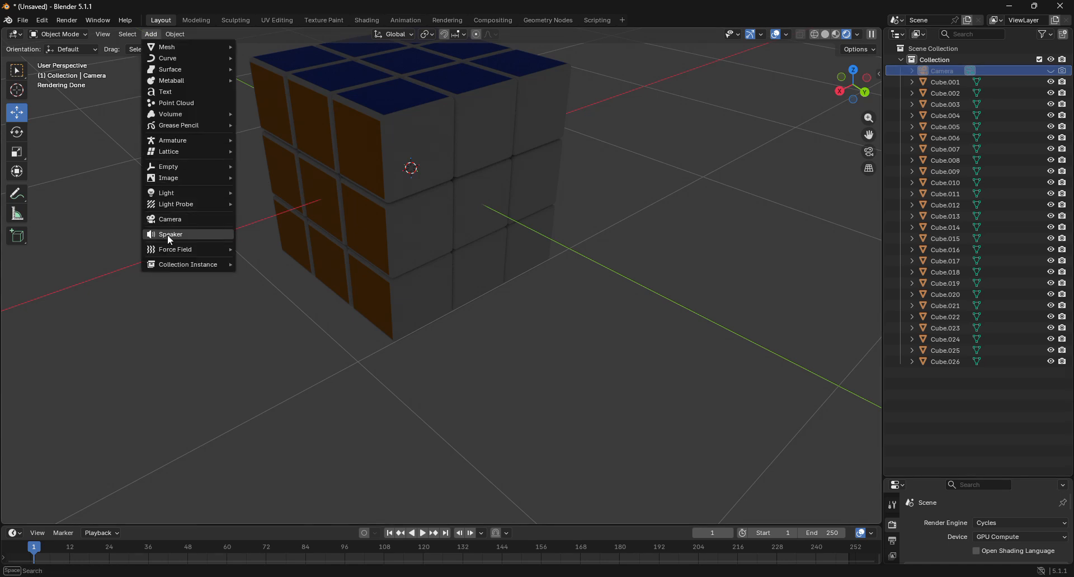
mouse_move(172, 194)
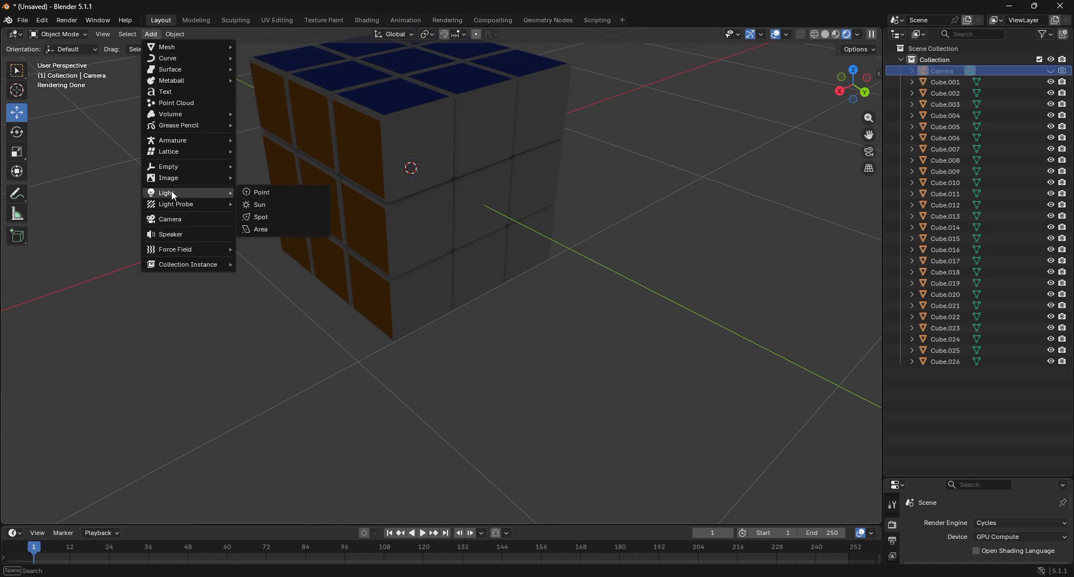
left_click(264, 228)
key("s")
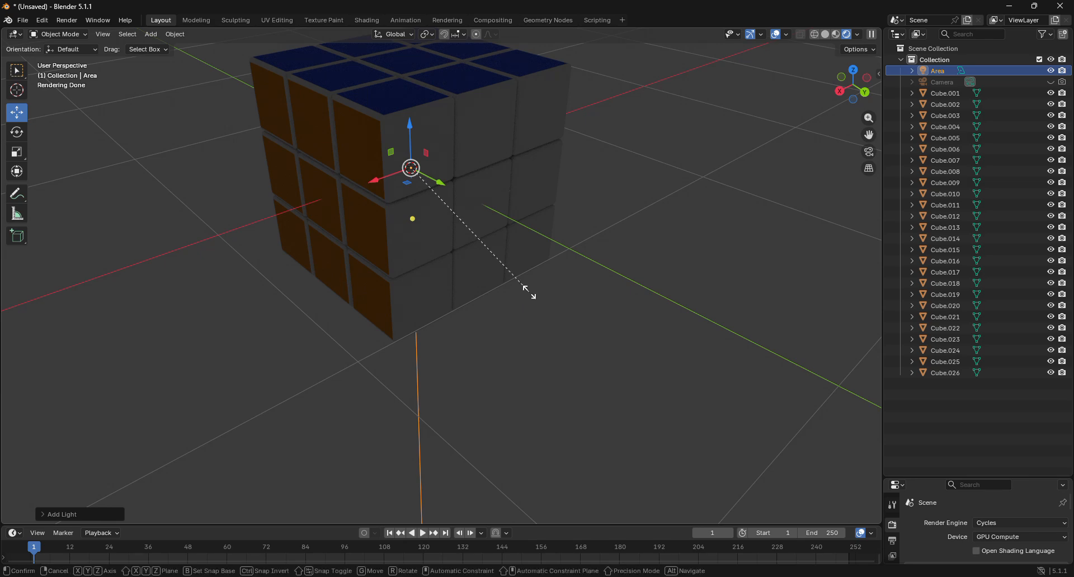
left_click(741, 415)
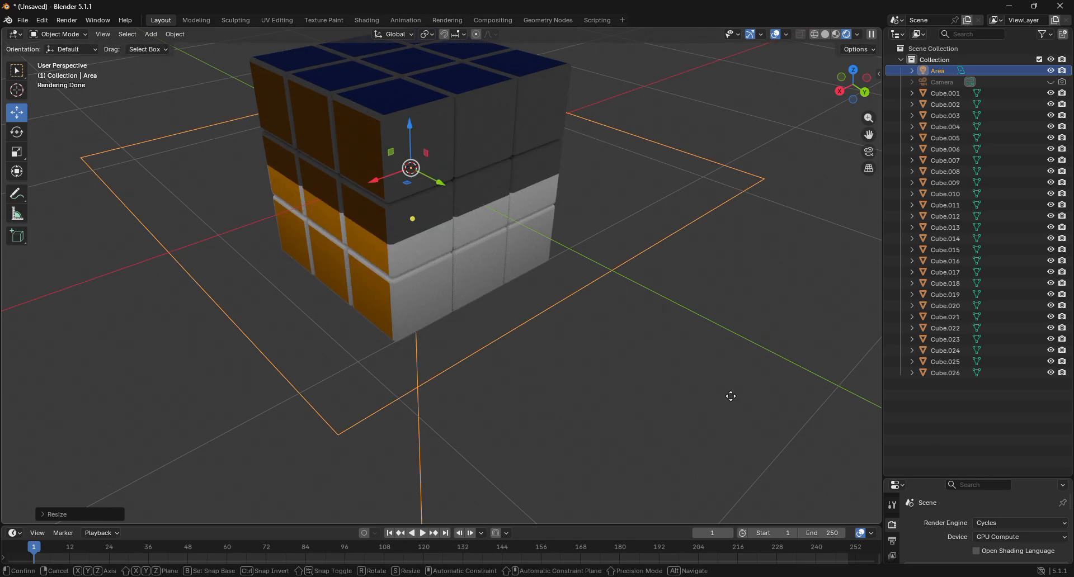
Step: Raise the area light along the Z axis until it hovers above the blue side
key("g")
key("z")
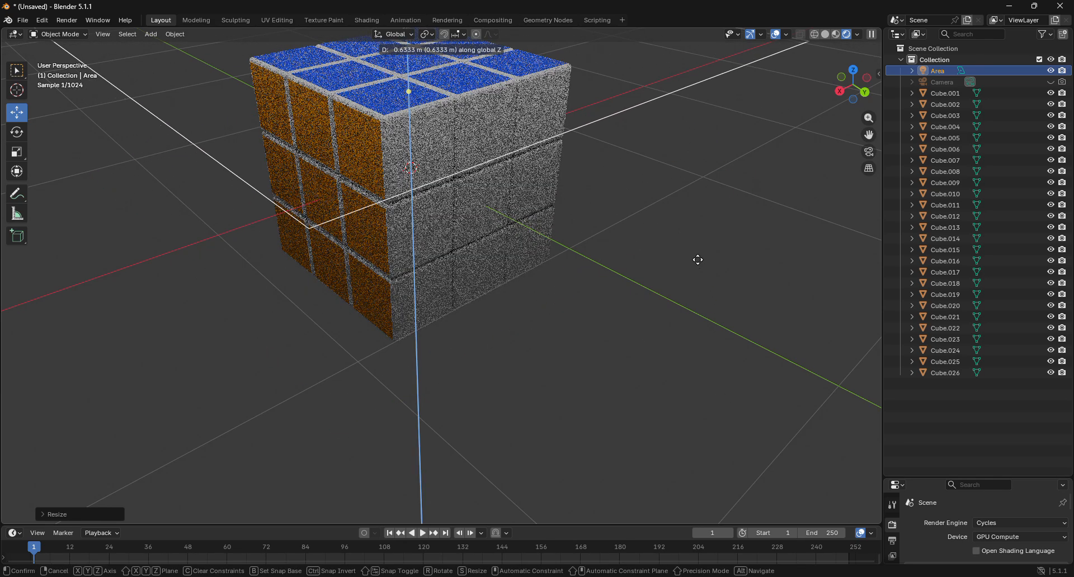
left_click(690, 253)
Step: Set the white material's roughness to 0 on the upper corner cube between the orange and white sides
left_click(445, 142)
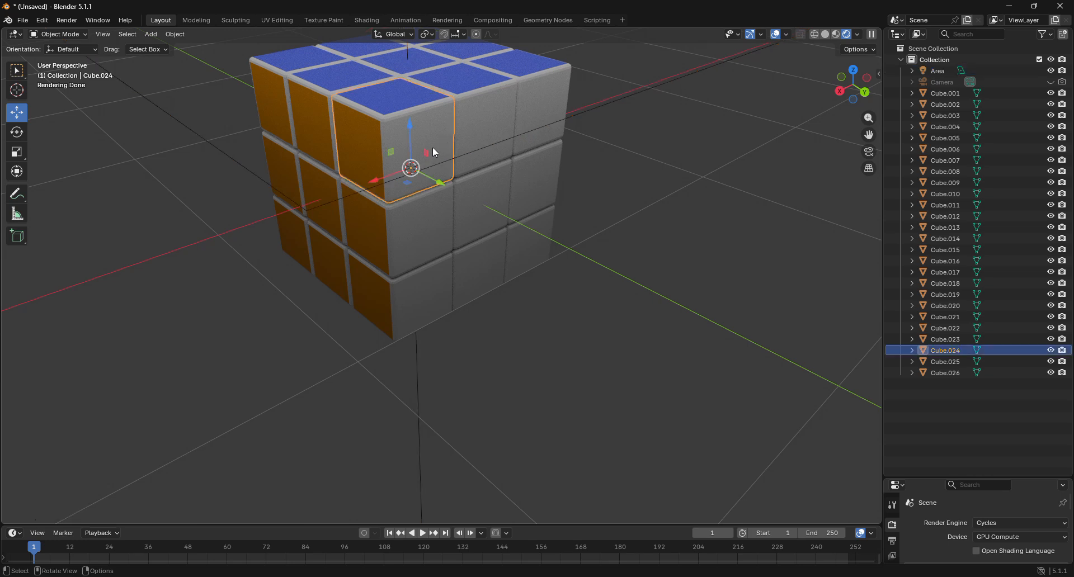
left_click_drag(901, 477, 901, 252)
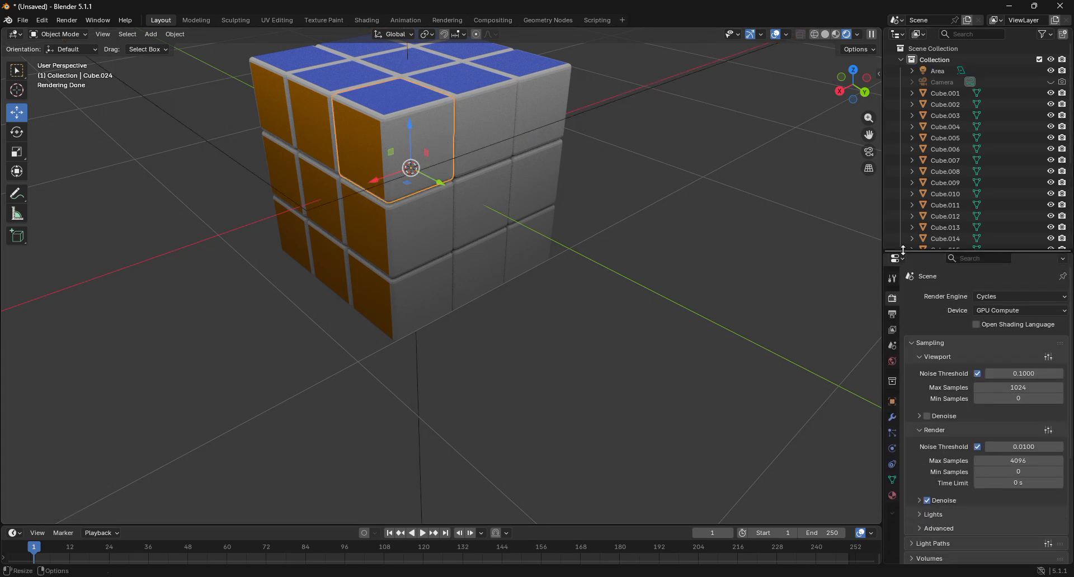
left_click(892, 497)
scroll(966, 392, "down", 1)
scroll(948, 406, "down", 4)
left_click_drag(1009, 397, 981, 394)
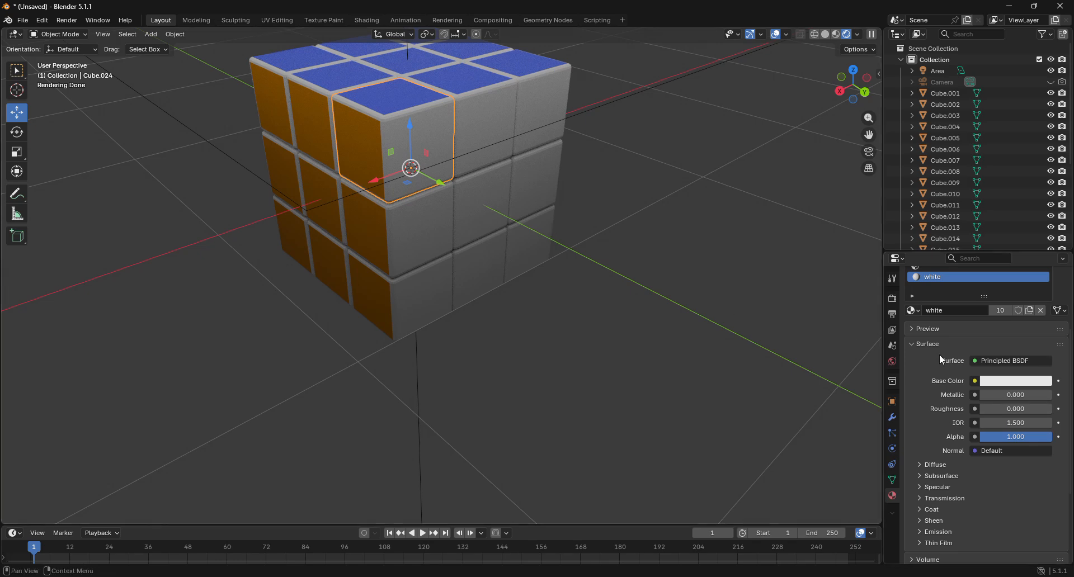
Step: Set the roughness of the base material named Material to 1
scroll(974, 351, "up", 1)
scroll(973, 349, "up", 4)
left_click(937, 301)
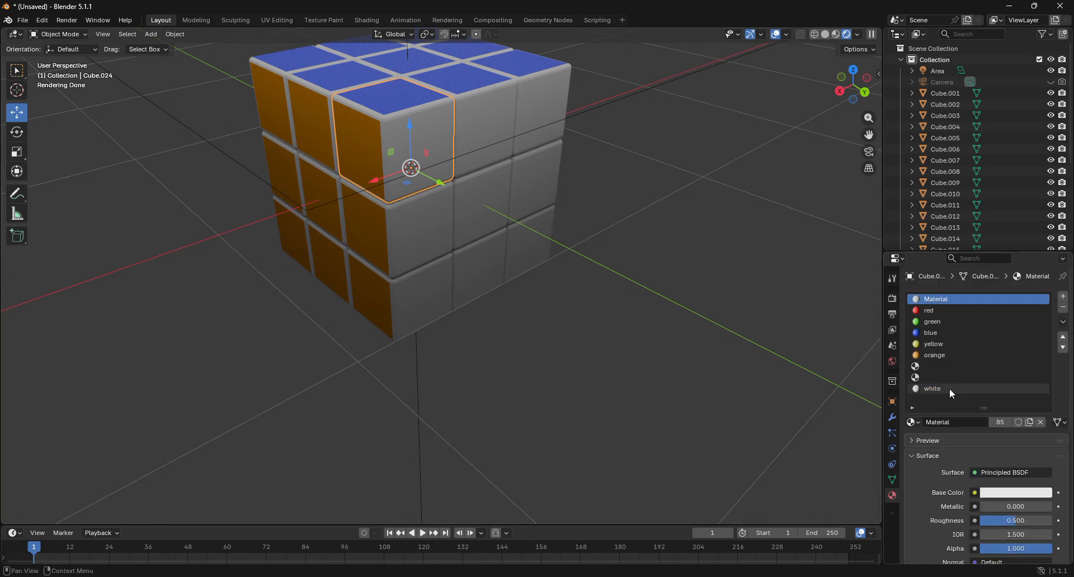
scroll(957, 385, "down", 2)
left_click_drag(1015, 476, 1054, 479)
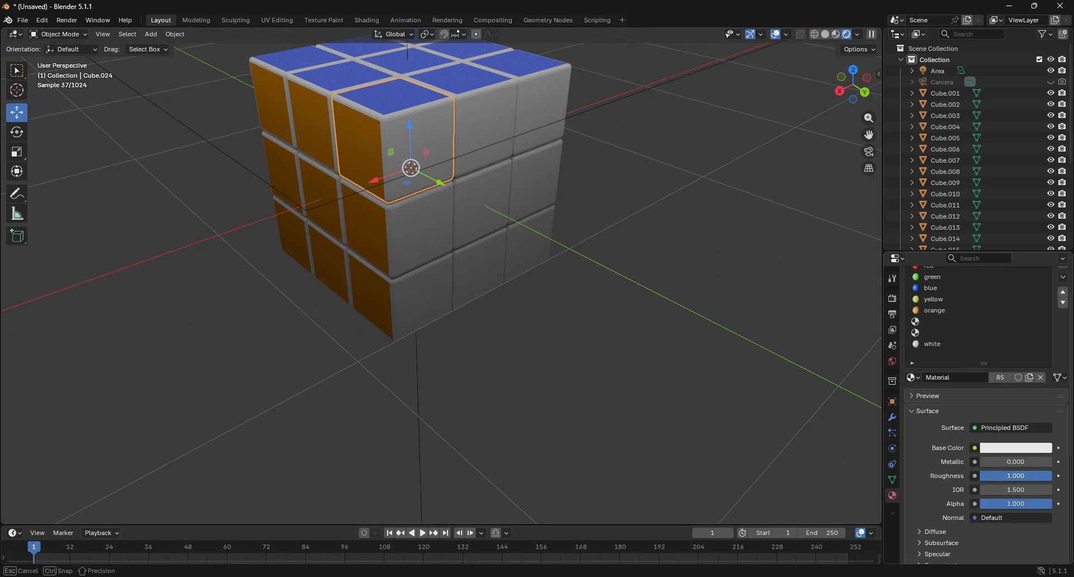
Step: Apply Shade Smooth to each of the three upper-row cubes on the white side
scroll(515, 154, "up", 5)
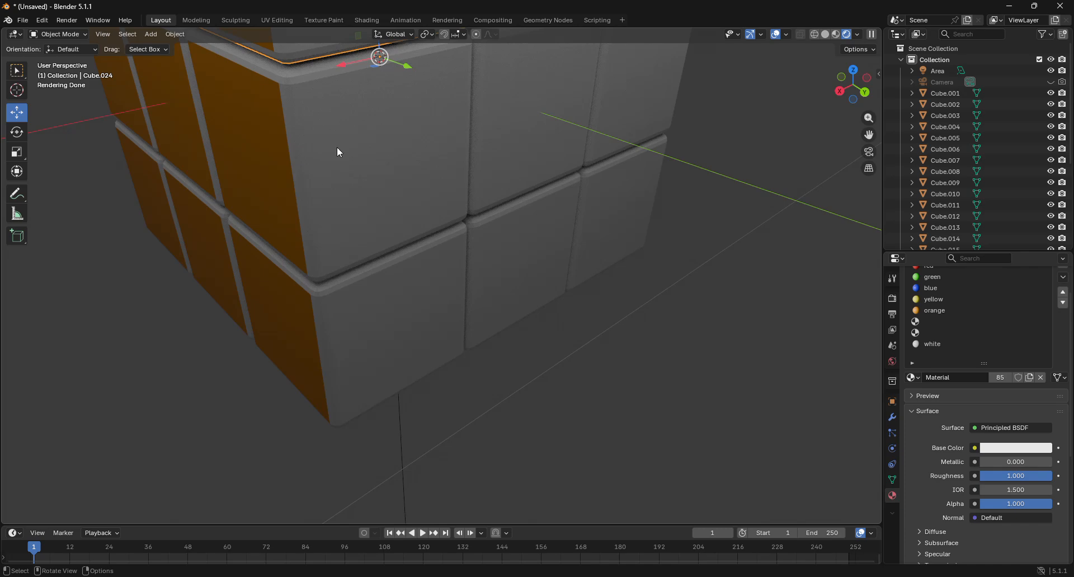
scroll(355, 146, "down", 3)
scroll(355, 145, "down", 5)
right_click(380, 146)
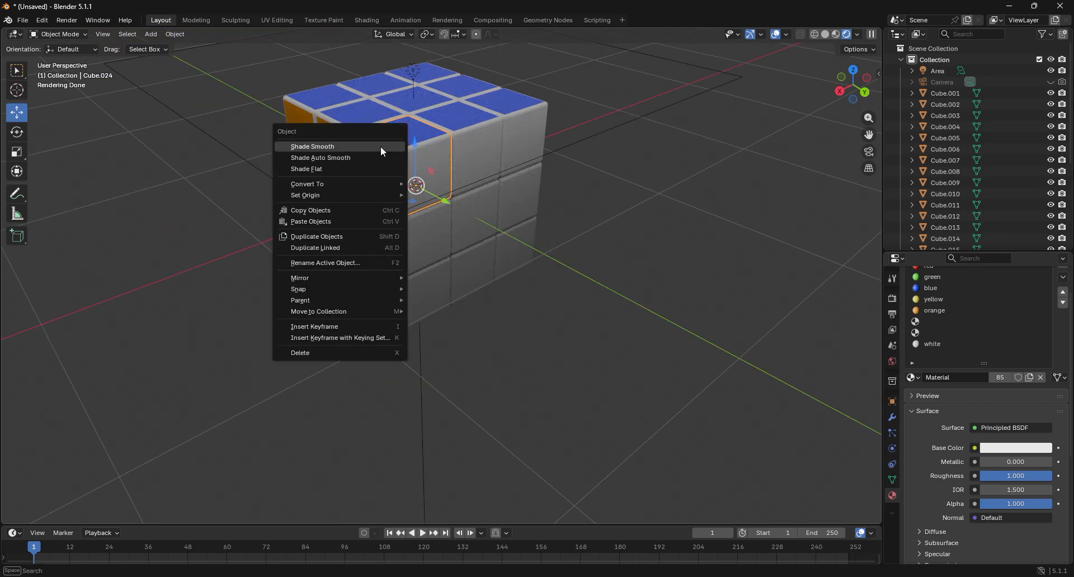
left_click(381, 146)
left_click(478, 152)
right_click(478, 153)
left_click(478, 152)
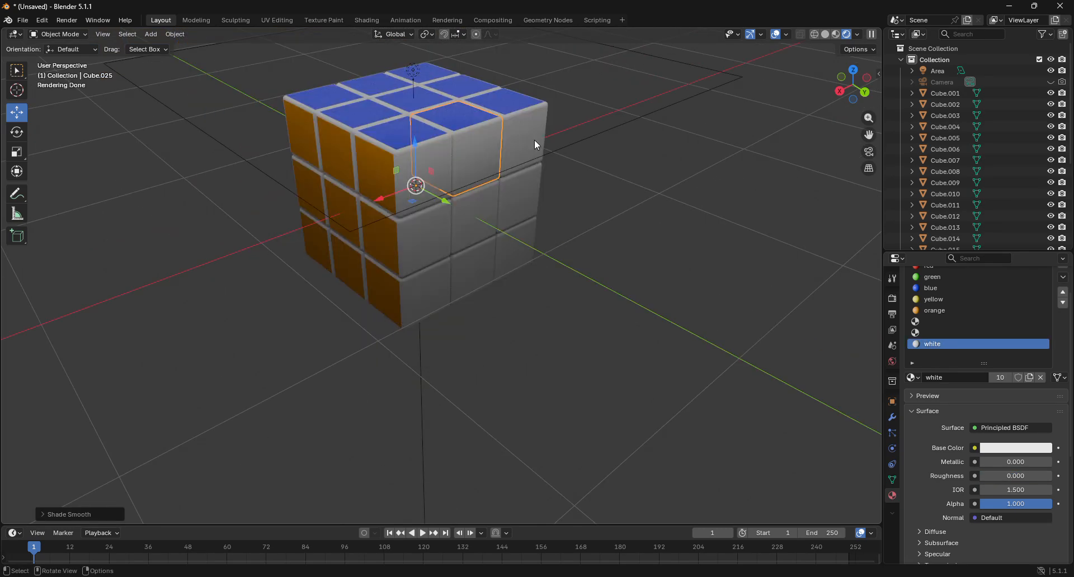
right_click(535, 141)
left_click(535, 141)
Step: Apply Shade Smooth to the middle and far corner cubes in the upper row of the orange side
left_click(357, 160)
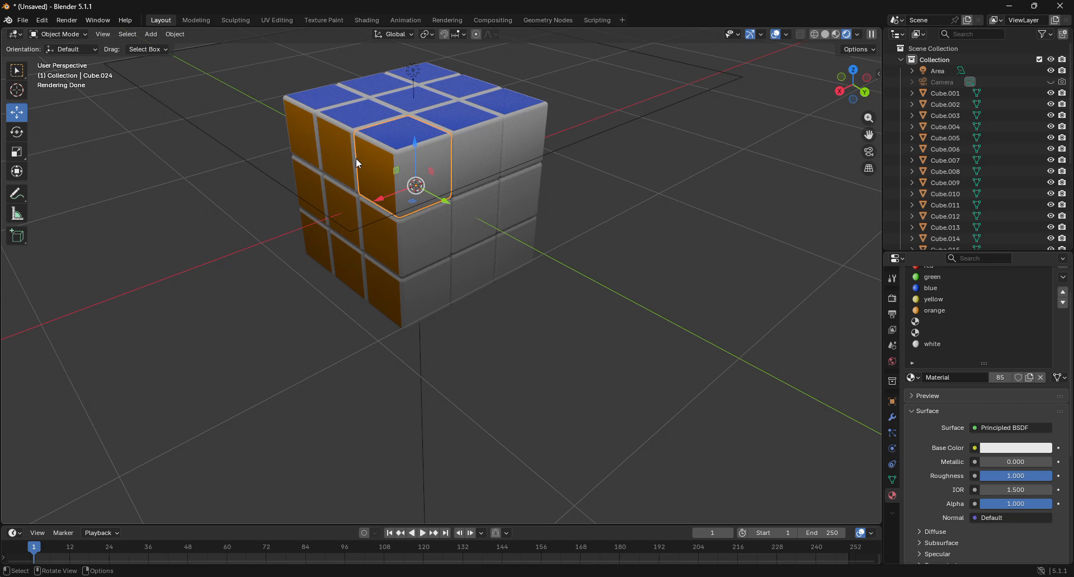
right_click(354, 156)
left_click(345, 149)
left_click(298, 132)
right_click(296, 130)
left_click(296, 127)
Step: Apply Shade Smooth to the blue side's centre cube, its far corner cube, and the edge cube between the far and orange-side corners
left_click(381, 85)
right_click(381, 85)
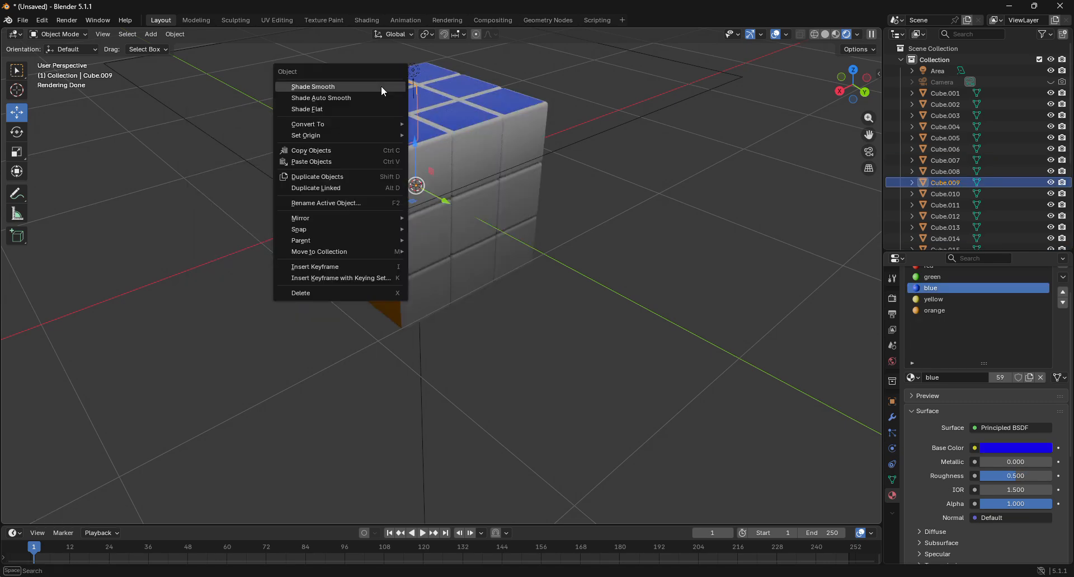
left_click(382, 88)
left_click(396, 110)
right_click(395, 106)
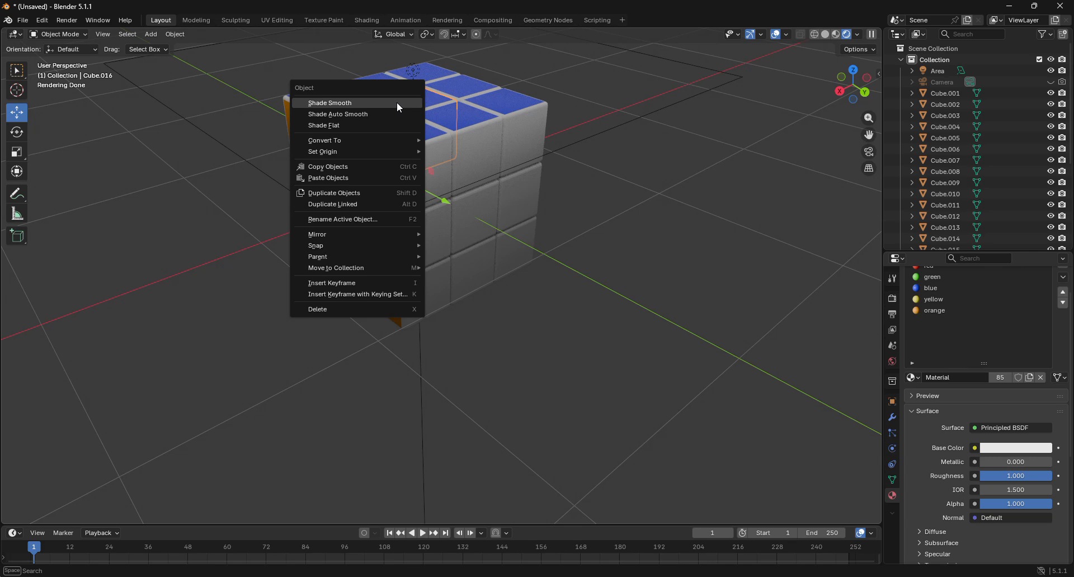
left_click(397, 102)
left_click(427, 71)
right_click(426, 68)
left_click(427, 71)
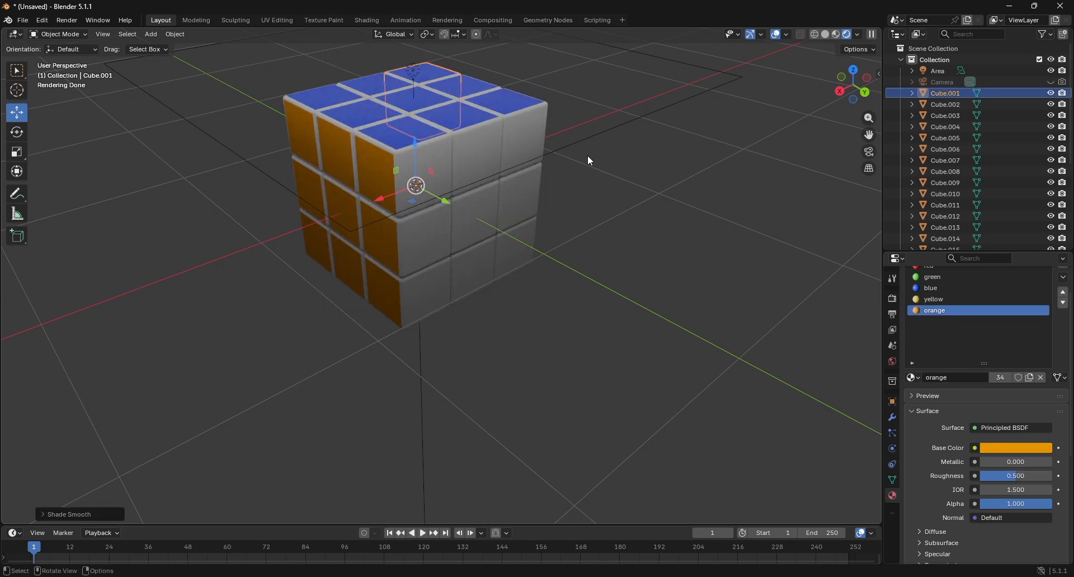
Step: Apply Shade Smooth to the three bottom-row cubes of the white side, switching the viewport to Solid shading along the way
left_click(865, 93)
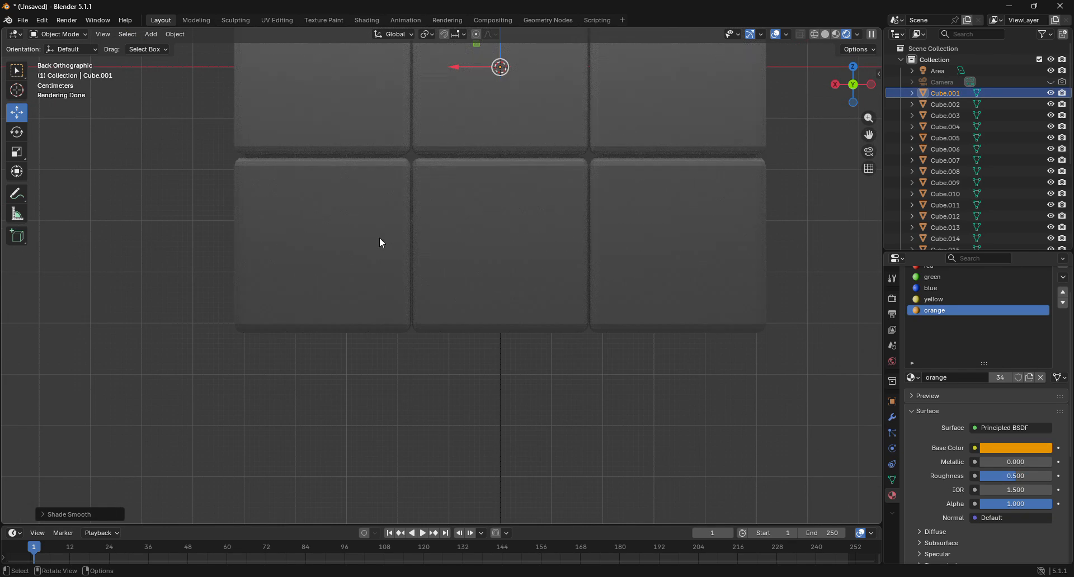
left_click(380, 238)
right_click(327, 225)
left_click(326, 224)
left_click(474, 224)
right_click(474, 225)
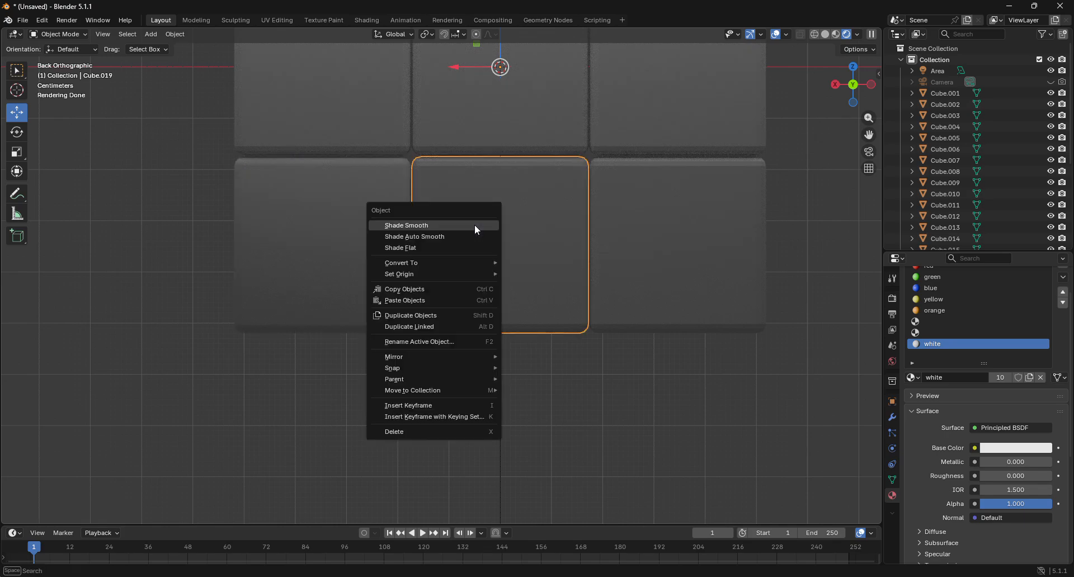
left_click(474, 225)
left_click(826, 34)
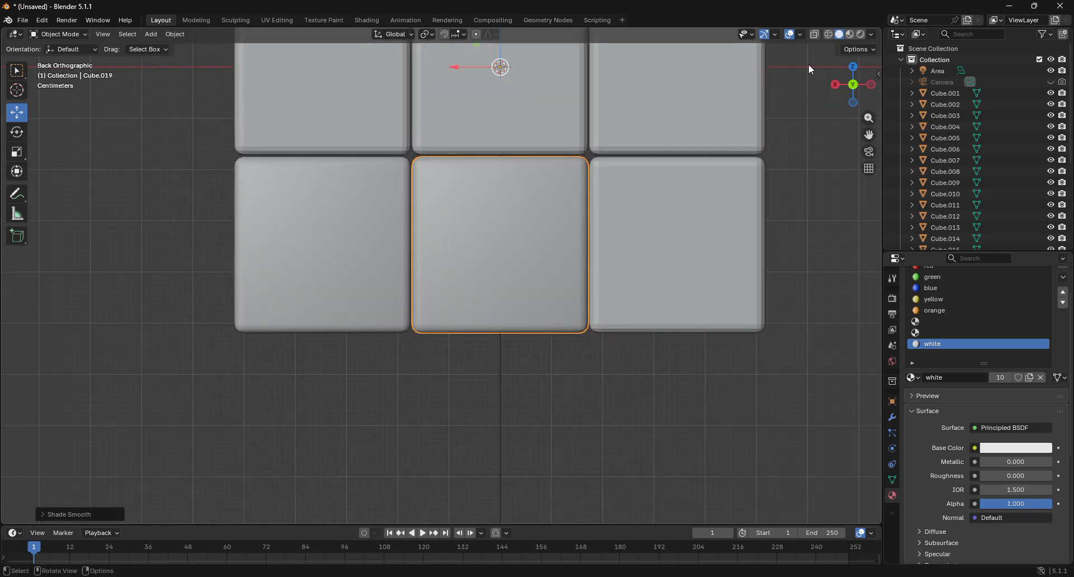
left_click(642, 224)
right_click(642, 225)
left_click(642, 223)
Step: Apply Shade Smooth to each of the three middle-row cubes of the white side
left_click(665, 108)
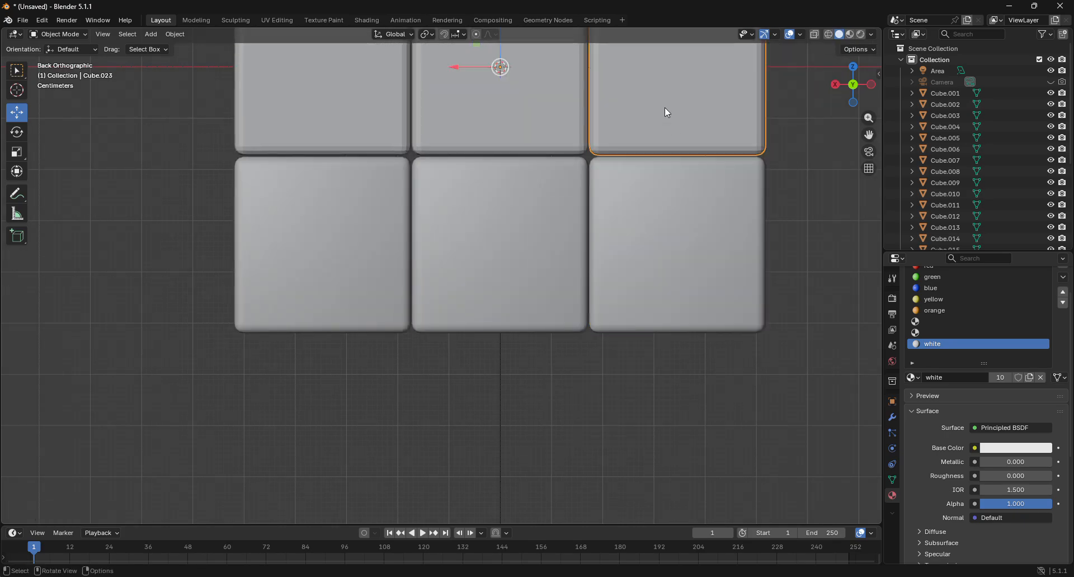
right_click(665, 106)
left_click(664, 107)
scroll(626, 142, "down", 2)
left_click(516, 153)
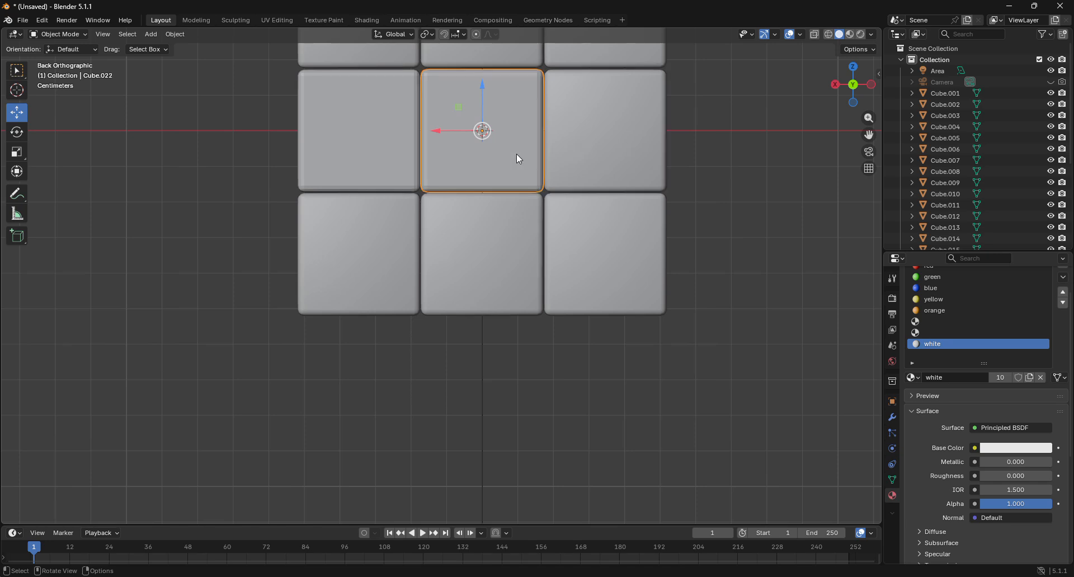
right_click(515, 153)
left_click(515, 154)
left_click(366, 152)
right_click(366, 152)
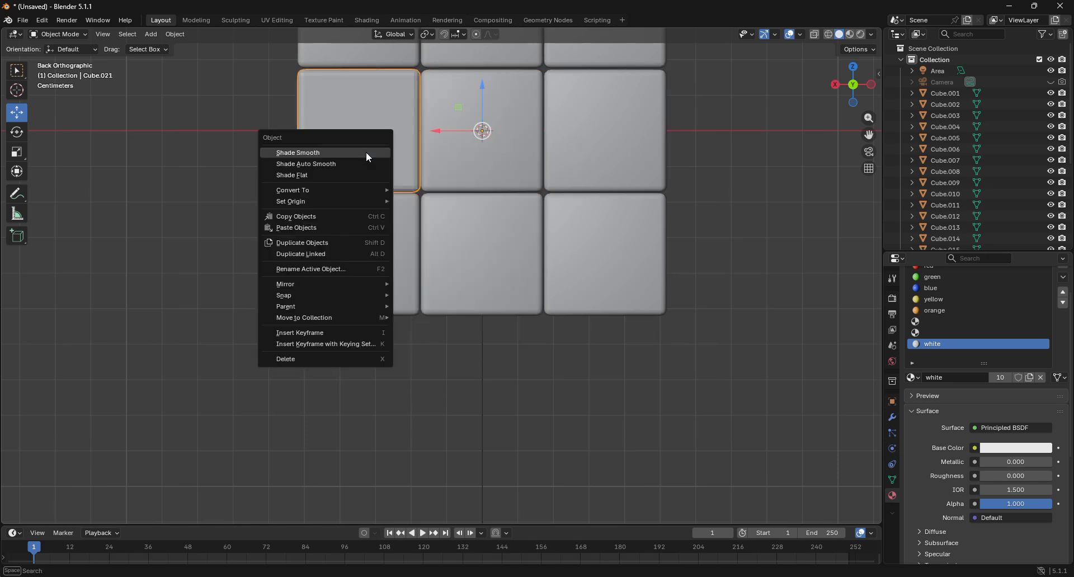
left_click(366, 152)
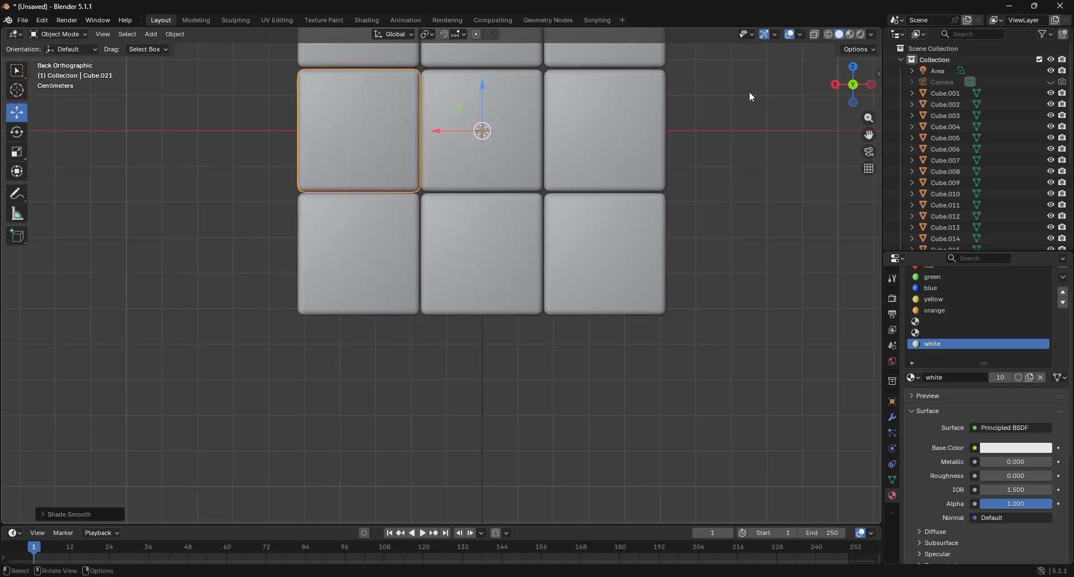
Step: In Right view, apply Shade Smooth to the orange side's centre cube and the cube directly below it
left_click(835, 84)
left_click(334, 119)
right_click(333, 118)
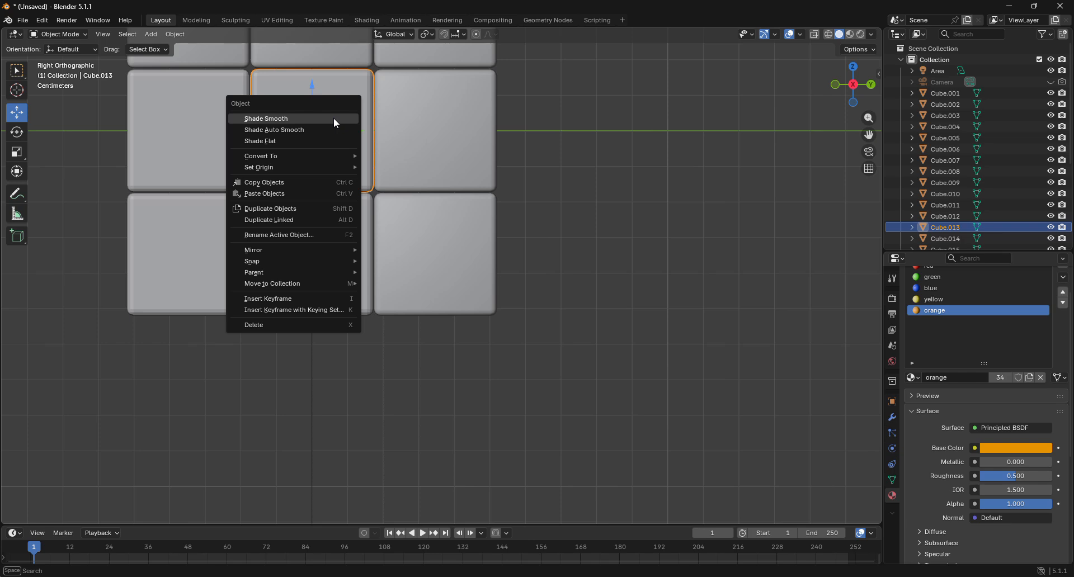
left_click(333, 118)
left_click(314, 233)
right_click(314, 233)
left_click(314, 233)
Step: Apply Shade Smooth to both bottom corner cubes of the orange side and the middle-row edge cube away from the white side
left_click(434, 251)
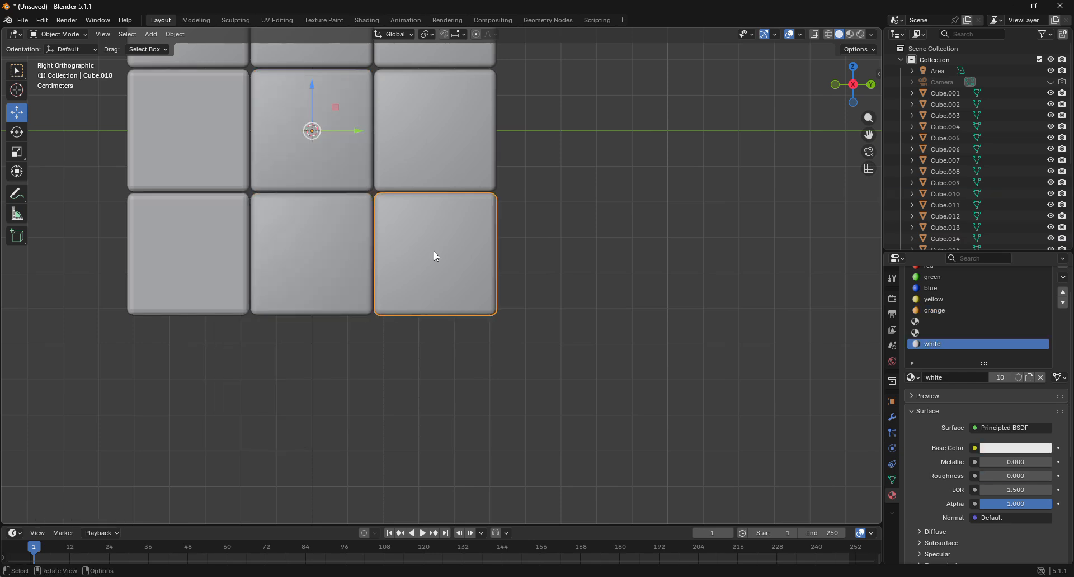
right_click(434, 251)
left_click(434, 251)
left_click(186, 244)
right_click(186, 244)
left_click(186, 244)
left_click(189, 136)
right_click(189, 136)
left_click(189, 135)
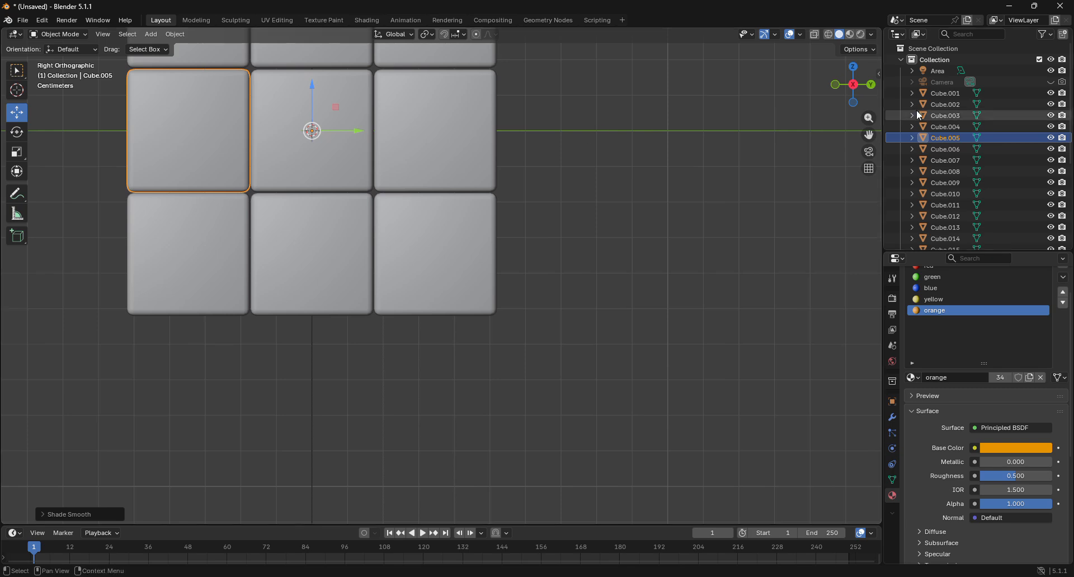
Step: In Front view, apply Shade Smooth to the centre cube and the middle-row cube on its left
left_click_drag(869, 135, 959, 311)
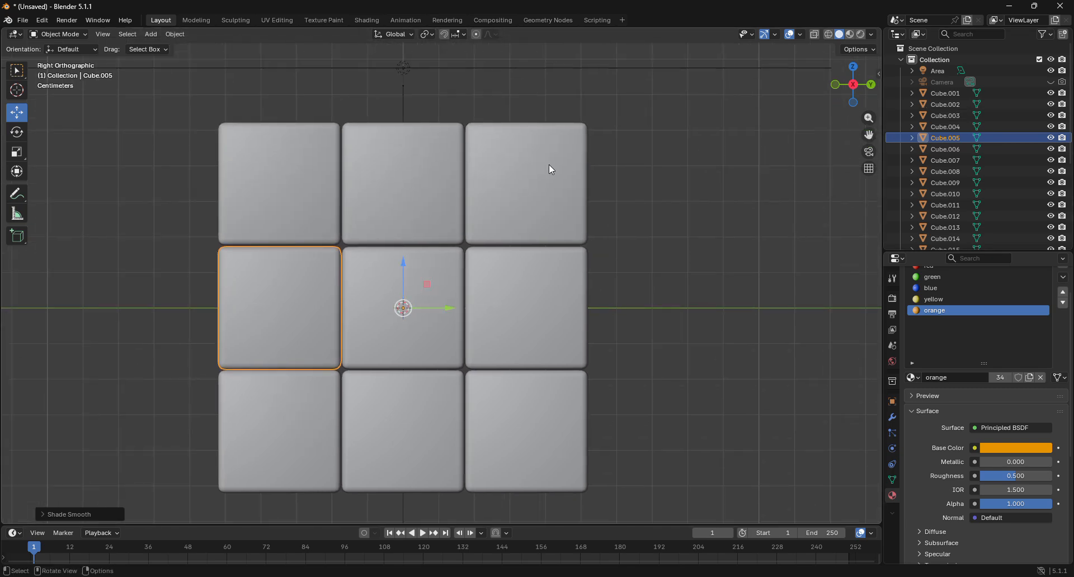
scroll(498, 284, "up", 5)
scroll(498, 284, "down", 6)
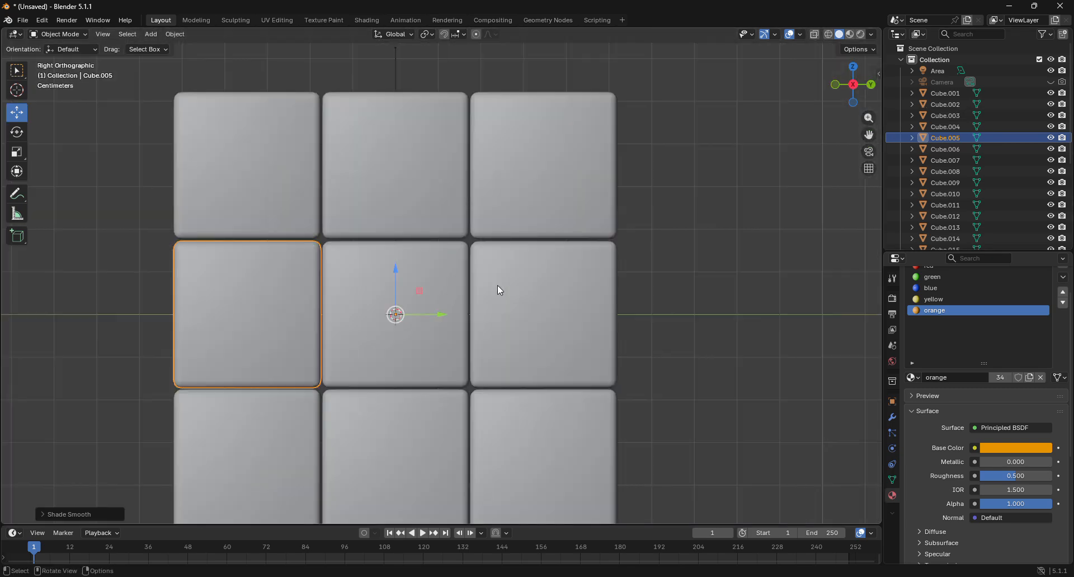
left_click(835, 85)
left_click(422, 307)
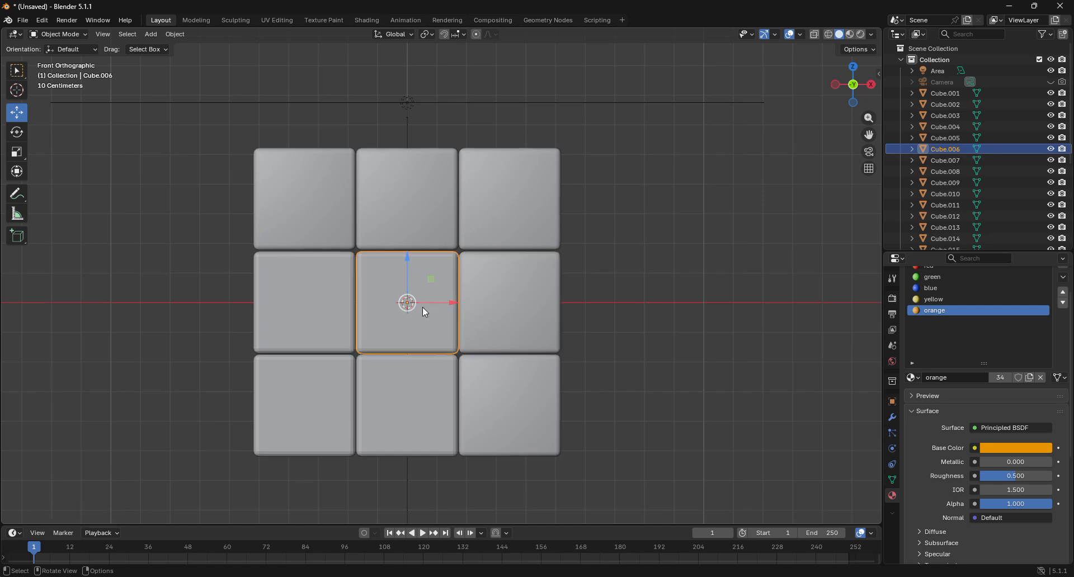
right_click(422, 307)
left_click(422, 306)
left_click(325, 306)
right_click(325, 307)
left_click(326, 306)
Step: Apply Shade Smooth to the bottom-left and bottom-middle cubes of the front side
left_click(320, 381)
right_click(320, 381)
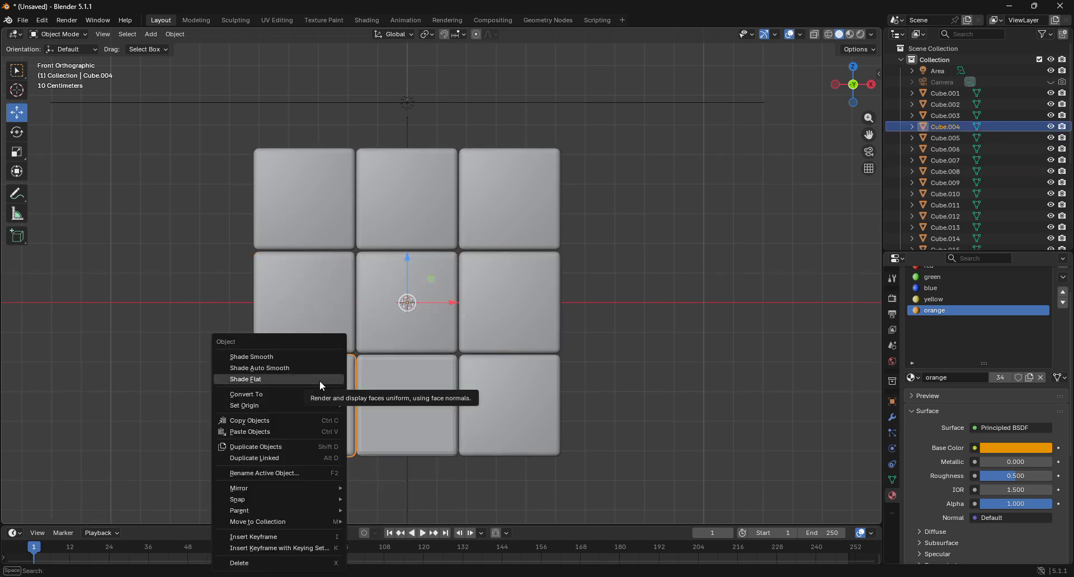
left_click(310, 361)
left_click(400, 395)
right_click(404, 395)
mouse_move(404, 394)
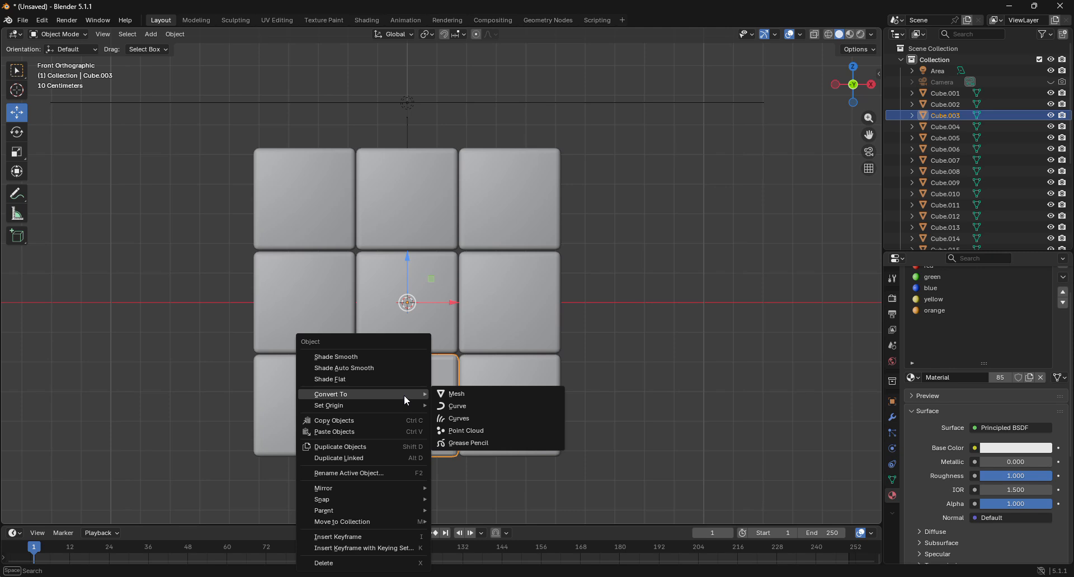
left_click(354, 357)
Step: Apply Shade Smooth to the top-middle edge cube and the centre cube of the −X side
left_click_drag(850, 83, 800, 164)
left_click(459, 251)
right_click(460, 251)
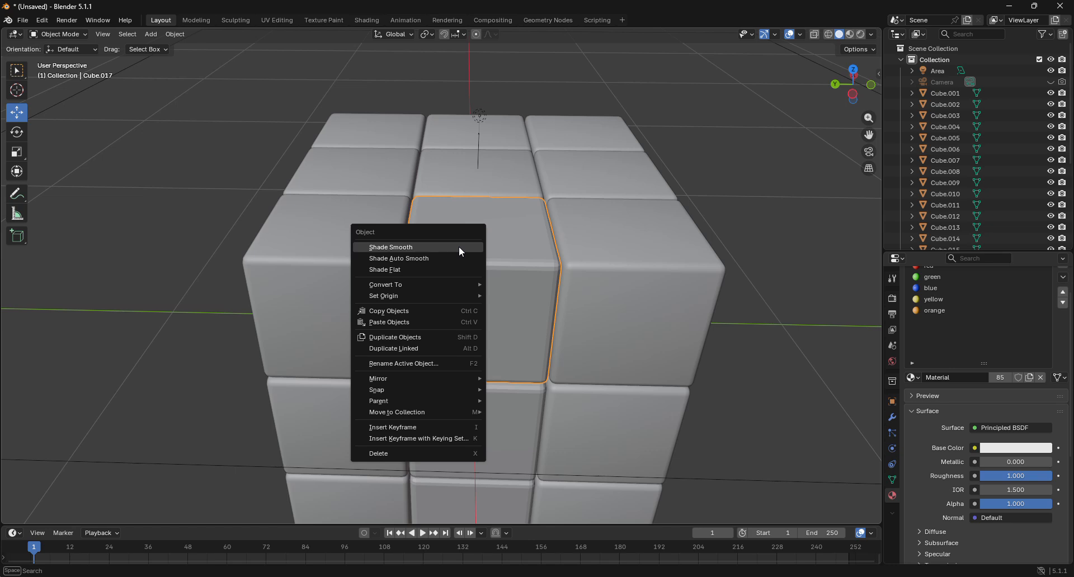
left_click(460, 252)
left_click(346, 251)
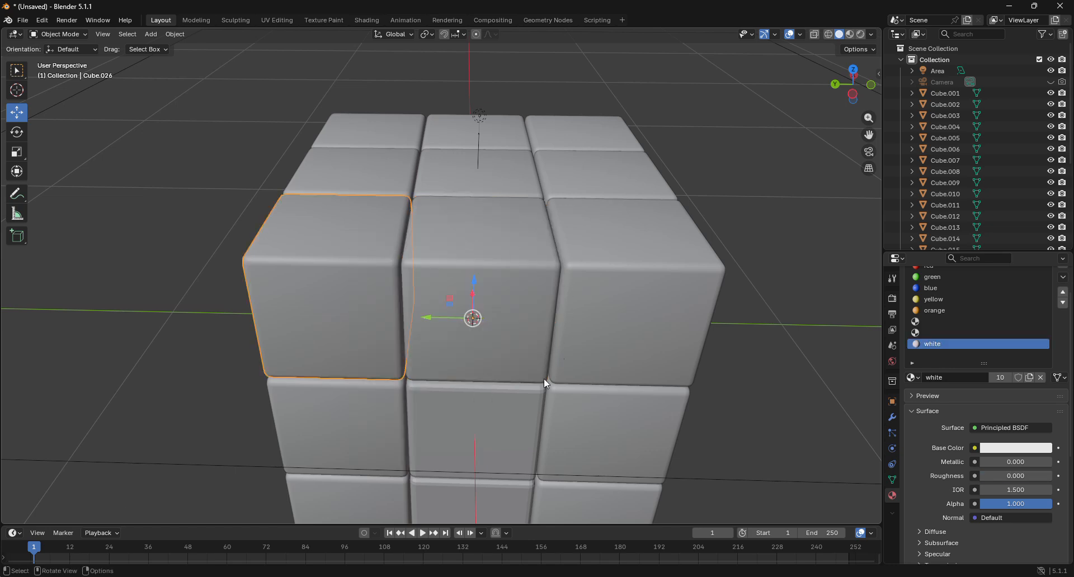
left_click(518, 417)
right_click(516, 416)
left_click(468, 356)
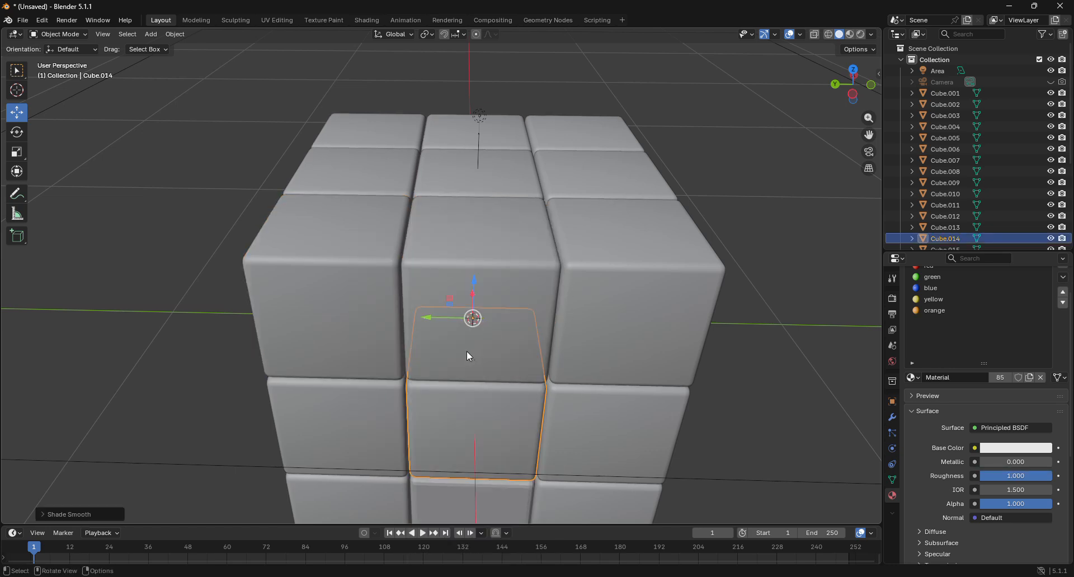
Step: Apply Shade Smooth to the bottom-middle edge cube of the −X side
left_click_drag(868, 135, 872, 1)
scroll(553, 296, "up", 4)
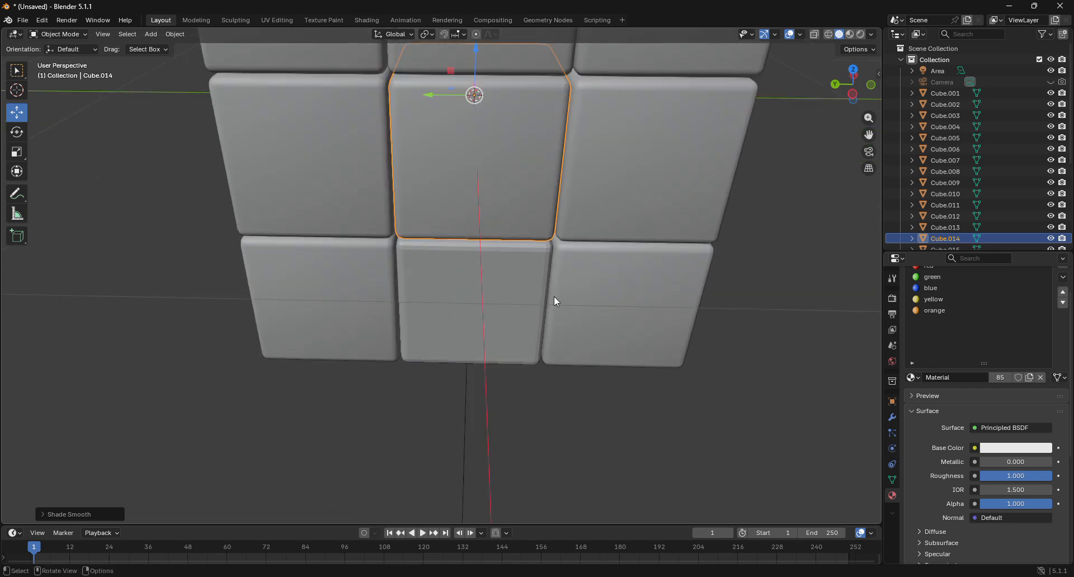
left_click(552, 296)
right_click(532, 291)
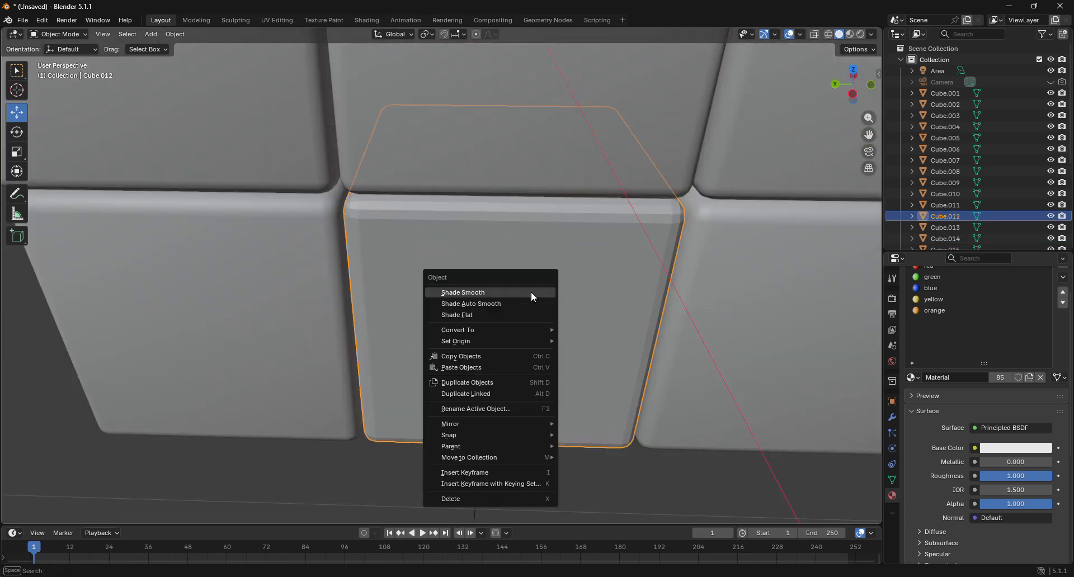
left_click(531, 292)
Step: Apply Shade Smooth to the centre cube of the underside and clear the selection
middle_click_drag(536, 289, 484, 380)
left_click(484, 381)
right_click(485, 380)
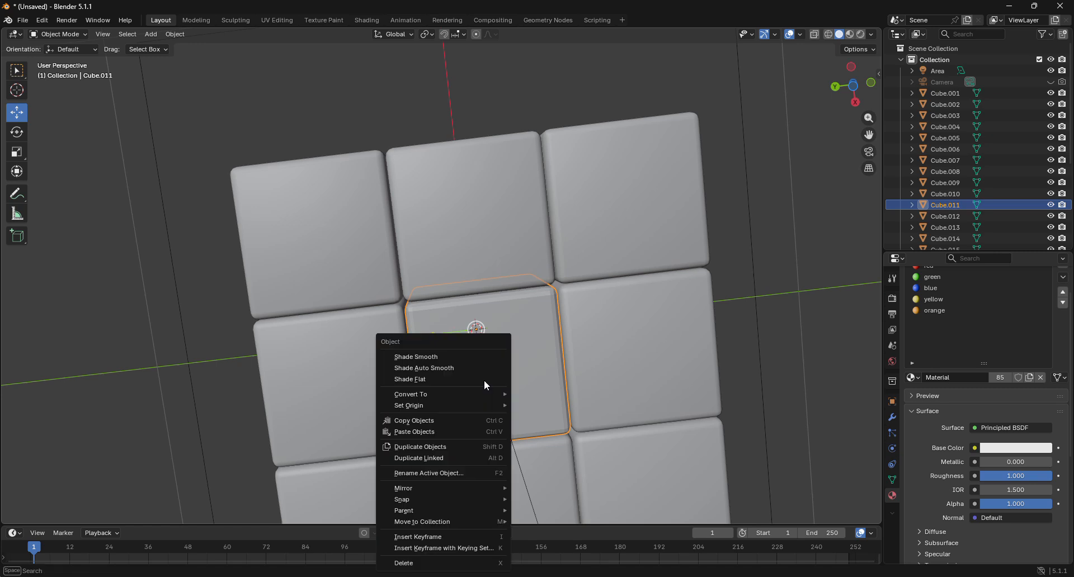
left_click(463, 358)
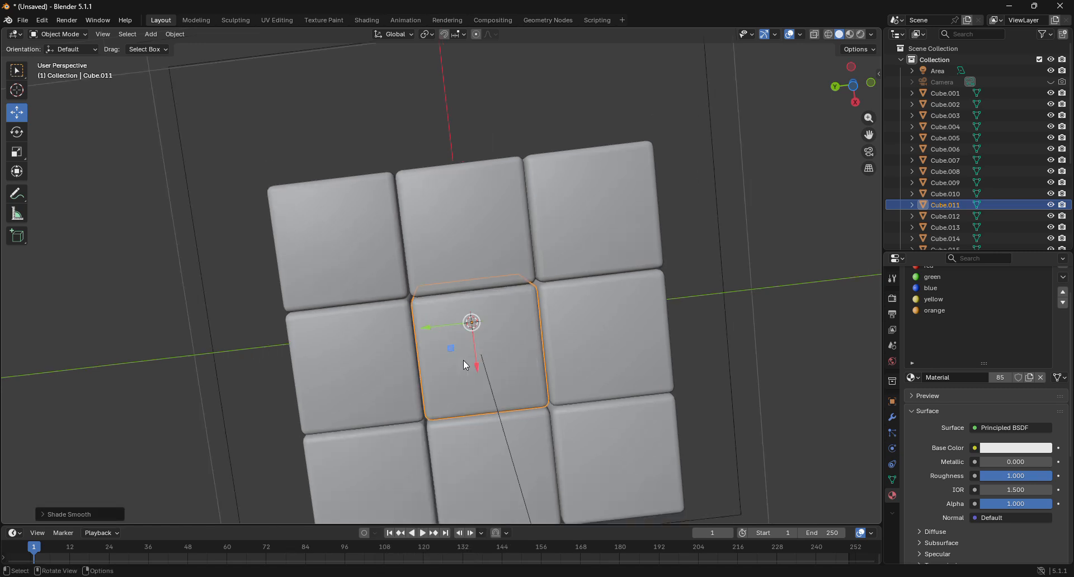
left_click(799, 335)
Step: Duplicate the area light above the cube, leaving the copy in the same place
left_click_drag(853, 87, 928, 75)
scroll(569, 173, "down", 7)
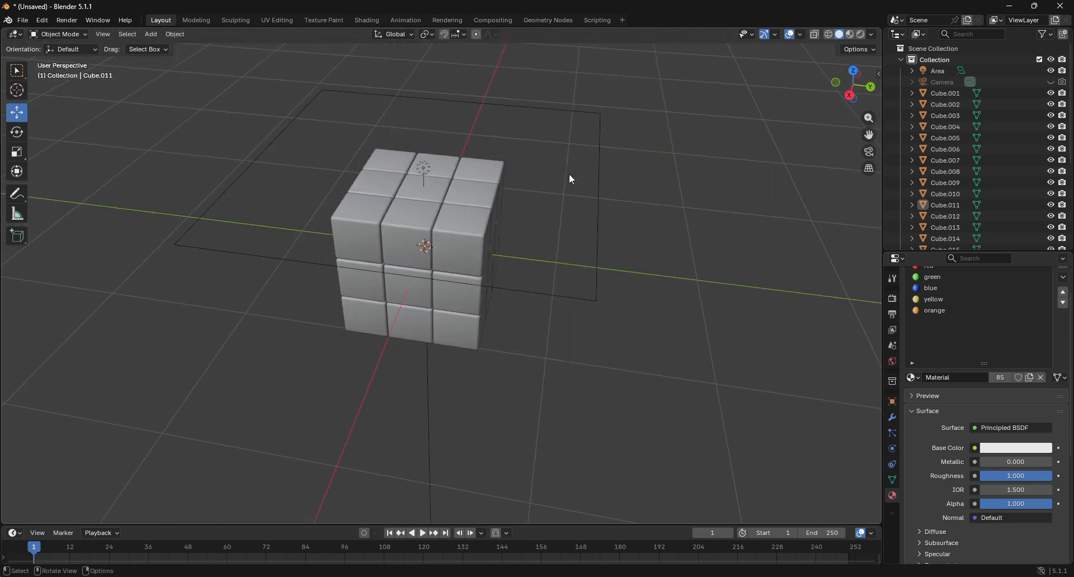
left_click(428, 167)
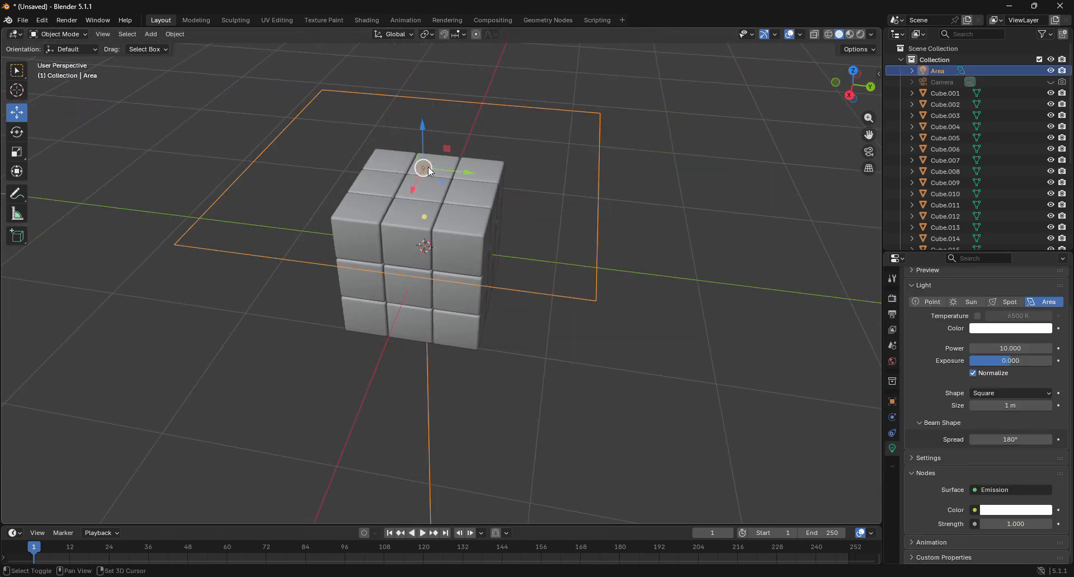
key("shift+d")
key("Escape")
Step: Rotate the duplicated area light by −180° about the global Y axis
key("r")
key("y")
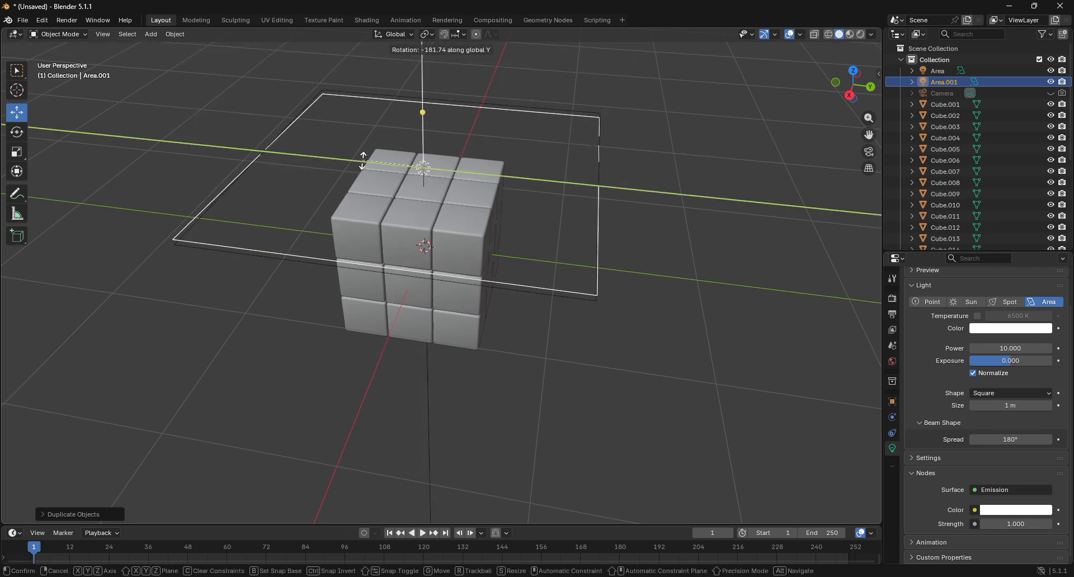
left_click(286, 231)
left_click(63, 514)
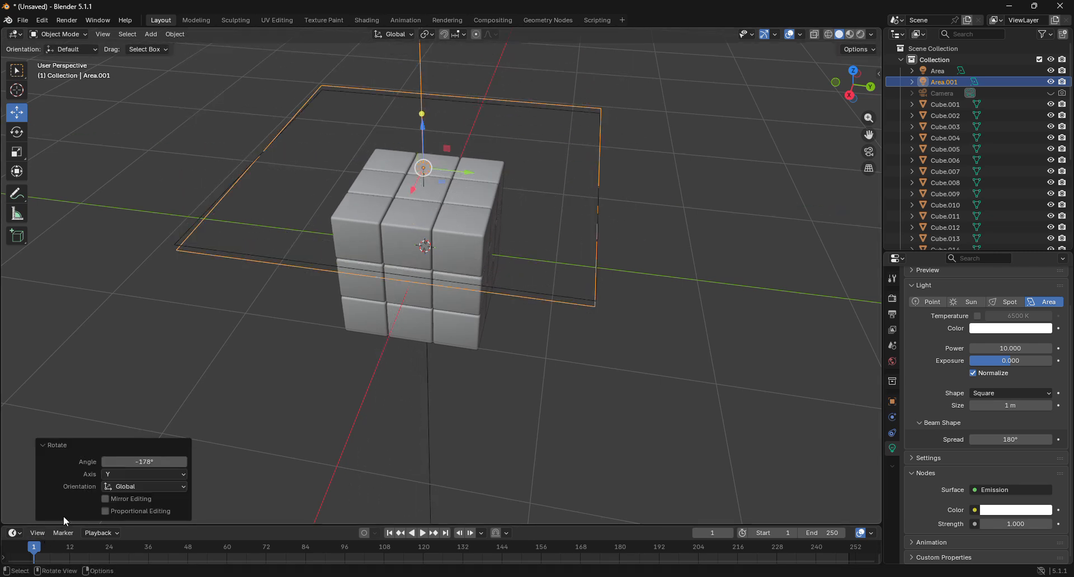
left_click(178, 462)
type("-180")
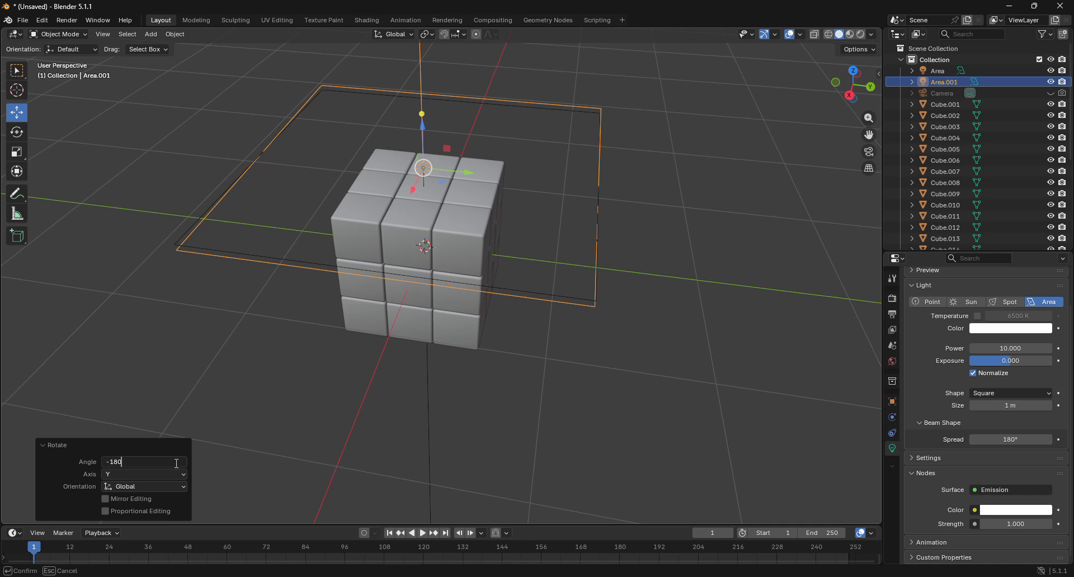
key("Return")
Step: Lower the duplicated area light along Z by about 0.79 m and a further 0.49 m, to just beneath the cube
key("g")
key("z")
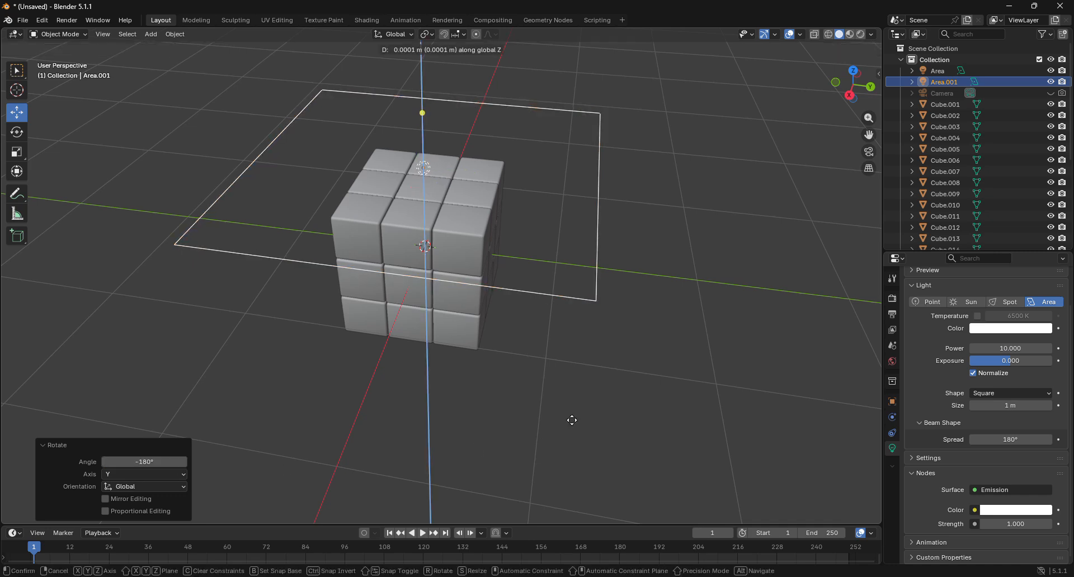
left_click(582, 515)
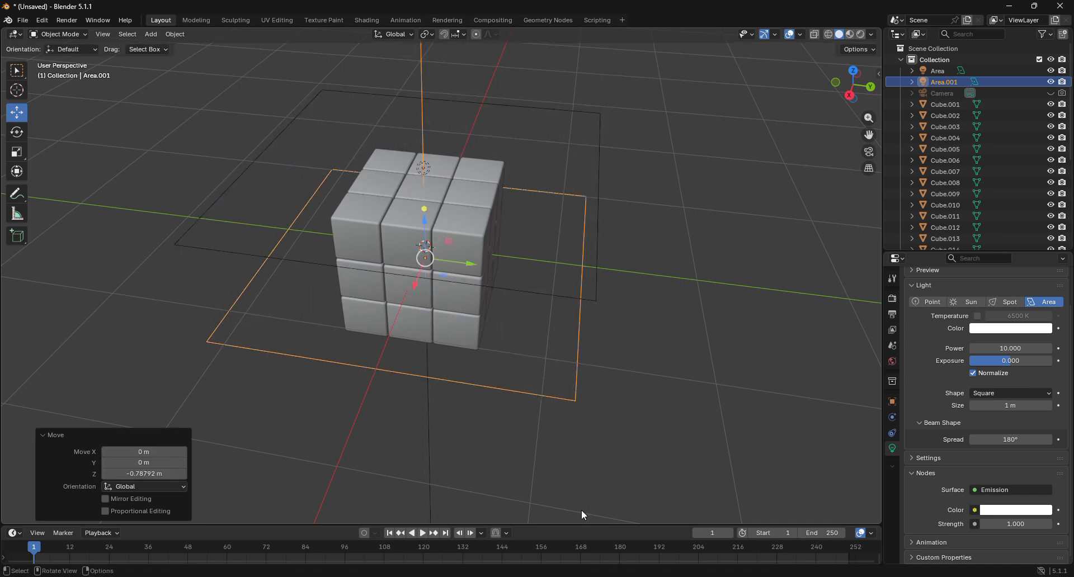
left_click(848, 95)
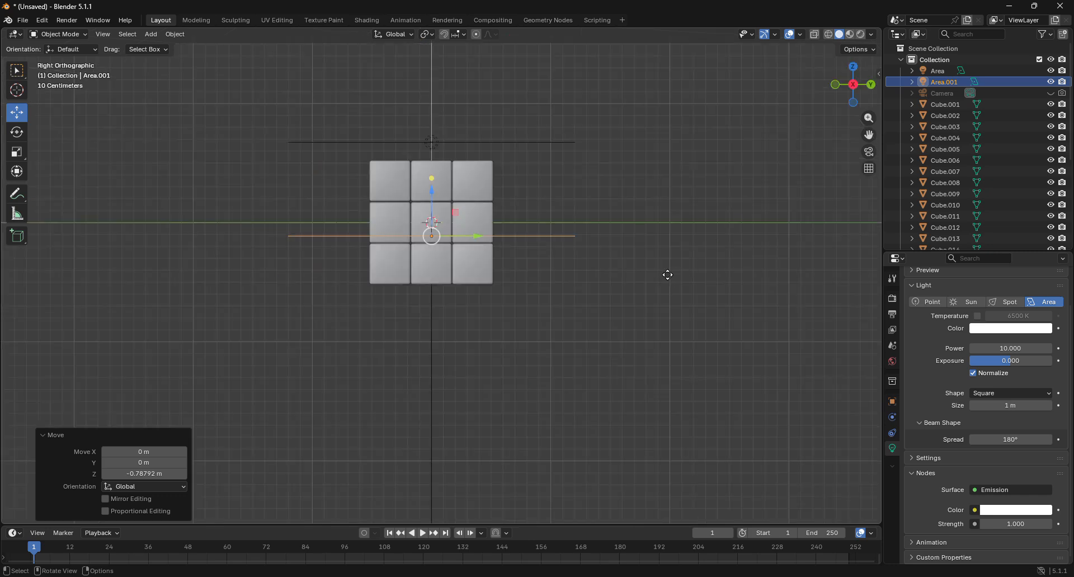
key("g")
key("z")
left_click(669, 337)
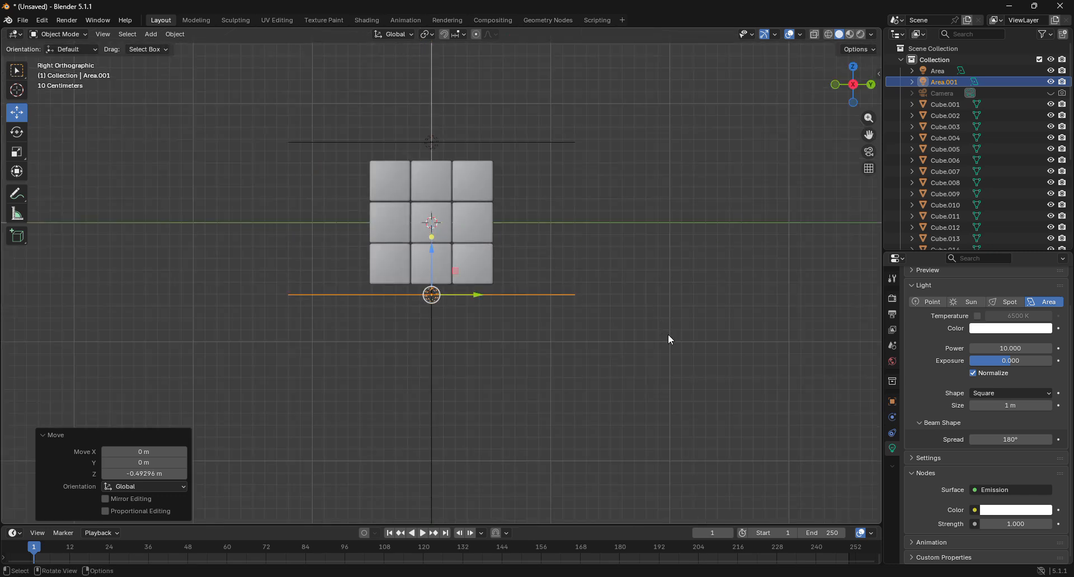
Step: Switch the viewport to Rendered shading and examine the lighting on the orange and white sides
left_click(860, 35)
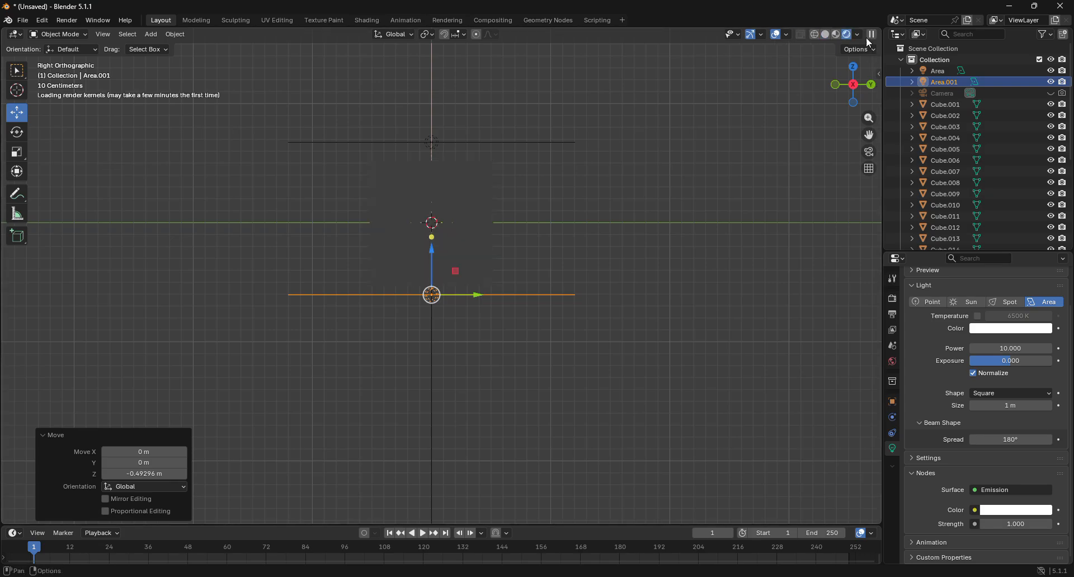
scroll(569, 243, "up", 3)
left_click_drag(853, 86, 773, 169)
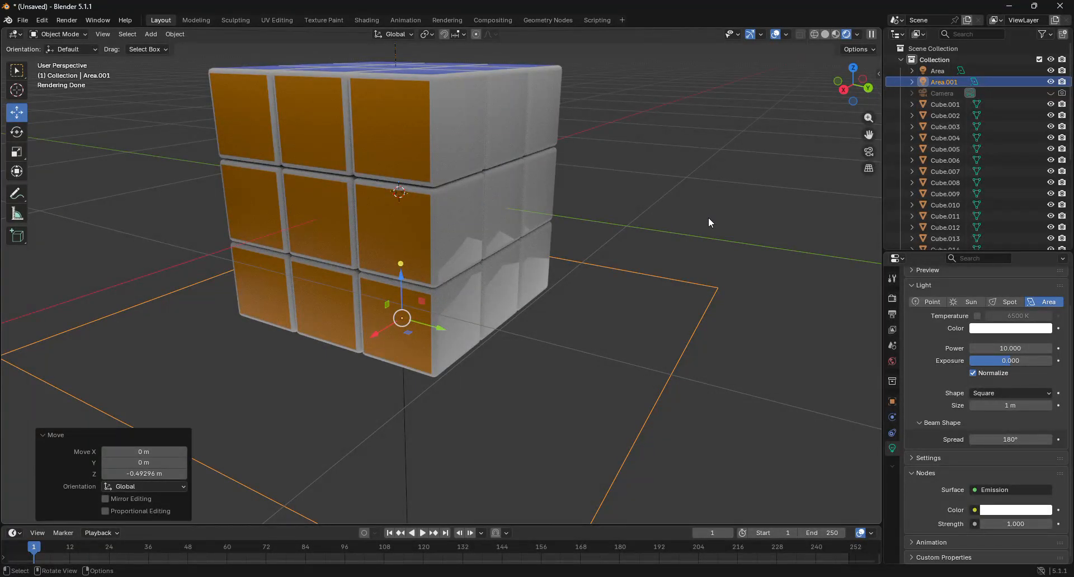
Step: Select the top-middle cube of the orange side and set the orange material's roughness to 0
left_click(309, 146)
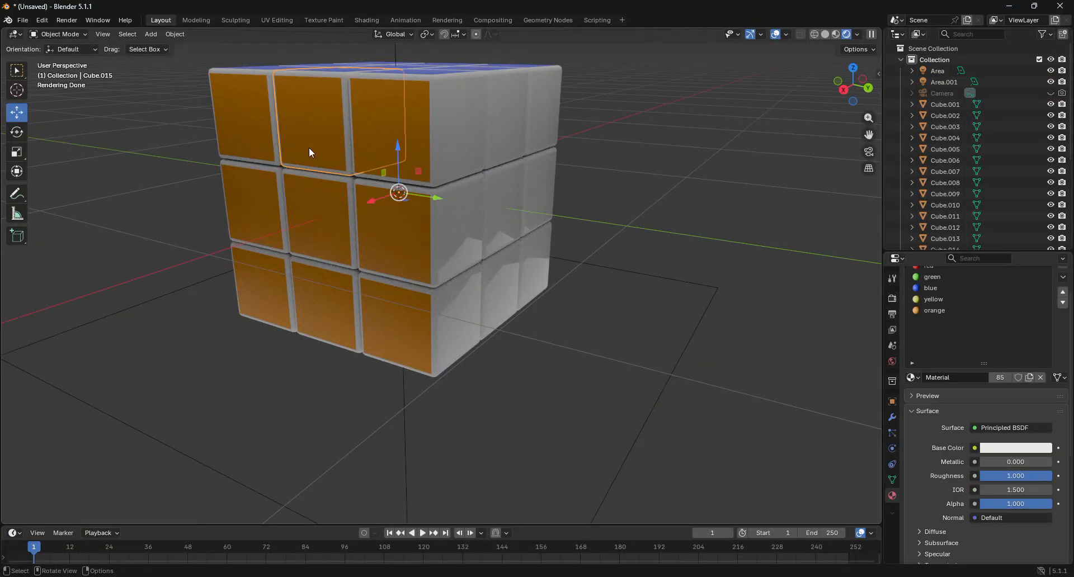
left_click(942, 318)
left_click(934, 309)
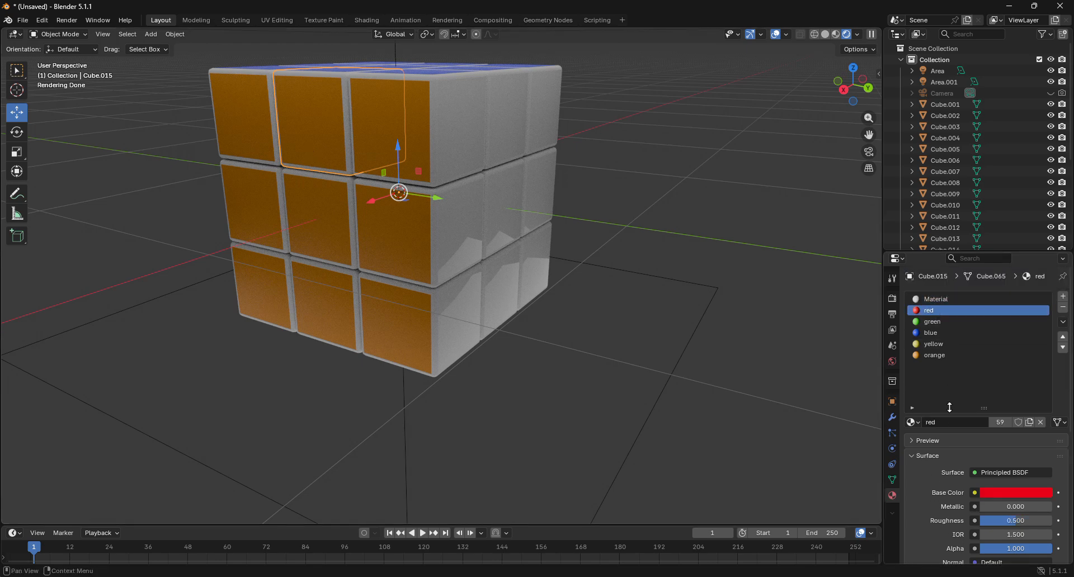
left_click_drag(951, 411, 950, 366)
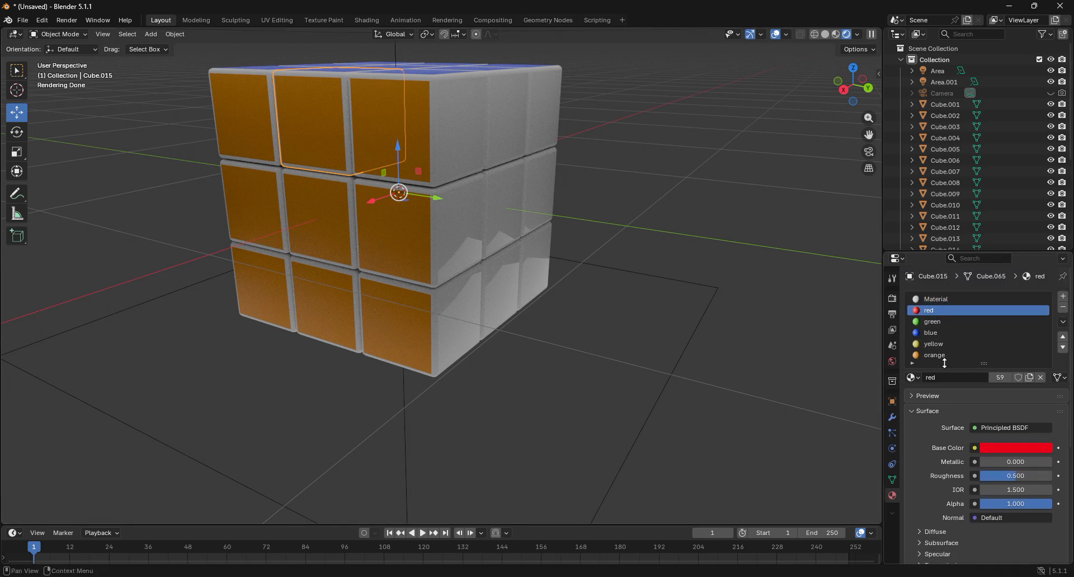
left_click(936, 356)
left_click_drag(1031, 475, 990, 476)
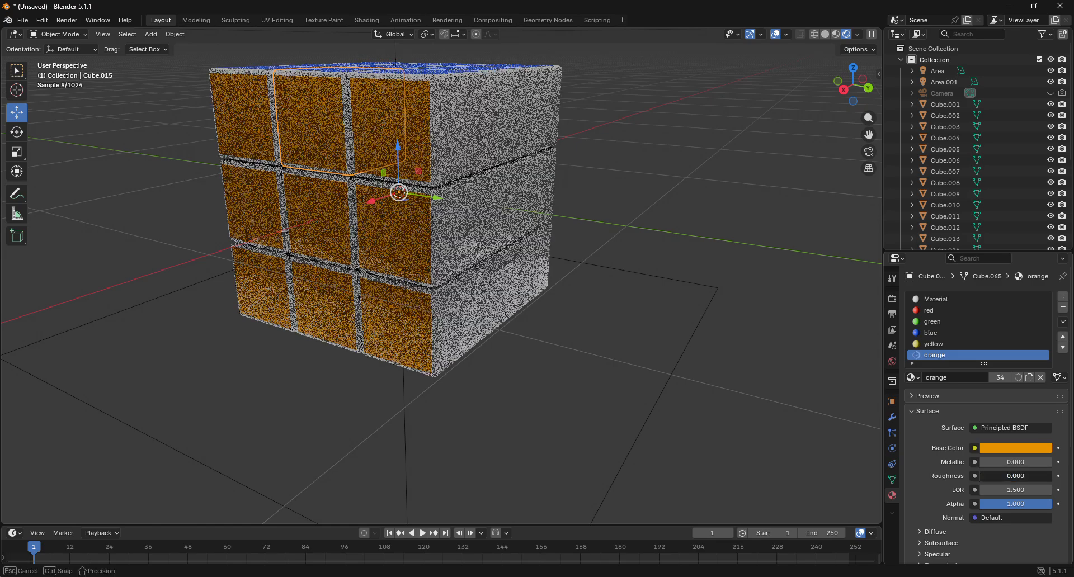
Step: Set the roughness of the yellow, blue, green and red materials to 0
left_click(945, 348)
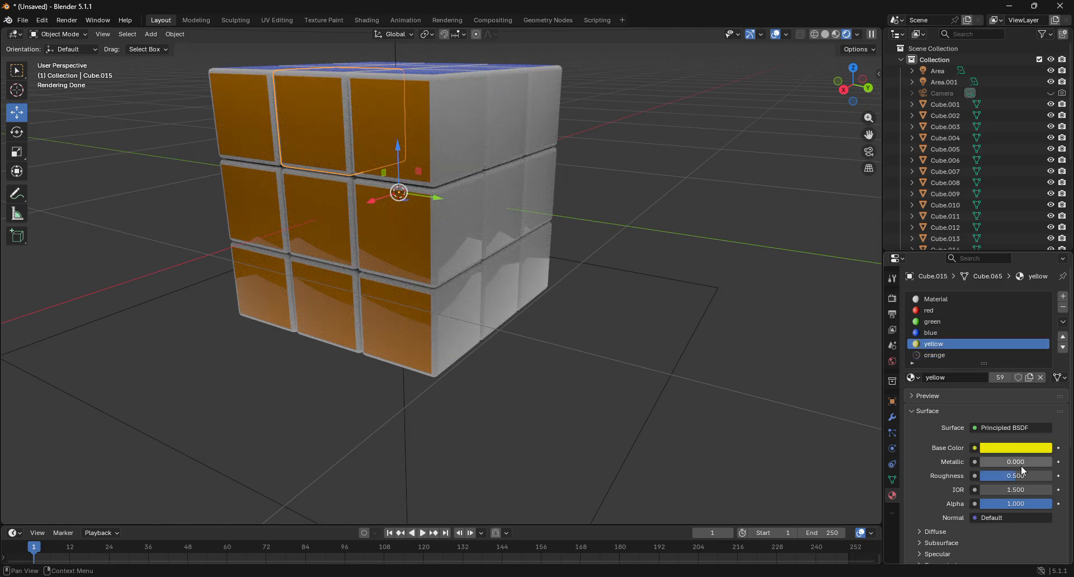
left_click(945, 334)
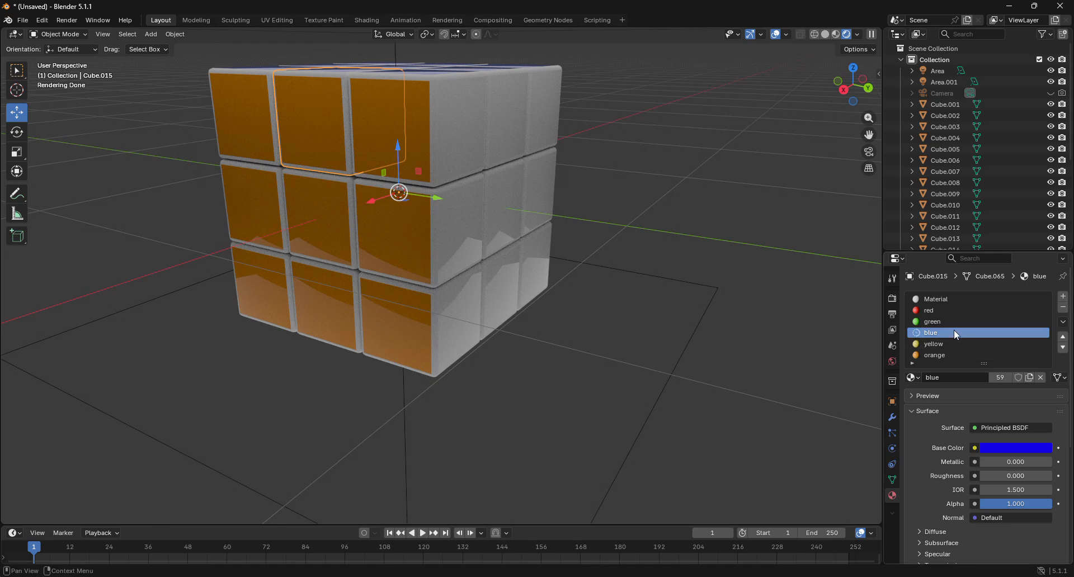
left_click(947, 321)
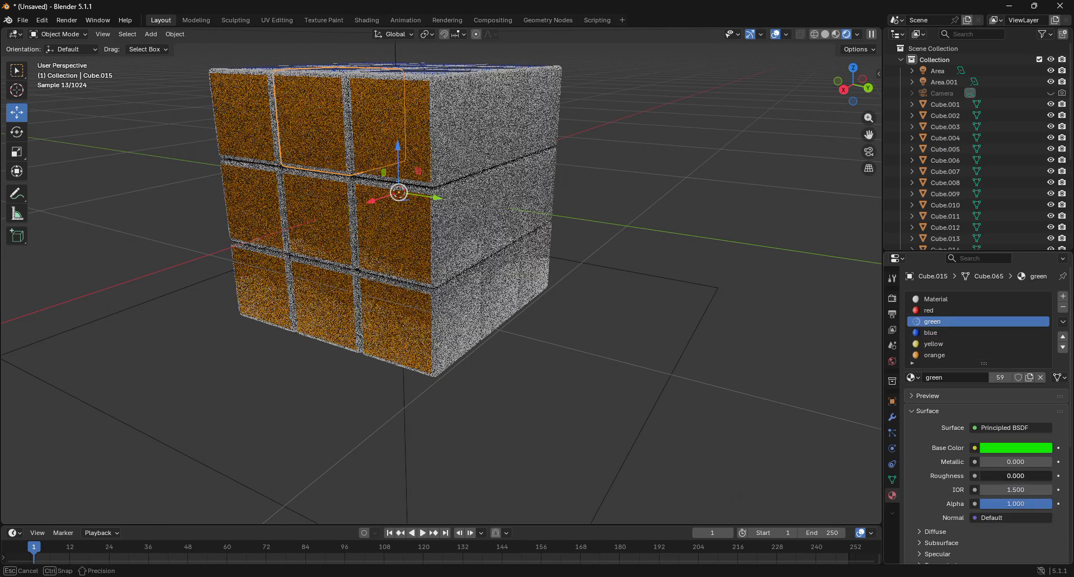
left_click(959, 311)
left_click_drag(1022, 475, 977, 474)
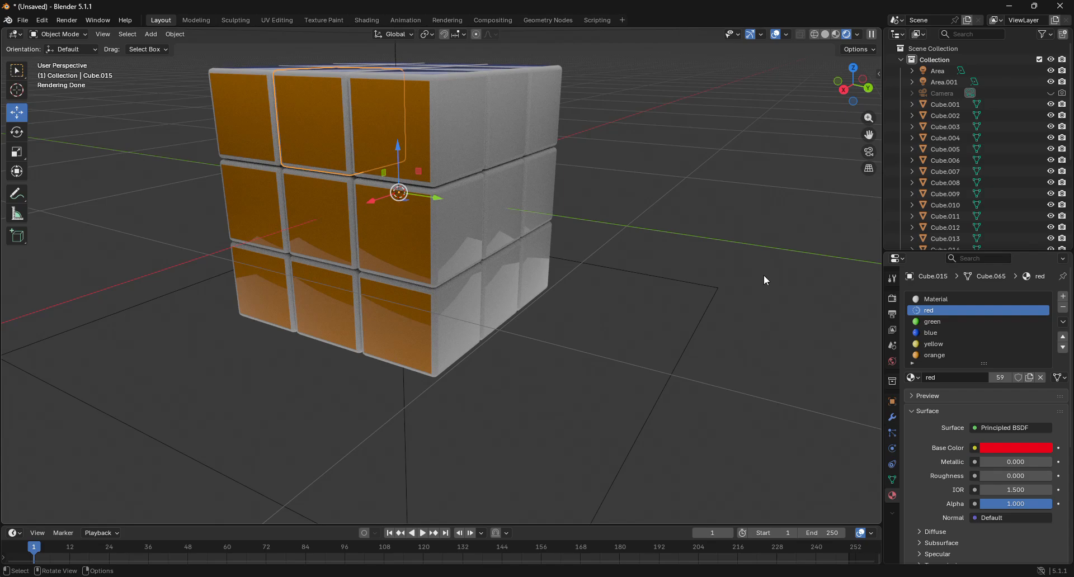
Step: Switch to the camera view and enable the To 3D Cursor and Camera to View locks
left_click_drag(853, 84, 849, 111)
scroll(449, 226, "down", 1)
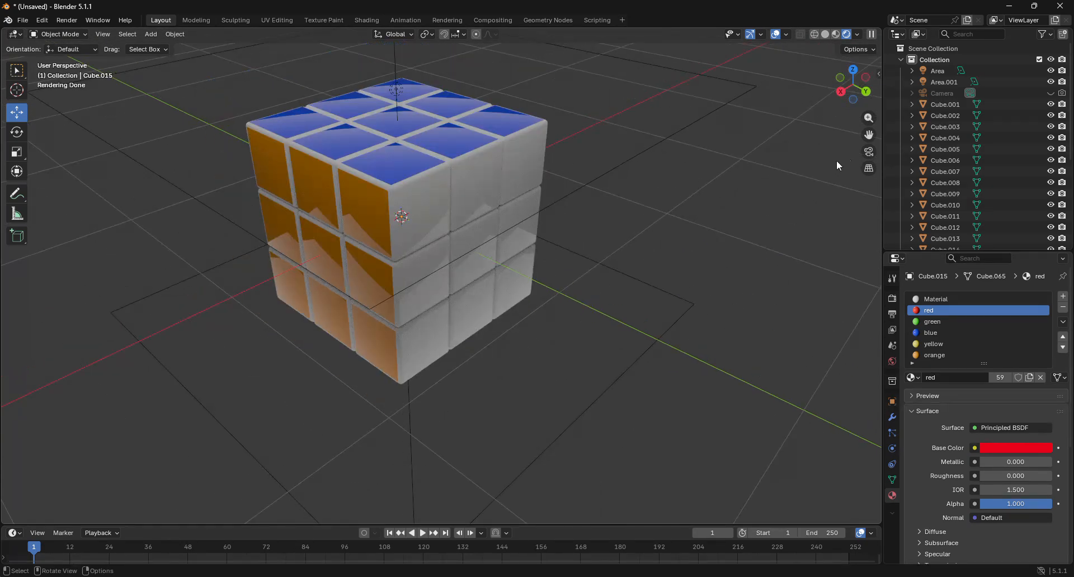
left_click(861, 154)
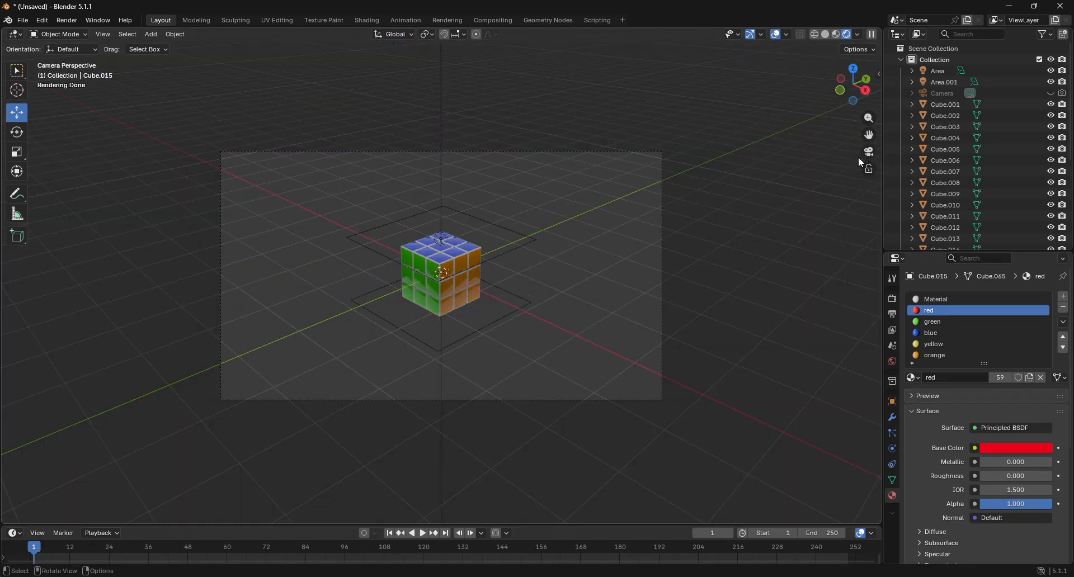
left_click(879, 74)
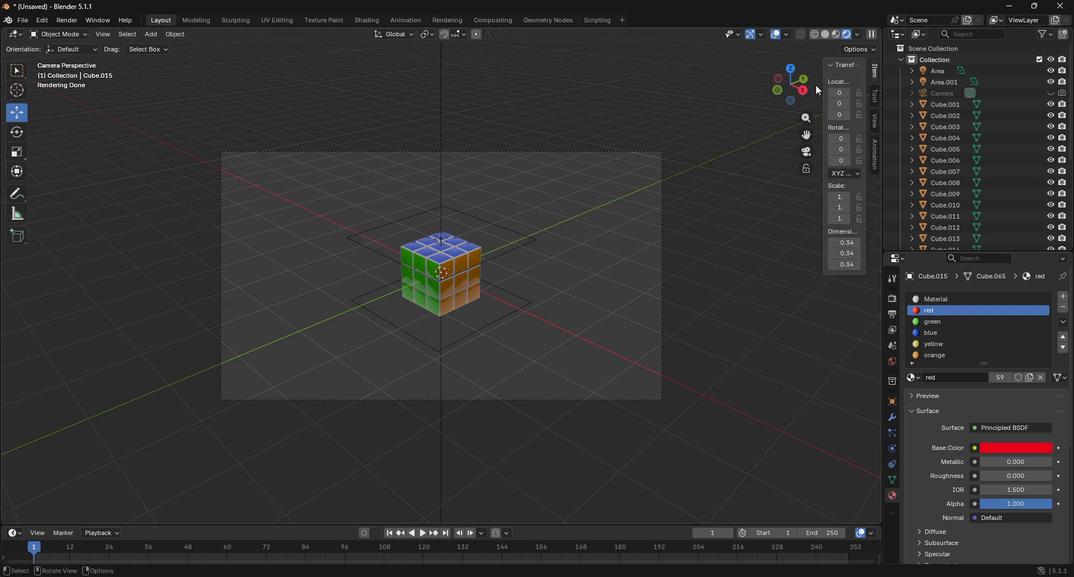
left_click(874, 126)
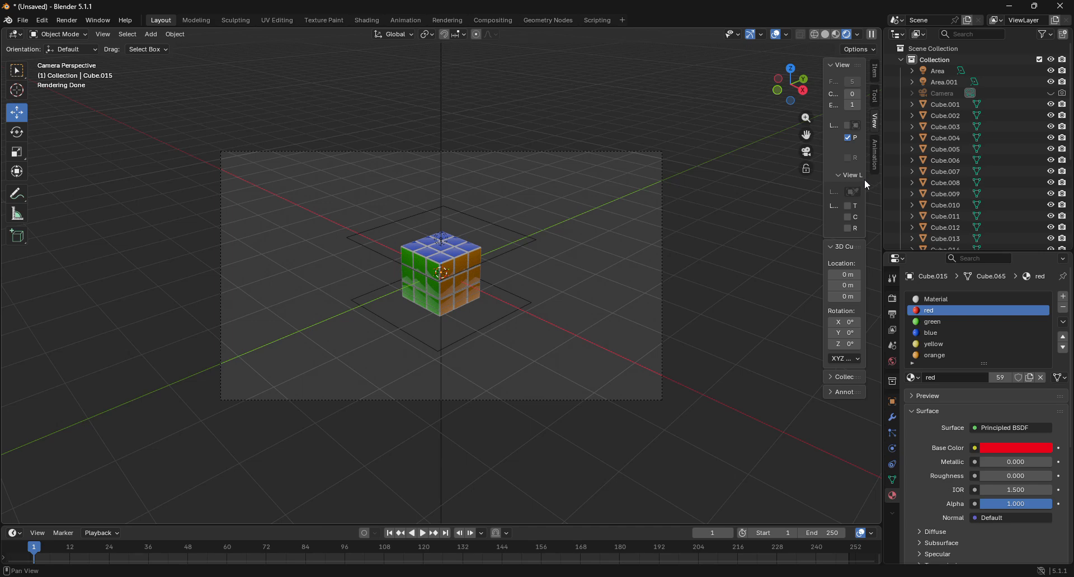
left_click(851, 216)
Step: Bring the camera closer so the cube nearly fills the frame height, and switch both view locks off
scroll(514, 285, "up", 5)
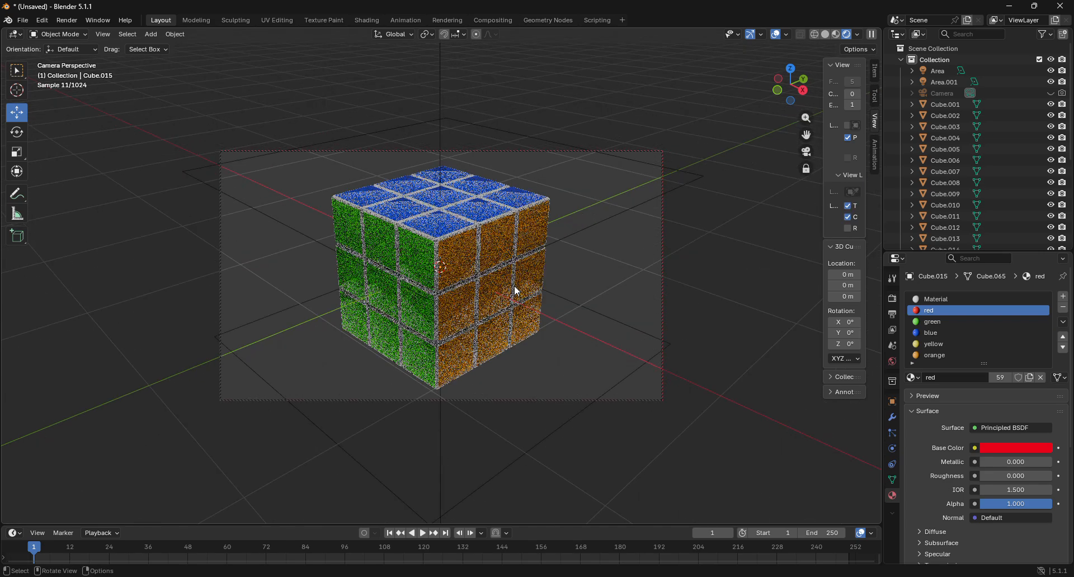
scroll(515, 285, "up", 2)
mouse_move(806, 118)
left_mouse_down()
mouse_move(806, 154)
mouse_move(805, 130)
left_mouse_up()
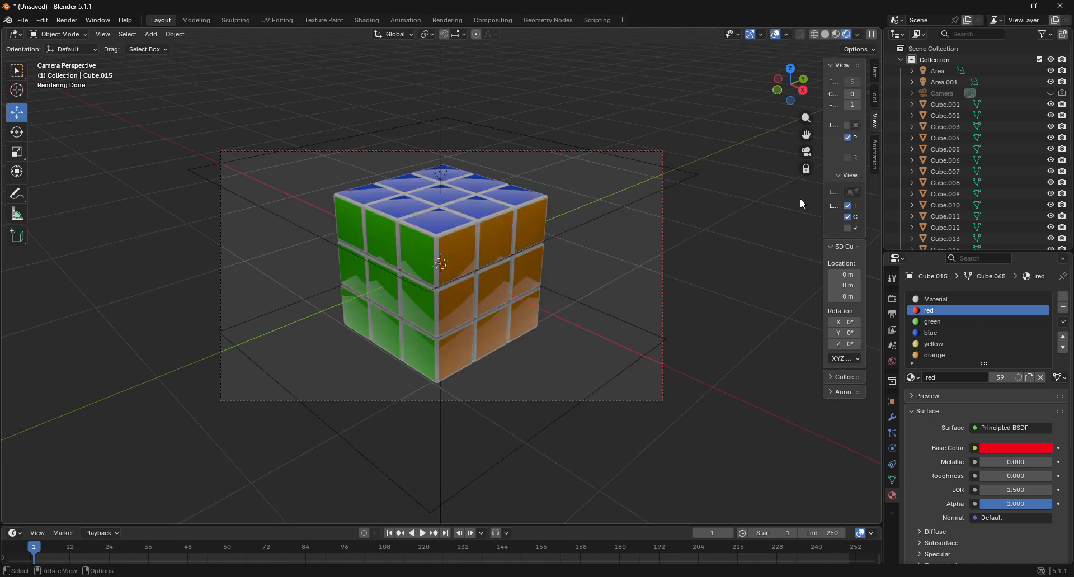
left_click_drag(806, 134, 806, 135)
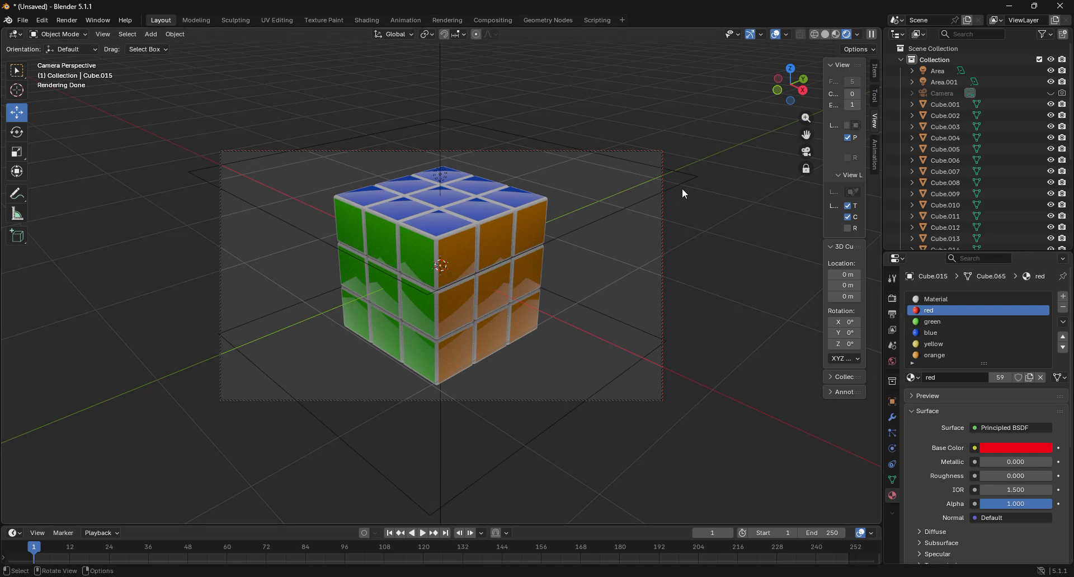
left_click_drag(851, 208, 851, 217)
Step: Set the Cycles render's maximum samples to 100 and return the viewport to Solid shading
left_click(892, 298)
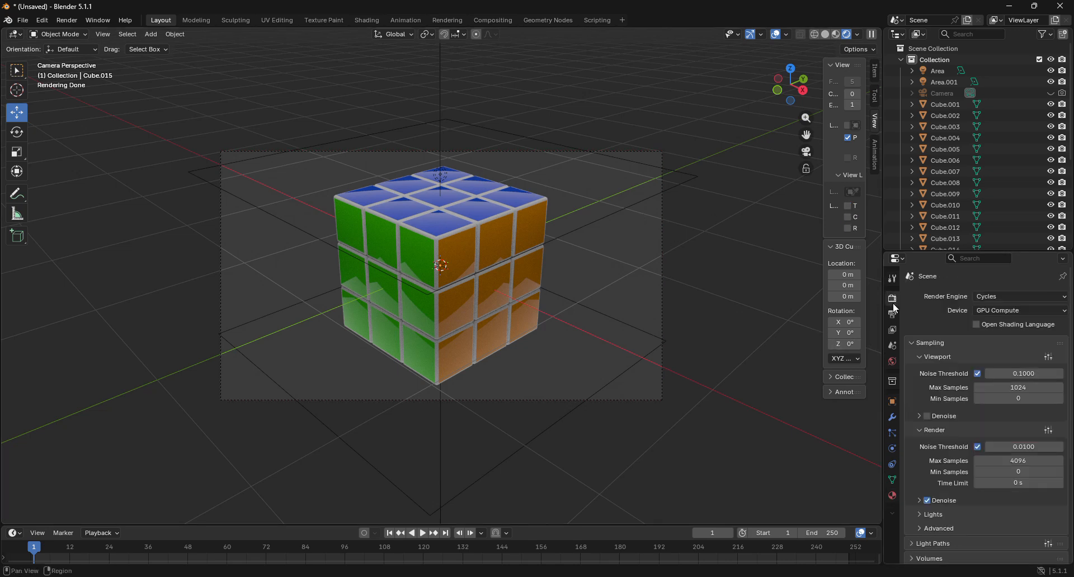
left_click(1019, 461)
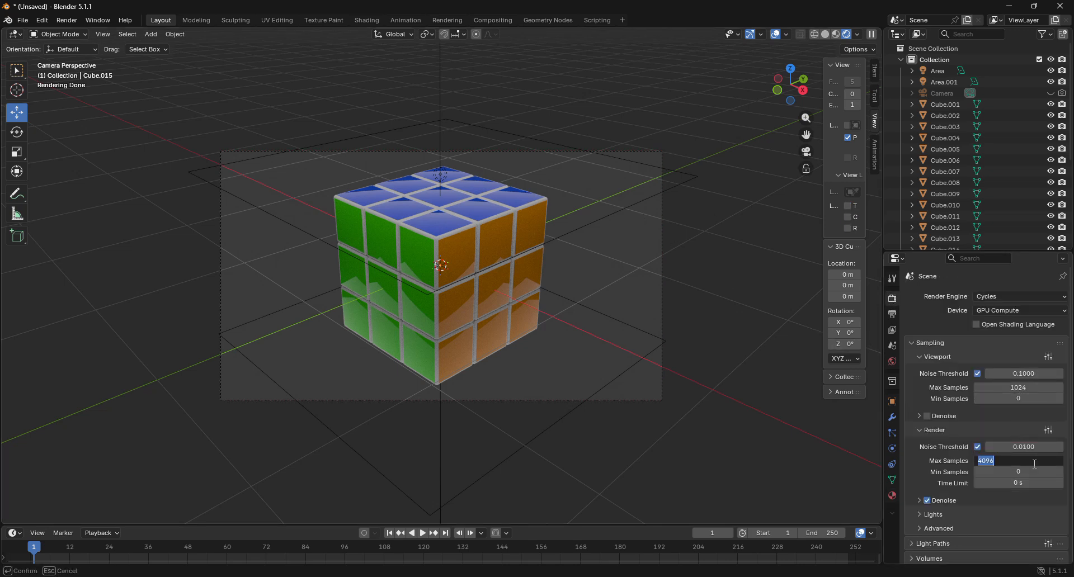
type("100")
key("Return")
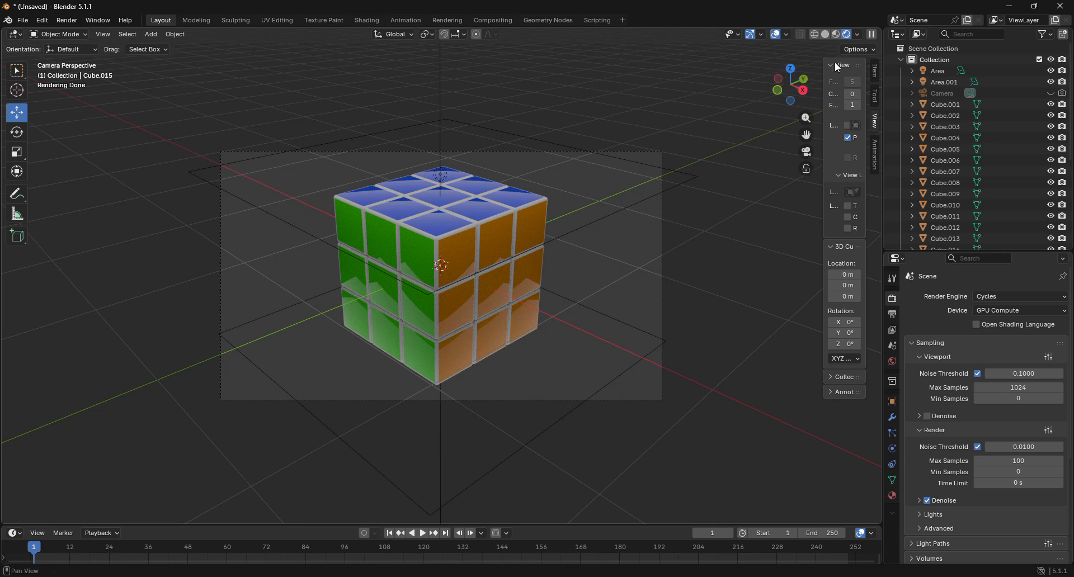
left_click(825, 36)
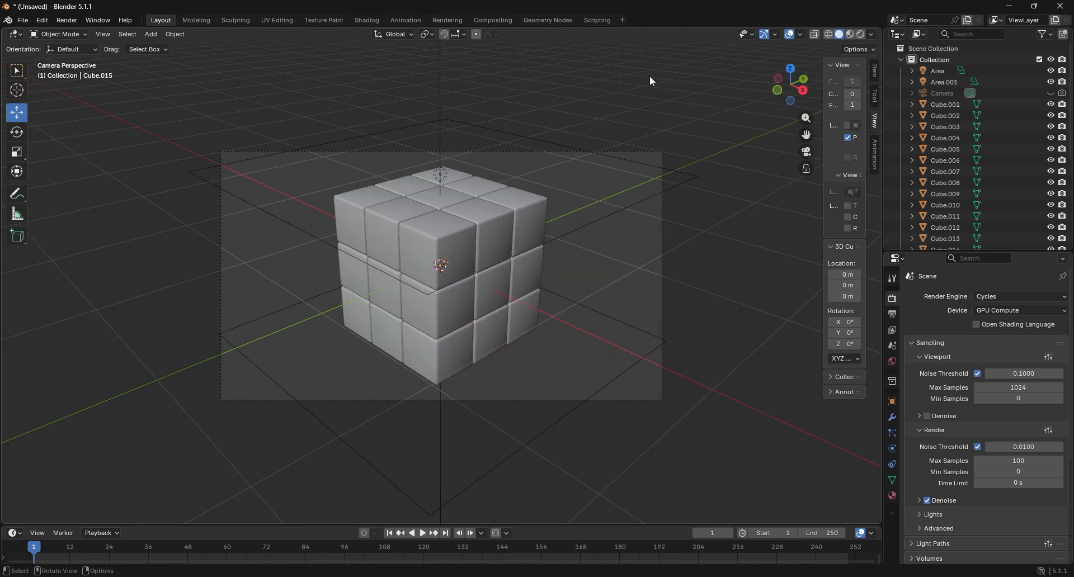